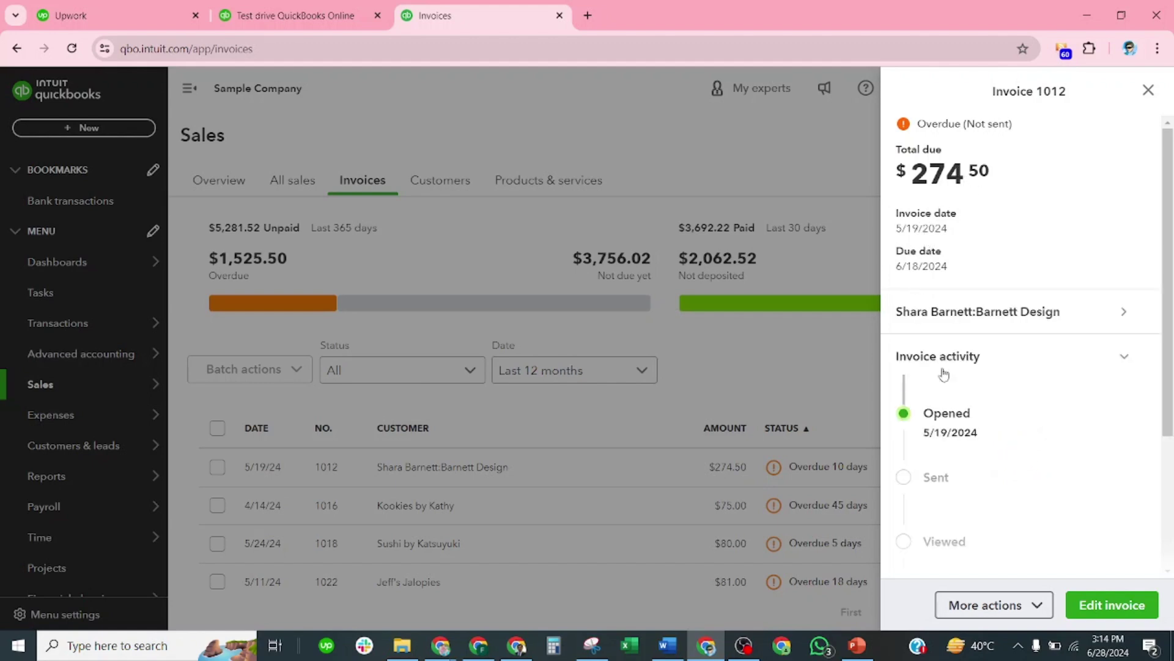
# Step: Close the details panel for invoice 1012
pyautogui.scroll(-2, 944, 370)
pyautogui.scroll(-2, 977, 347)
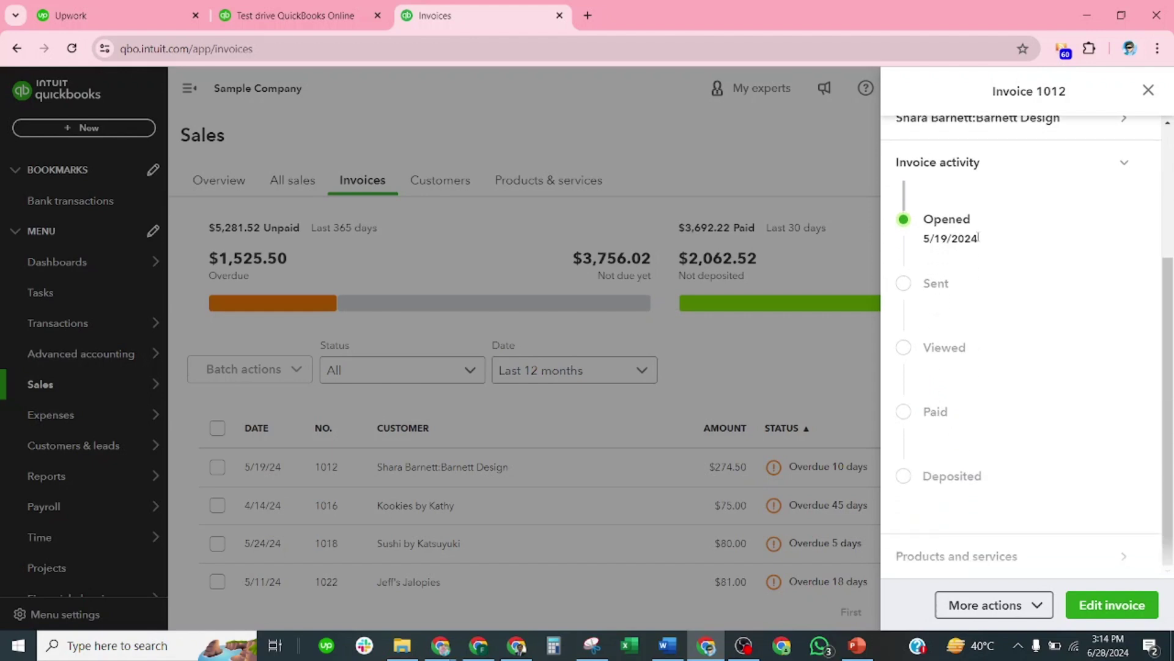
pyautogui.scroll(1, 983, 211)
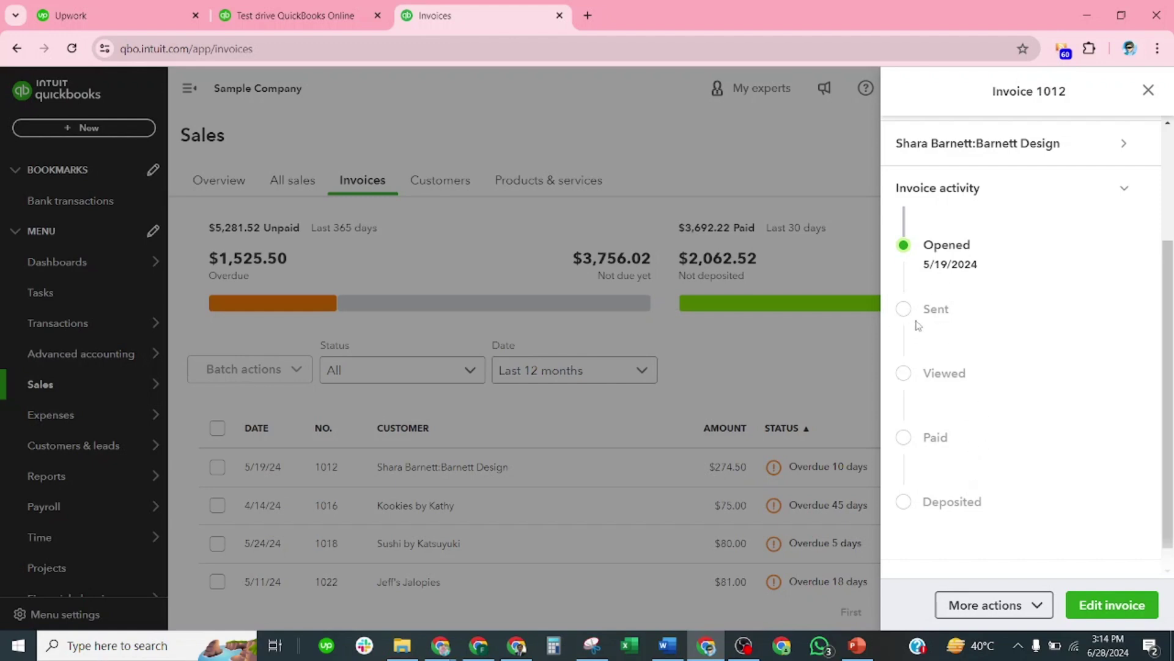
pyautogui.scroll(-1, 938, 444)
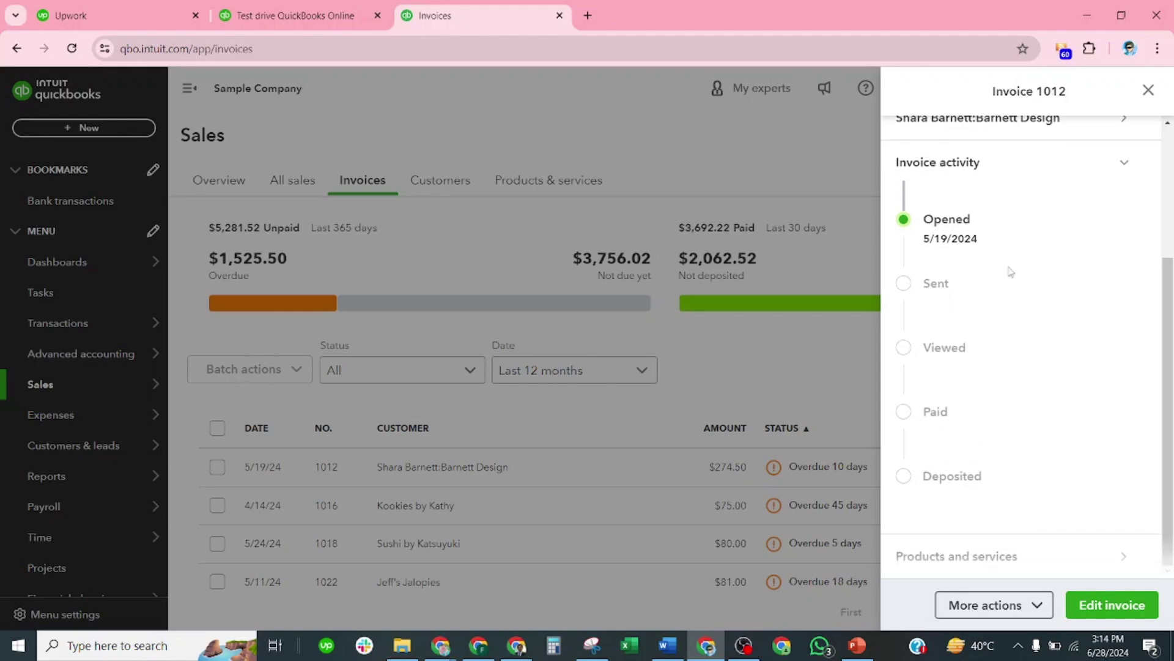
pyautogui.click(1148, 90)
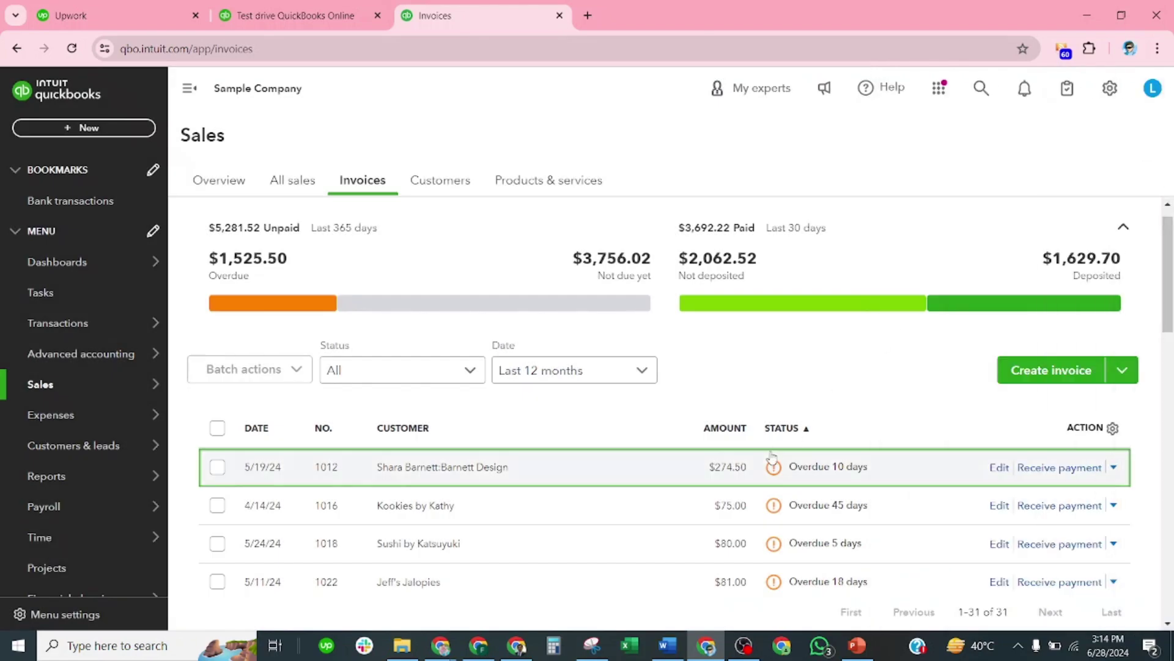
# Step: Review invoice 1016 for Kookies by Kathy, then close its details panel
pyautogui.scroll(-2, 770, 458)
pyautogui.scroll(-1, 771, 461)
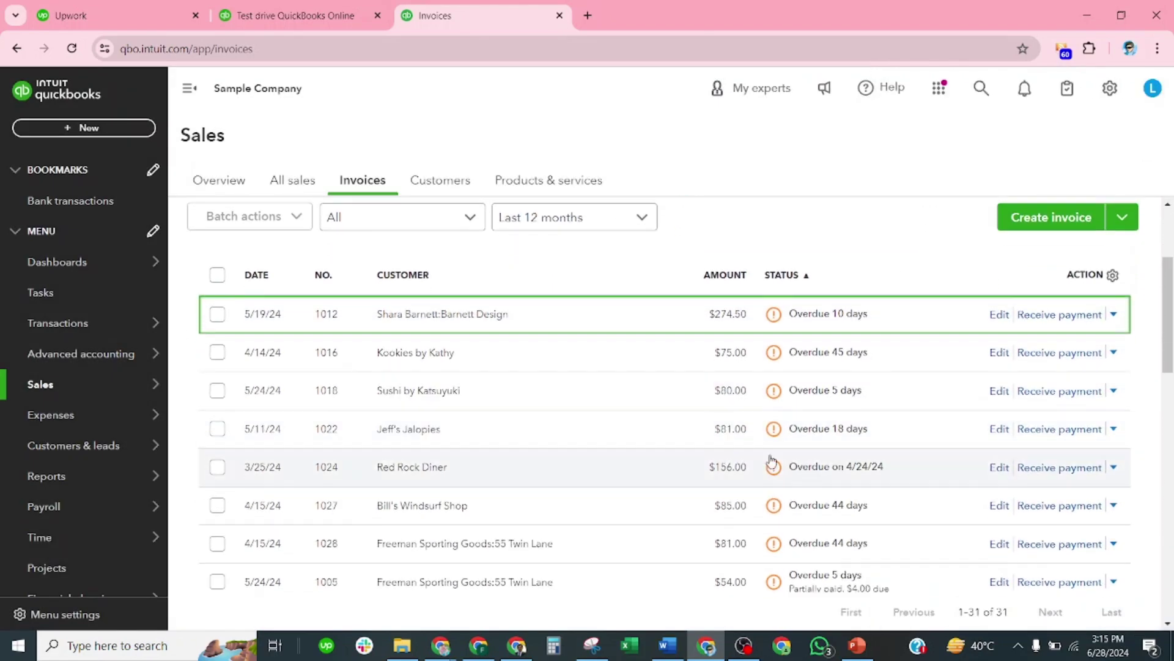
pyautogui.scroll(1, 537, 344)
pyautogui.scroll(-1, 536, 346)
pyautogui.scroll(-1, 536, 344)
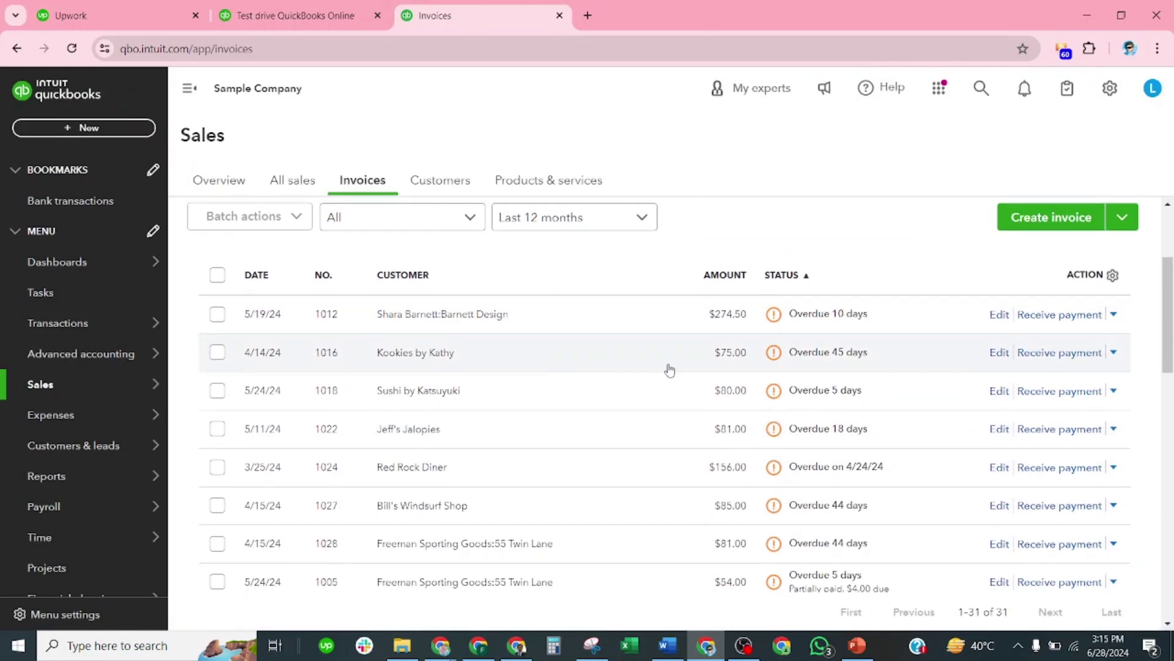
pyautogui.click(668, 366)
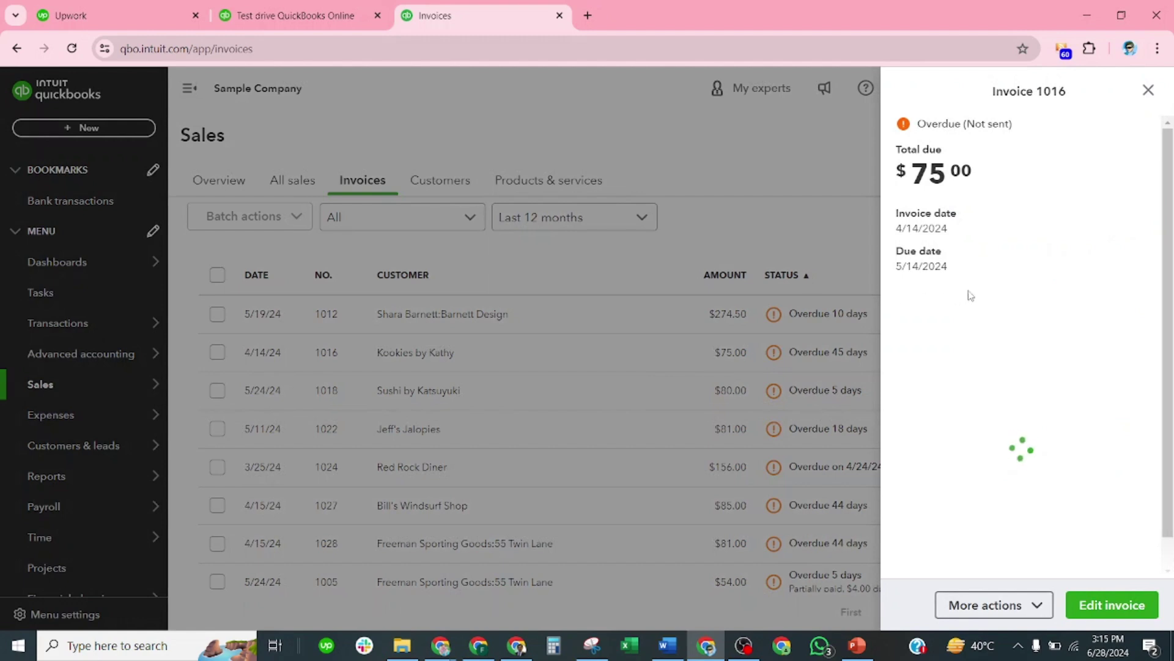
pyautogui.scroll(-3, 1027, 308)
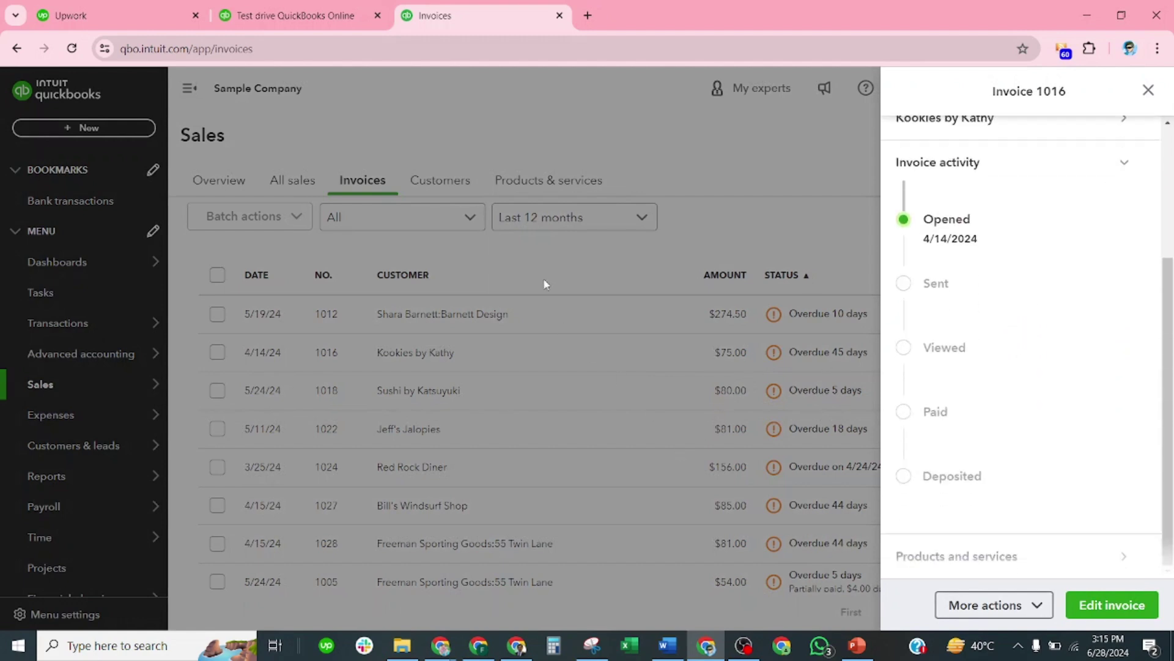
pyautogui.click(604, 129)
# Step: From the Customers list, open Amy's Bird Sanctuary and review its nine transactions
pyautogui.click(438, 177)
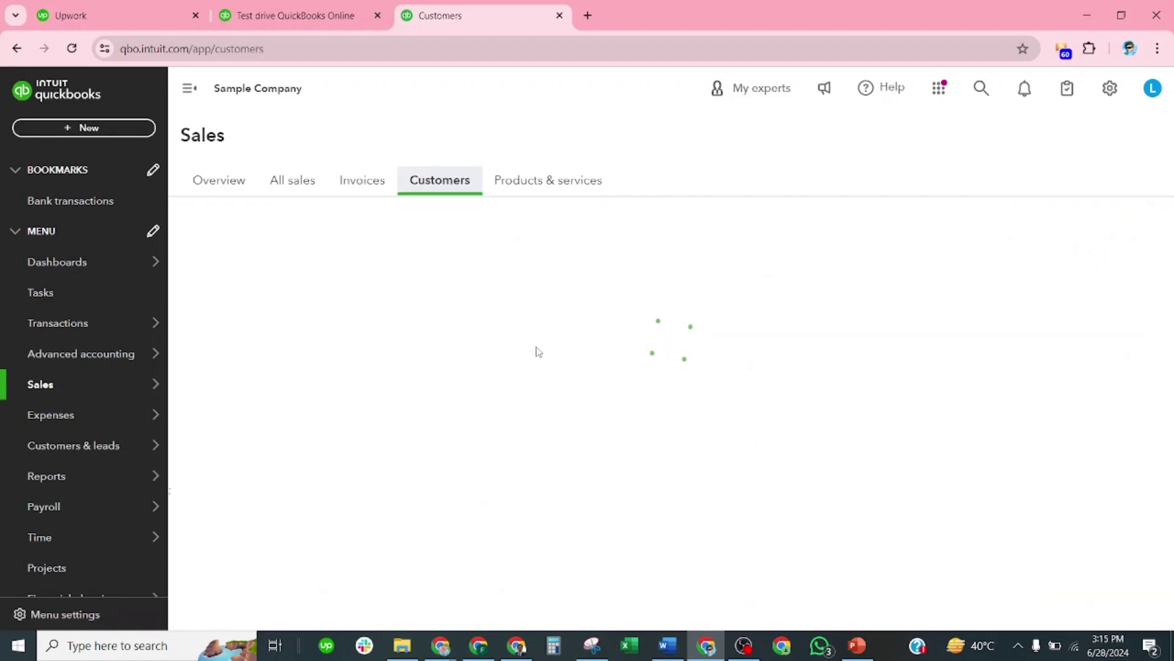
pyautogui.scroll(-5, 514, 371)
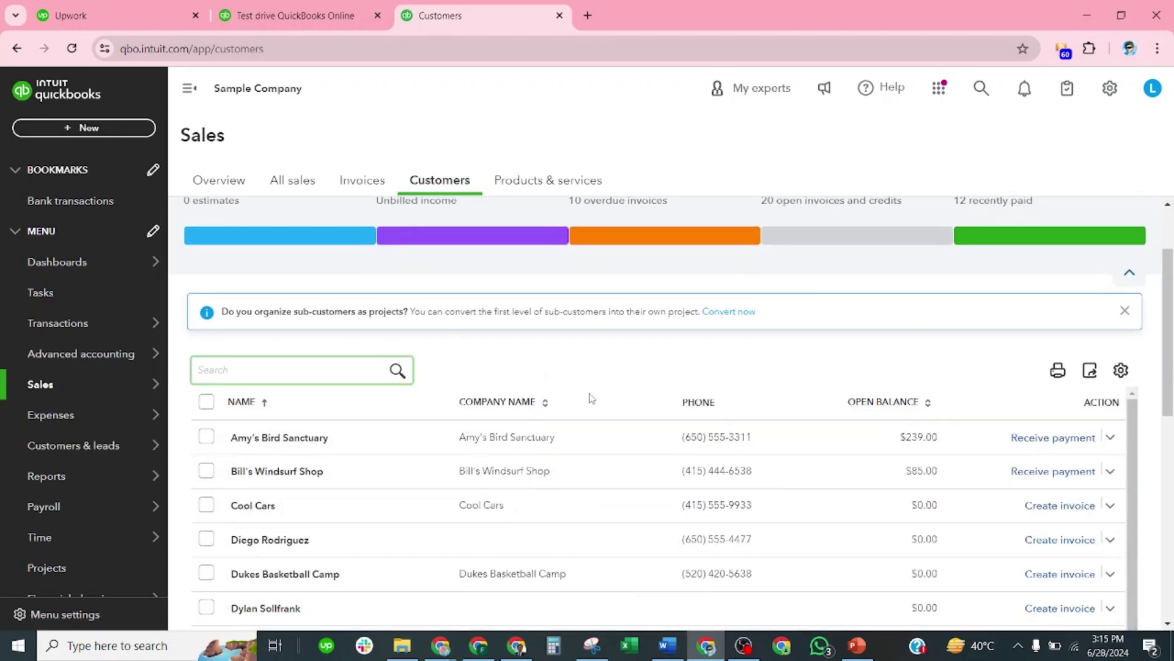
pyautogui.scroll(1, 699, 393)
pyautogui.scroll(1, 699, 393)
pyautogui.scroll(3, 618, 283)
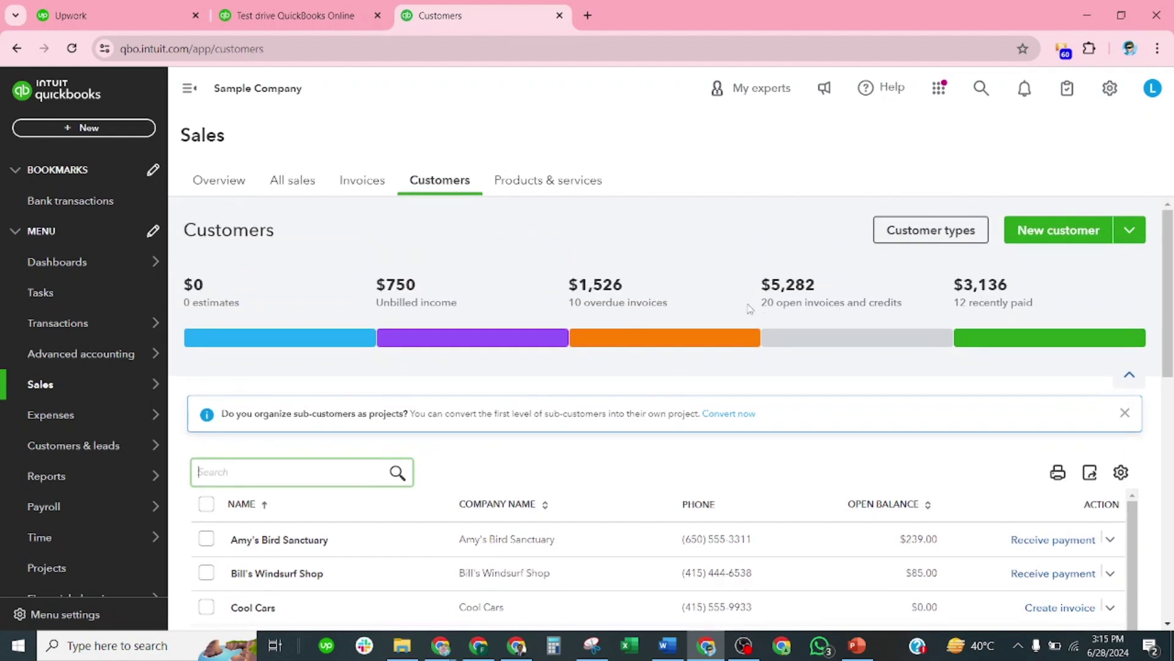
pyautogui.click(625, 297)
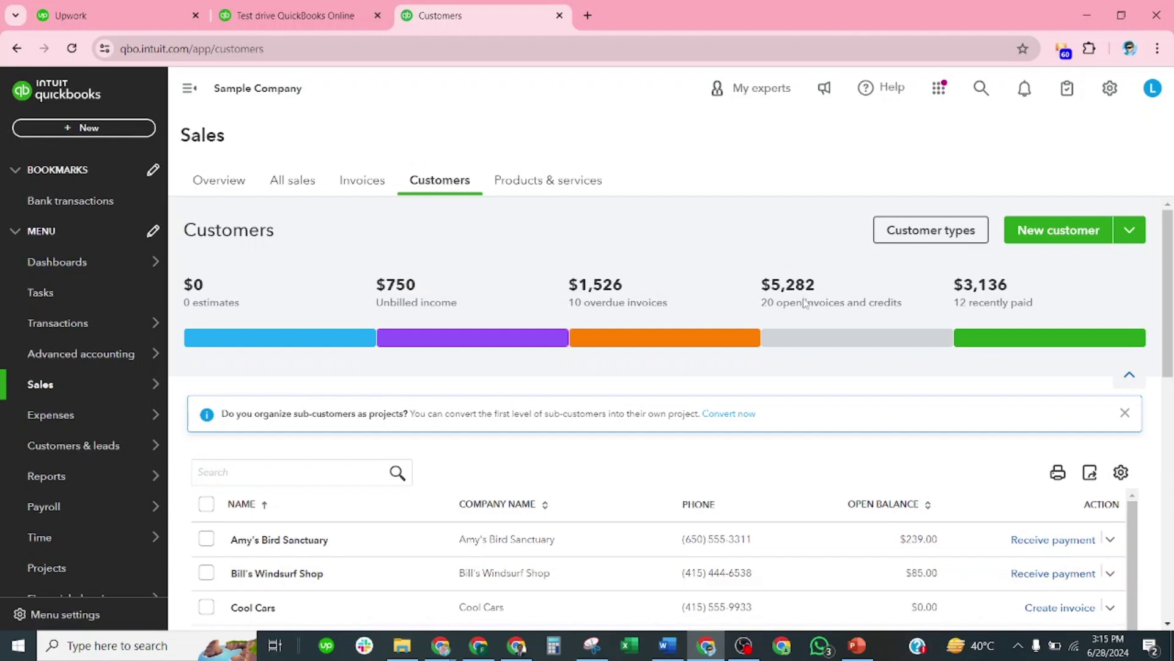
pyautogui.scroll(-2, 479, 313)
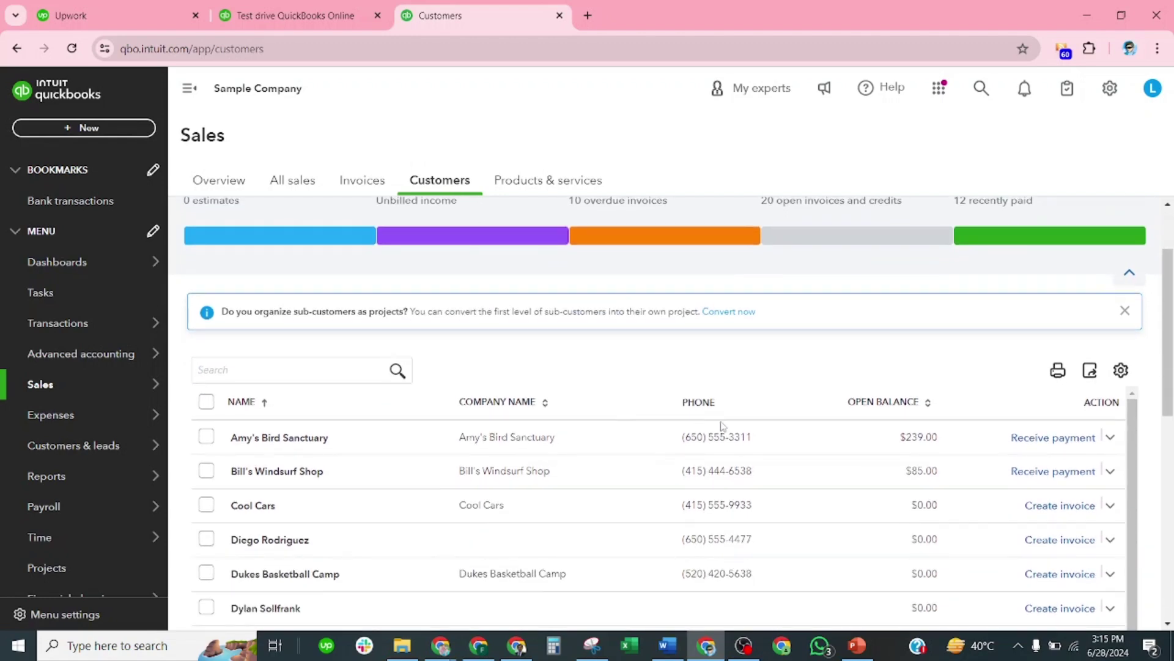
pyautogui.click(751, 440)
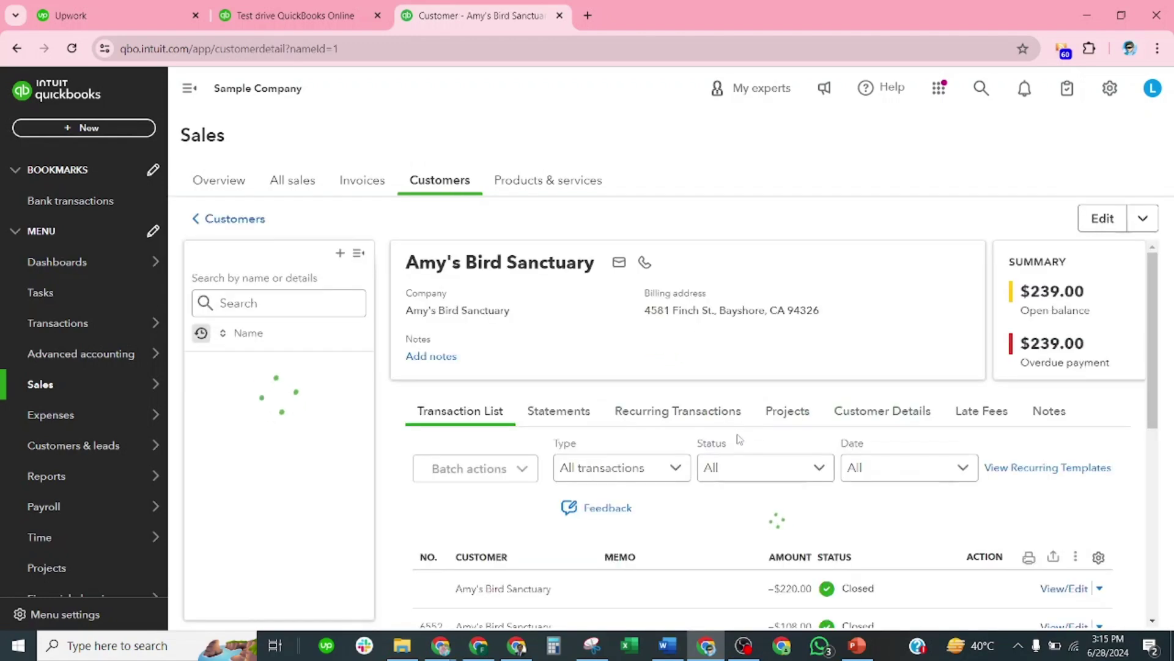
pyautogui.scroll(-2, 807, 401)
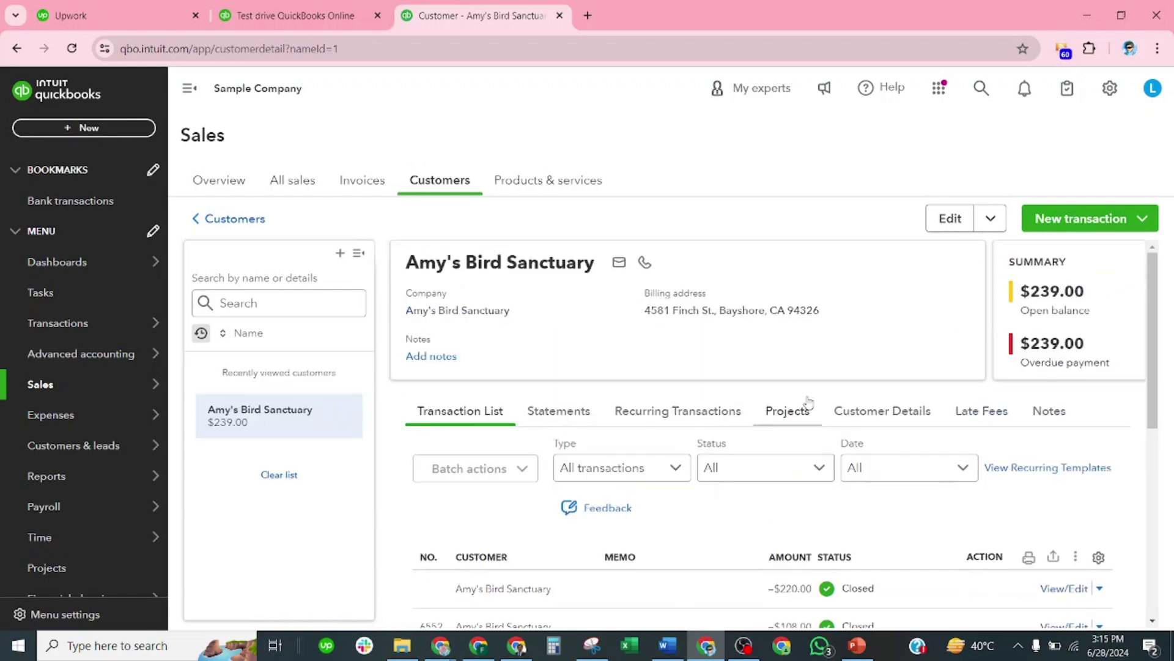
pyautogui.scroll(-3, 805, 404)
pyautogui.scroll(-3, 795, 405)
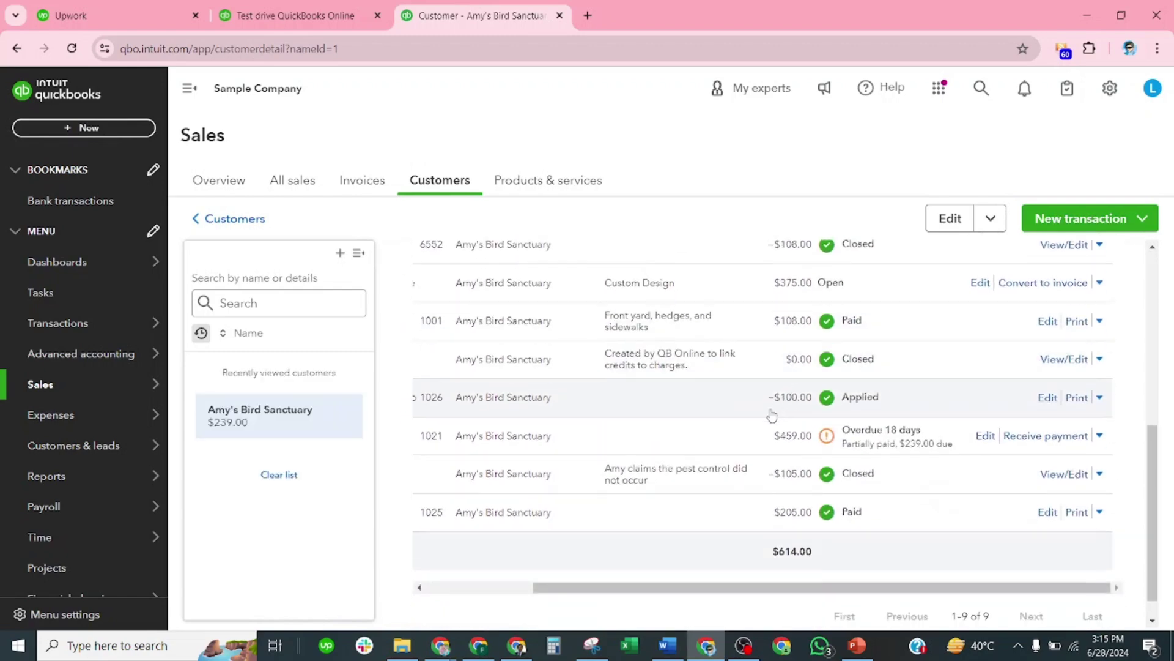
pyautogui.click(732, 443)
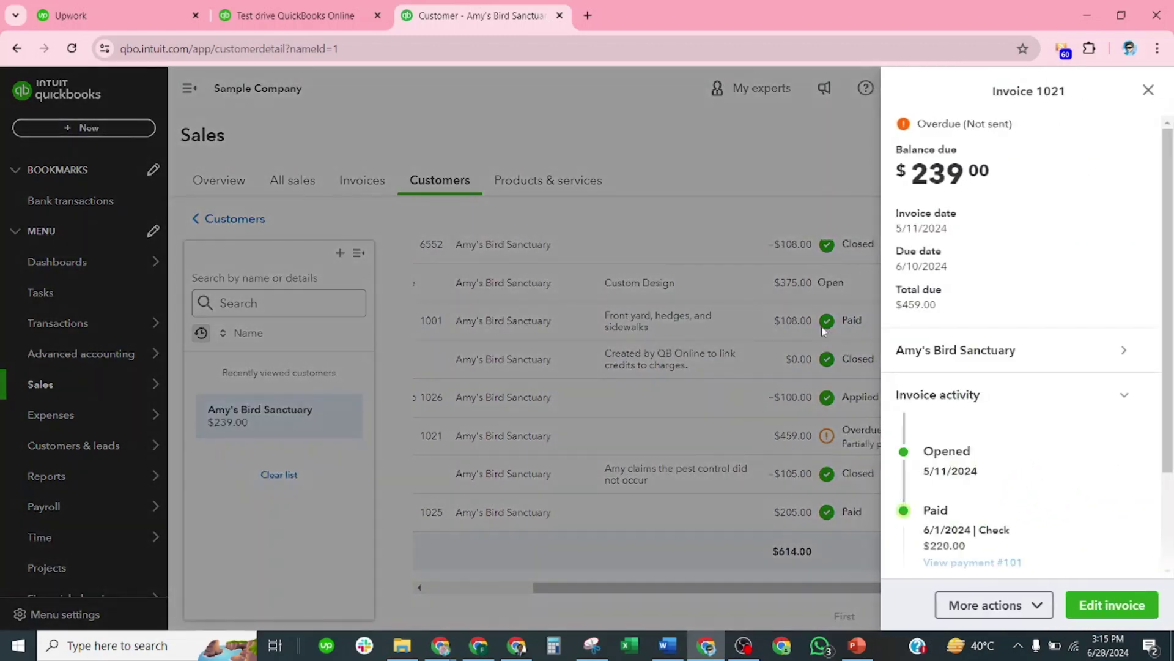
pyautogui.scroll(-2, 955, 327)
pyautogui.scroll(3, 970, 300)
pyautogui.scroll(-2, 962, 350)
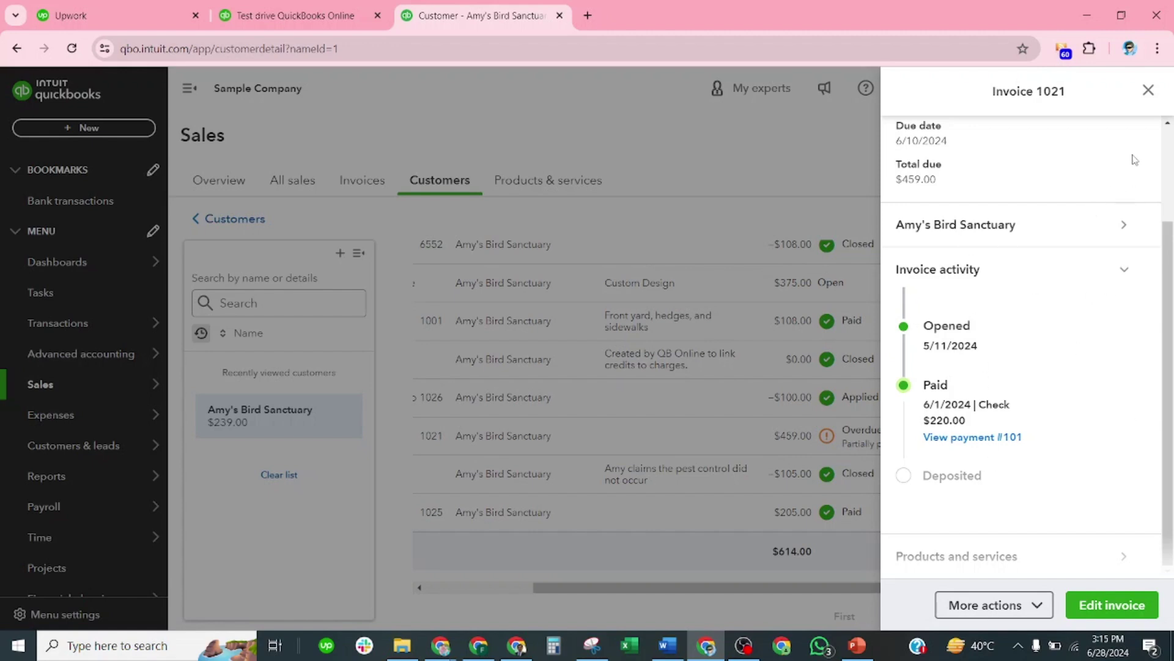
pyautogui.click(1147, 91)
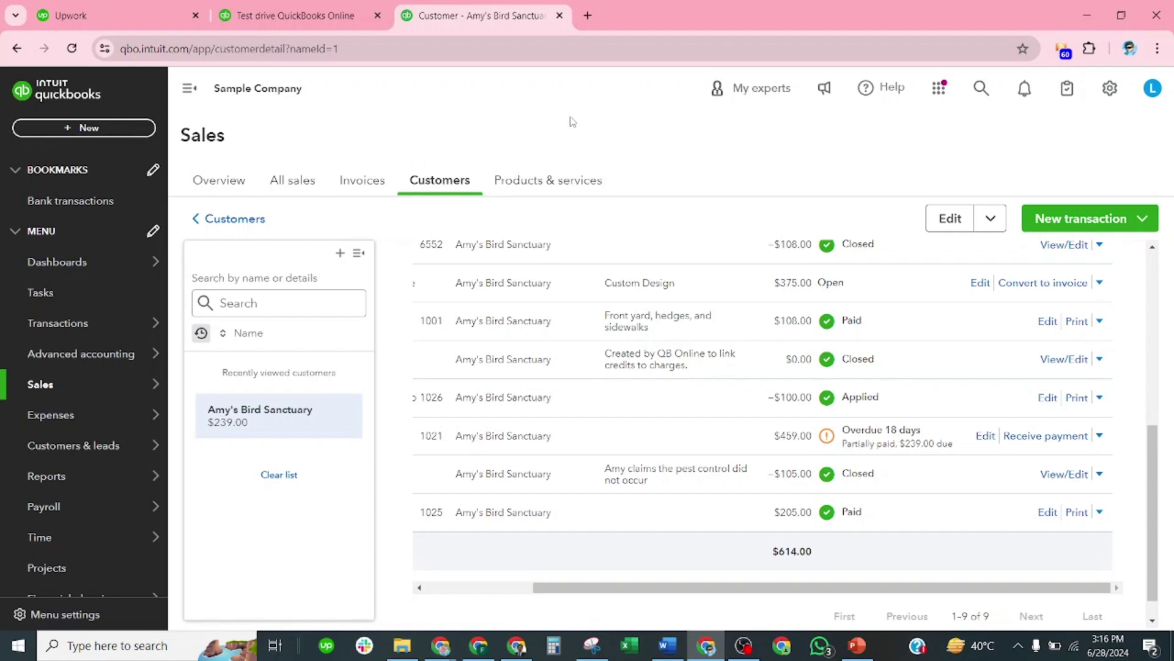
# Step: Go to Custom form styles from the gear menu and expand the New style options
pyautogui.click(1110, 89)
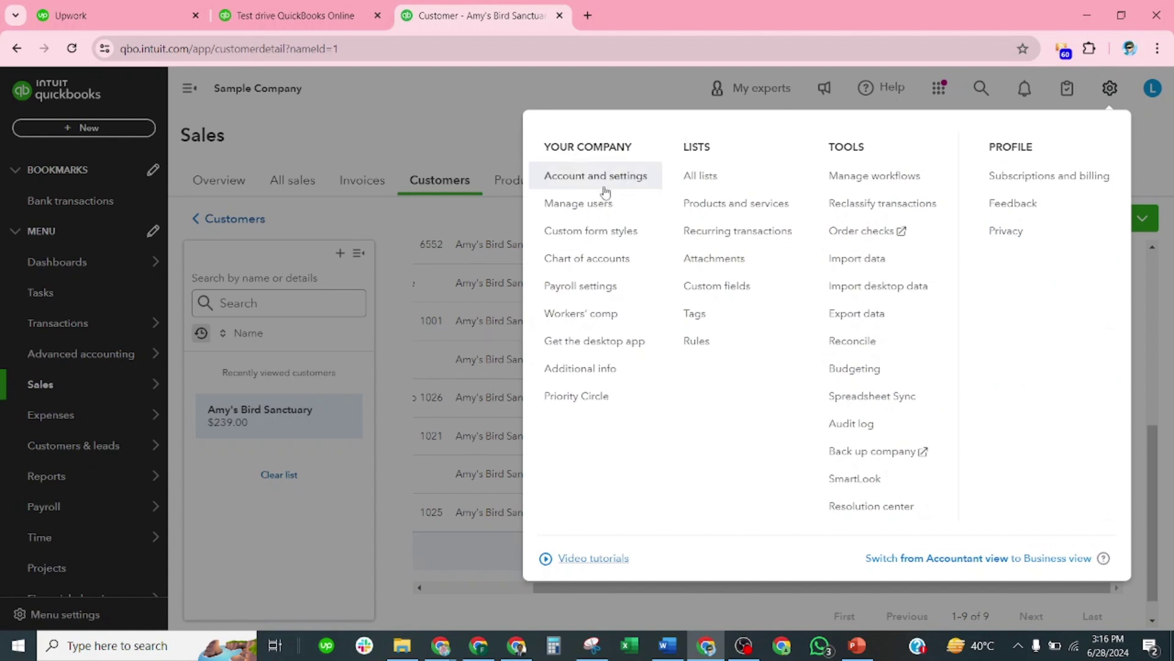
pyautogui.click(593, 237)
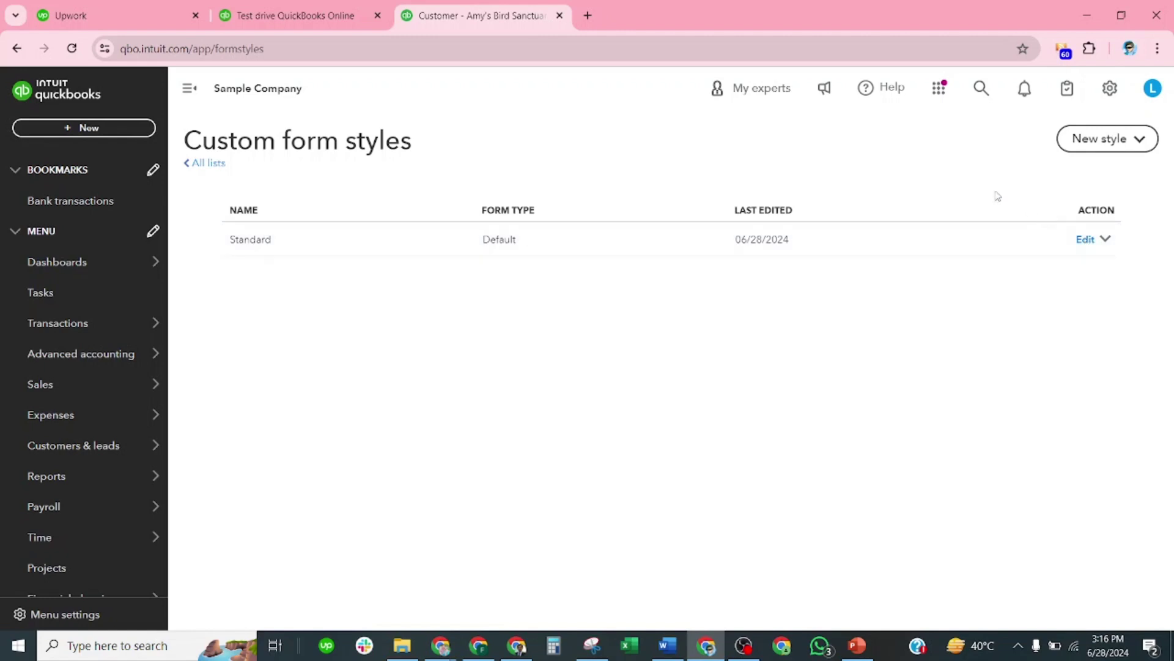
pyautogui.click(1139, 143)
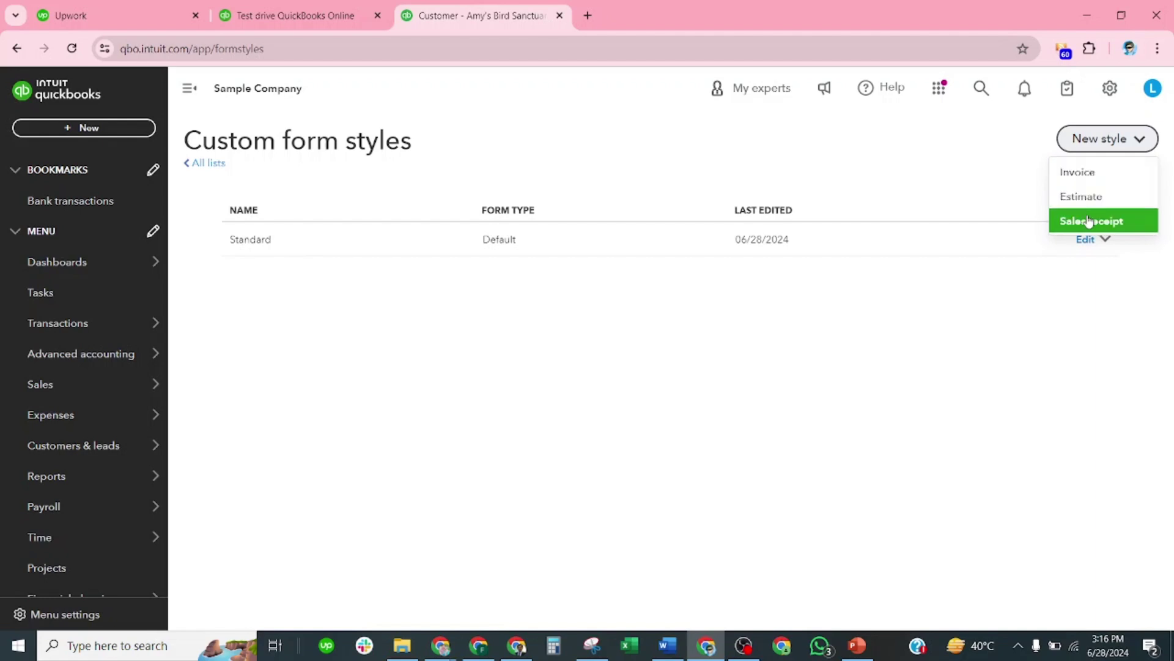
# Step: Start a new invoice style named My INVOICE Template - 6-28 (55017)
pyautogui.click(1092, 179)
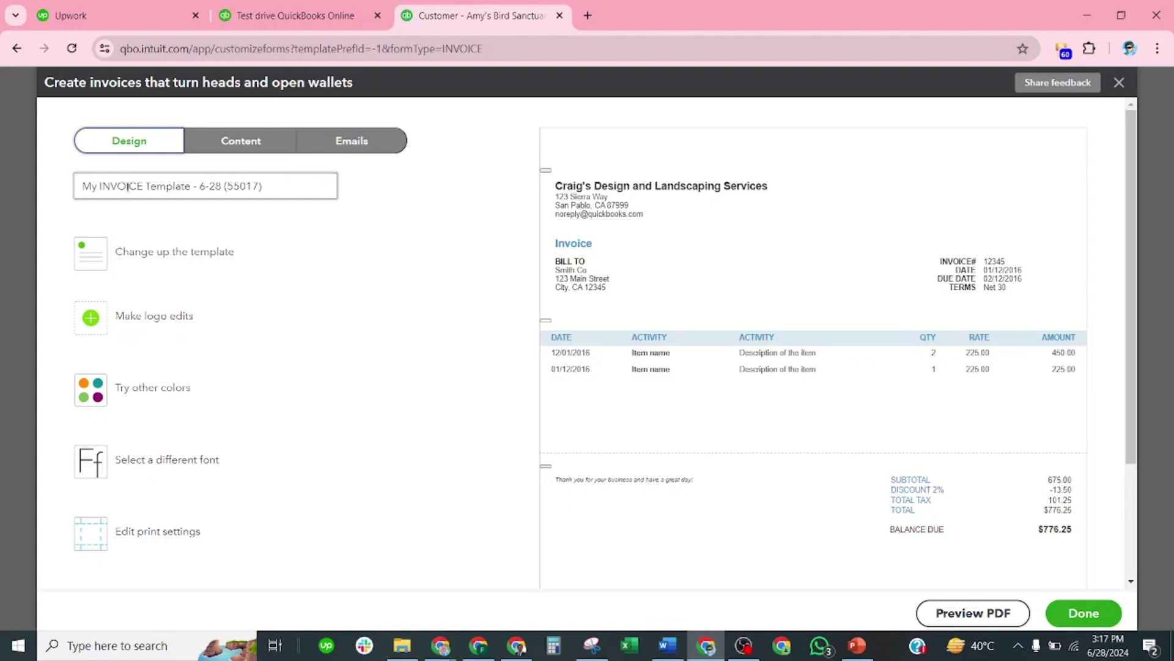
pyautogui.click(280, 194)
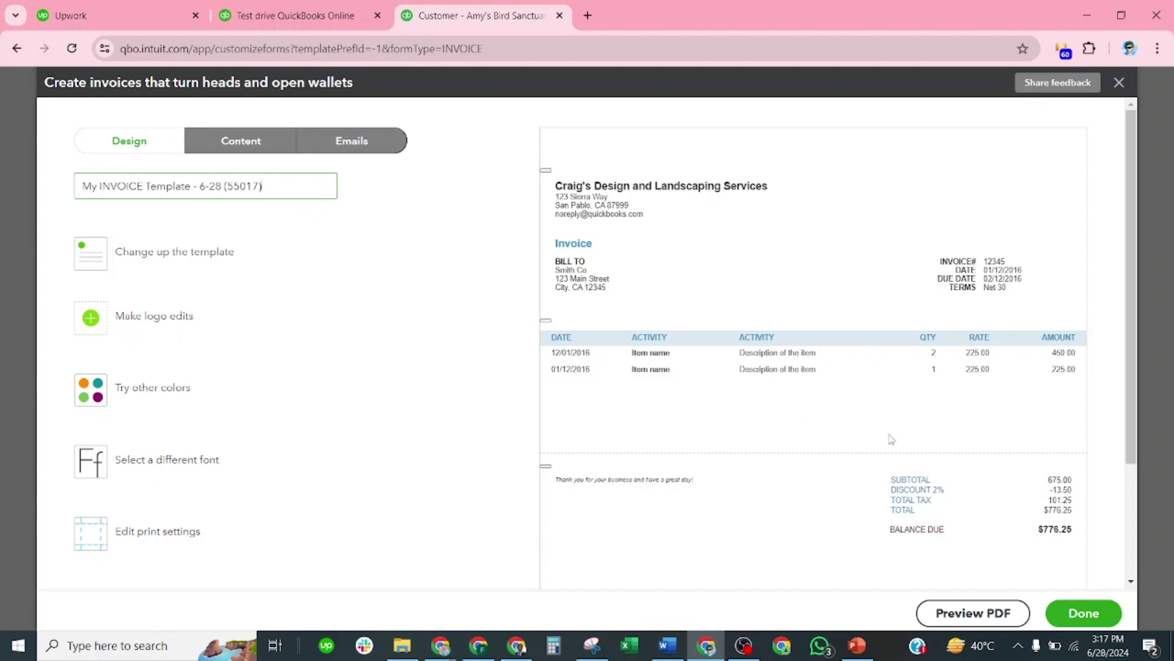
pyautogui.scroll(-1, 443, 443)
pyautogui.scroll(1, 281, 436)
# Step: Compare the Modern, Fresh, Bold and Airy classic layouts, settling on Airy new
pyautogui.click(177, 255)
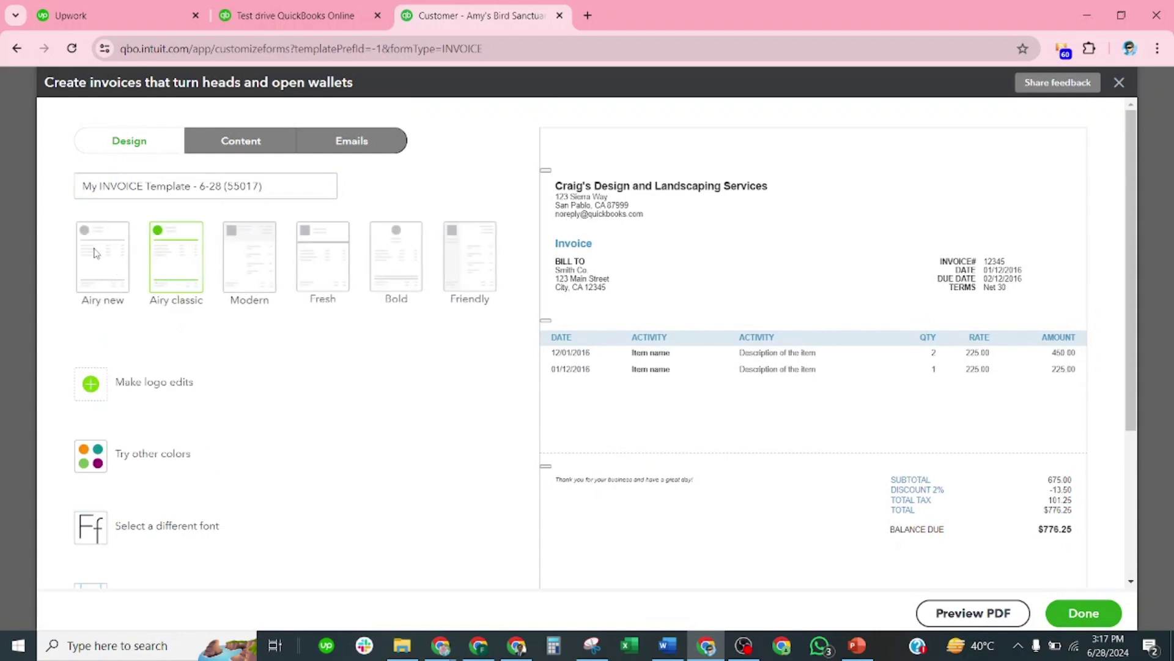
pyautogui.click(267, 263)
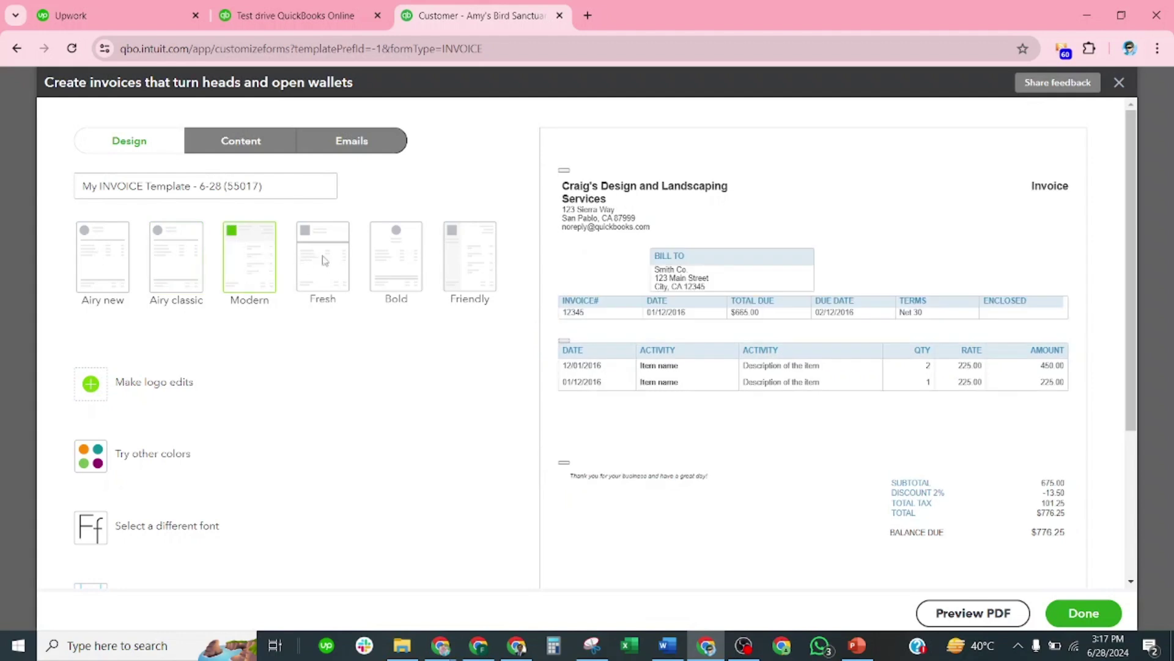
pyautogui.click(335, 260)
pyautogui.click(404, 262)
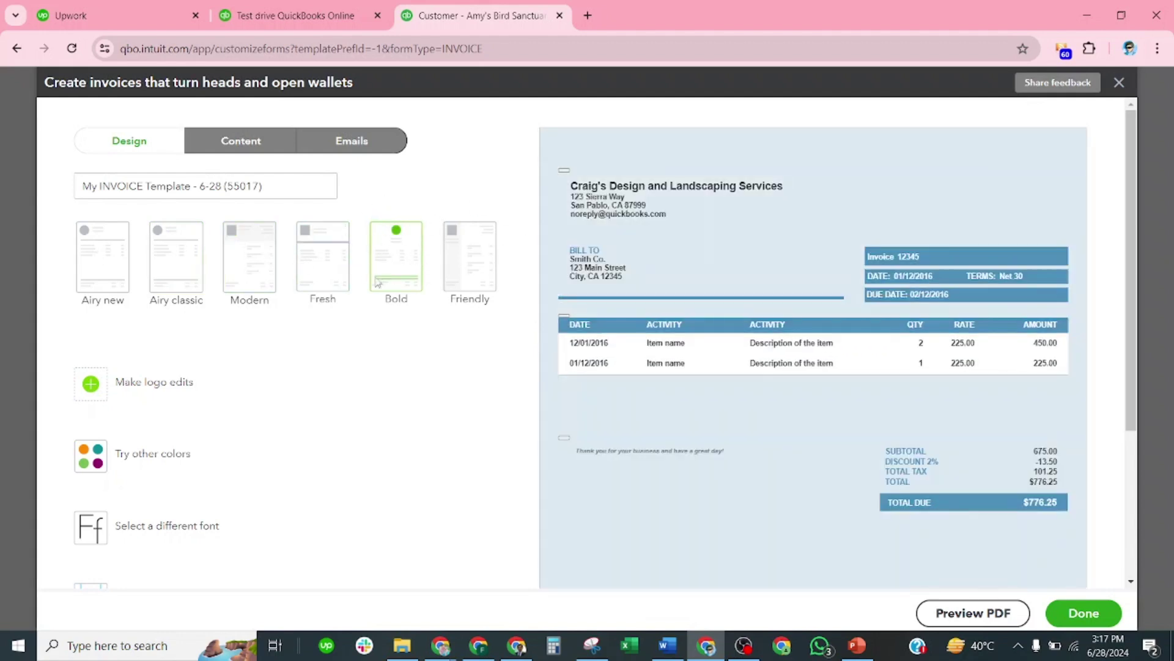
pyautogui.click(322, 253)
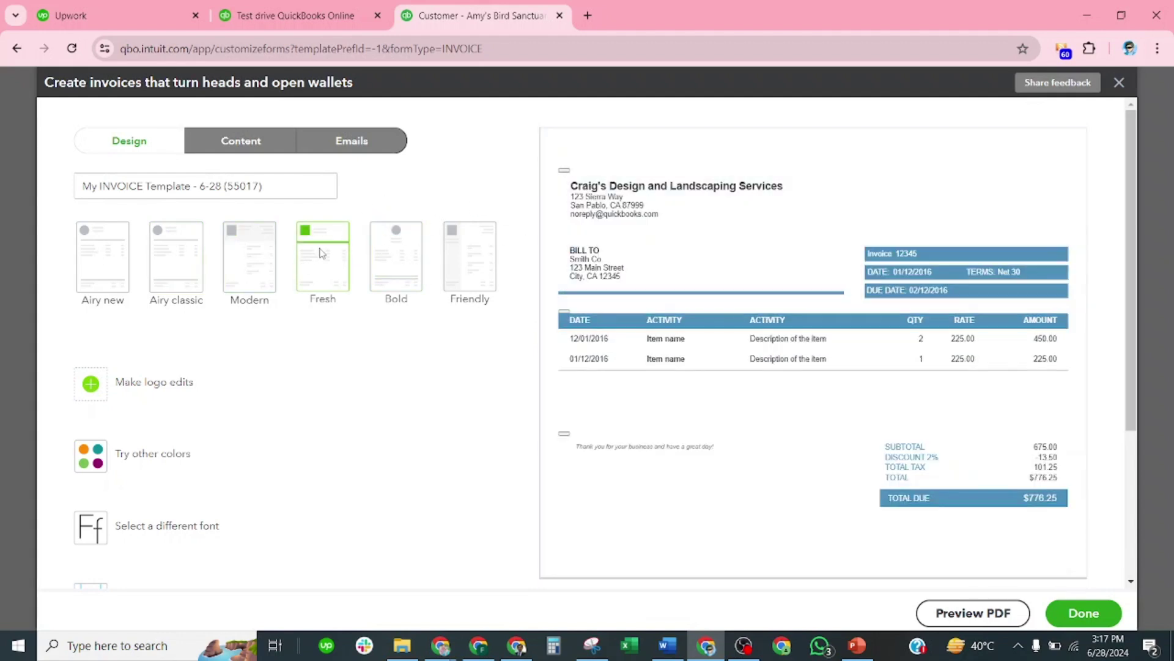
pyautogui.click(262, 267)
pyautogui.click(190, 267)
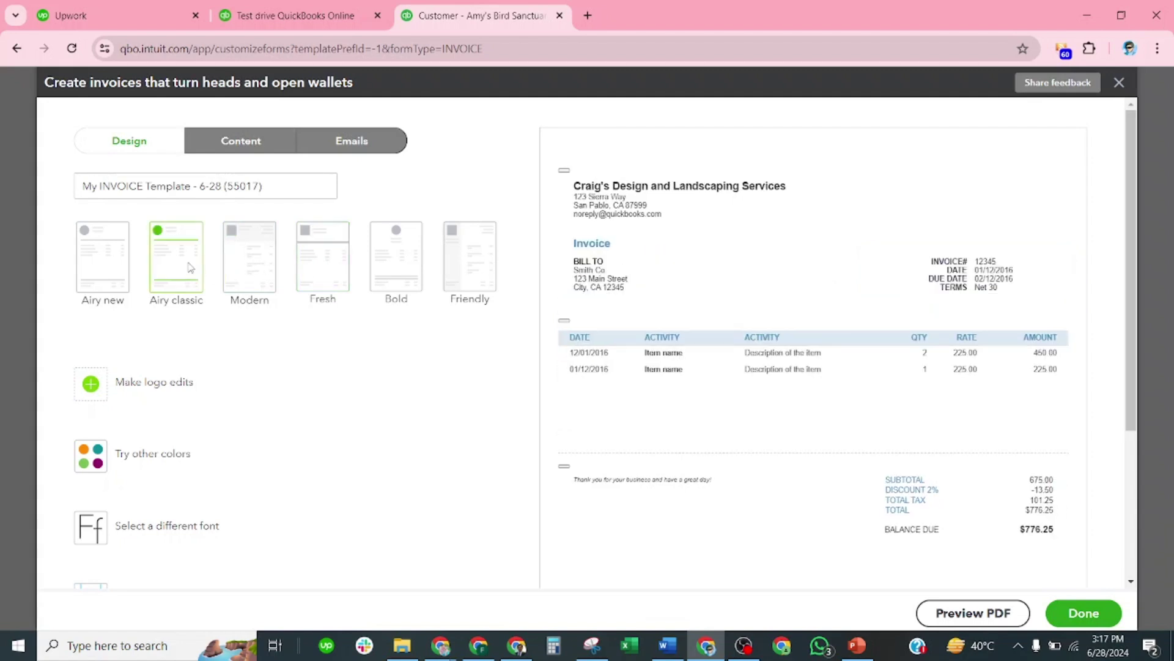
pyautogui.click(116, 258)
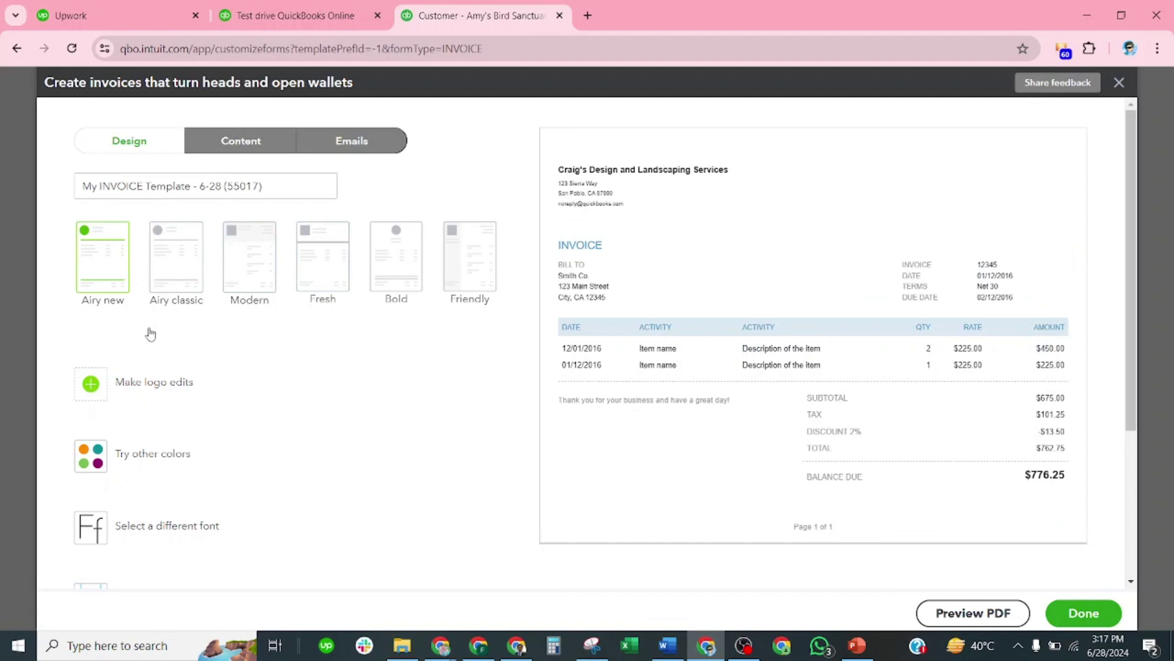
# Step: Upload abfinancials.JPG from Downloads as the invoice template's logo
pyautogui.click(156, 388)
pyautogui.click(112, 340)
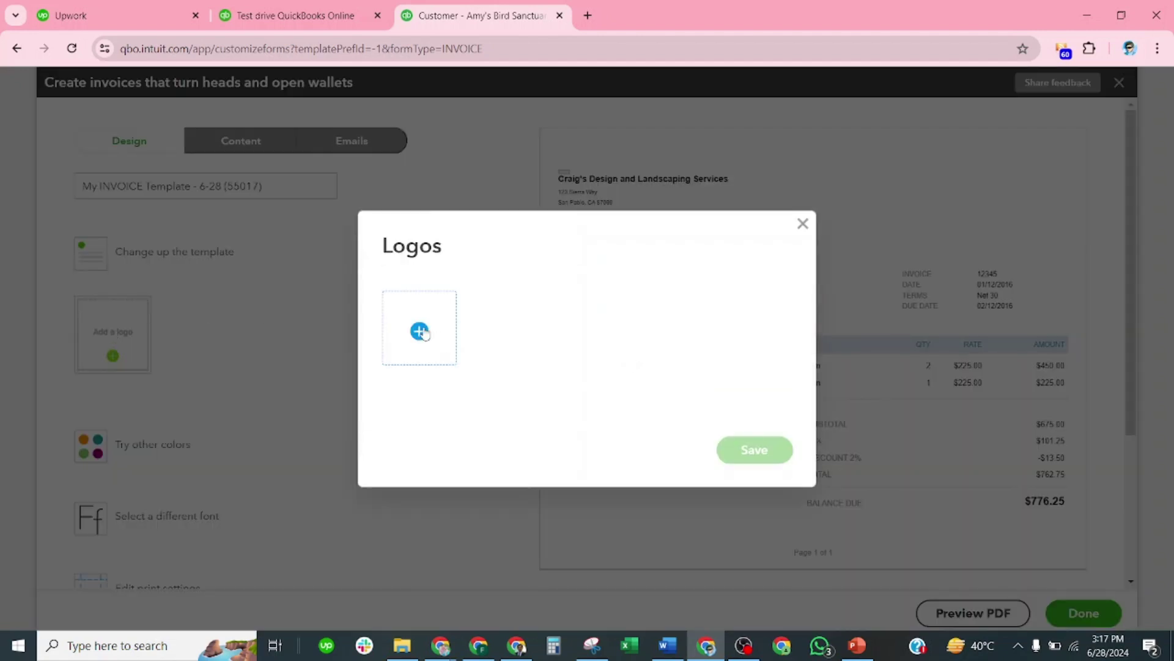
pyautogui.click(419, 331)
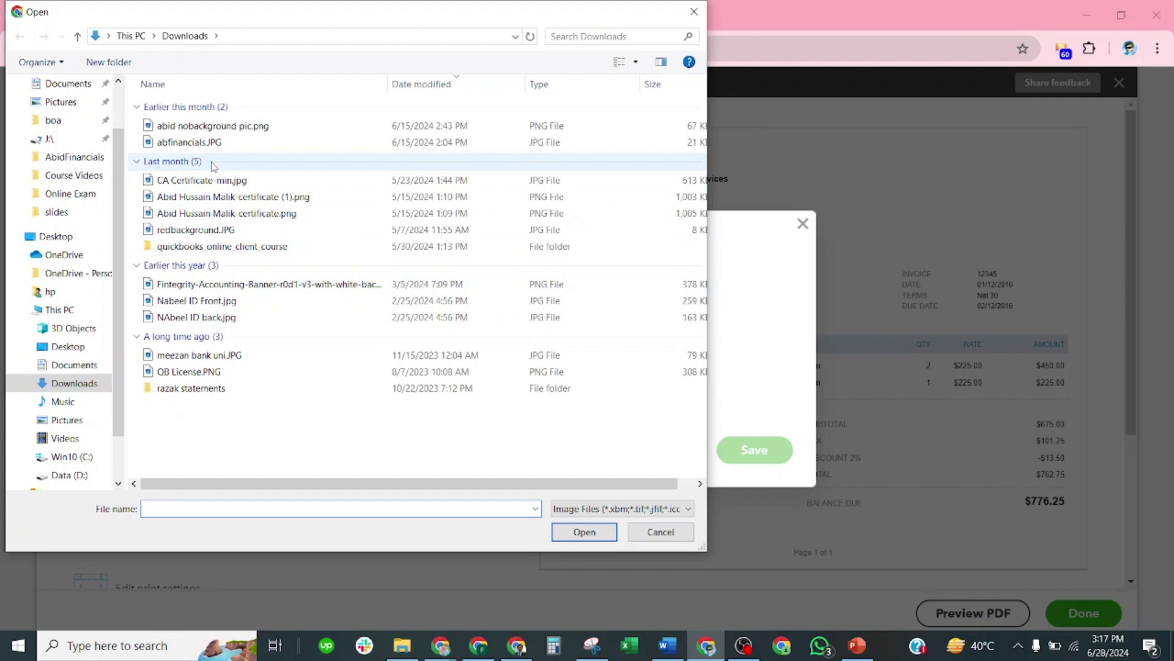
pyautogui.click(218, 142)
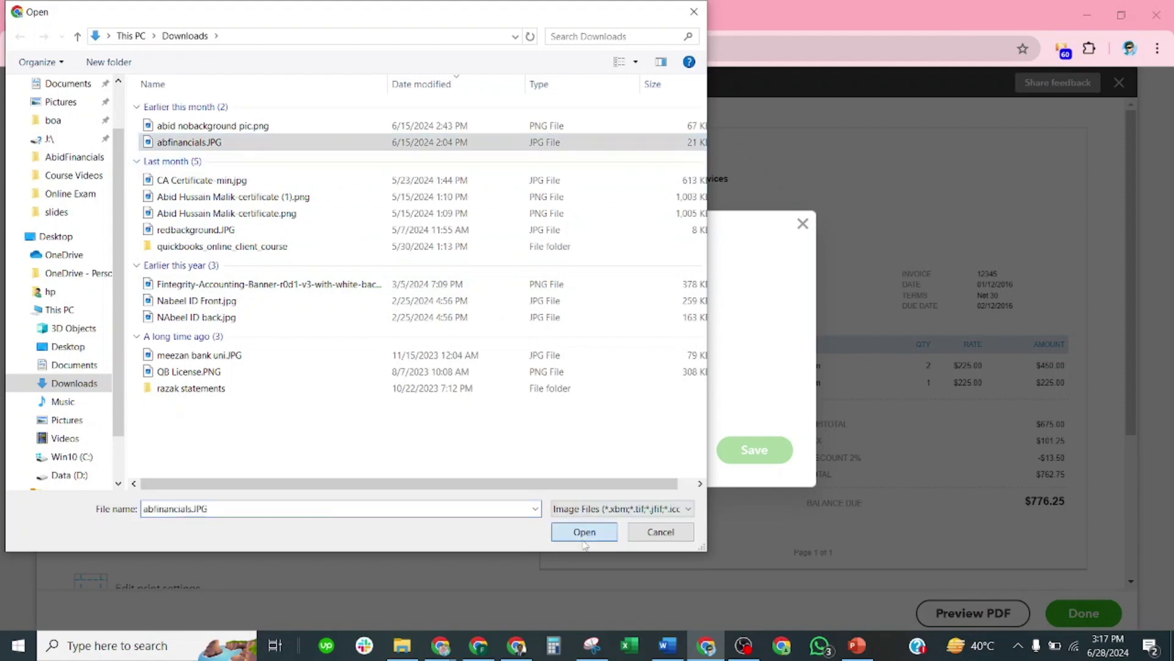
pyautogui.click(584, 532)
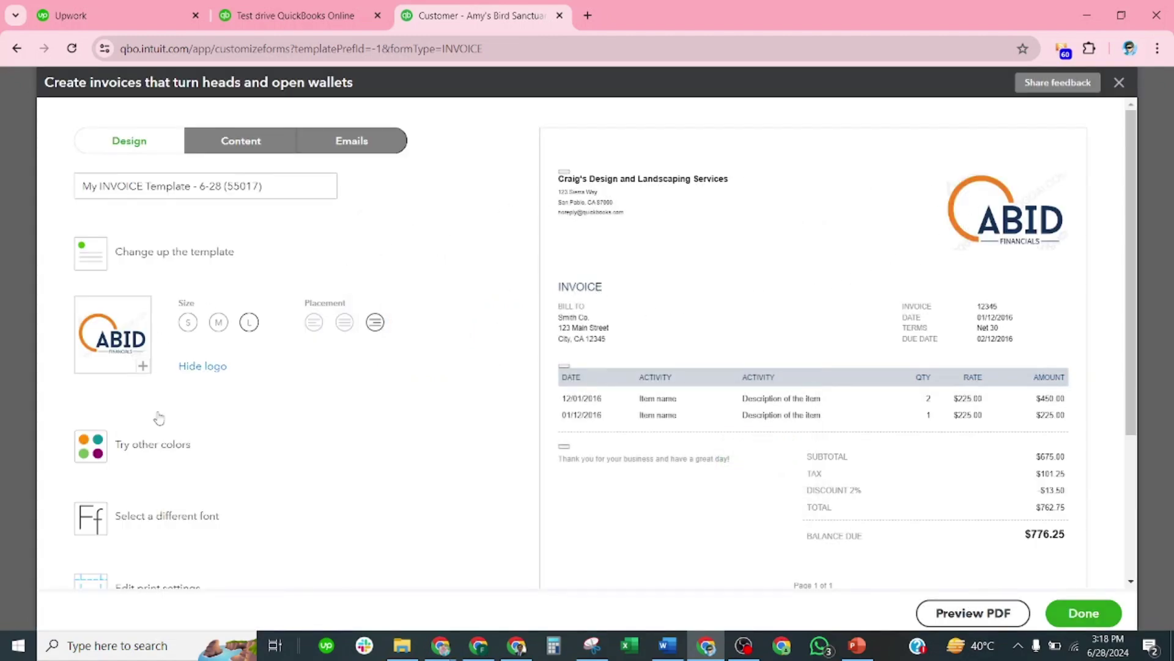
# Step: Try orange, maroon, teal, purple and black accents, settling on magenta #950069
pyautogui.click(151, 451)
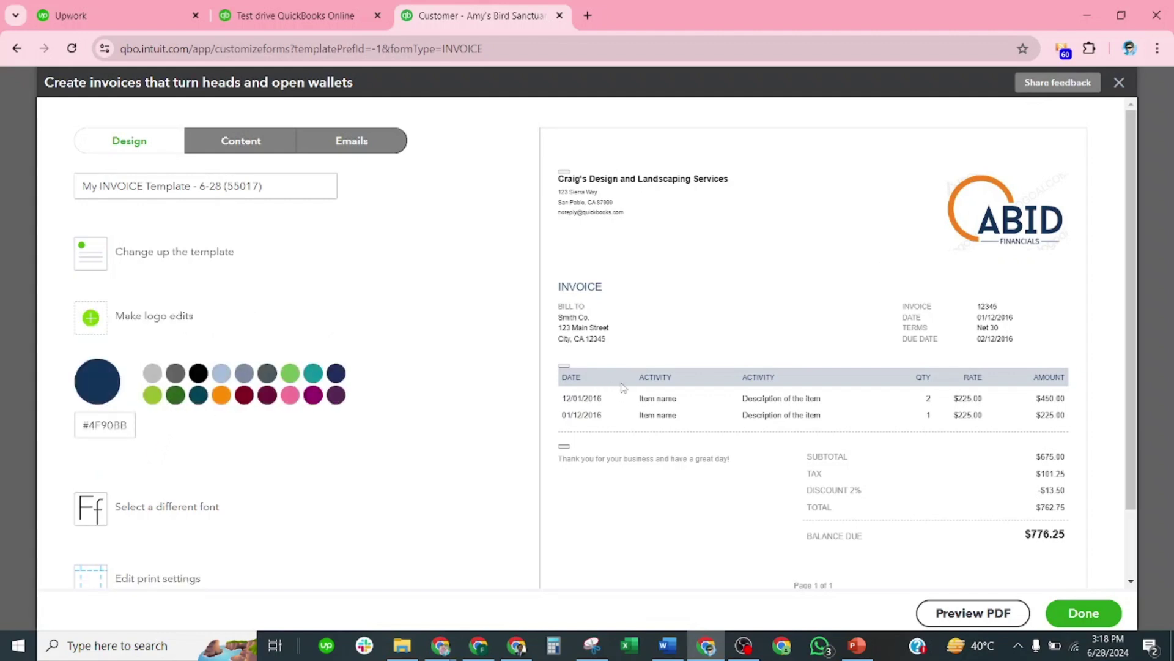
pyautogui.click(225, 395)
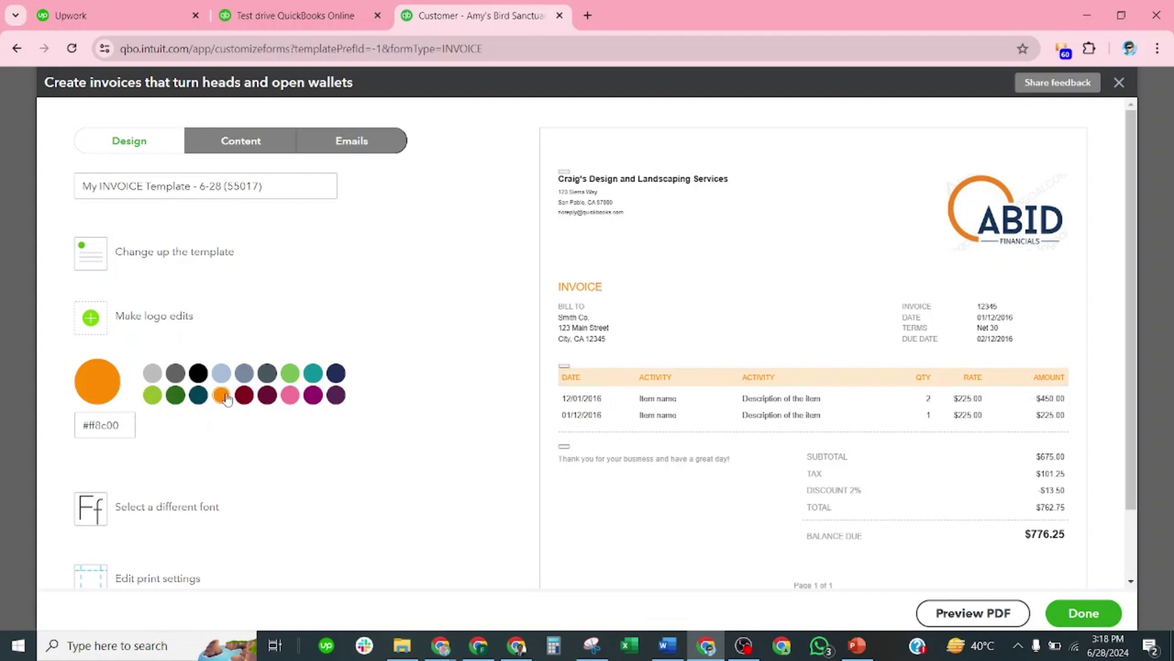
pyautogui.click(267, 395)
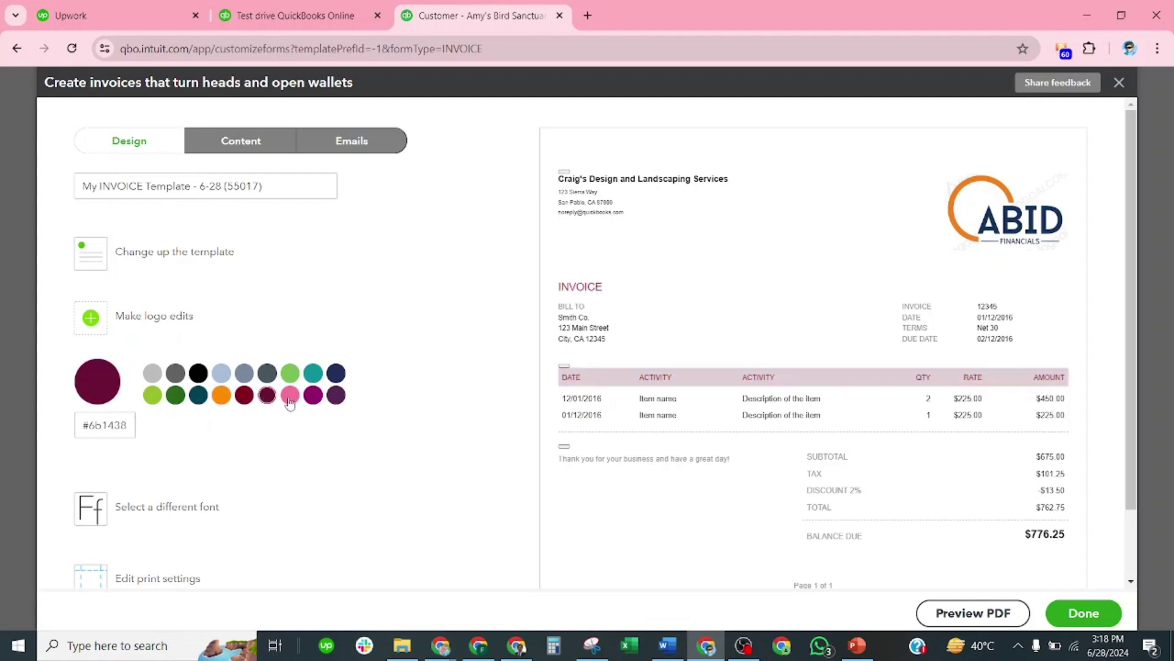
pyautogui.click(311, 398)
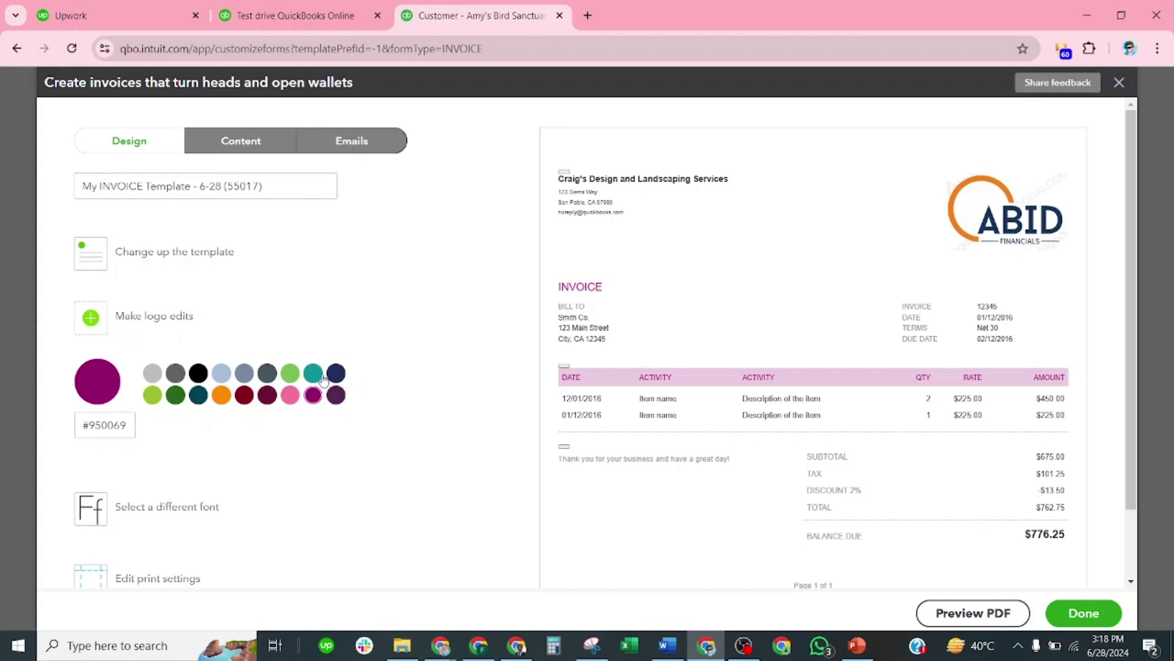
pyautogui.click(317, 374)
pyautogui.click(338, 394)
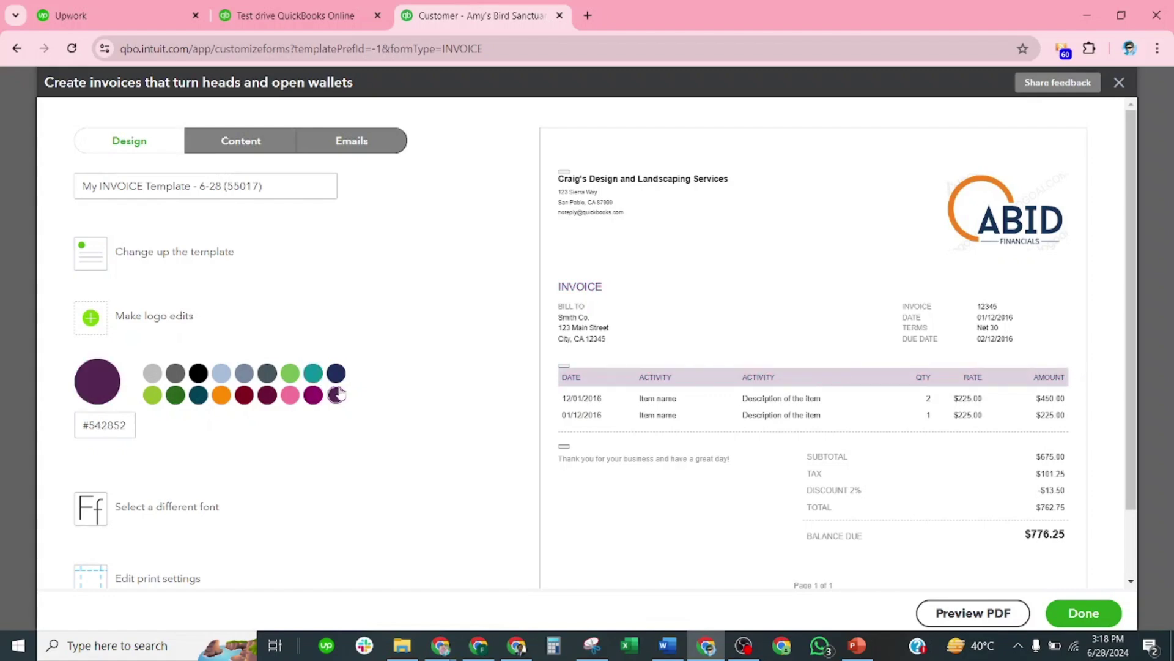
pyautogui.click(314, 395)
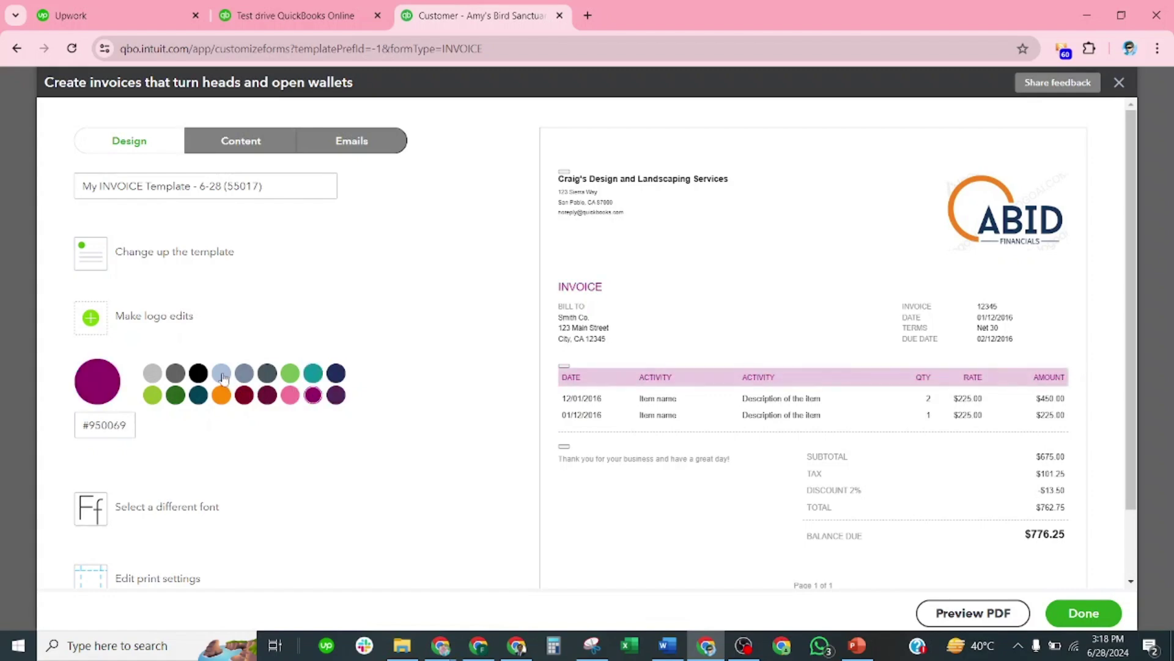
pyautogui.click(198, 373)
pyautogui.click(313, 397)
# Step: Set the invoice font to Times New Roman at 12pt
pyautogui.scroll(-2, 446, 412)
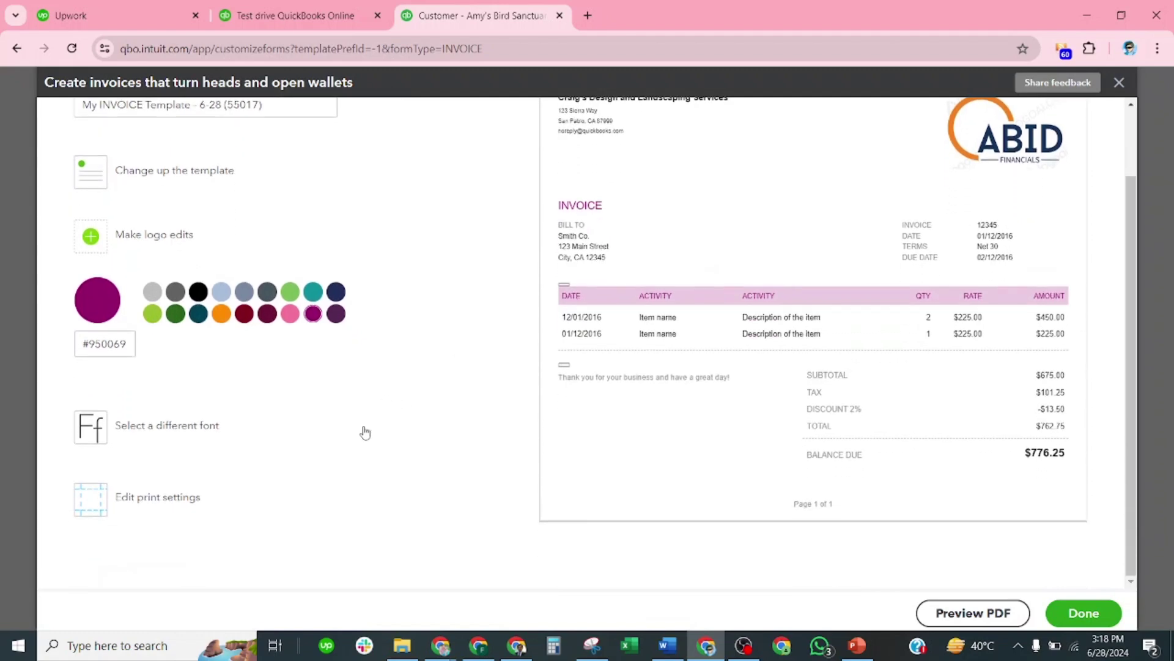
pyautogui.click(145, 432)
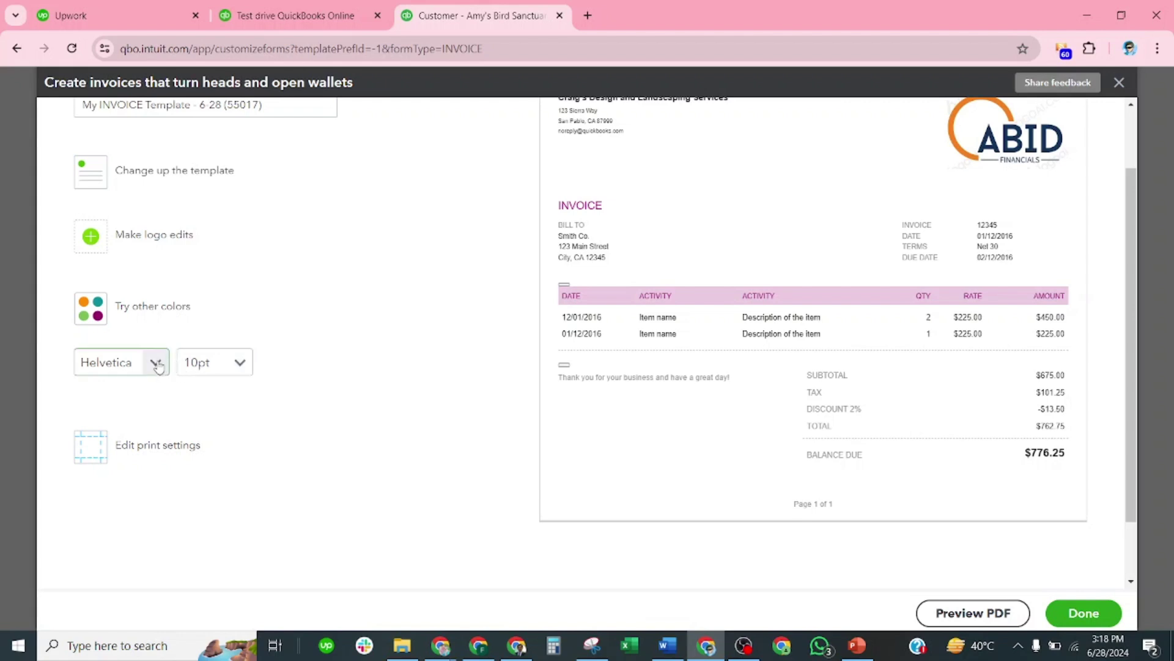
pyautogui.click(157, 363)
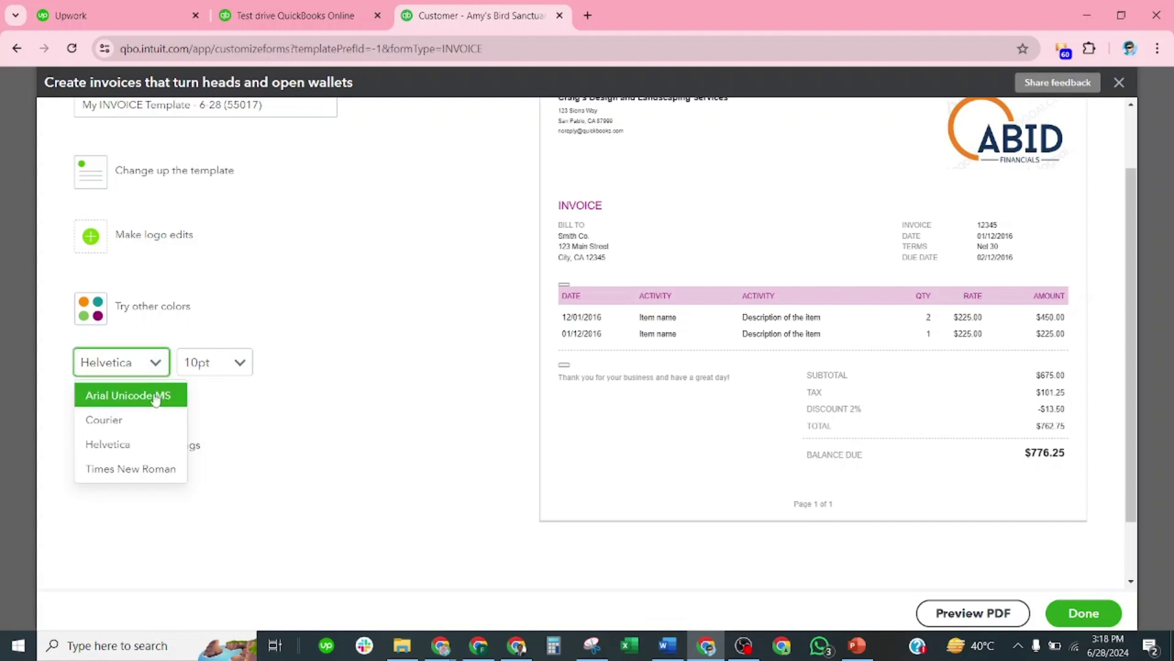
pyautogui.click(150, 469)
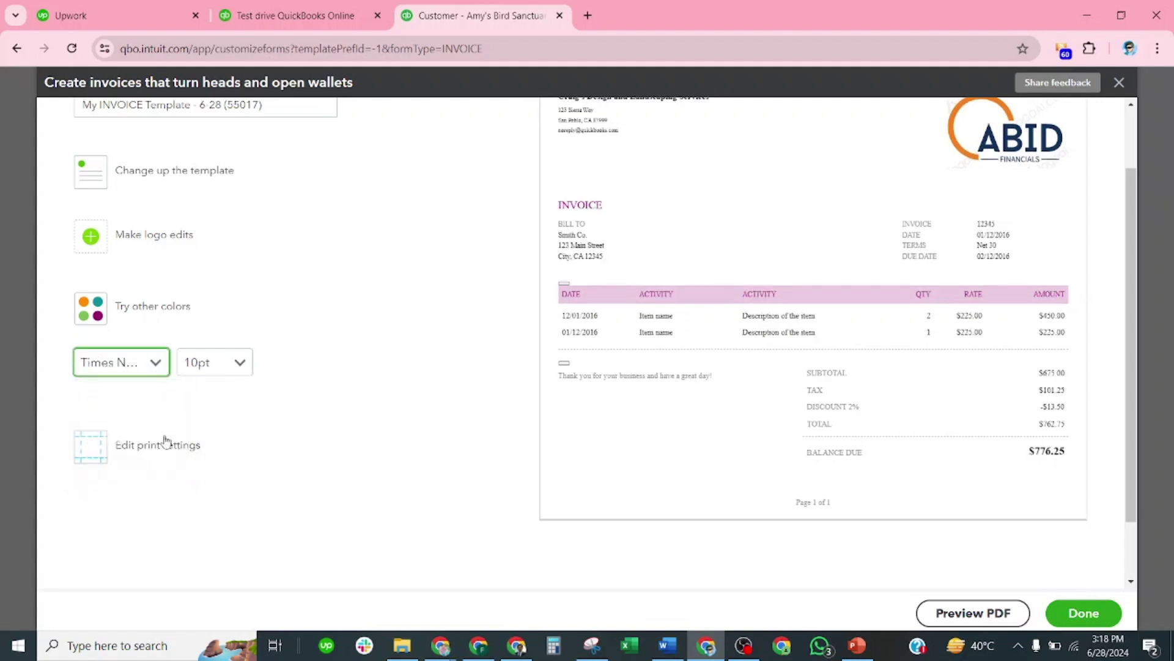
pyautogui.click(240, 362)
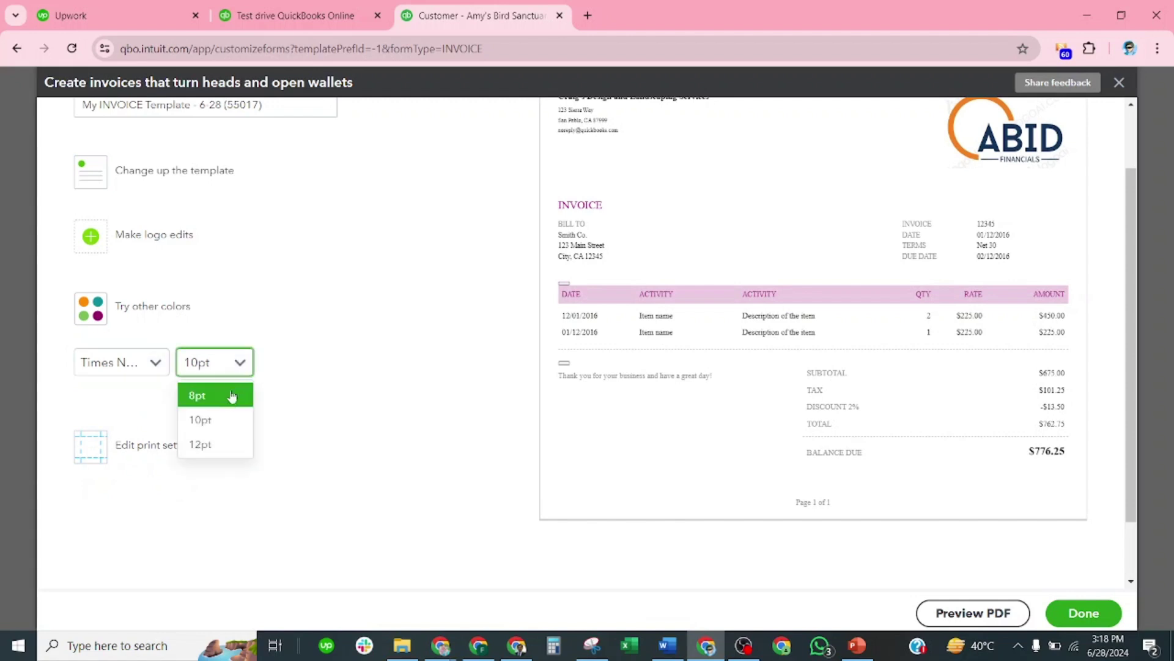
pyautogui.click(219, 445)
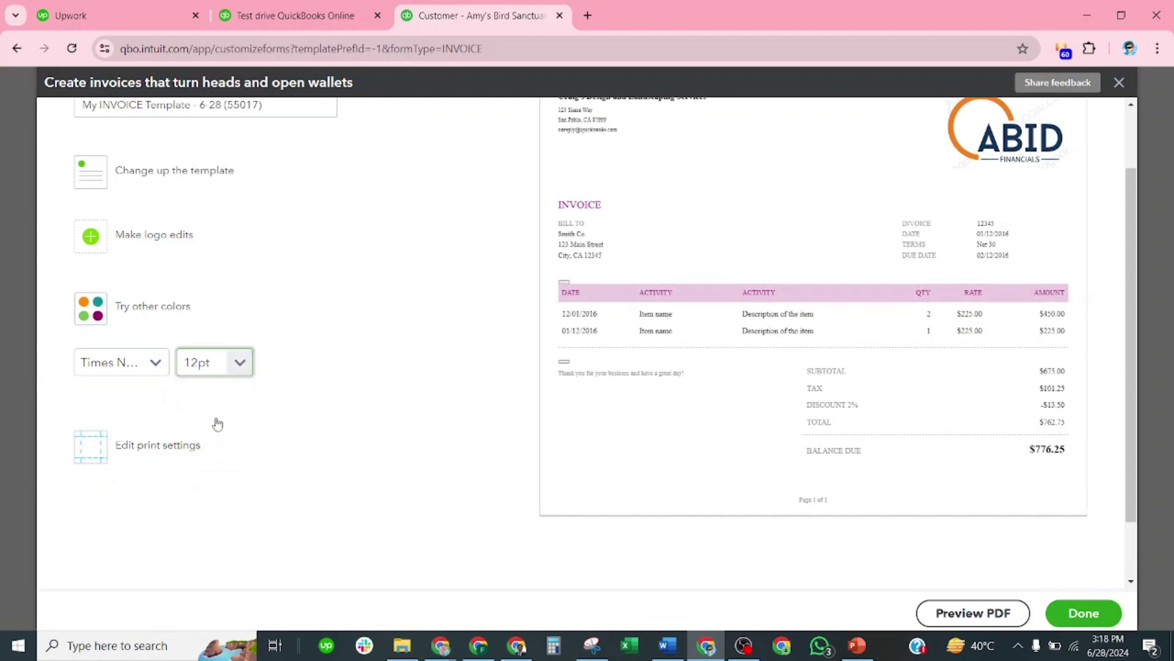
# Step: Try Helvetica and Courier, then return the invoice font to Times New Roman
pyautogui.click(122, 362)
pyautogui.click(139, 445)
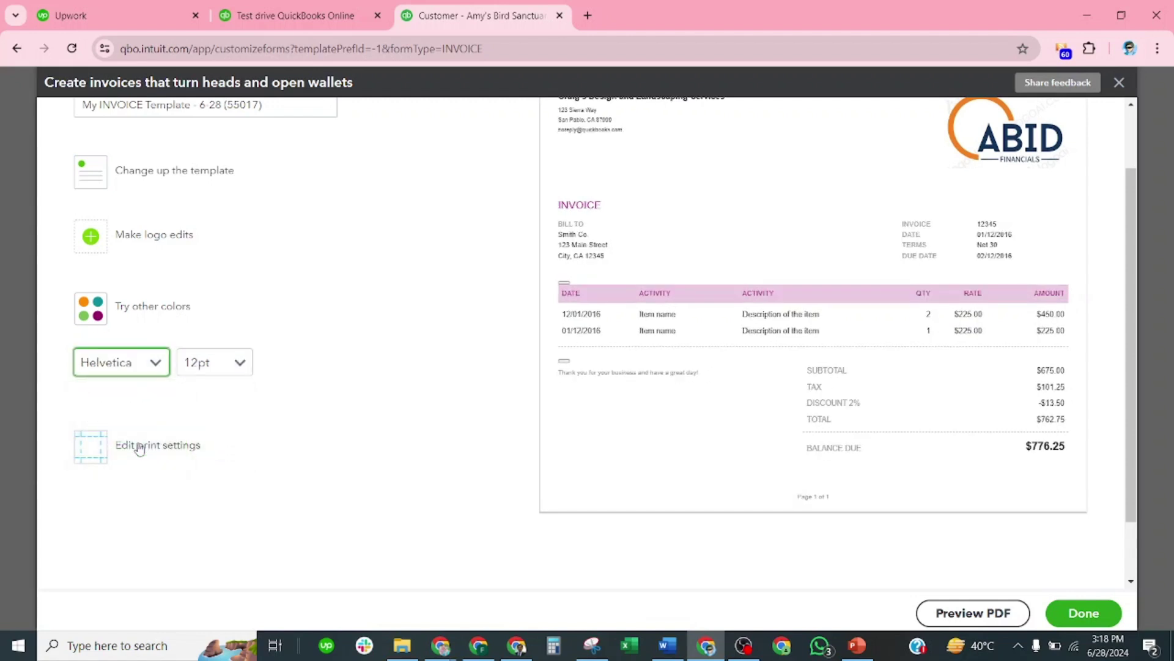
pyautogui.click(156, 363)
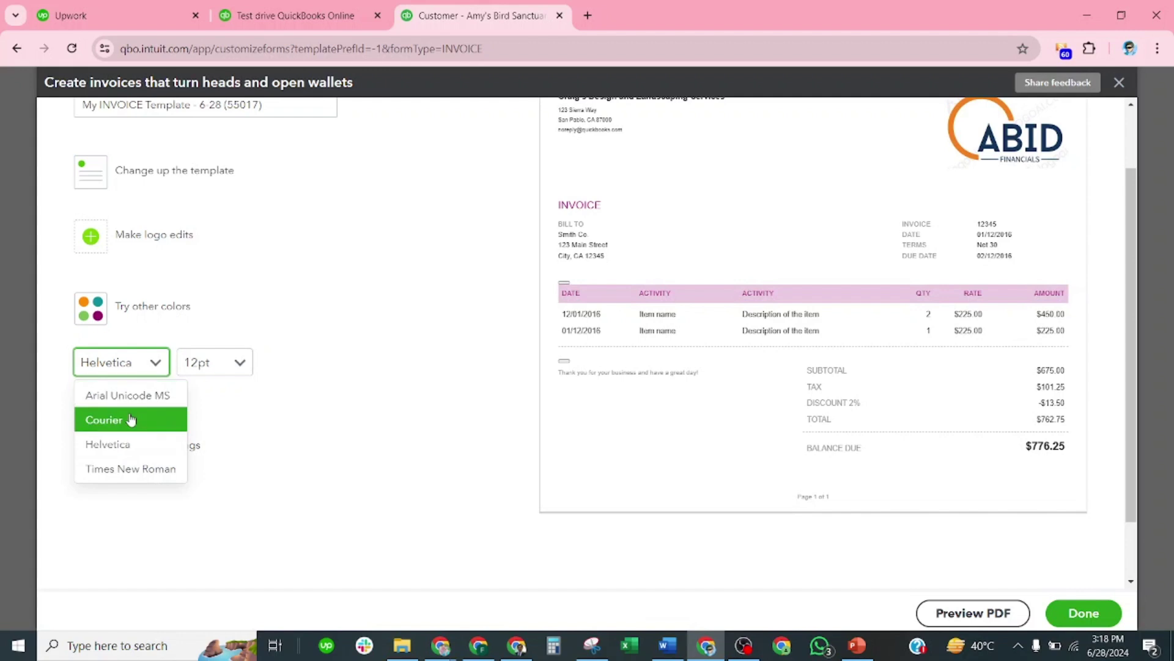
pyautogui.click(130, 419)
pyautogui.click(156, 363)
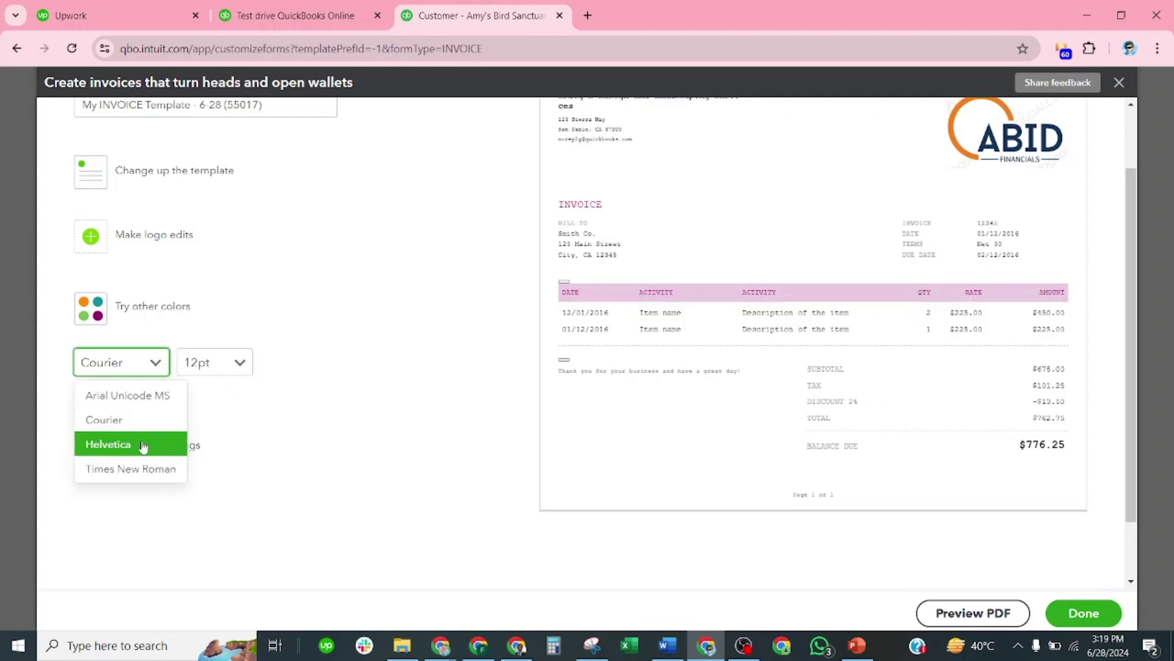
pyautogui.click(161, 468)
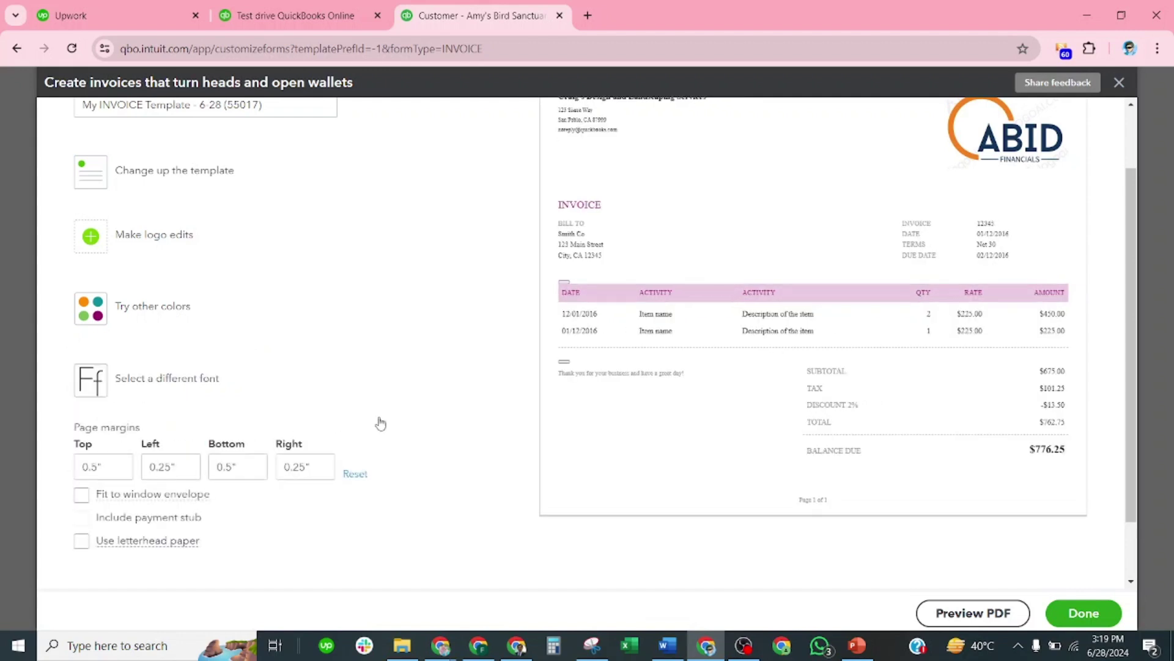
# Step: Keep the default 0.5" top/bottom and 0.25" side margins and return to font settings
pyautogui.scroll(-1, 367, 309)
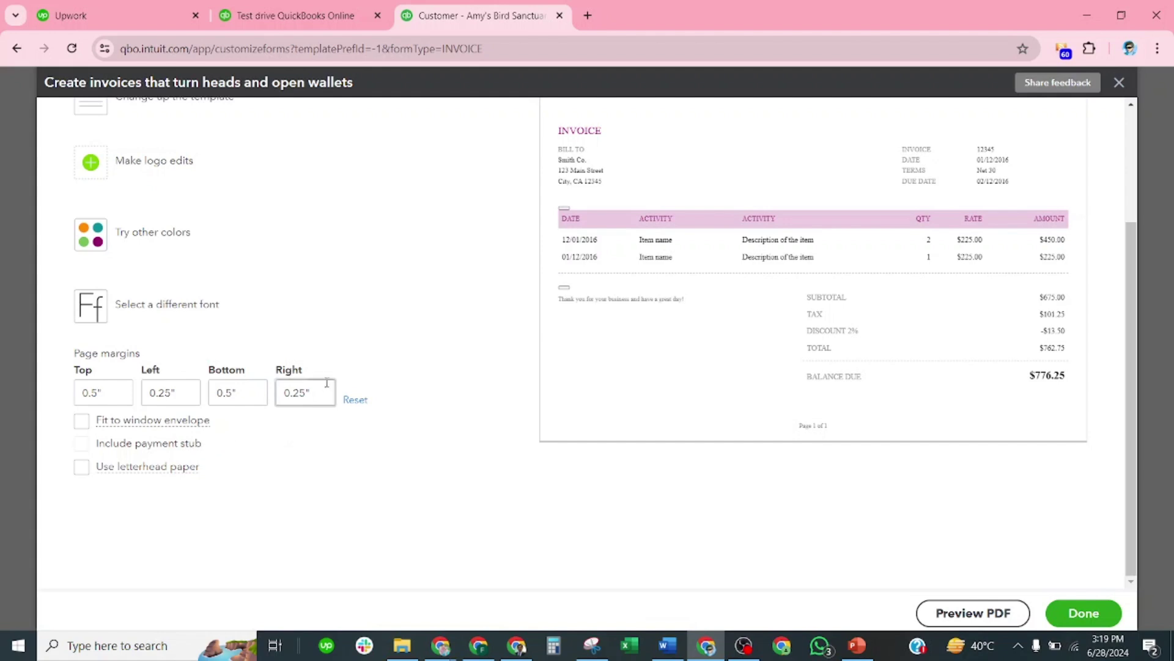
pyautogui.click(461, 306)
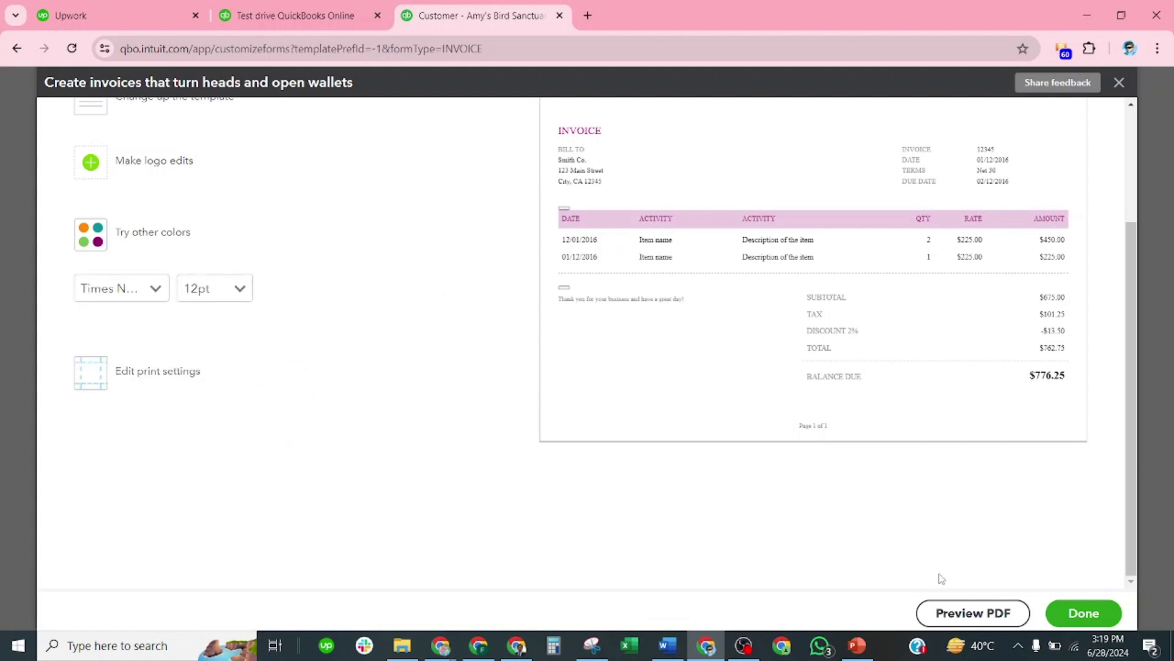
pyautogui.click(978, 609)
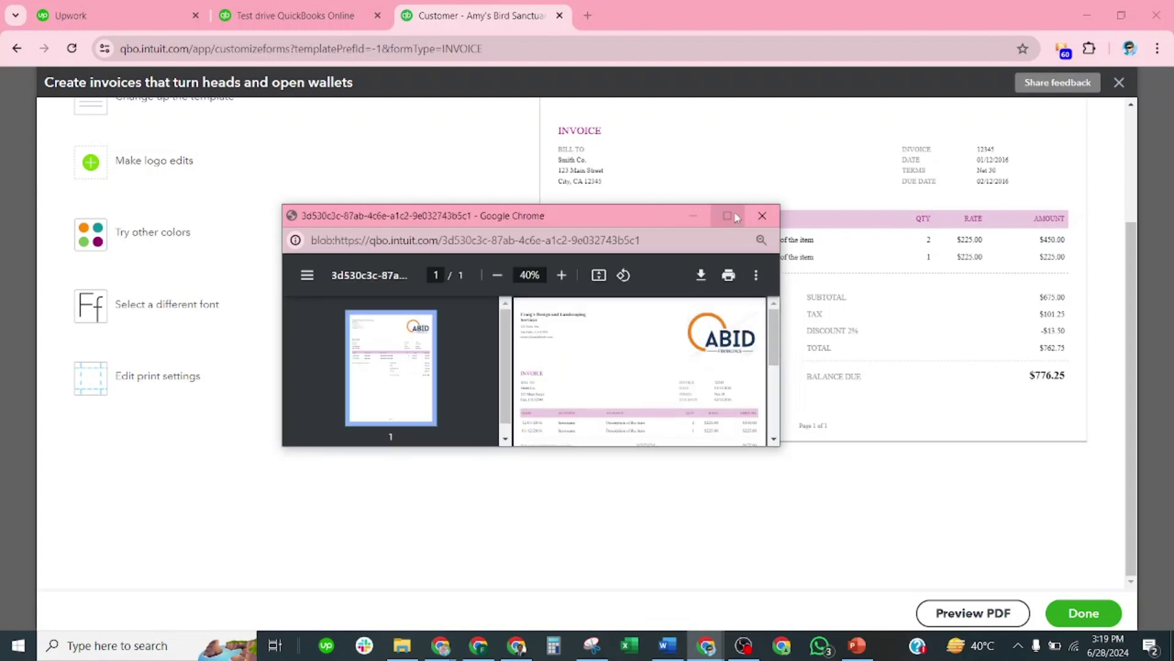
pyautogui.click(733, 215)
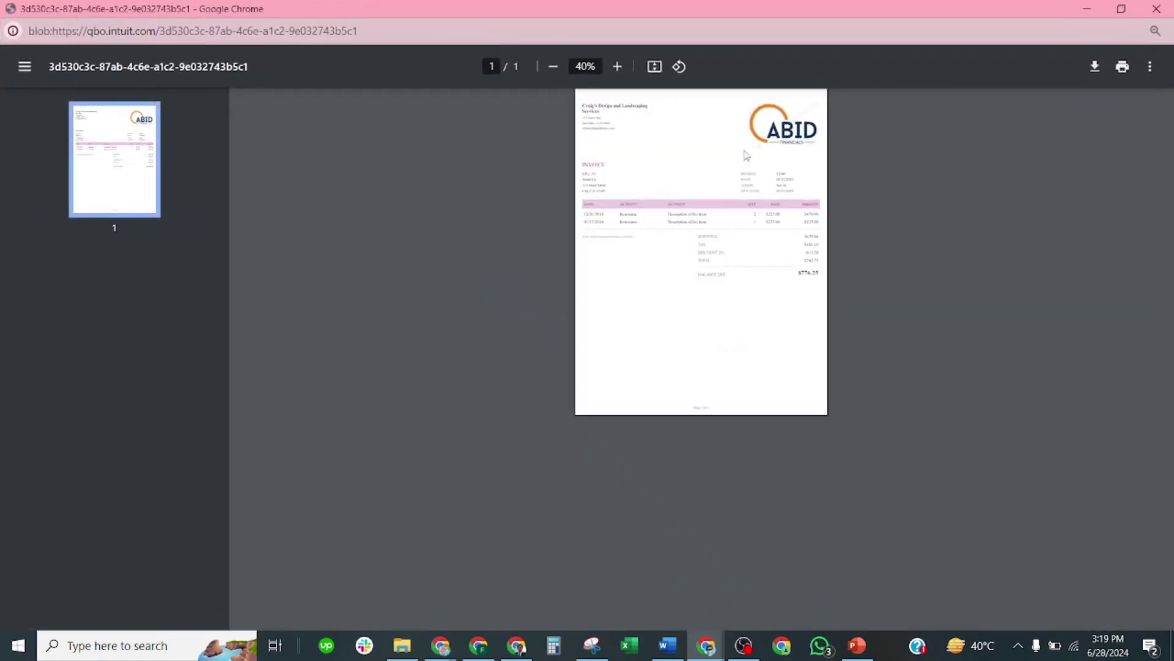
pyautogui.click(618, 67)
pyautogui.click(618, 67)
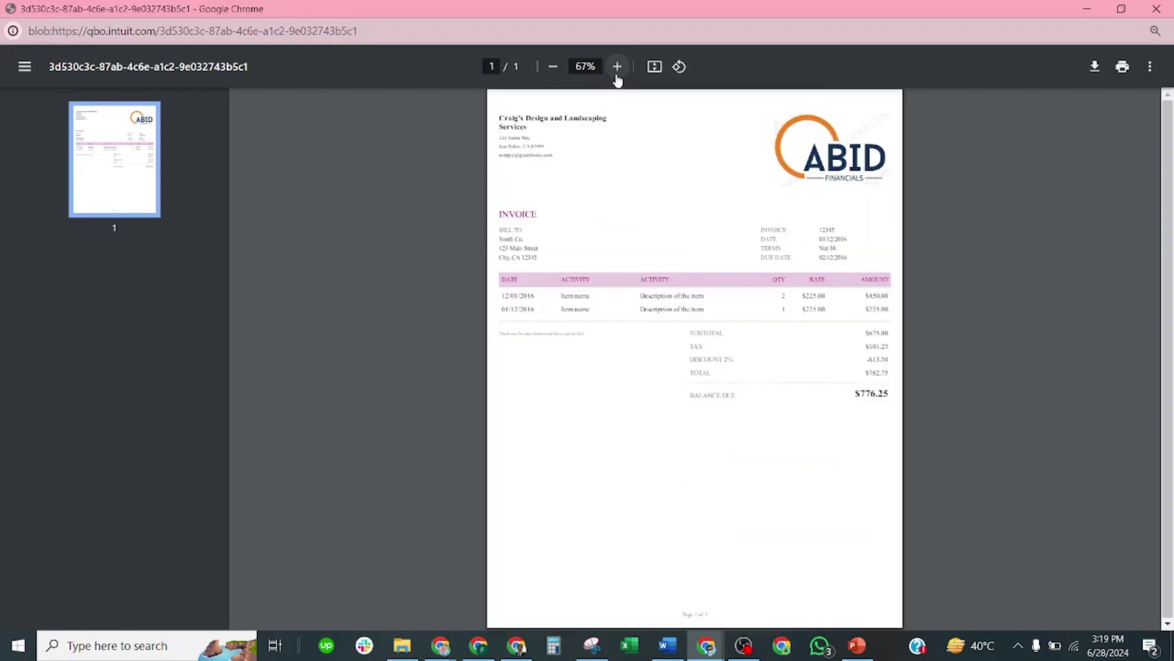
pyautogui.click(617, 68)
pyautogui.click(617, 68)
pyautogui.scroll(-2, 776, 348)
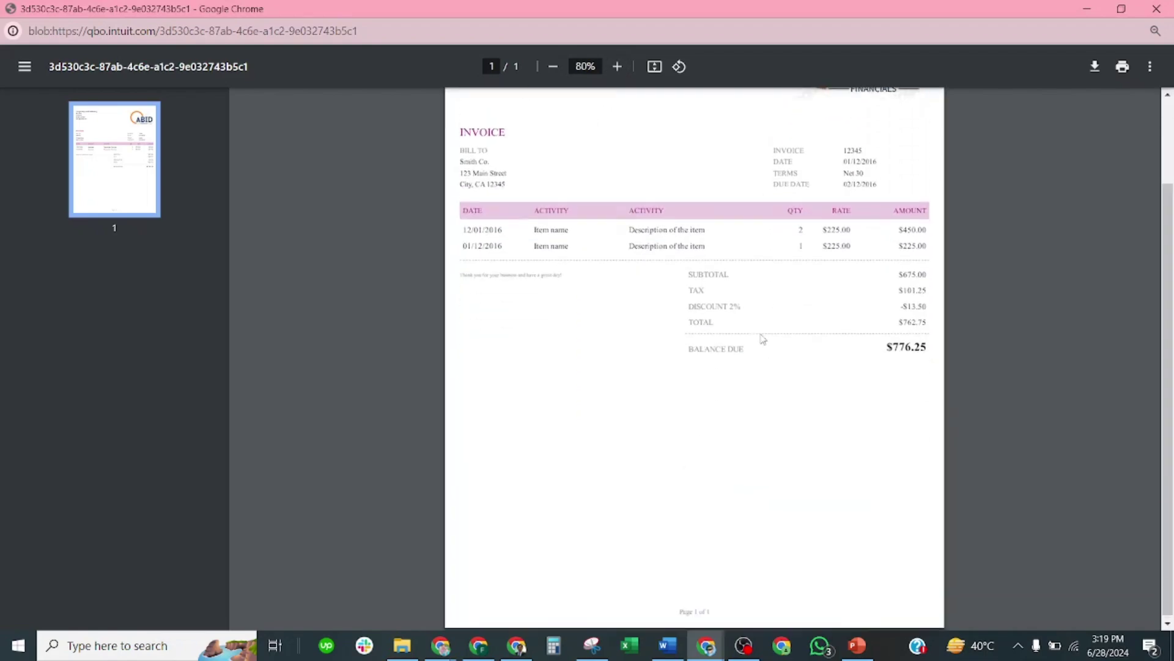
pyautogui.scroll(2, 767, 346)
pyautogui.click(1155, 10)
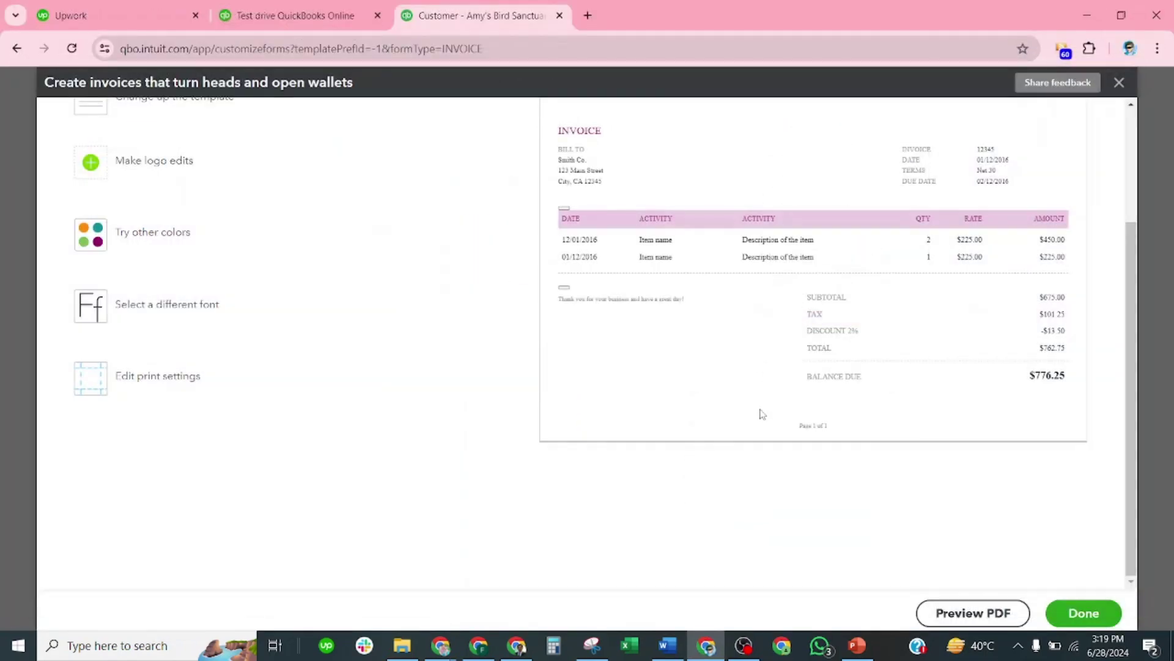
# Step: Save the customised template, reopen the Standard invoice style, and view its Content sections
pyautogui.click(1054, 608)
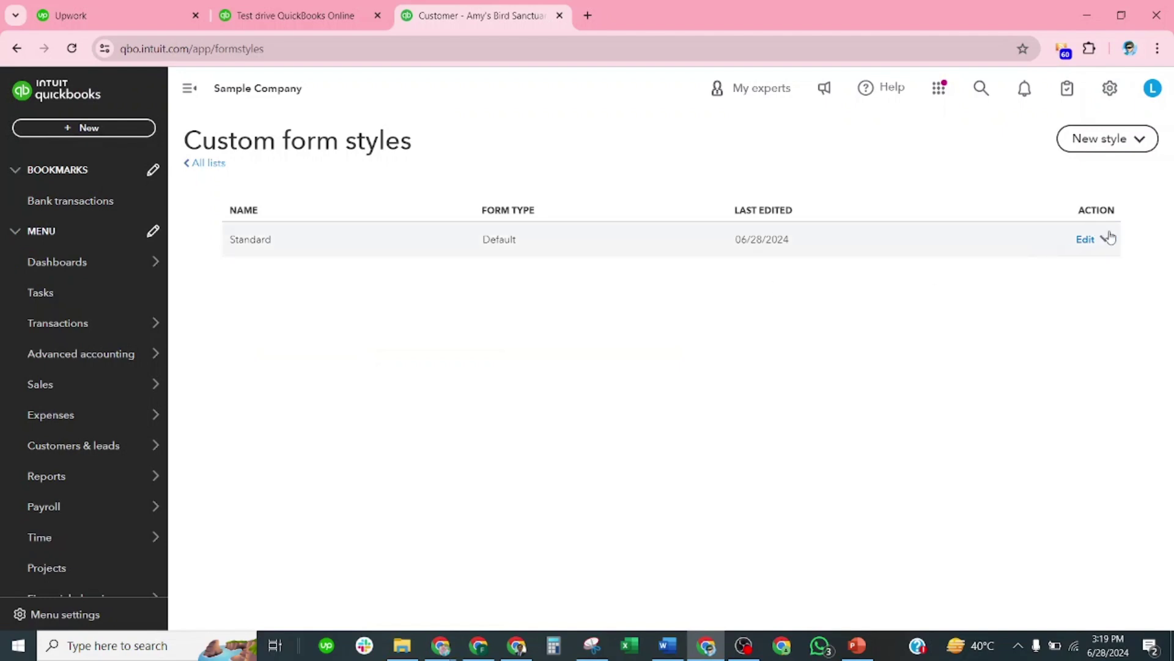
pyautogui.click(1083, 239)
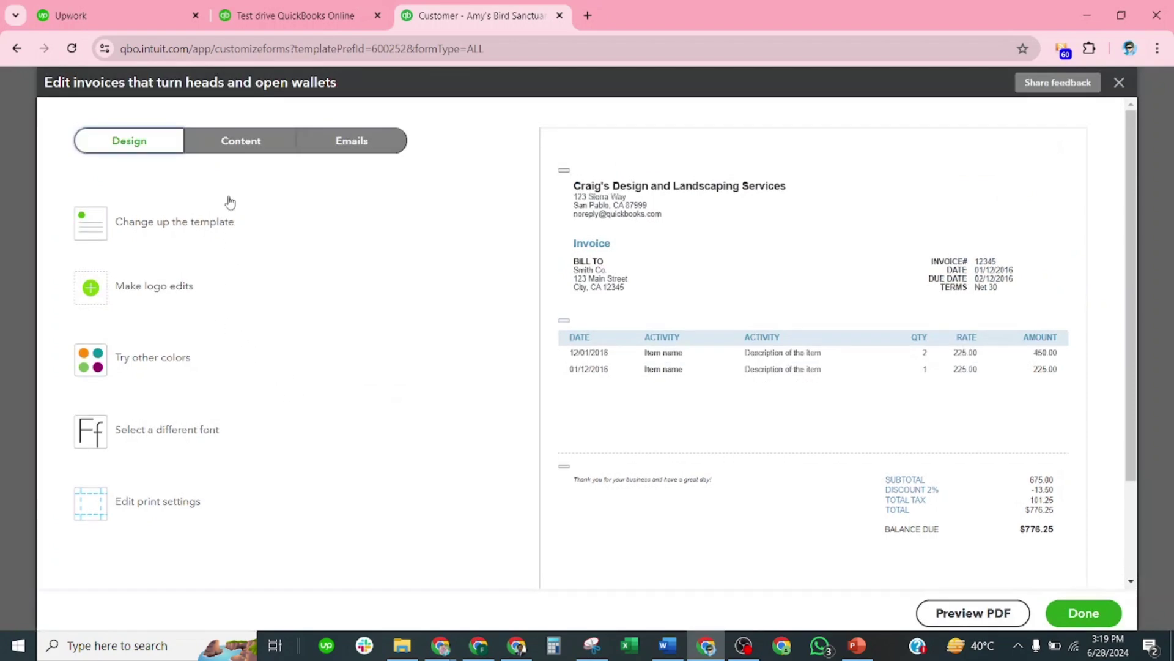
pyautogui.click(239, 147)
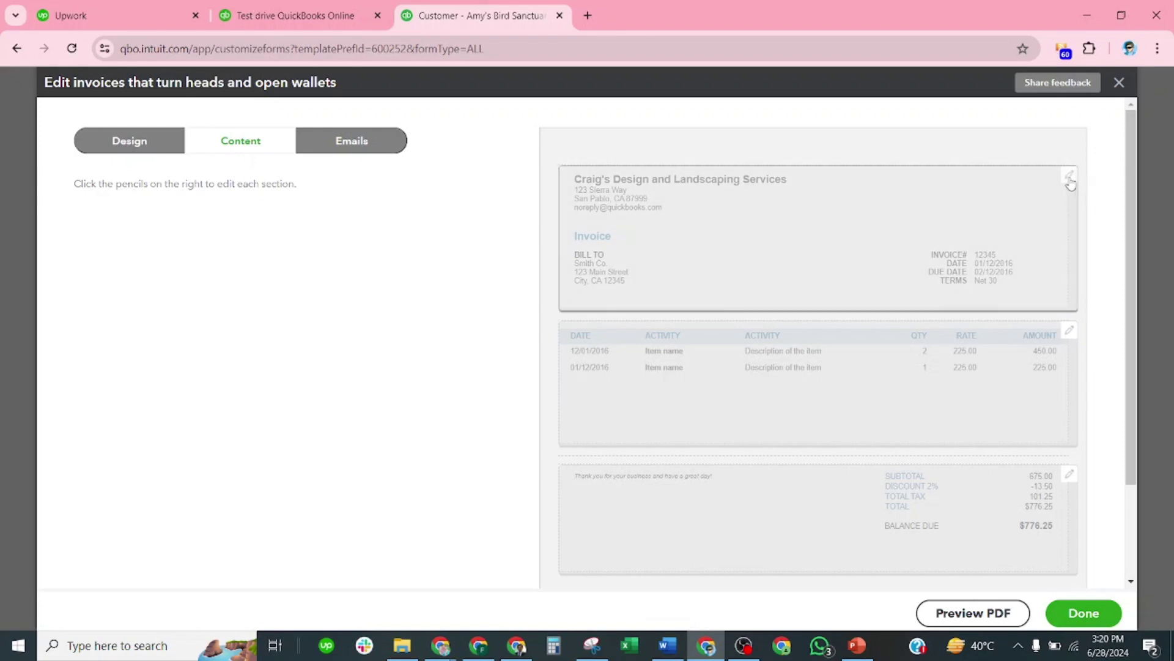
# Step: Change the header's business name to Abid Financials
pyautogui.scroll(-1, 991, 445)
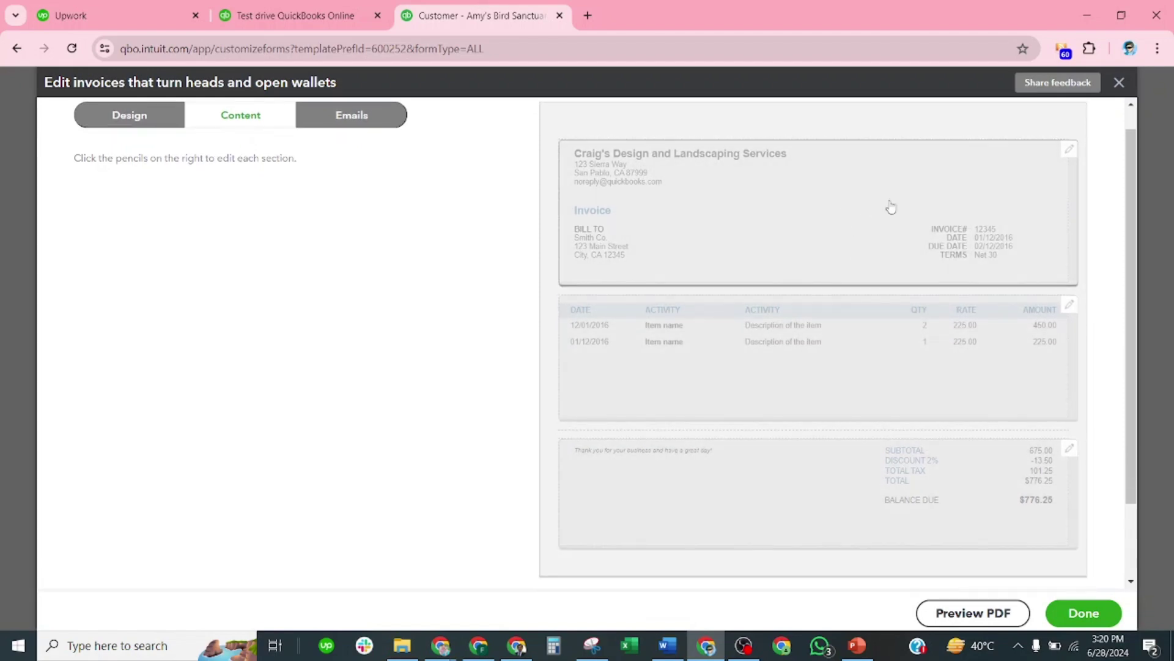
pyautogui.click(1069, 151)
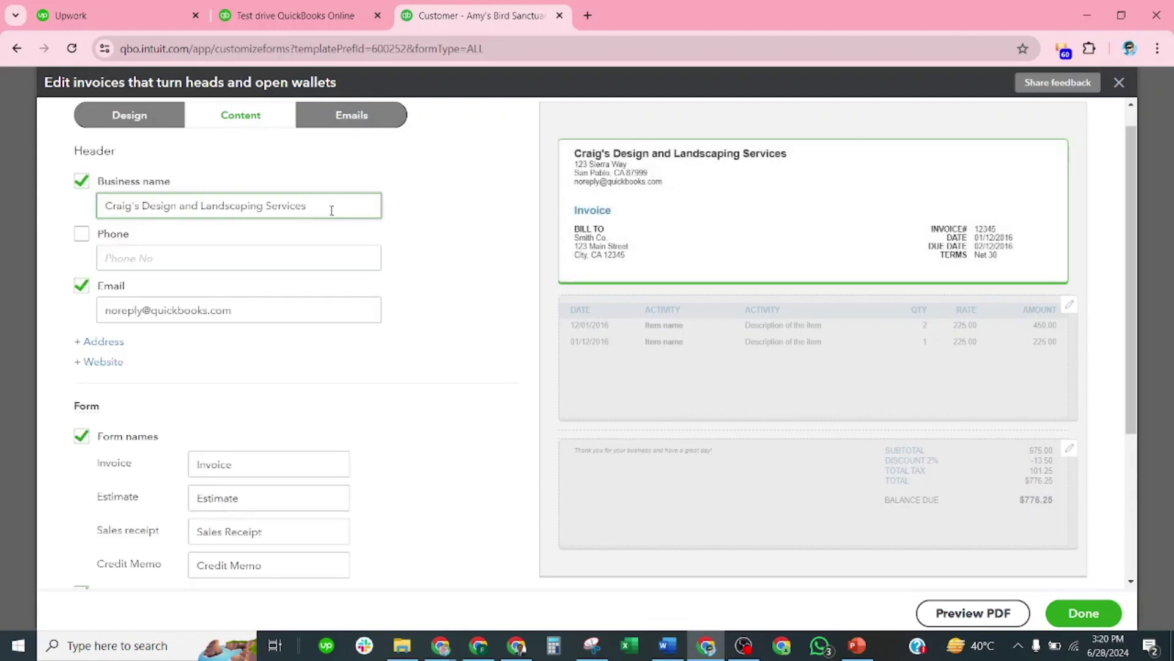
pyautogui.moveTo(308, 210); pyautogui.dragTo(88, 225)
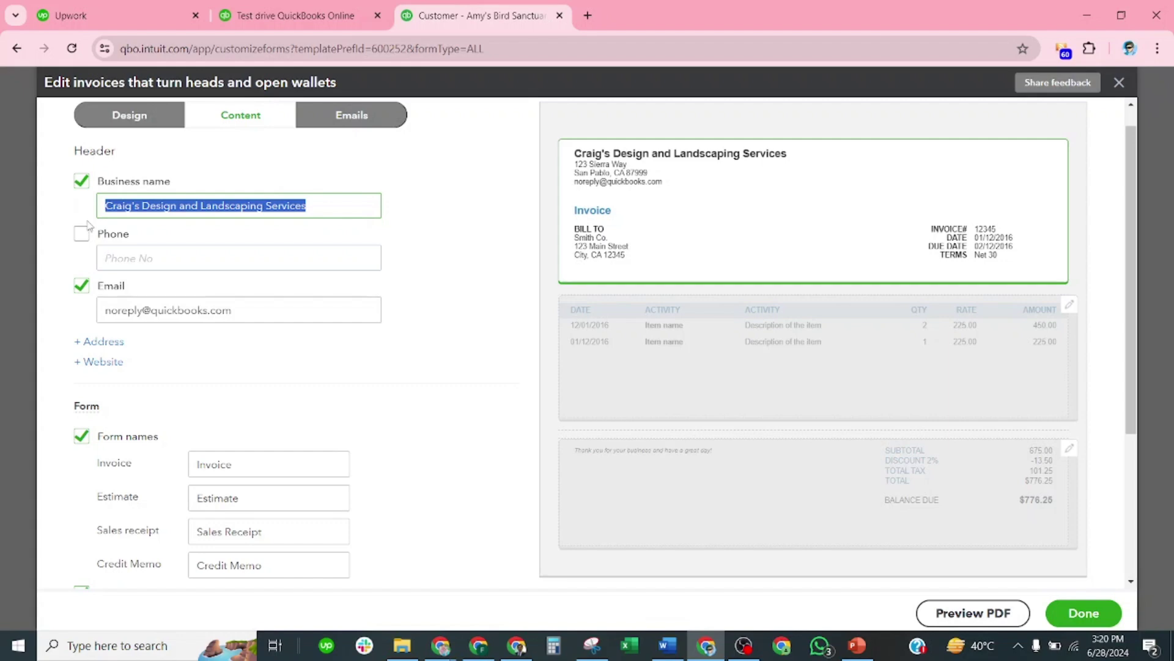
pyautogui.write('Abi')
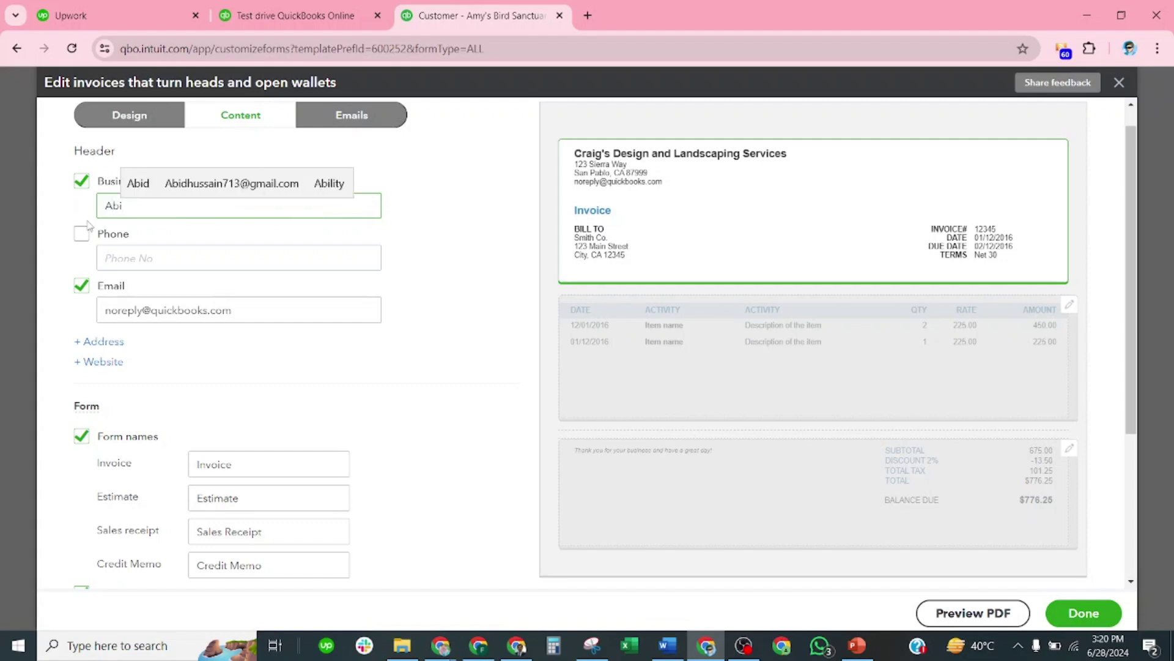
pyautogui.write('d F')
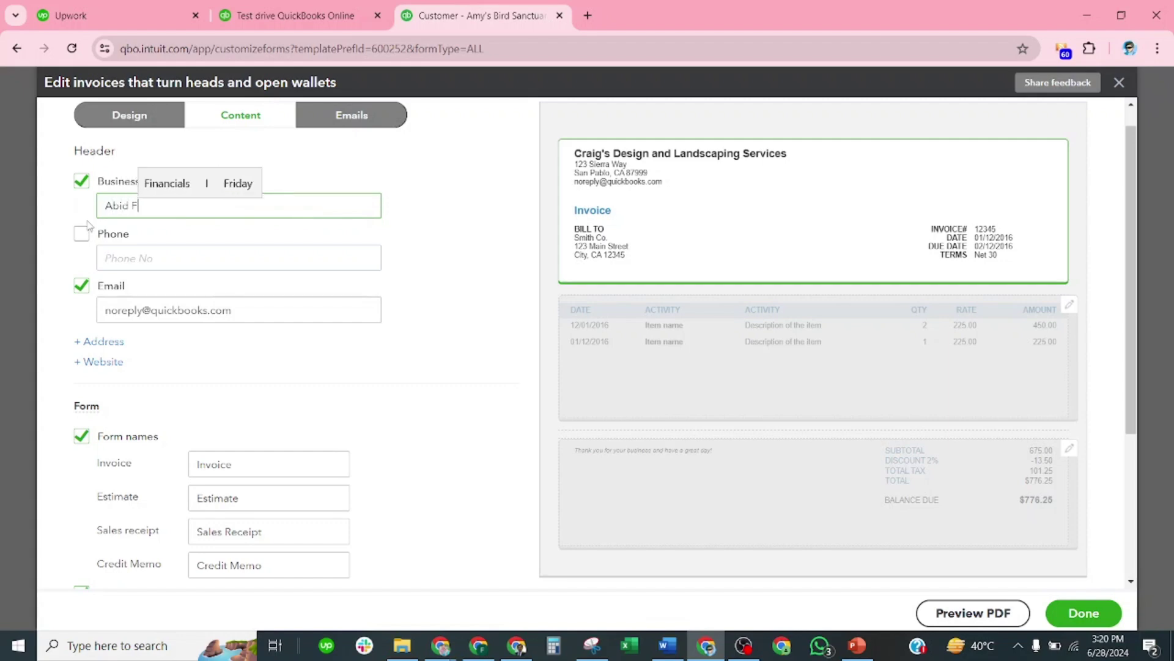
pyautogui.write('inancials')
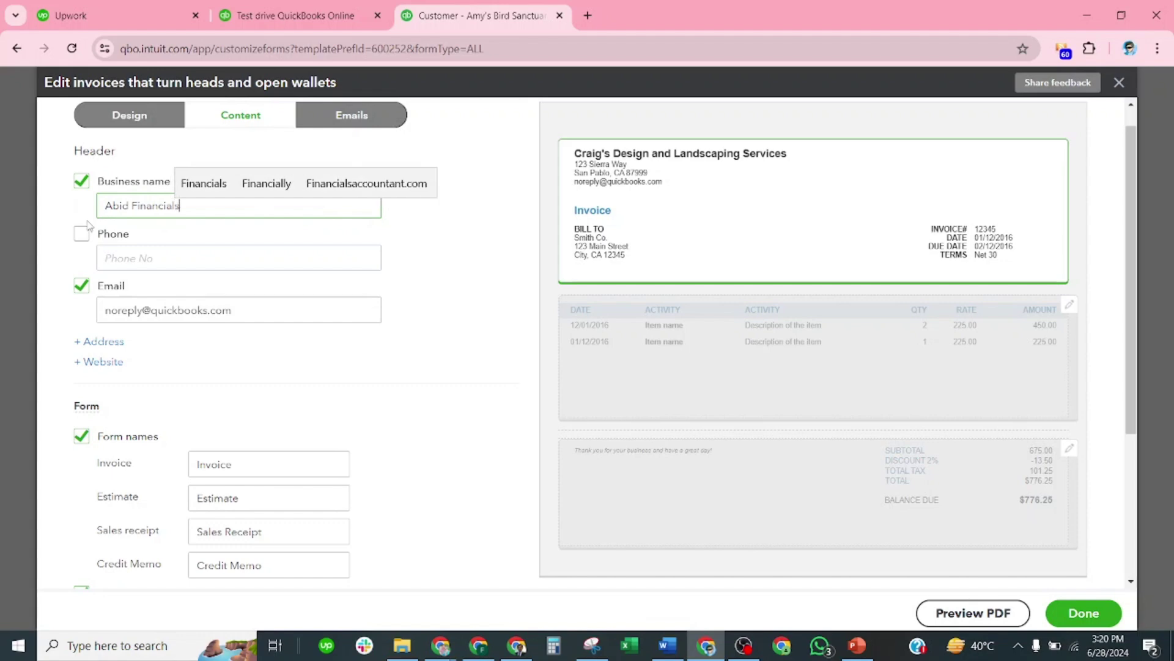
# Step: Add the business phone number and street address to the invoice header
pyautogui.click(146, 256)
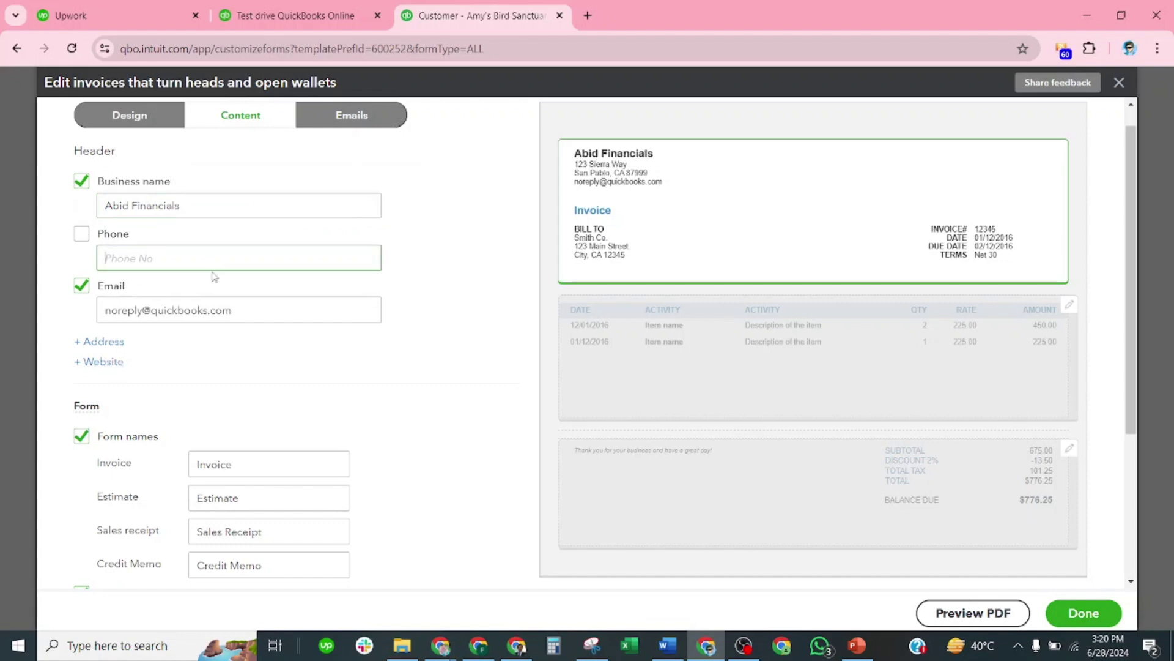
pyautogui.scroll(-1, 210, 333)
pyautogui.click(103, 265)
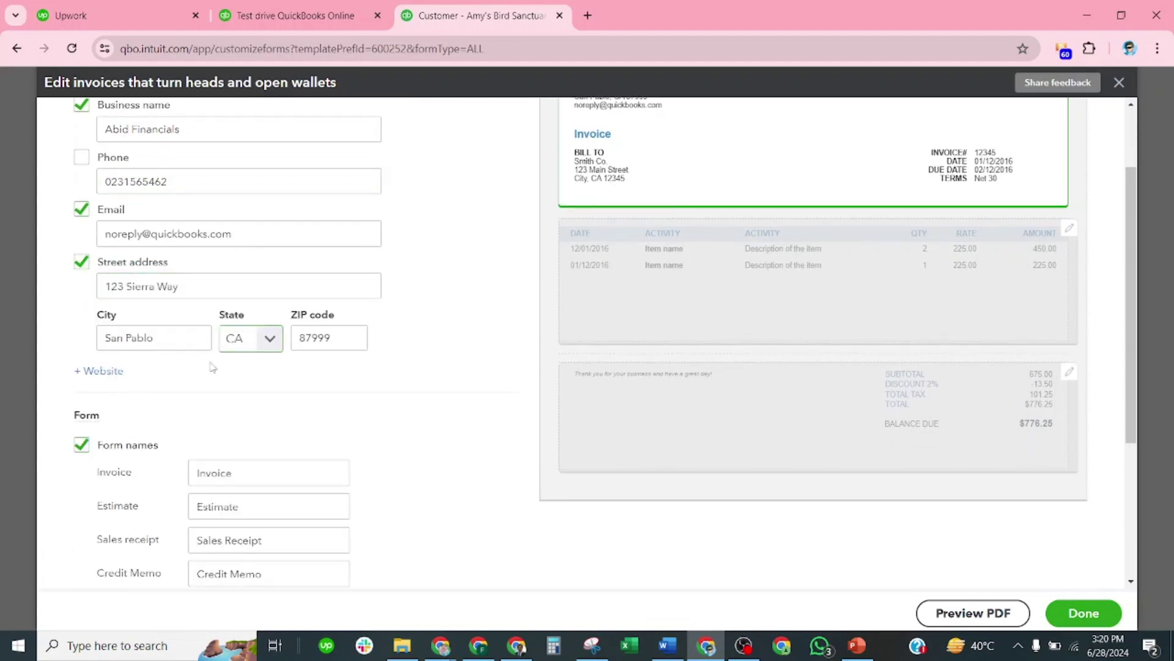
pyautogui.scroll(-2, 210, 367)
pyautogui.click(228, 327)
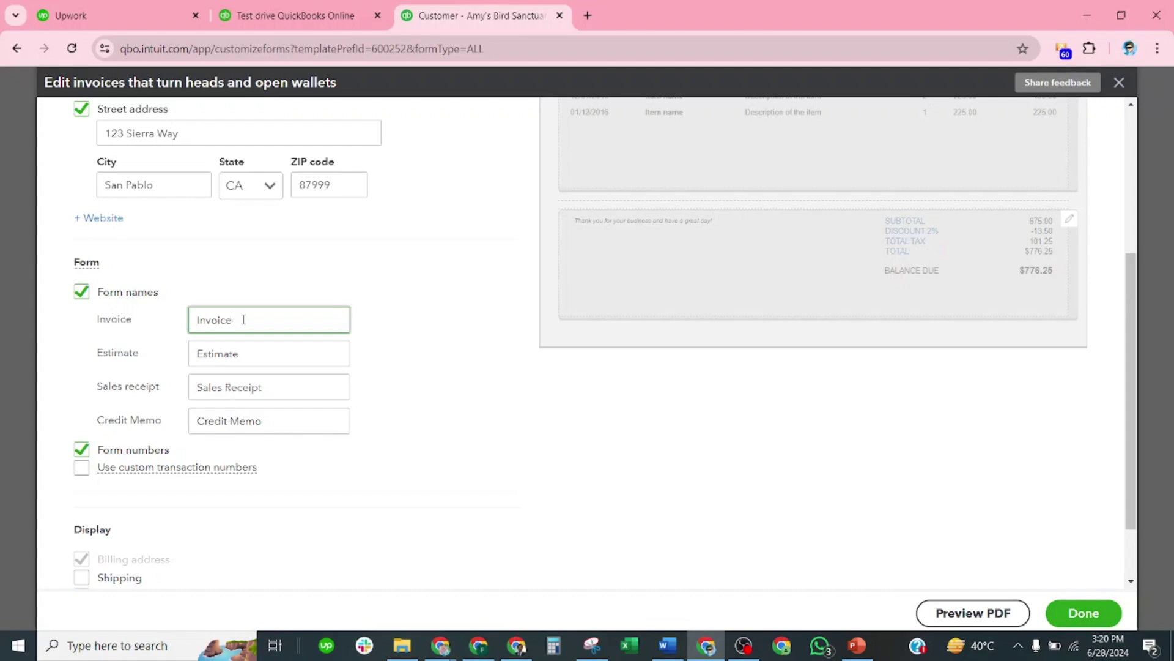
# Step: Keep the custom form's name as Invoice, replacing the trial name Bill
pyautogui.moveTo(244, 319); pyautogui.dragTo(181, 325)
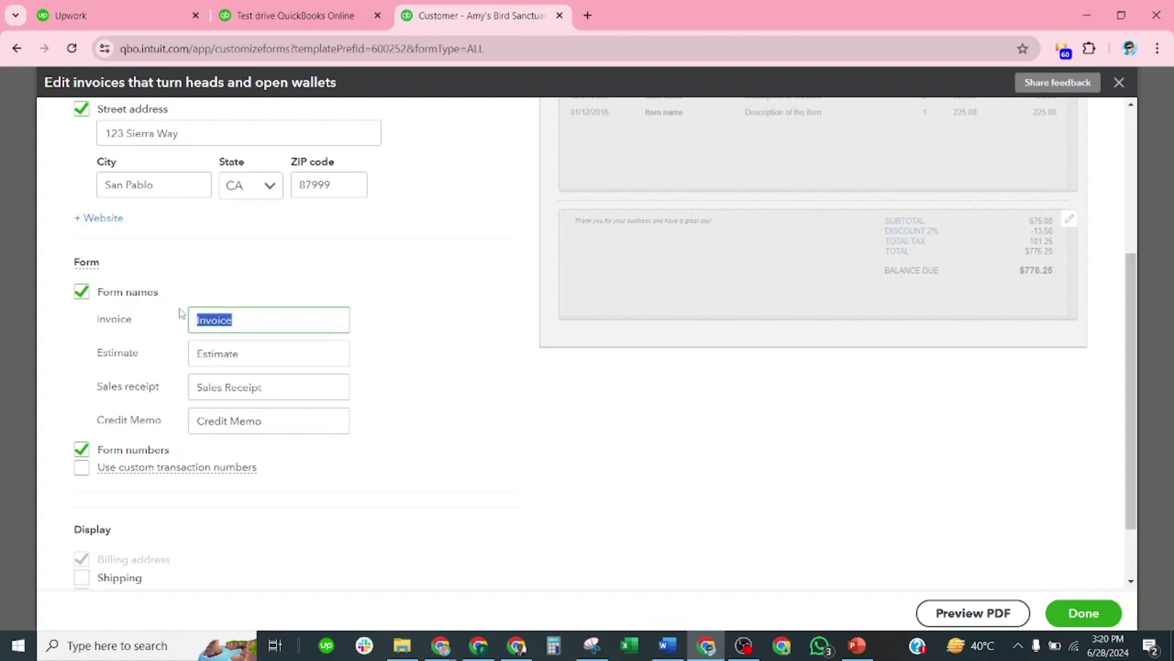
pyautogui.write('Bill')
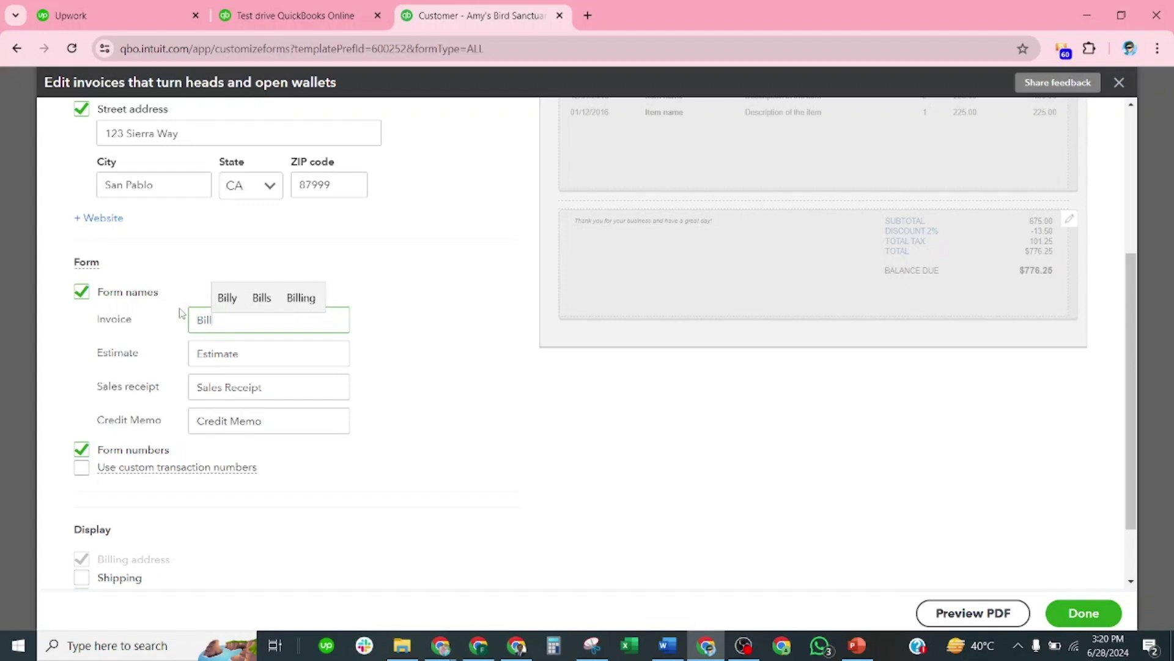
pyautogui.press('BackSpace')
pyautogui.press('BackSpace')
pyautogui.press('BackSpace')
pyautogui.press('BackSpace')
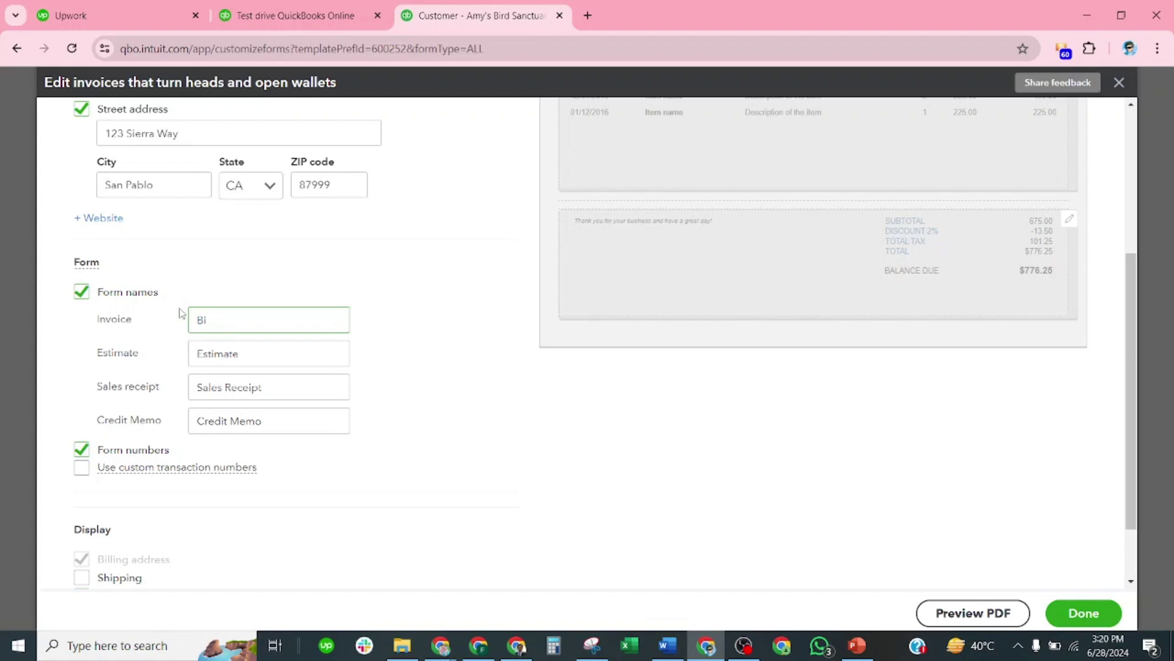
pyautogui.write('Invoice')
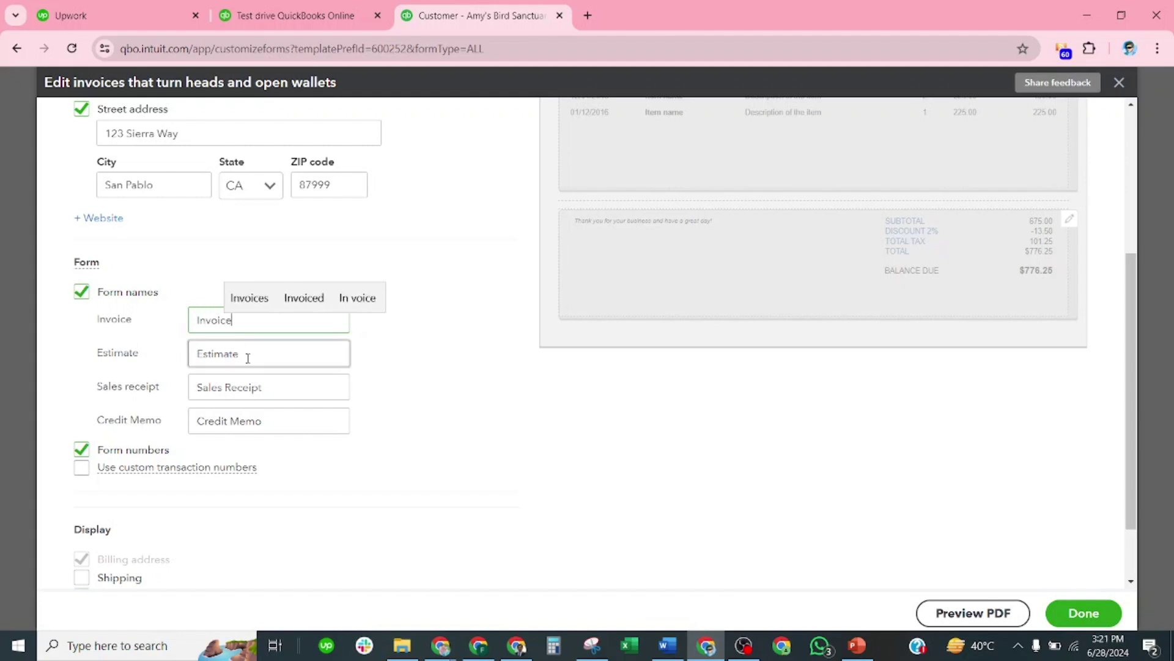
# Step: Enable custom transaction numbers and show Shipping on the invoice display
pyautogui.scroll(-1, 182, 469)
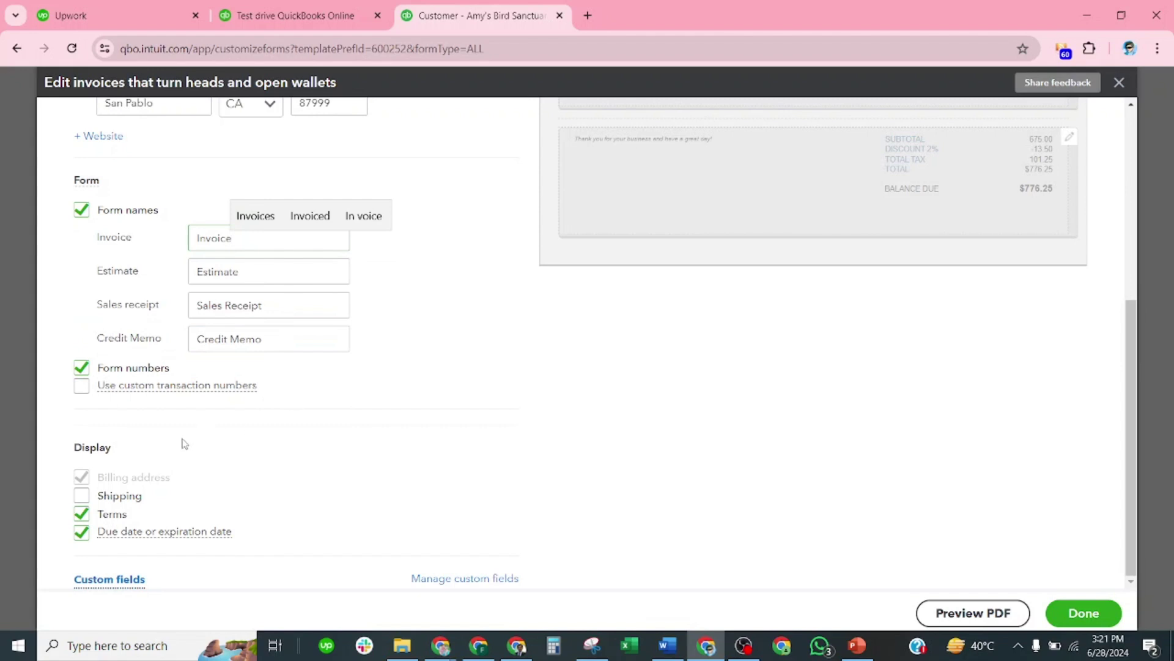
pyautogui.click(82, 386)
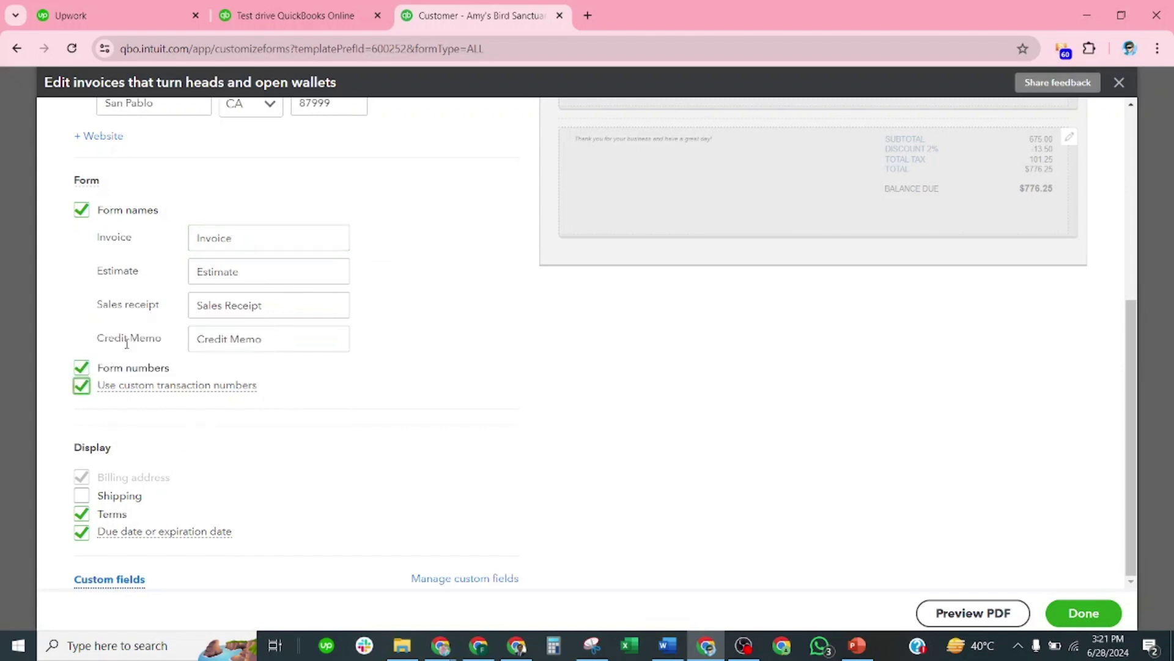
pyautogui.moveTo(92, 386)
pyautogui.moveTo(138, 537)
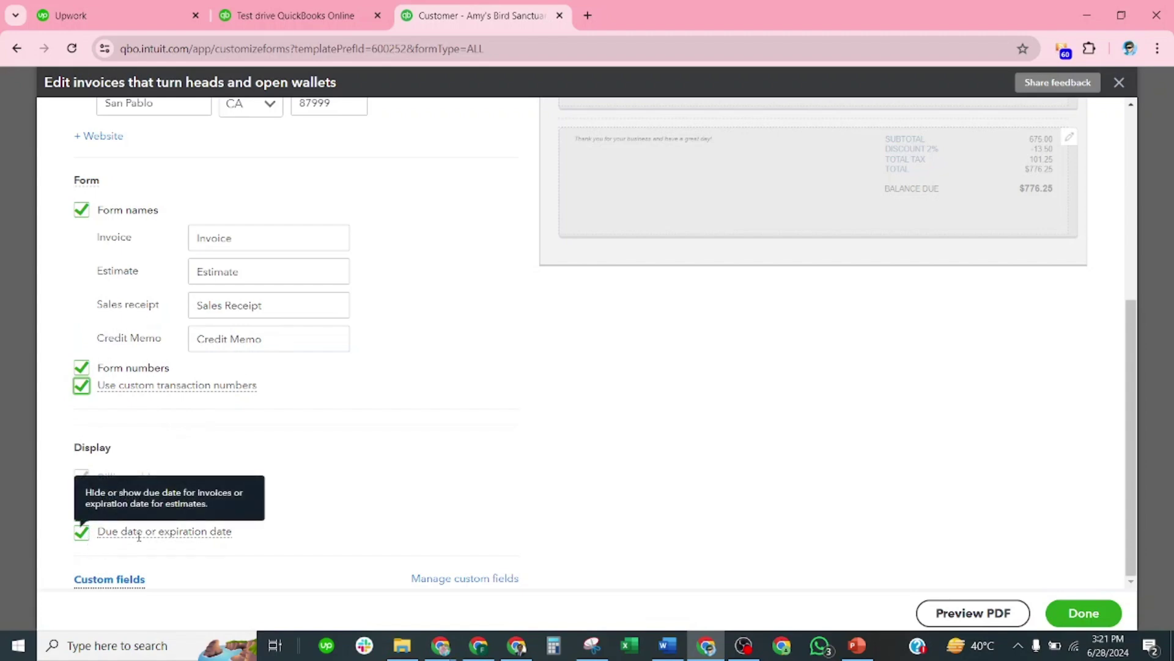
pyautogui.click(82, 495)
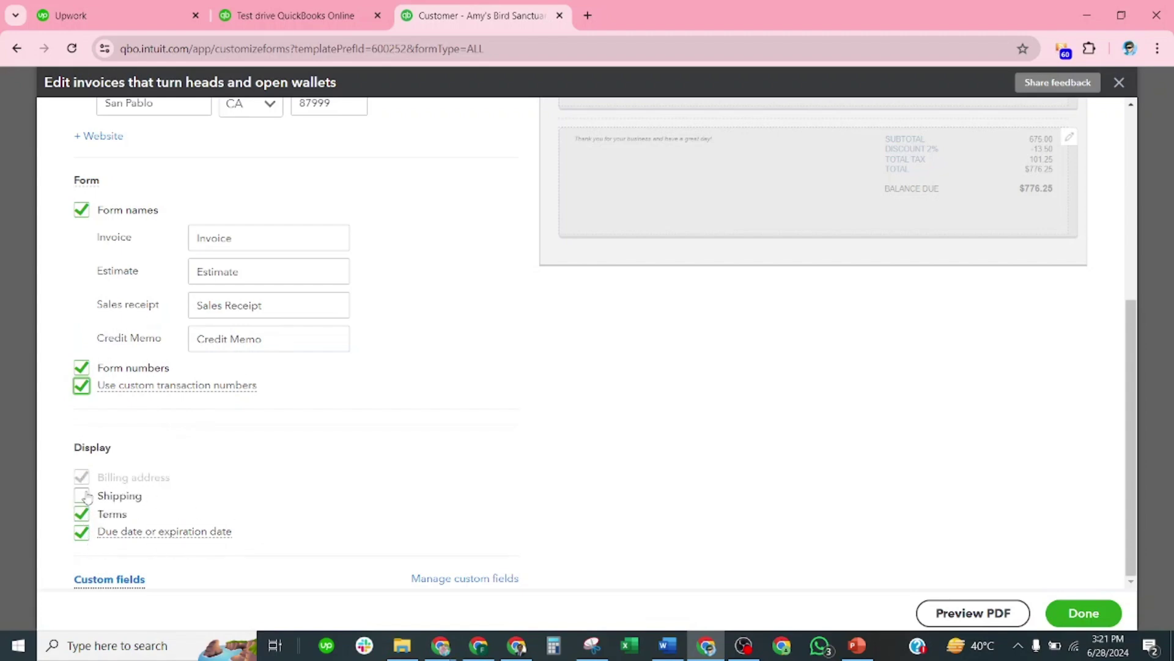
pyautogui.scroll(1, 598, 331)
pyautogui.scroll(3, 600, 331)
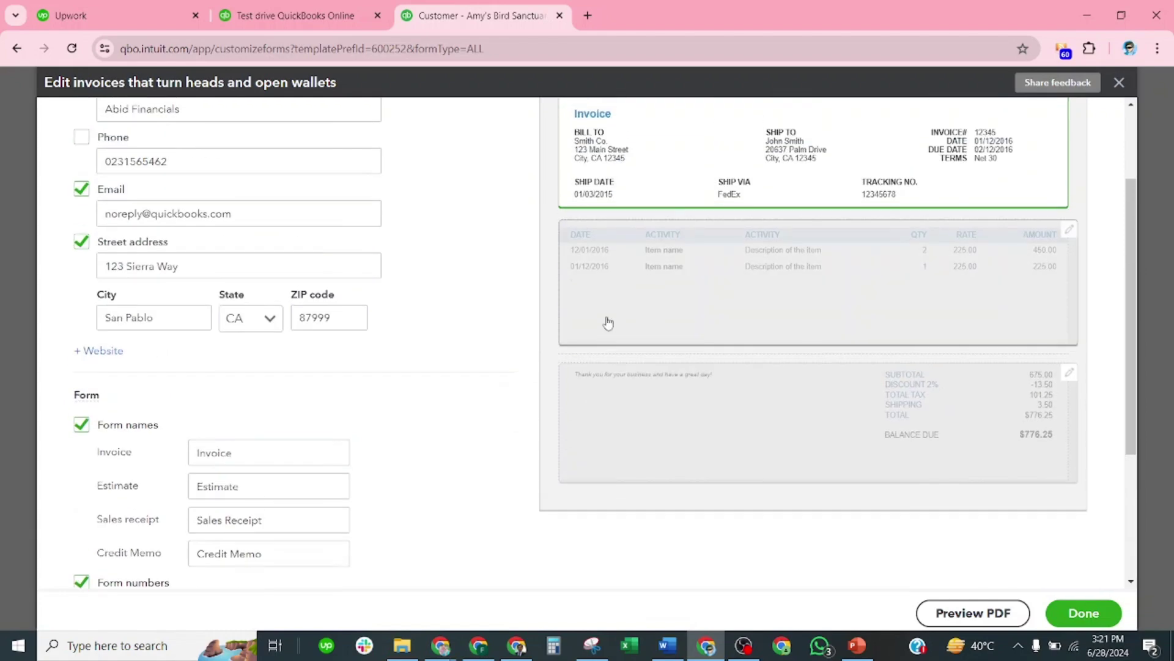
pyautogui.scroll(-3, 275, 433)
pyautogui.scroll(-1, 275, 433)
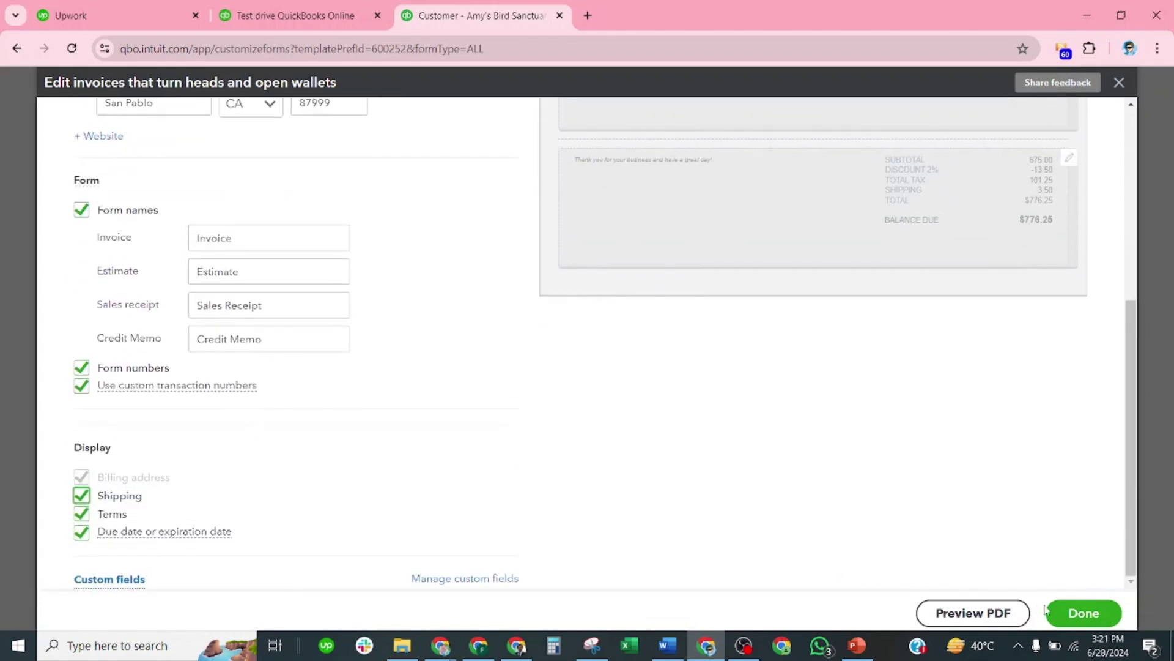
pyautogui.scroll(5, 839, 340)
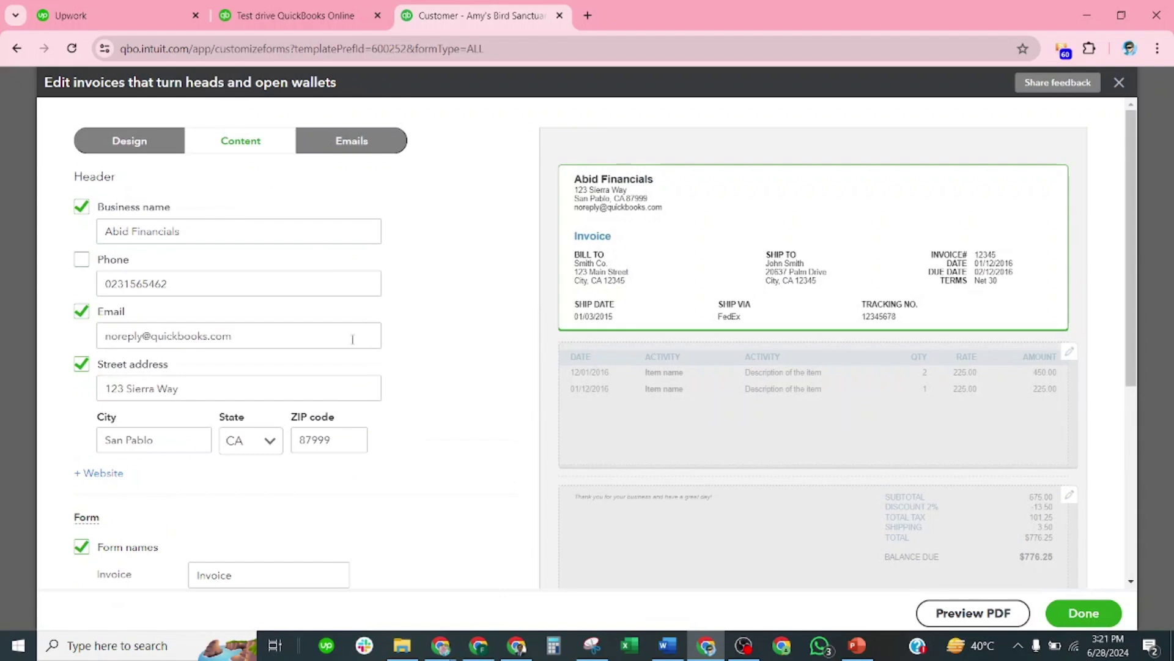
pyautogui.scroll(-3, 631, 393)
pyautogui.scroll(1, 632, 393)
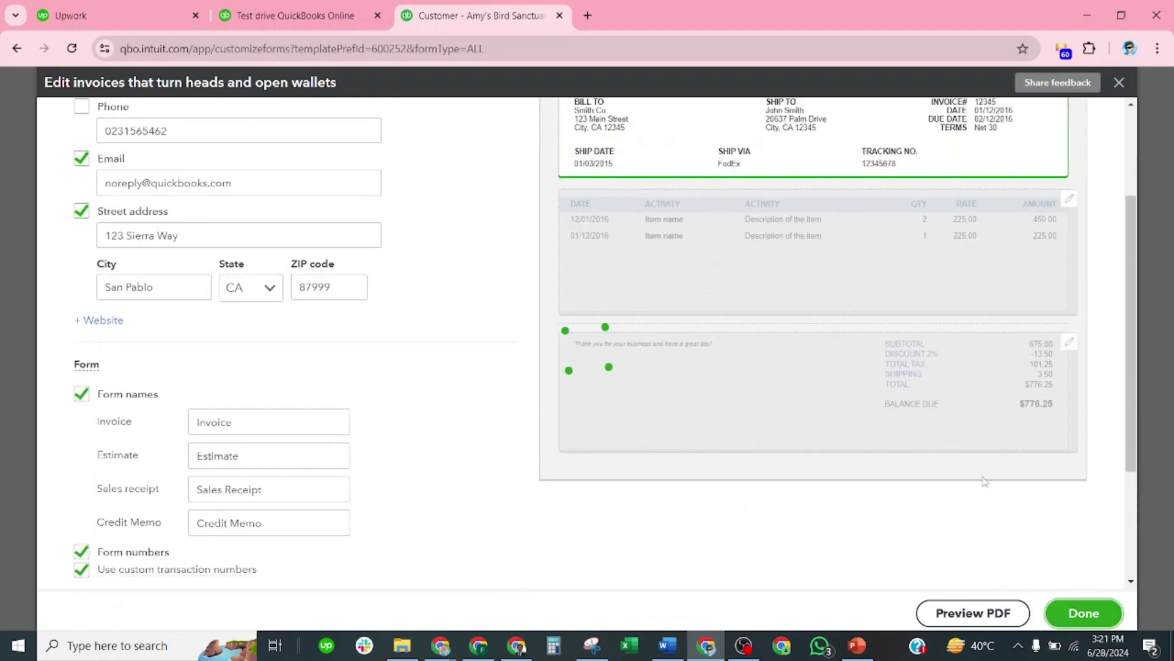
pyautogui.scroll(3, 984, 482)
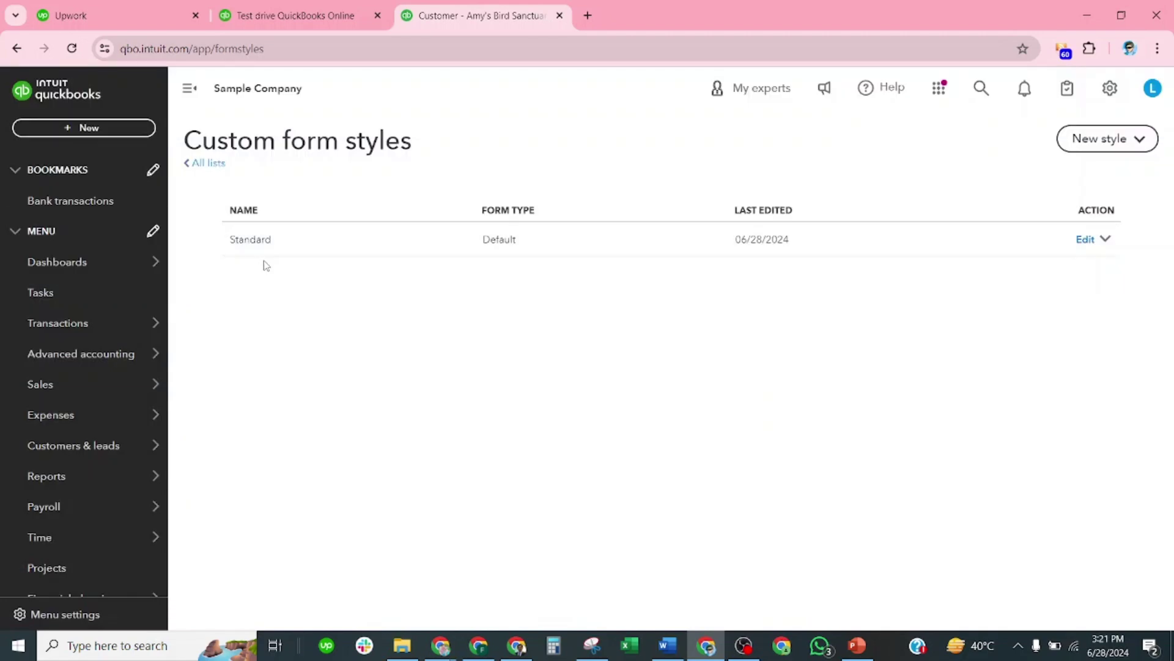
# Step: In the Standard style's Invoice email settings, choose to send full invoice details
pyautogui.click(1087, 240)
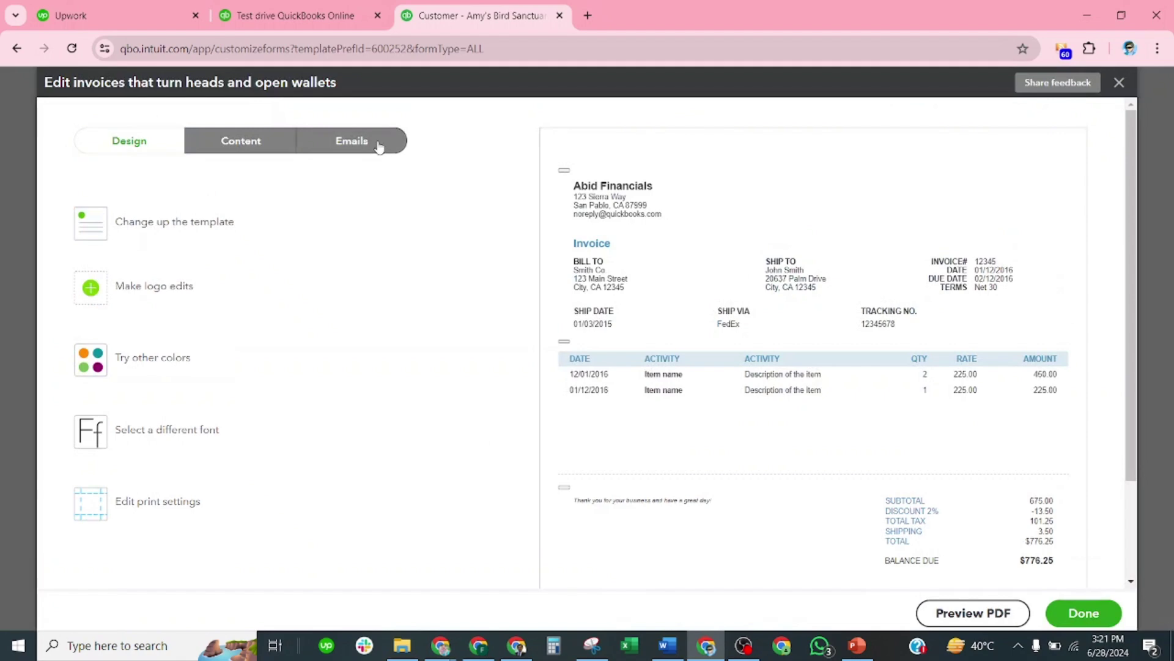
pyautogui.click(380, 147)
pyautogui.scroll(-1, 248, 251)
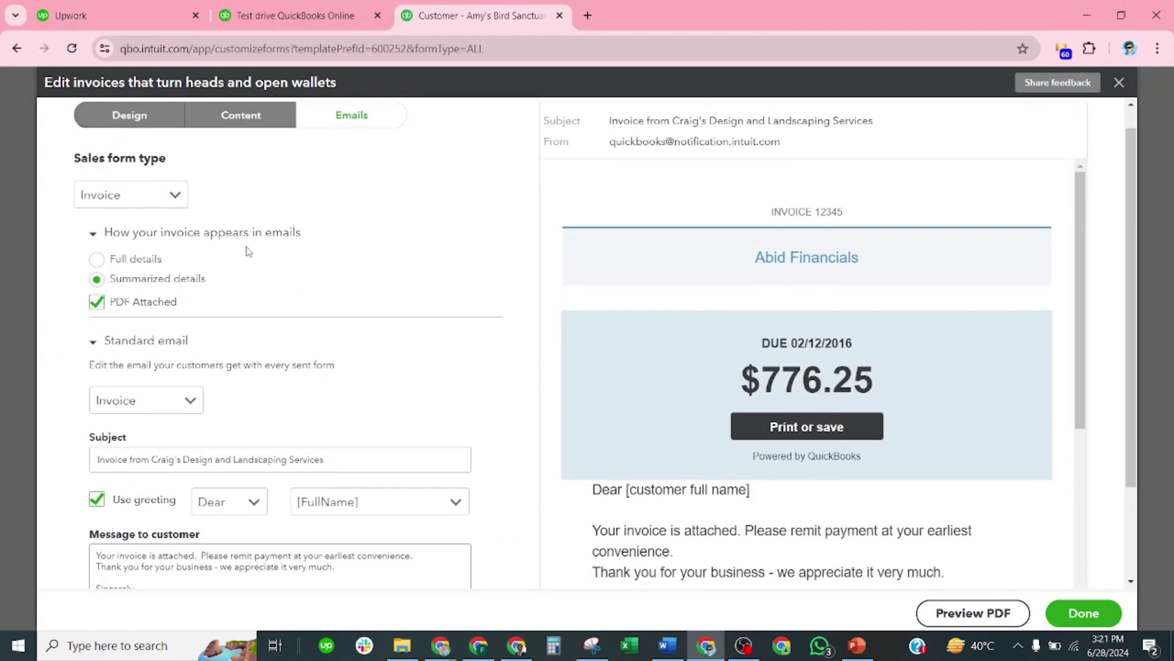
pyautogui.scroll(1, 248, 251)
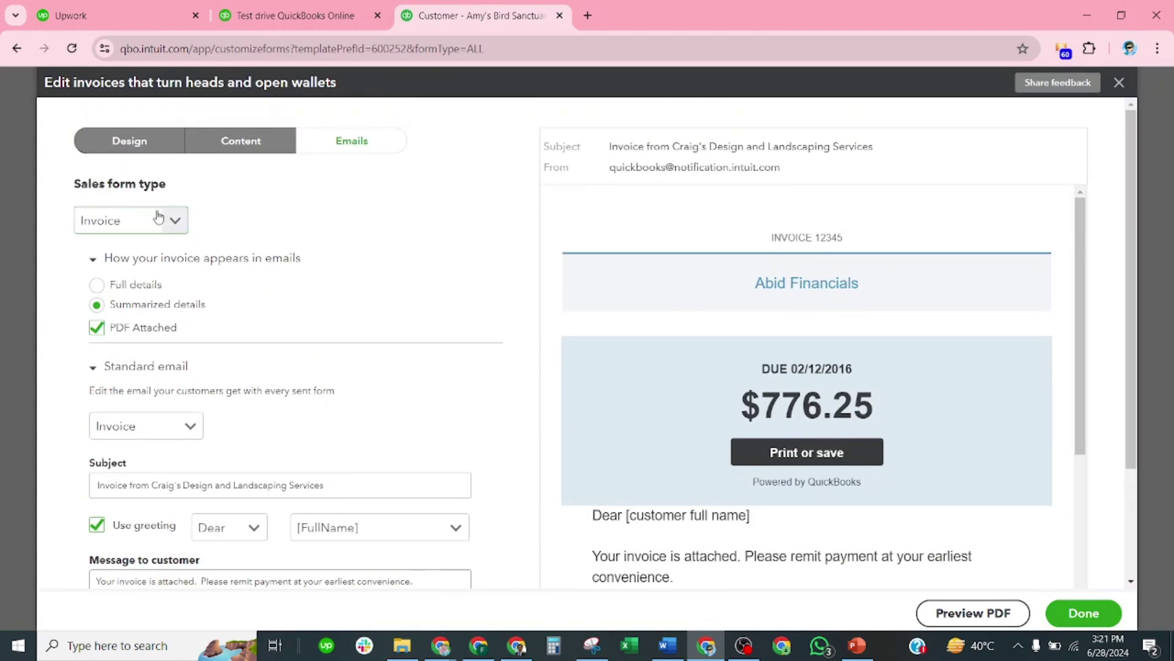
pyautogui.click(175, 224)
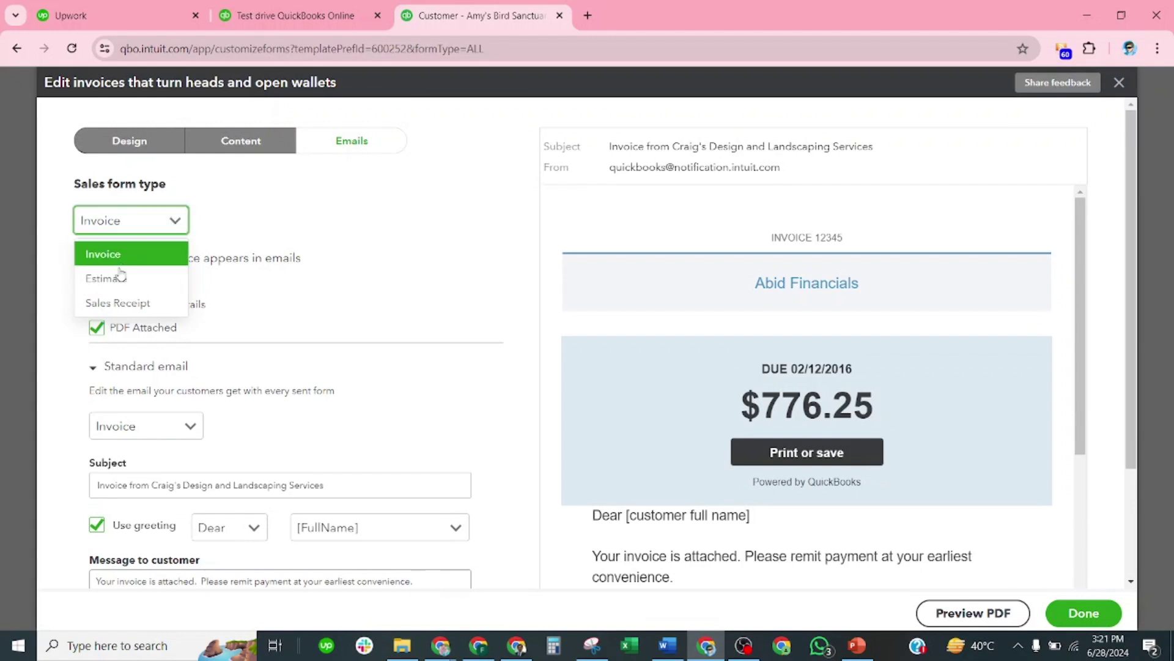
pyautogui.click(116, 264)
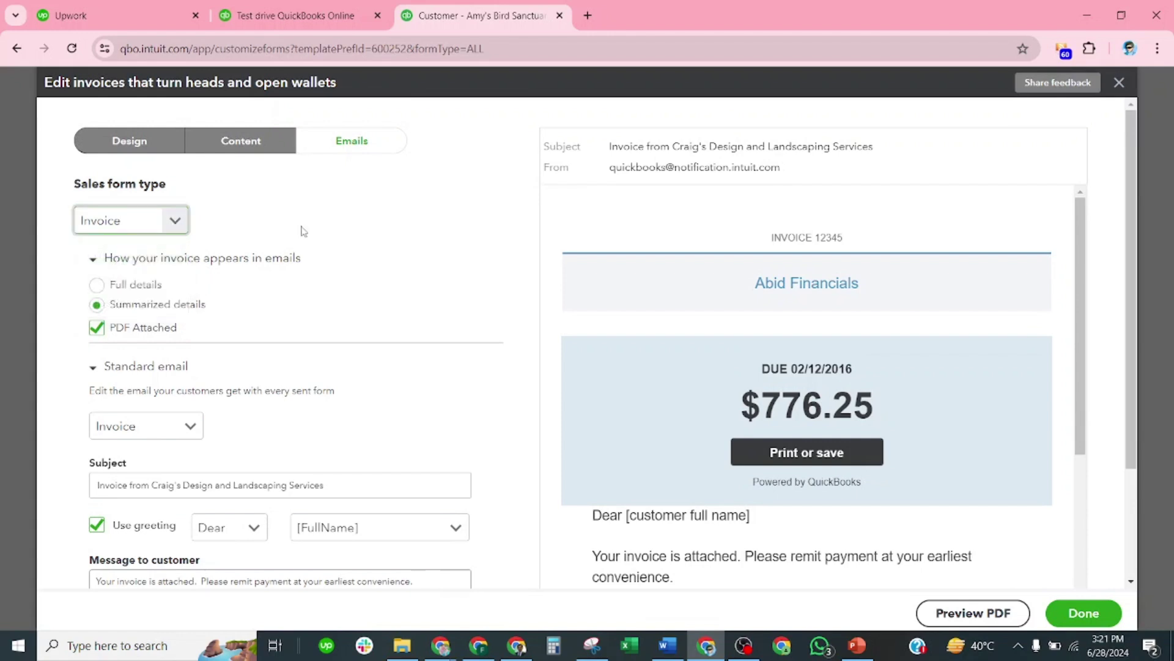
pyautogui.click(409, 204)
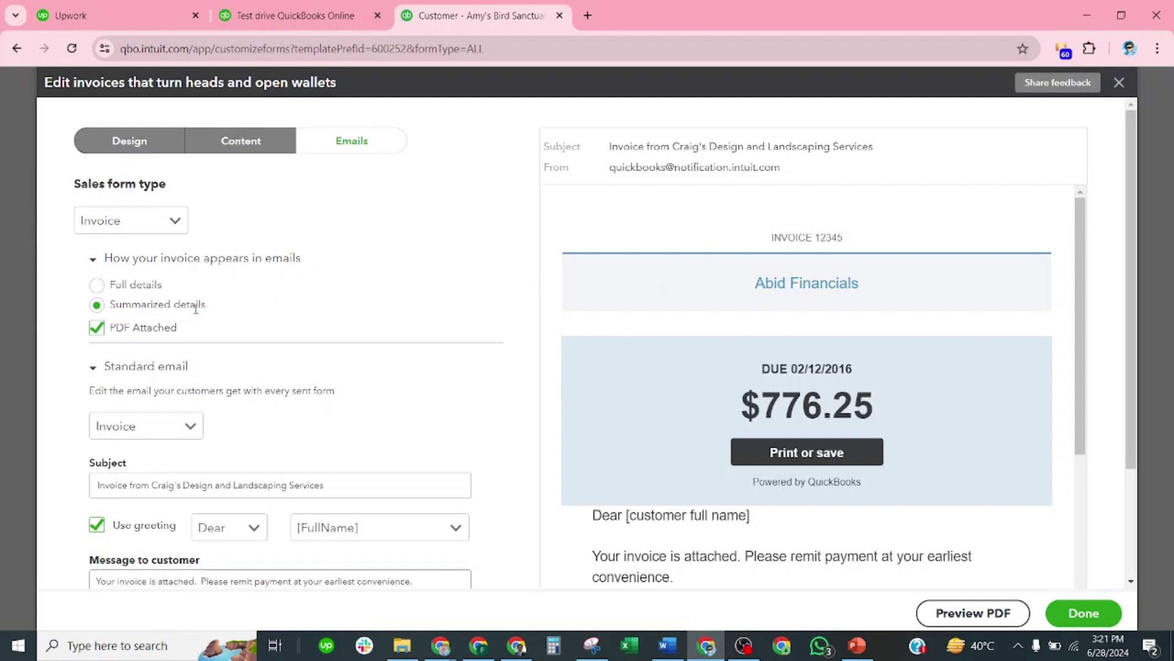
pyautogui.click(97, 286)
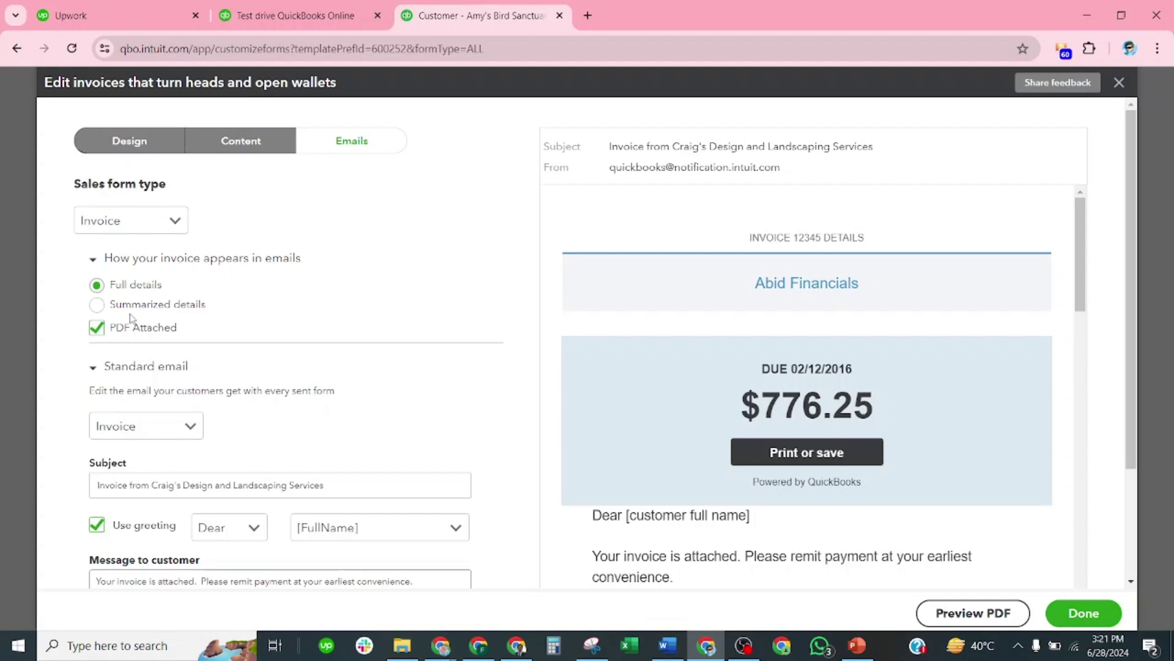
# Step: Replace the message sign-off with the sender's name, CEO and Abid Financials on separate lines
pyautogui.scroll(-1, 148, 334)
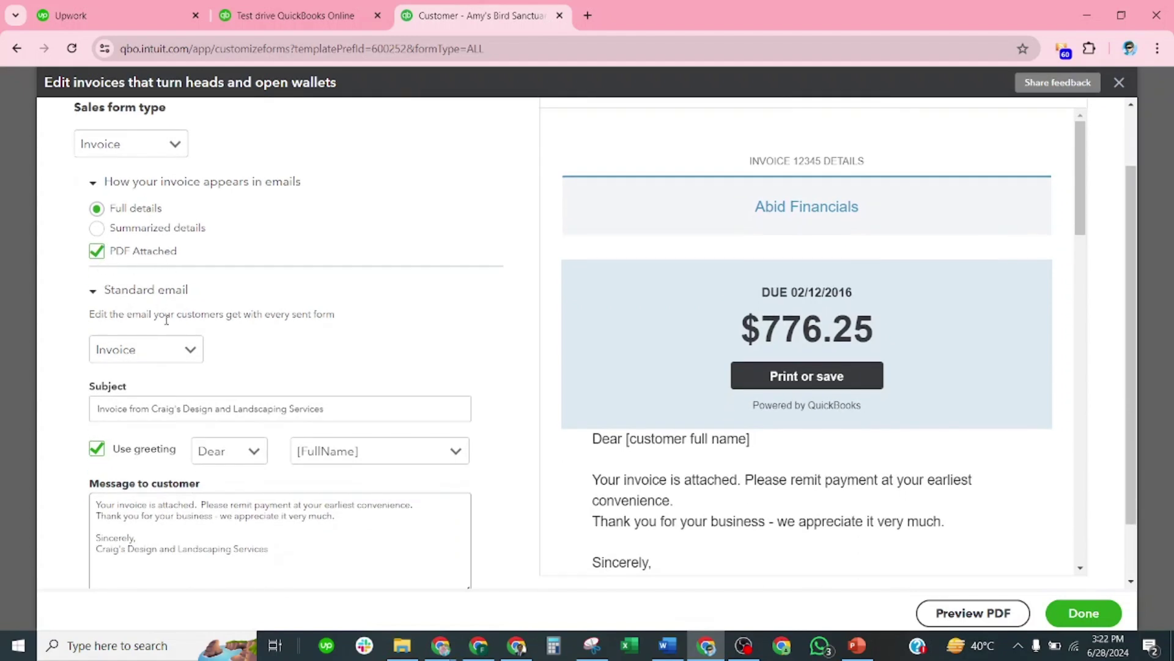
pyautogui.scroll(-1, 185, 348)
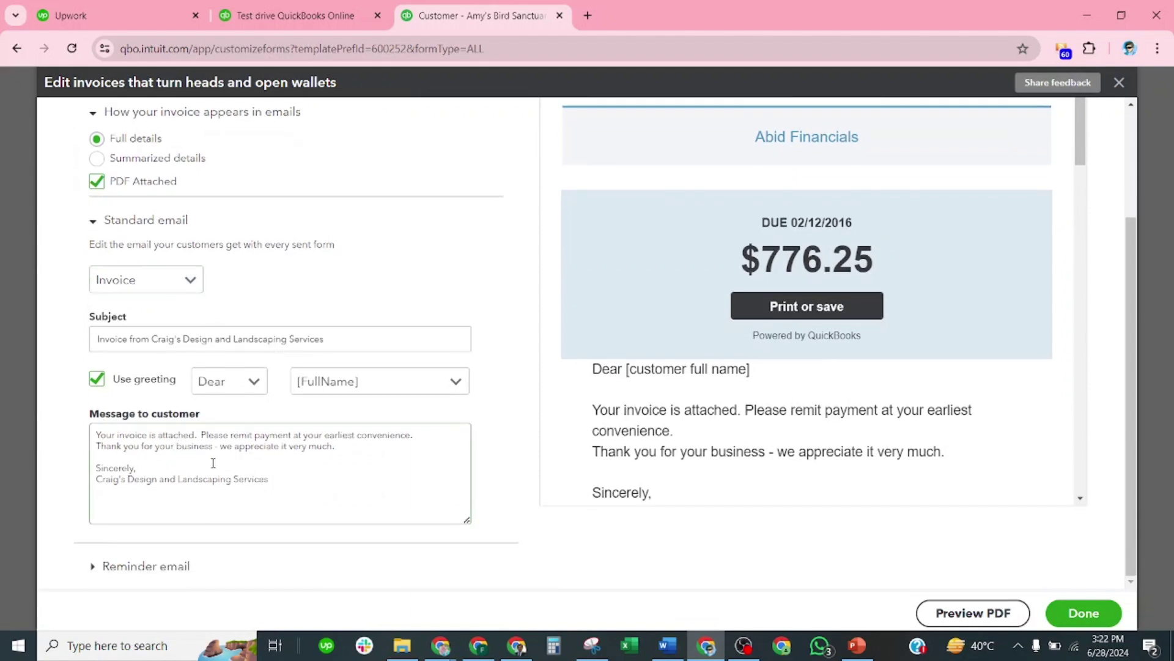
pyautogui.moveTo(275, 486); pyautogui.dragTo(91, 483)
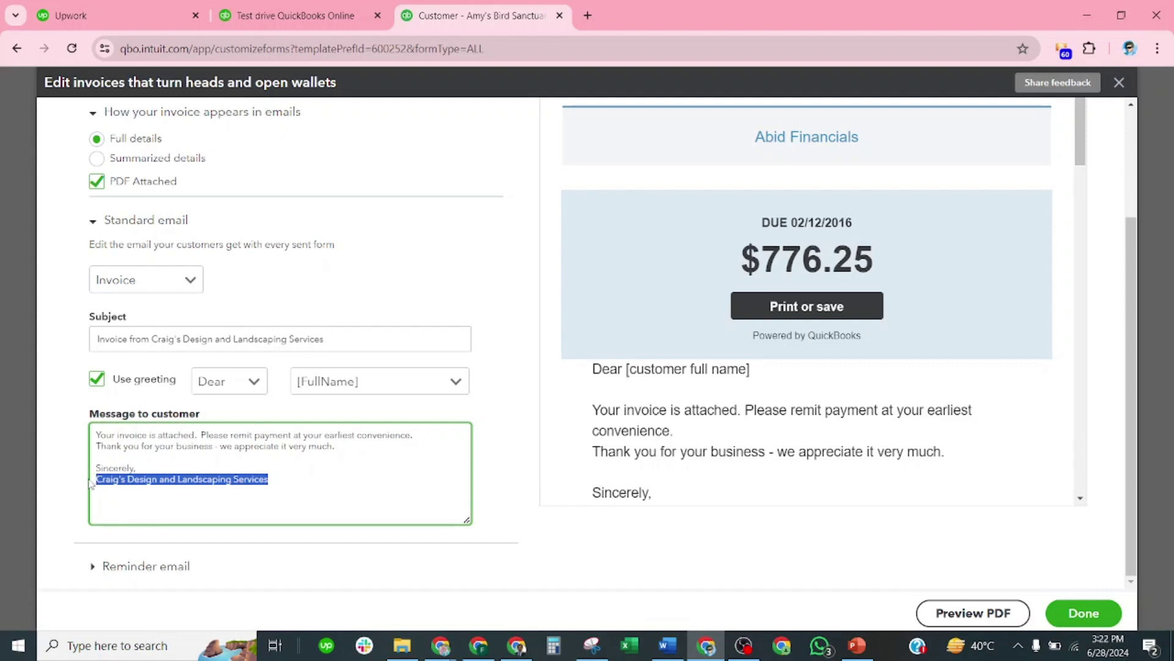
pyautogui.write('Abi')
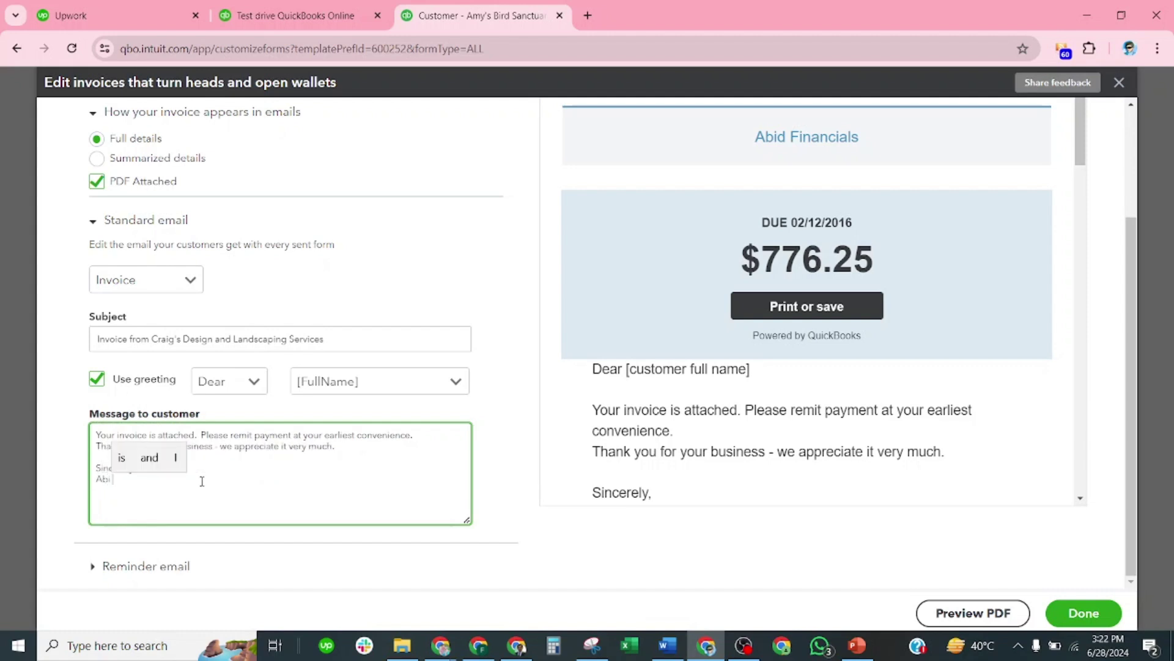
pyautogui.write('d')
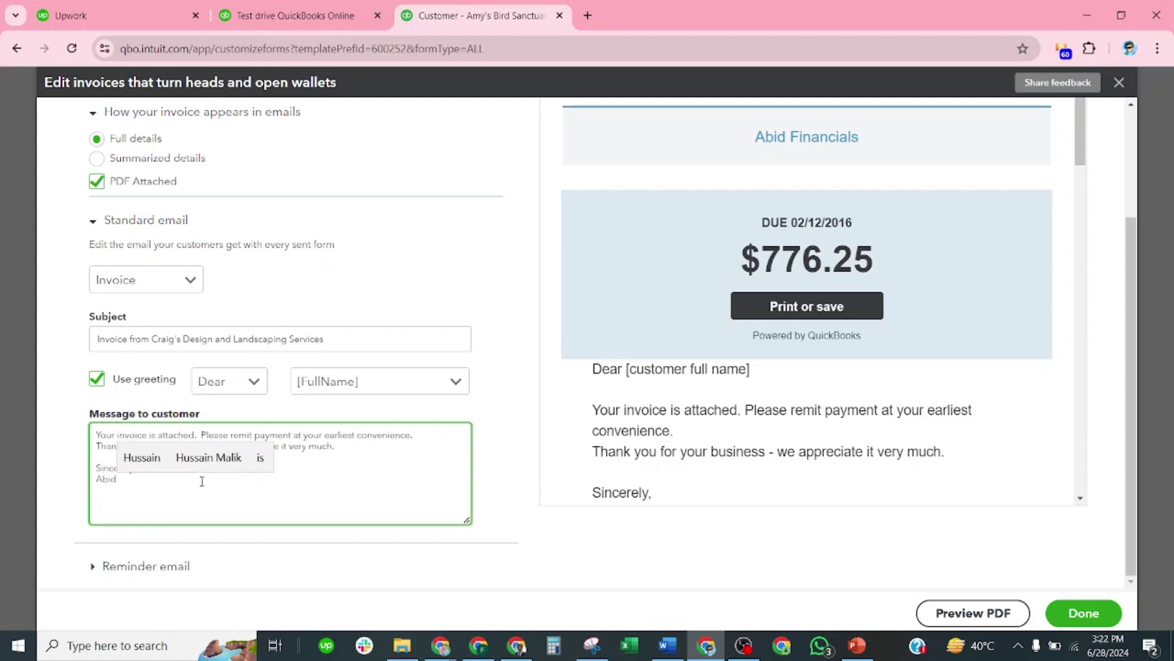
pyautogui.write(' Fi')
pyautogui.write('an')
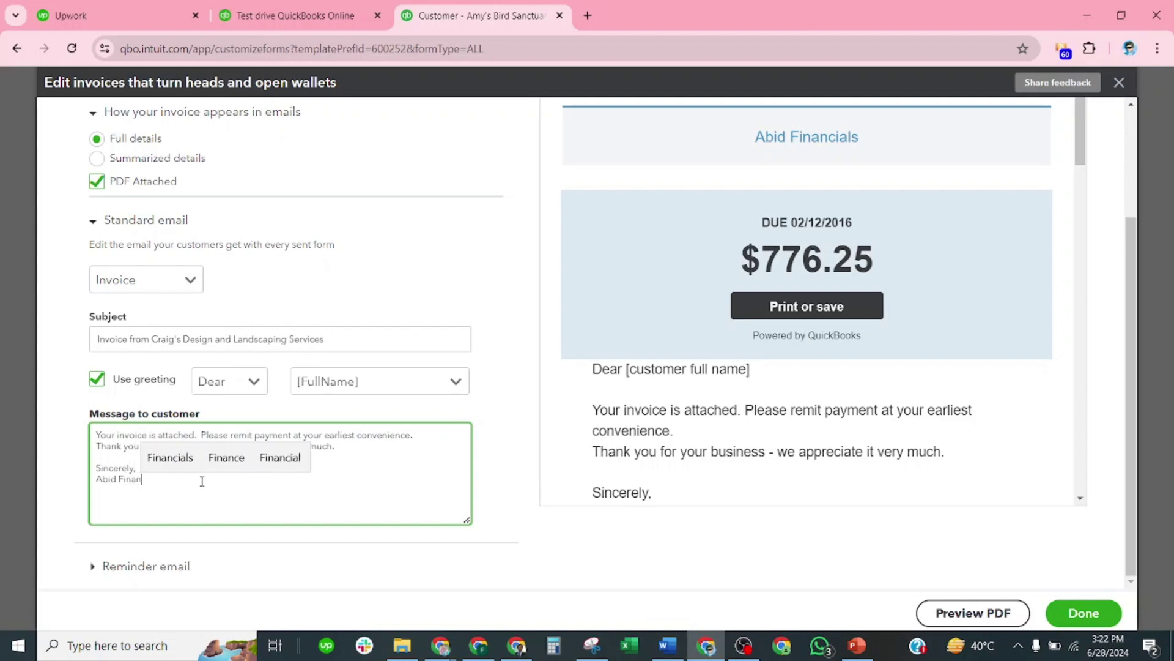
pyautogui.write(' Hussain')
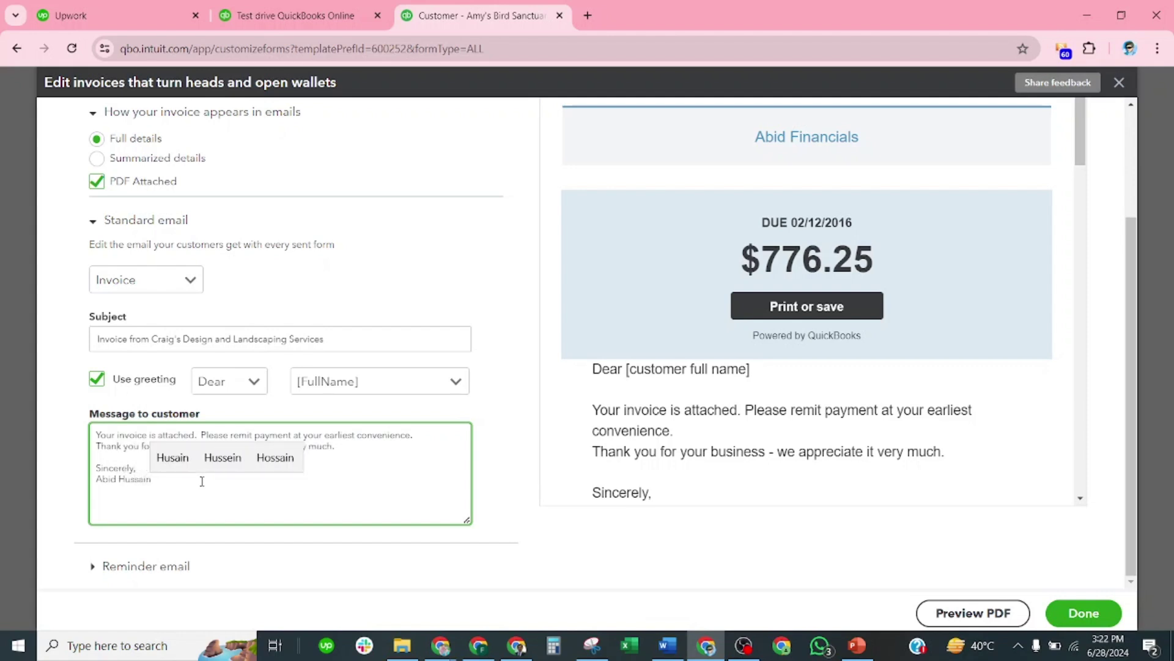
pyautogui.press('Return')
pyautogui.write('CE')
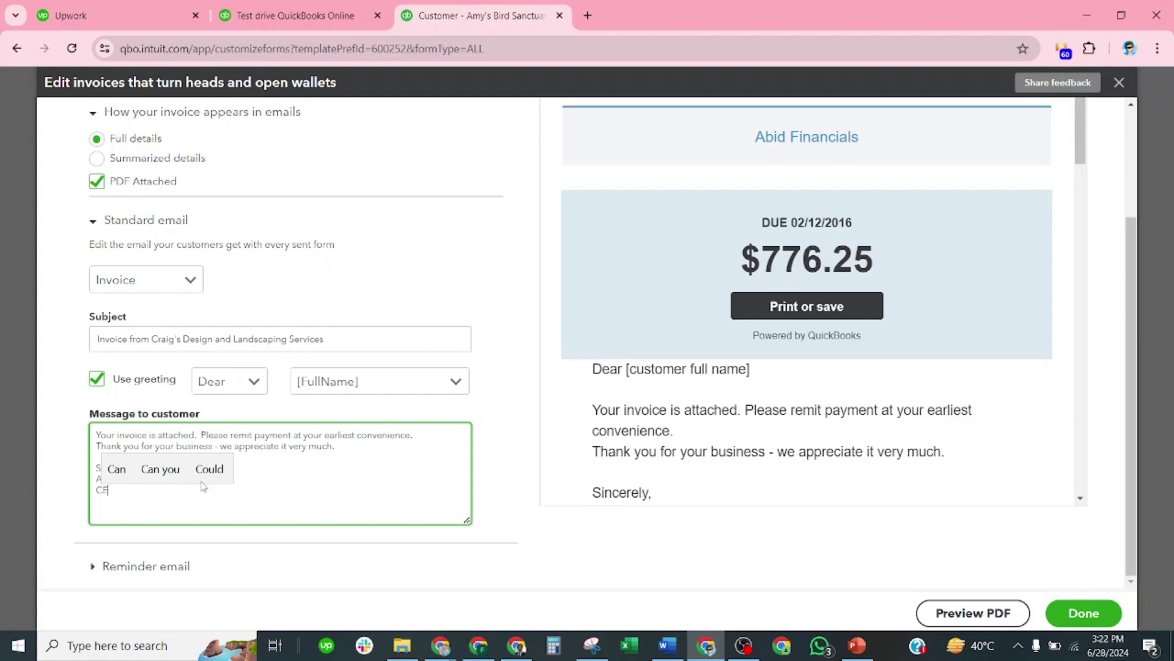
pyautogui.write('O')
pyautogui.press('Return')
pyautogui.write('A')
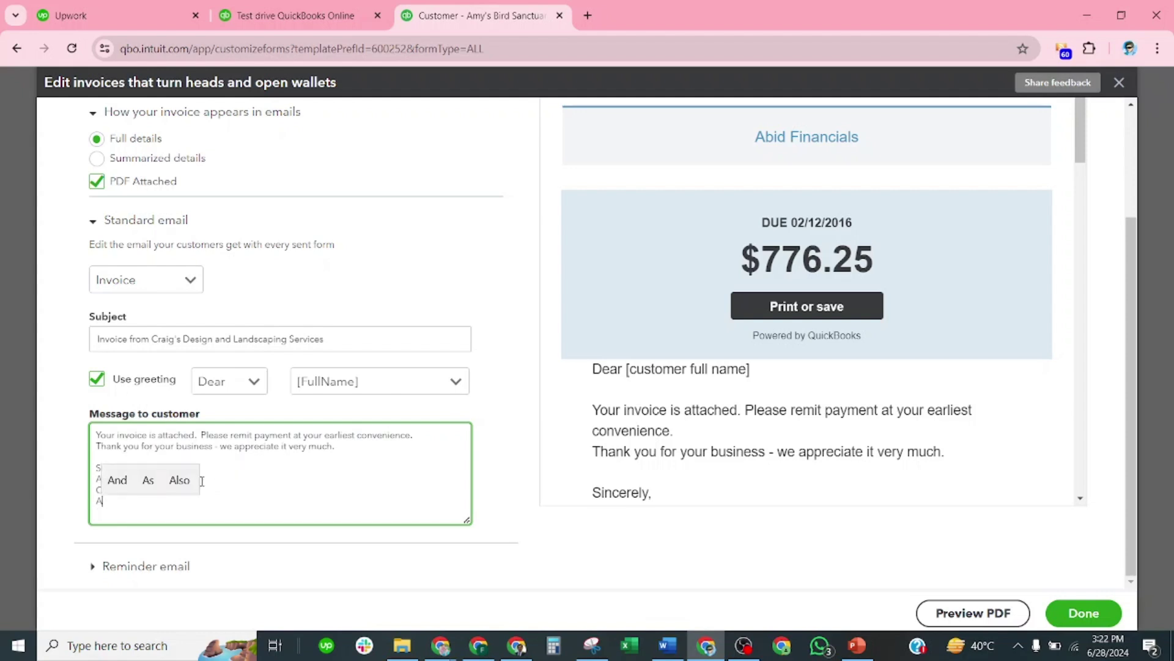
pyautogui.write('bid F')
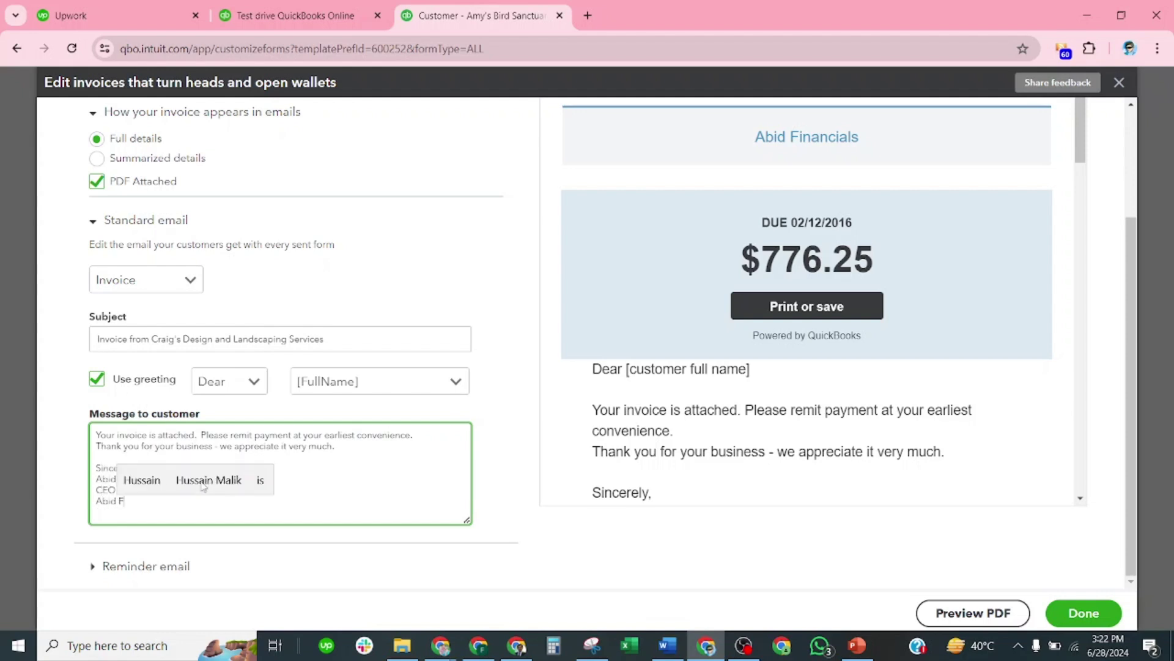
pyautogui.write('inancia')
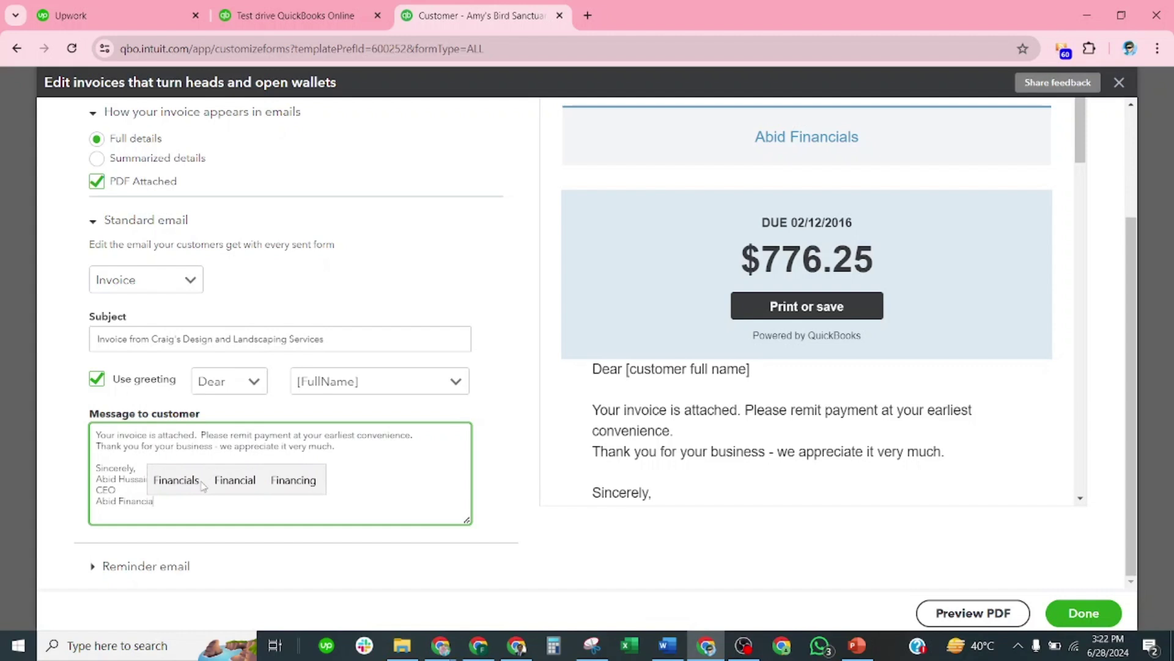
pyautogui.write('ls')
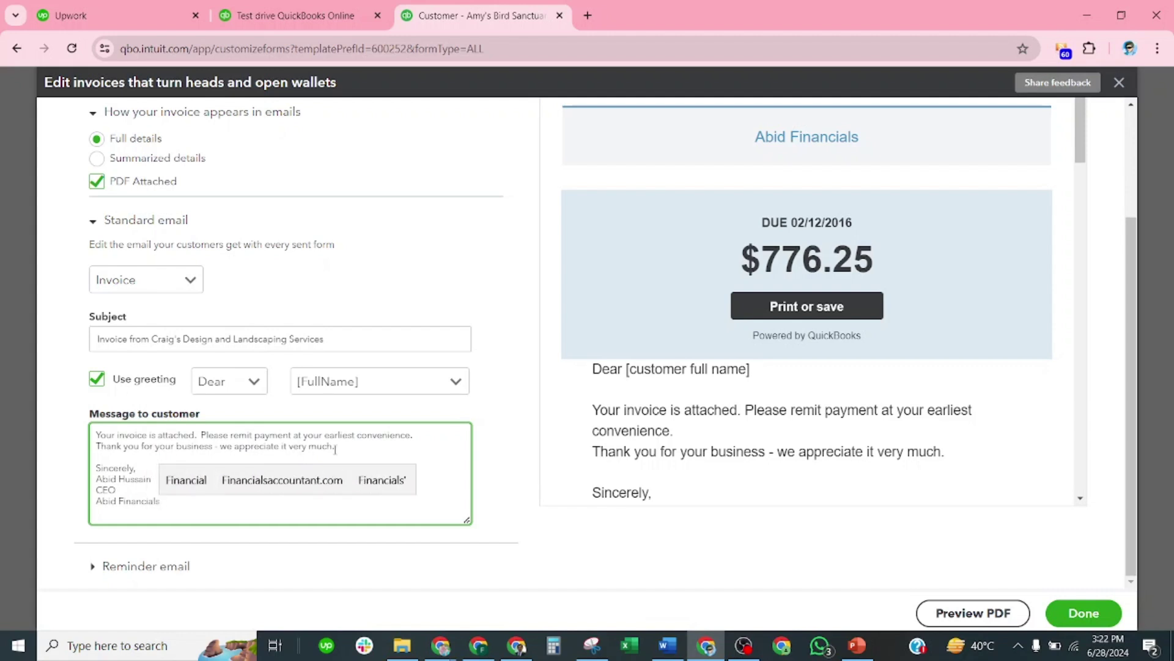
# Step: Begin the message with 'Sir,' followed by a blank line
pyautogui.click(349, 449)
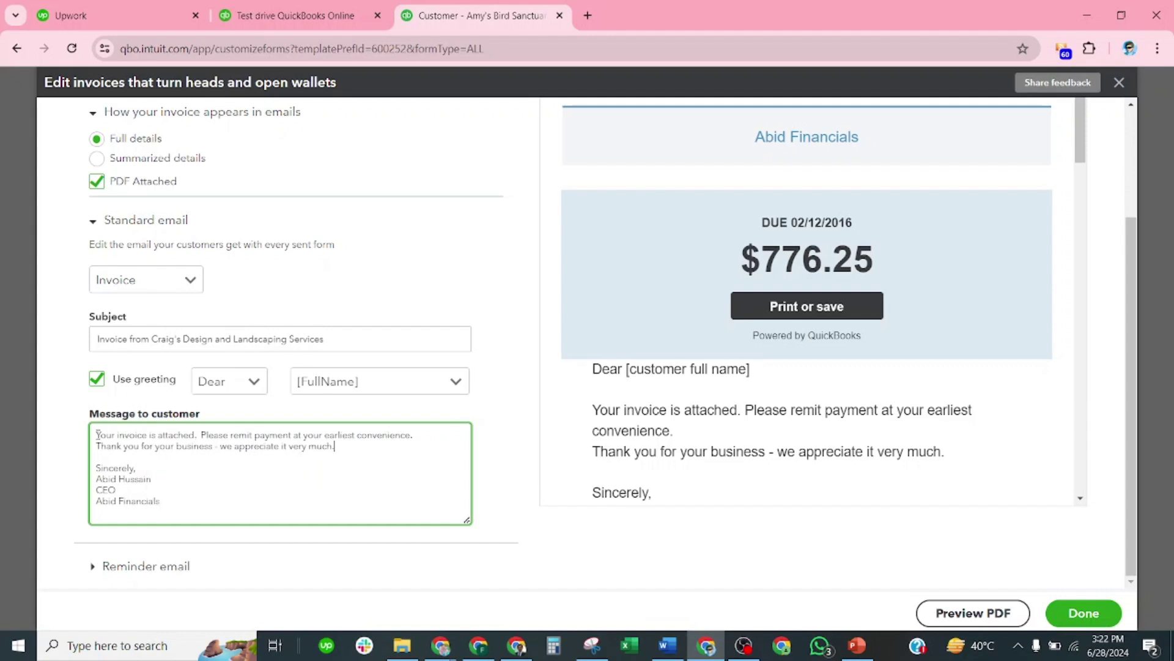
pyautogui.write('Sir,')
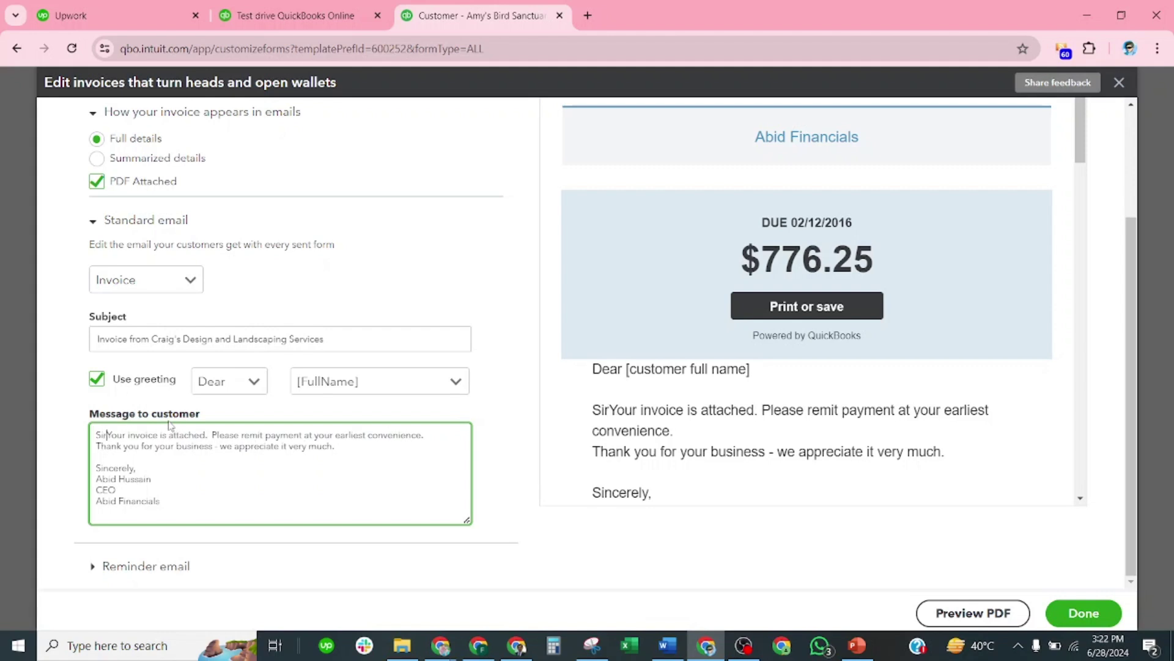
pyautogui.press('Return')
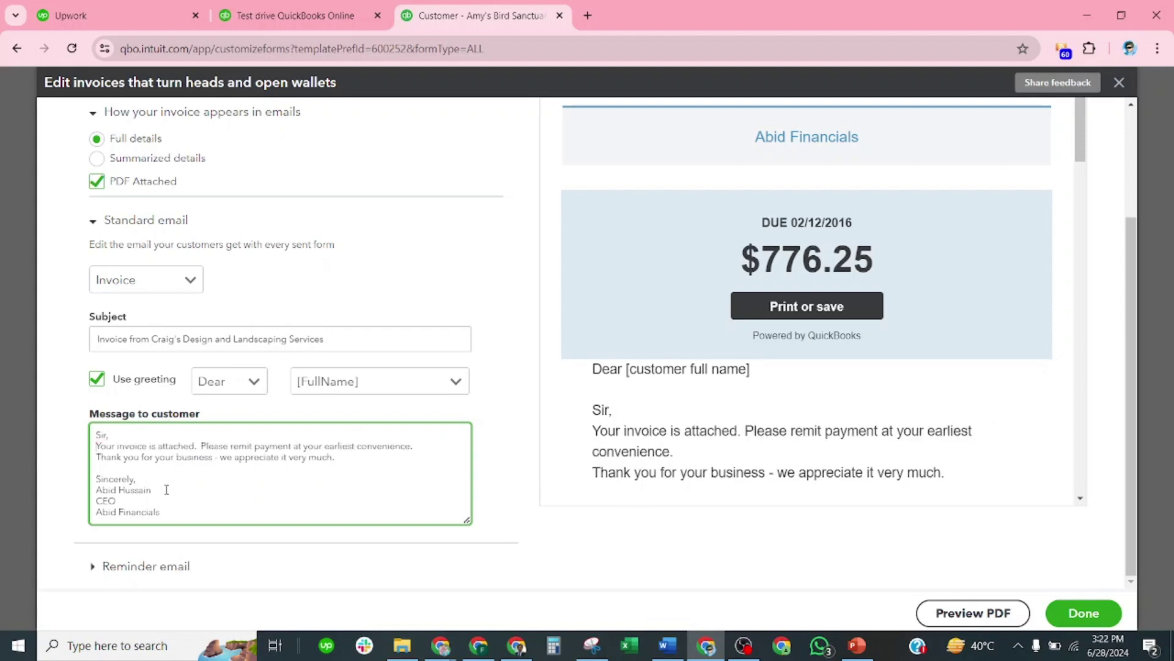
pyautogui.press('Return')
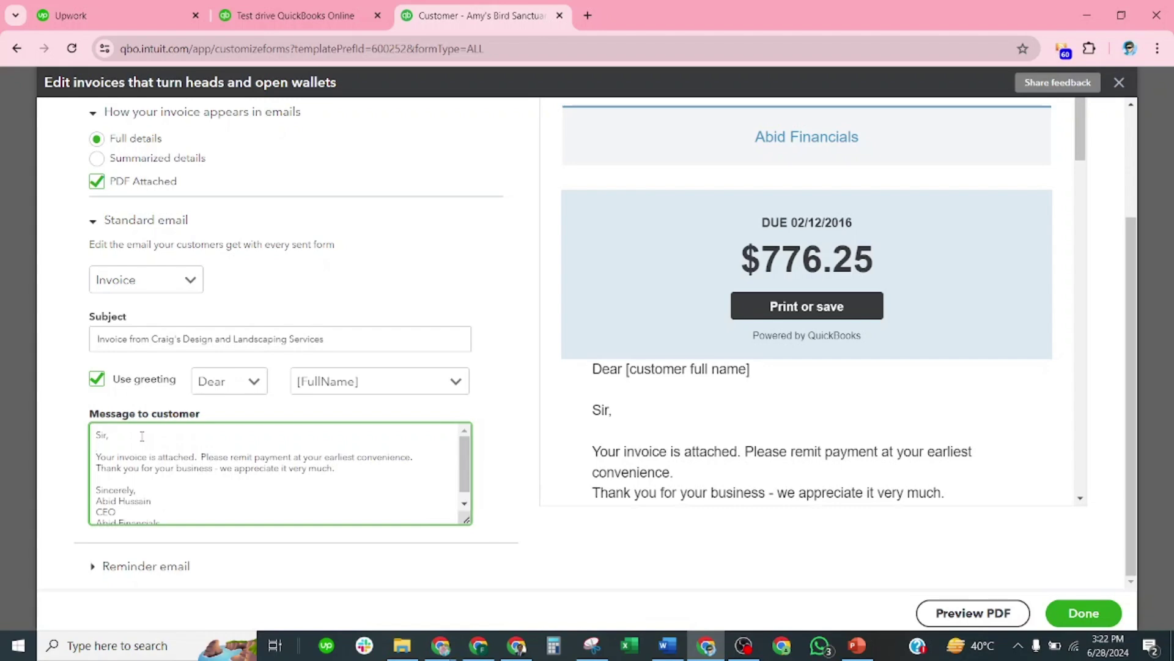
pyautogui.scroll(-1, 132, 474)
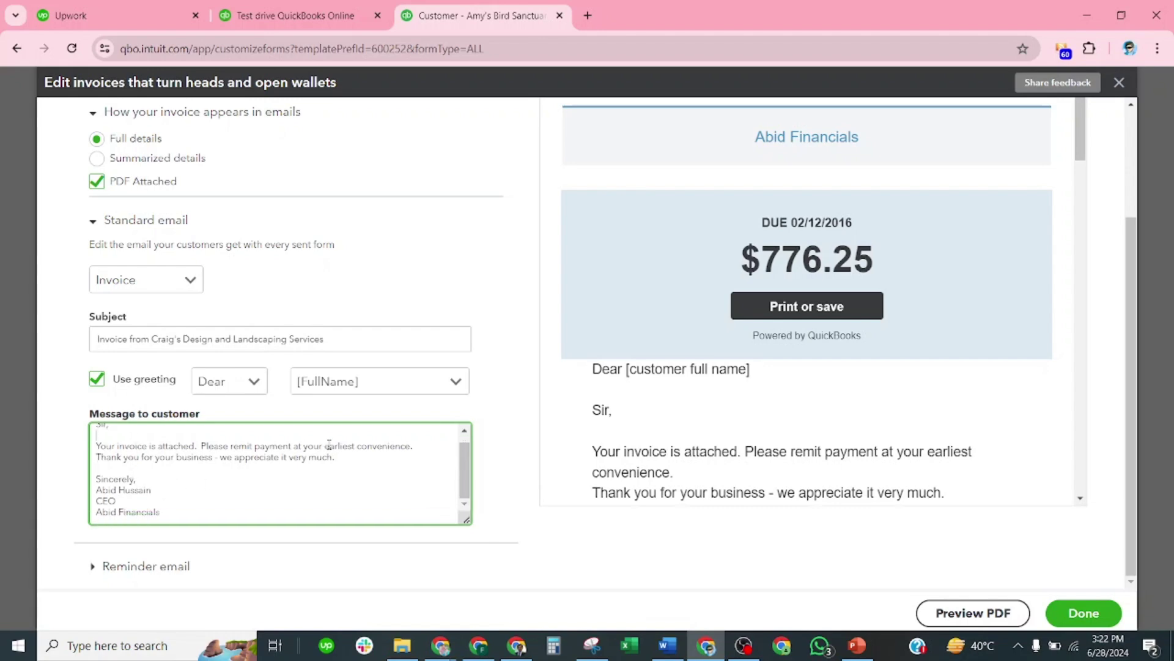
# Step: Set the reminder email greeting to Dear [DisplayName]
pyautogui.click(157, 576)
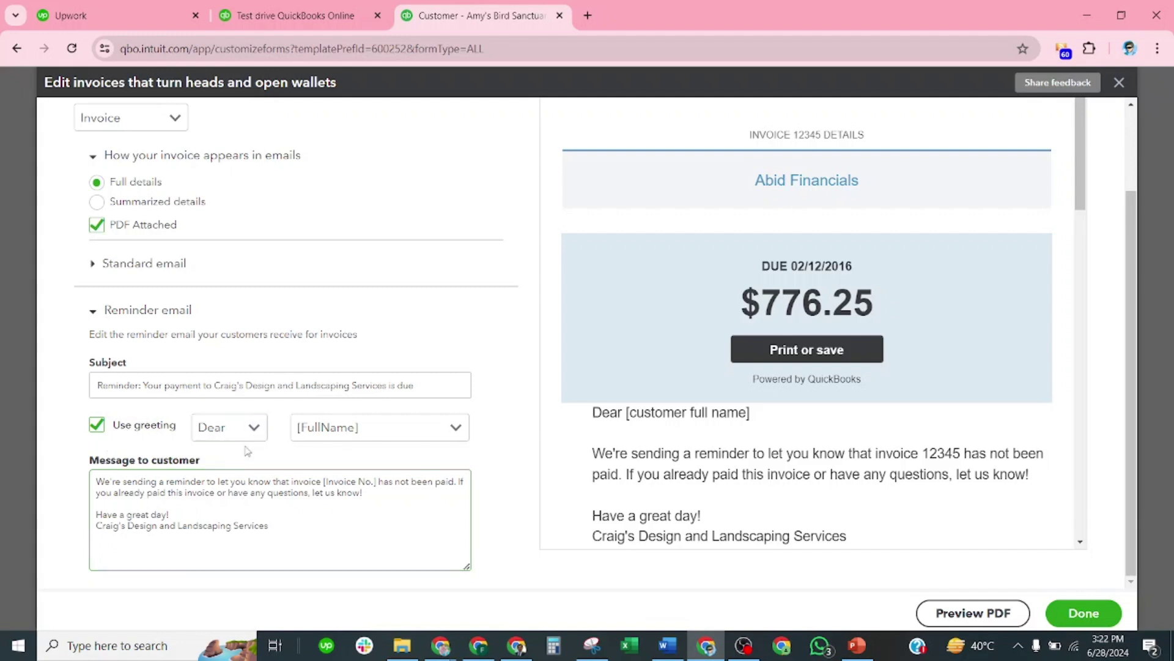
pyautogui.click(258, 433)
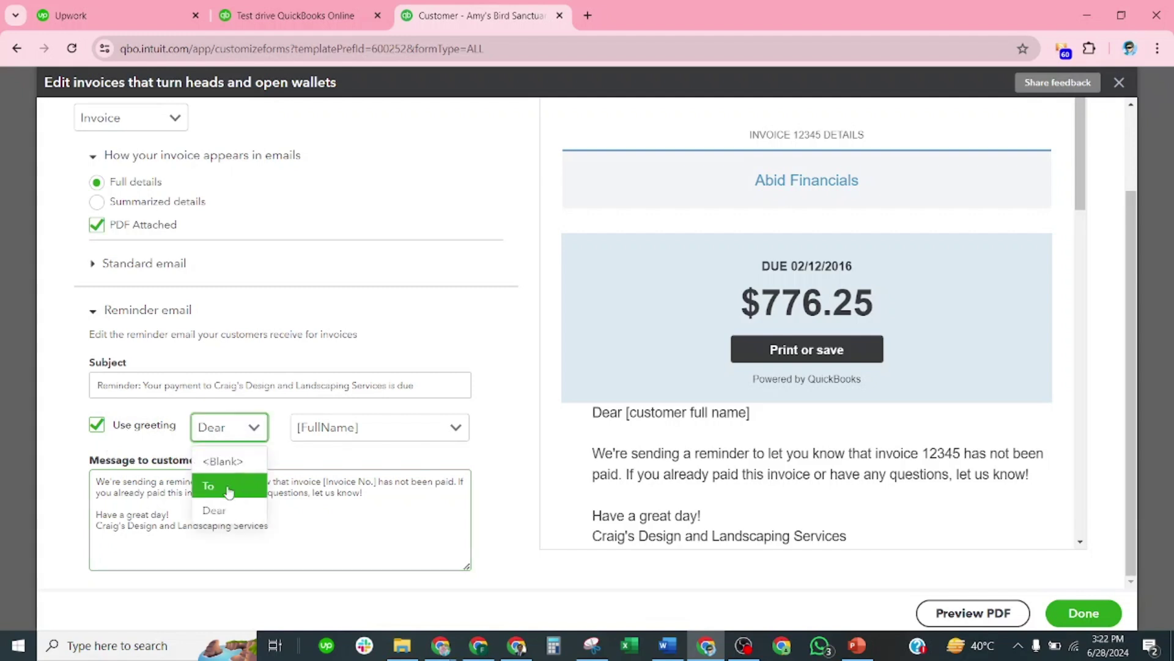
pyautogui.click(220, 511)
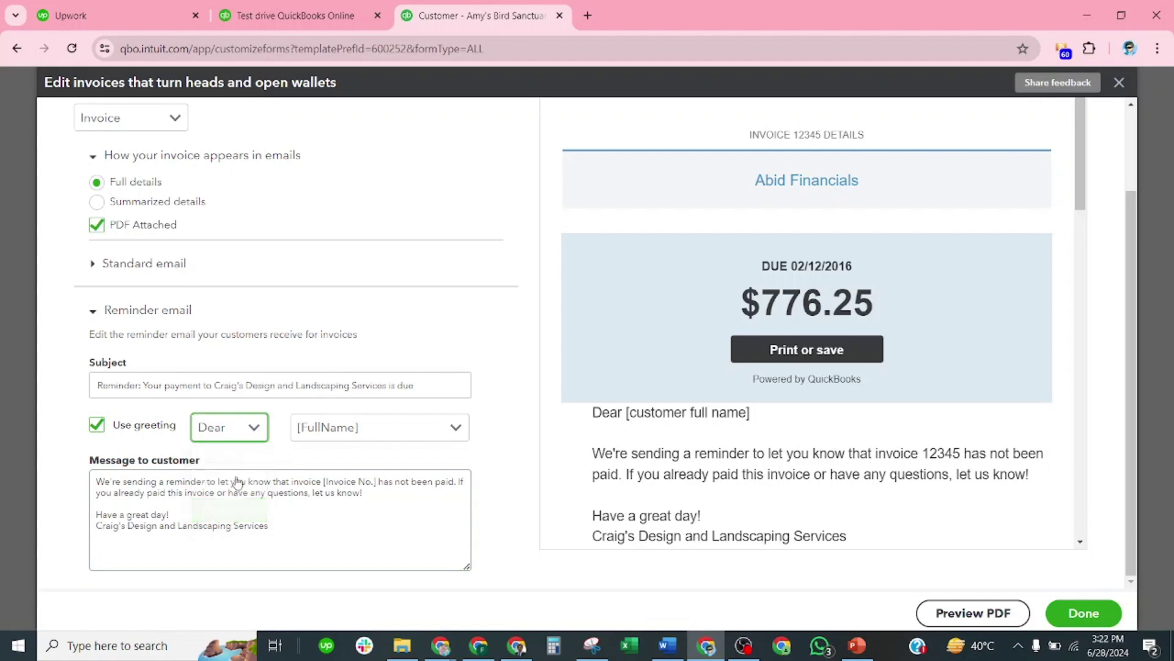
pyautogui.click(456, 429)
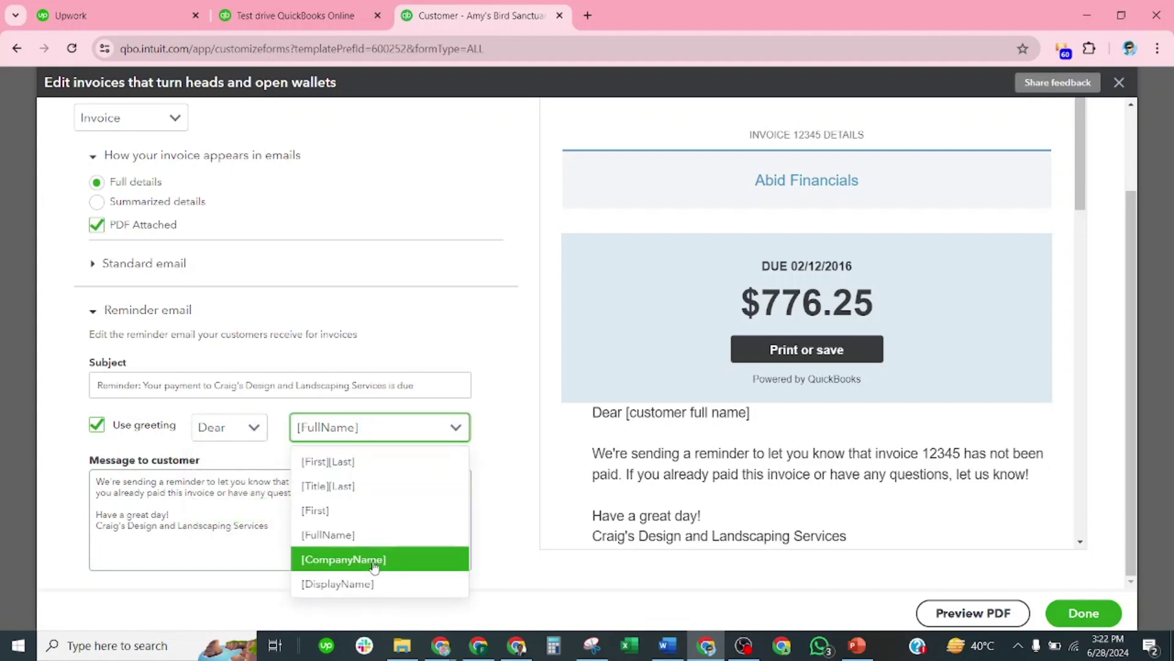
pyautogui.click(358, 584)
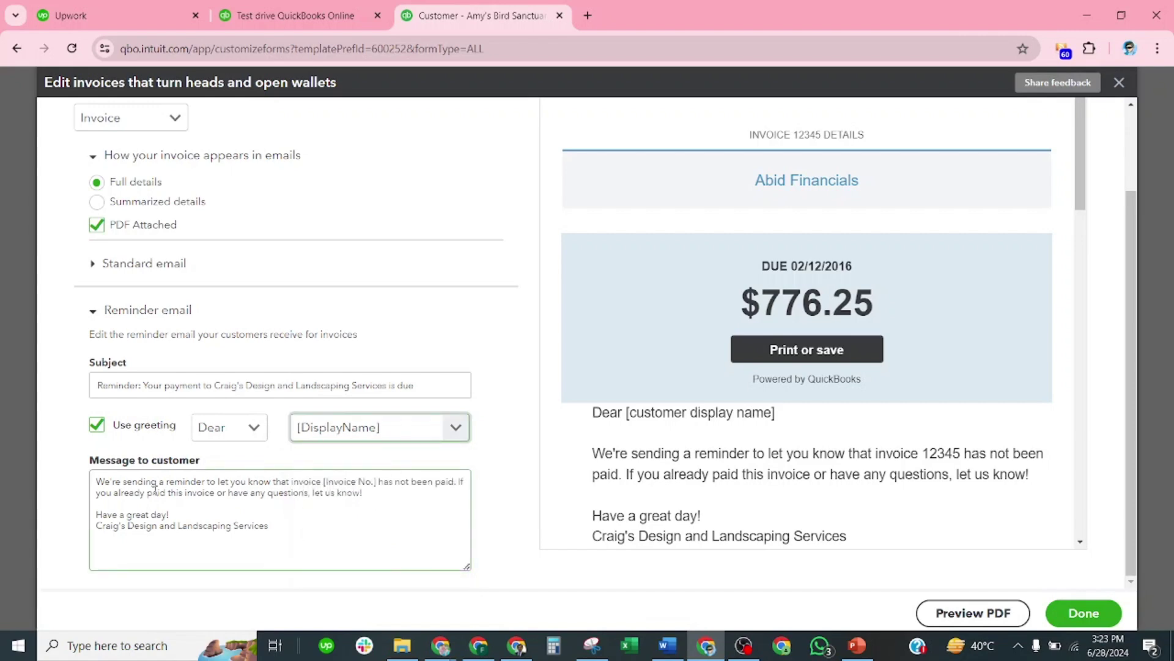
# Step: Replace the reminder's Craig's company sign-off with the sender's name
pyautogui.moveTo(270, 527); pyautogui.dragTo(78, 532)
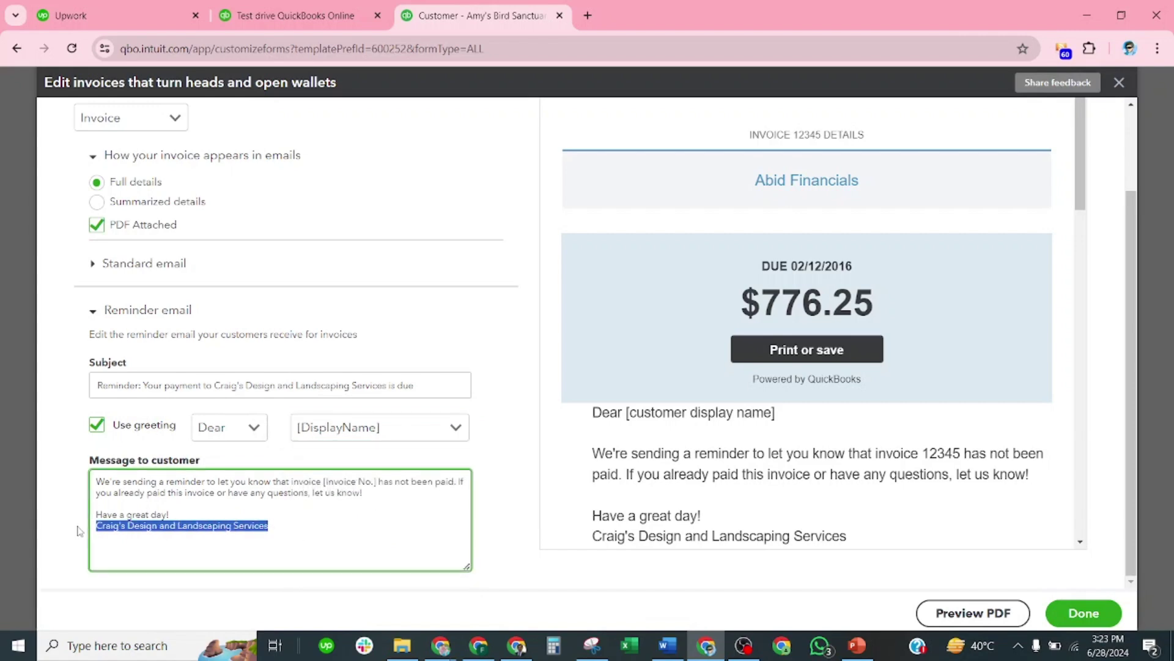
pyautogui.write('Abi')
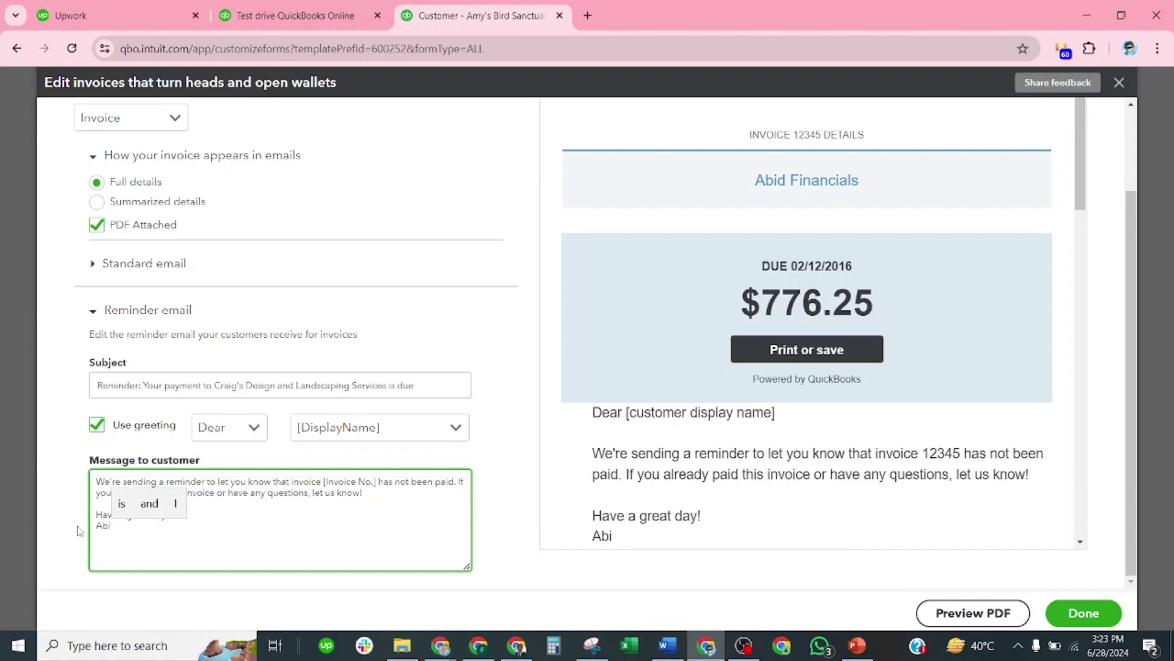
pyautogui.write('d H')
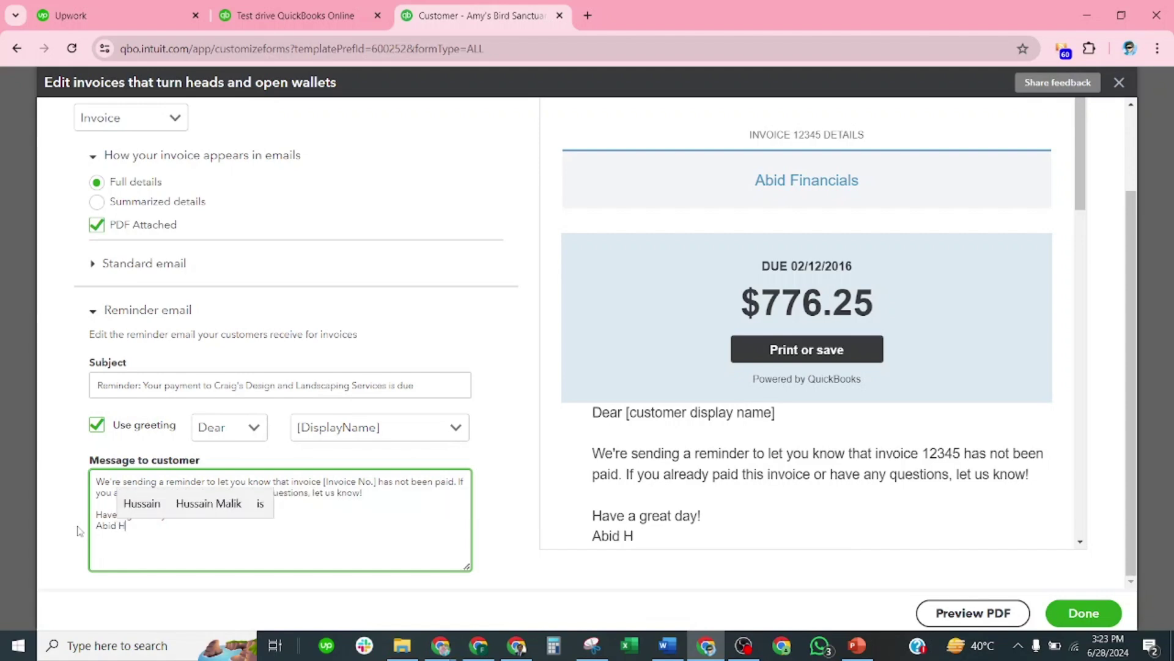
pyautogui.write('ussain')
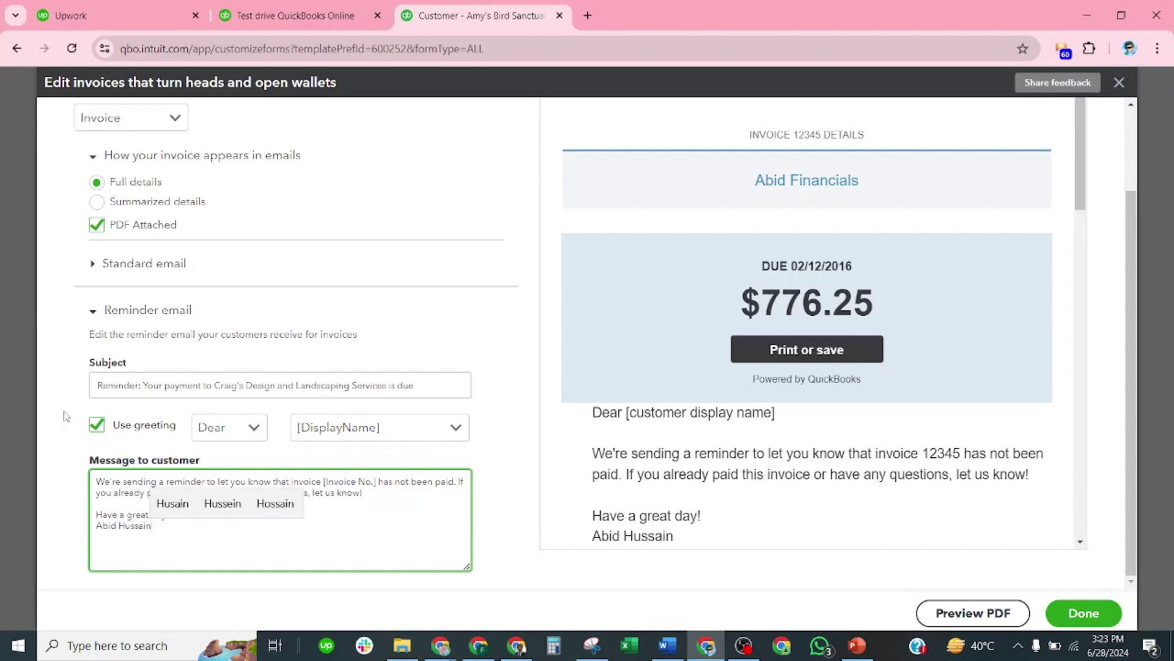
pyautogui.scroll(2, 232, 217)
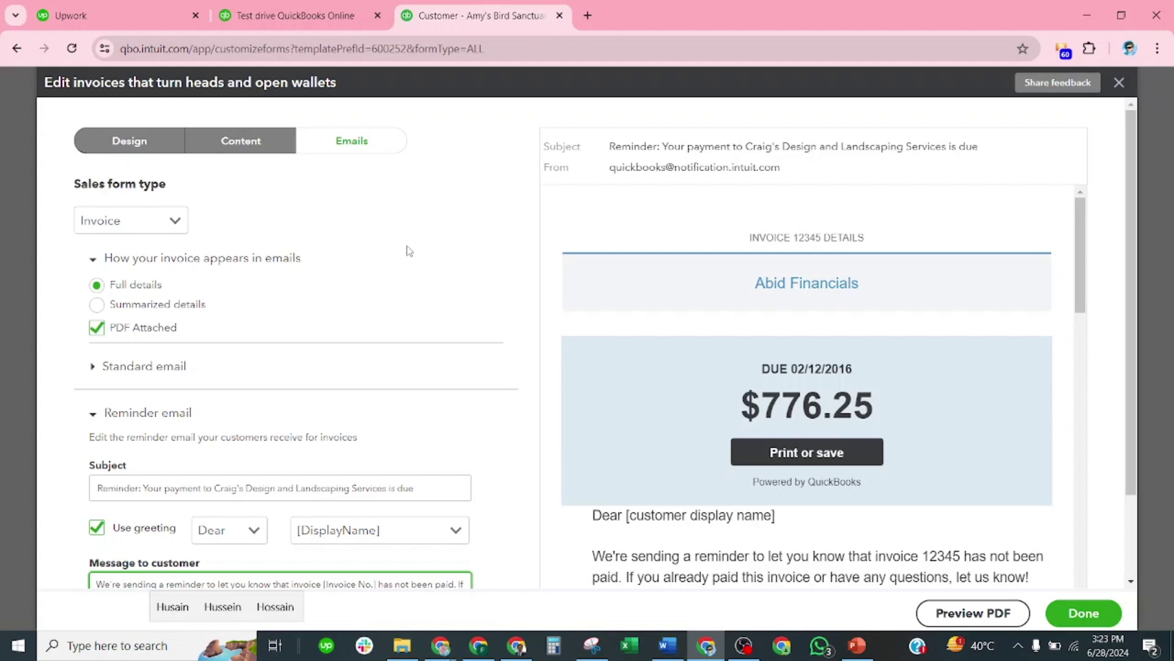
pyautogui.scroll(-5, 905, 451)
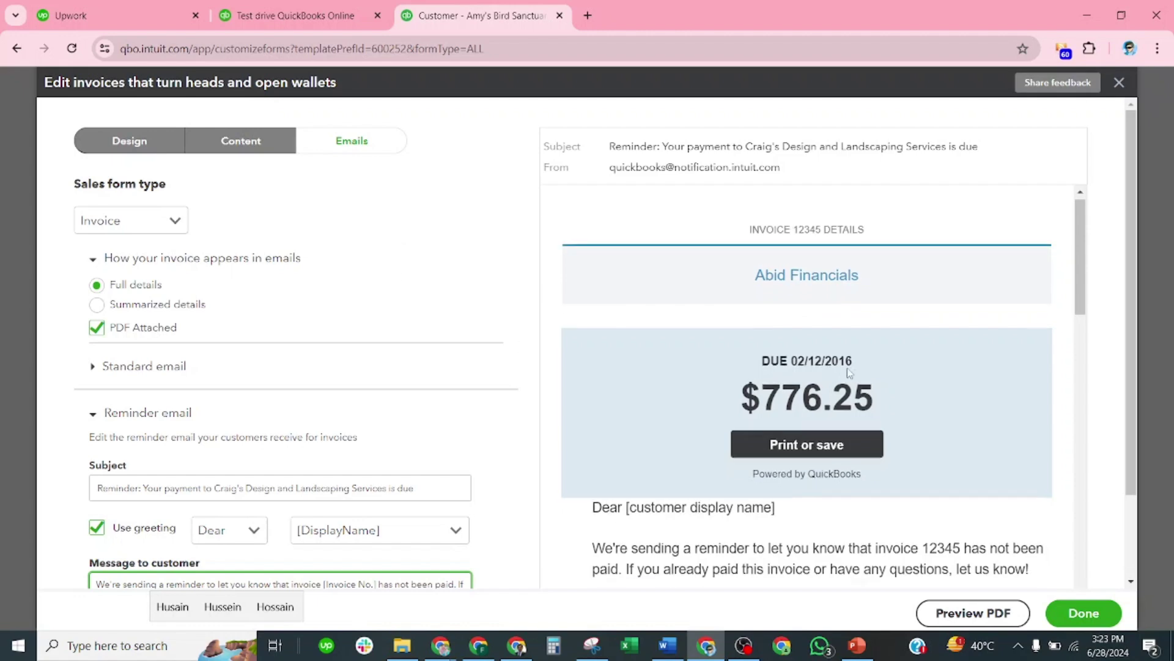
# Step: Save the email settings and start a new blank invoice, #1038
pyautogui.click(1086, 613)
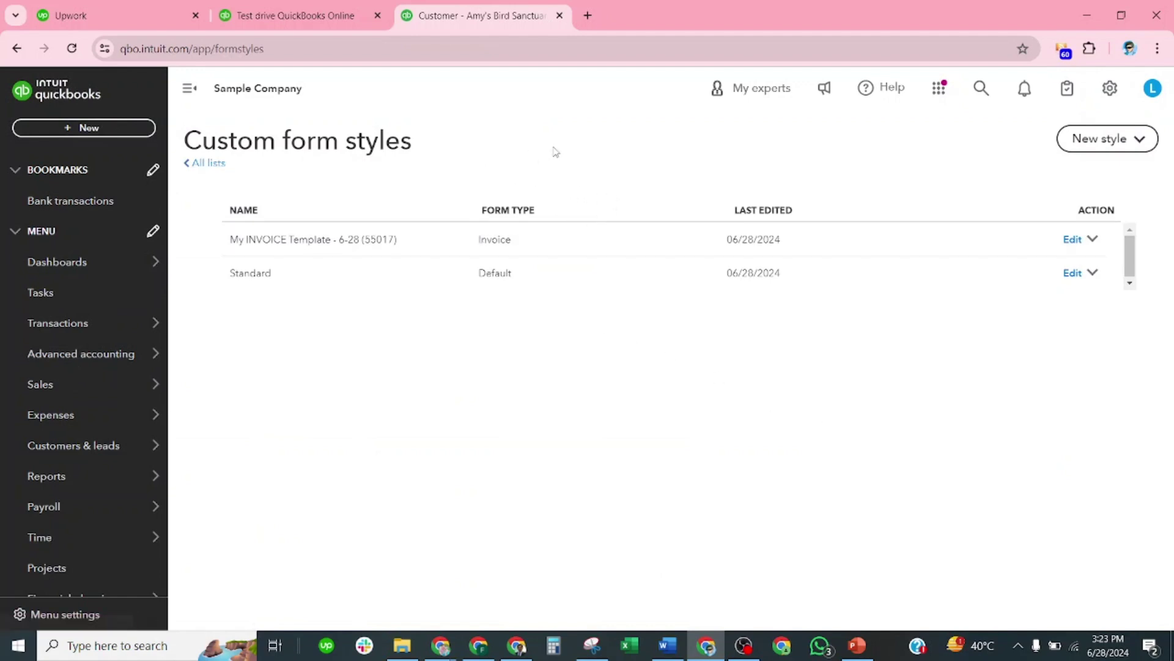
pyautogui.click(116, 130)
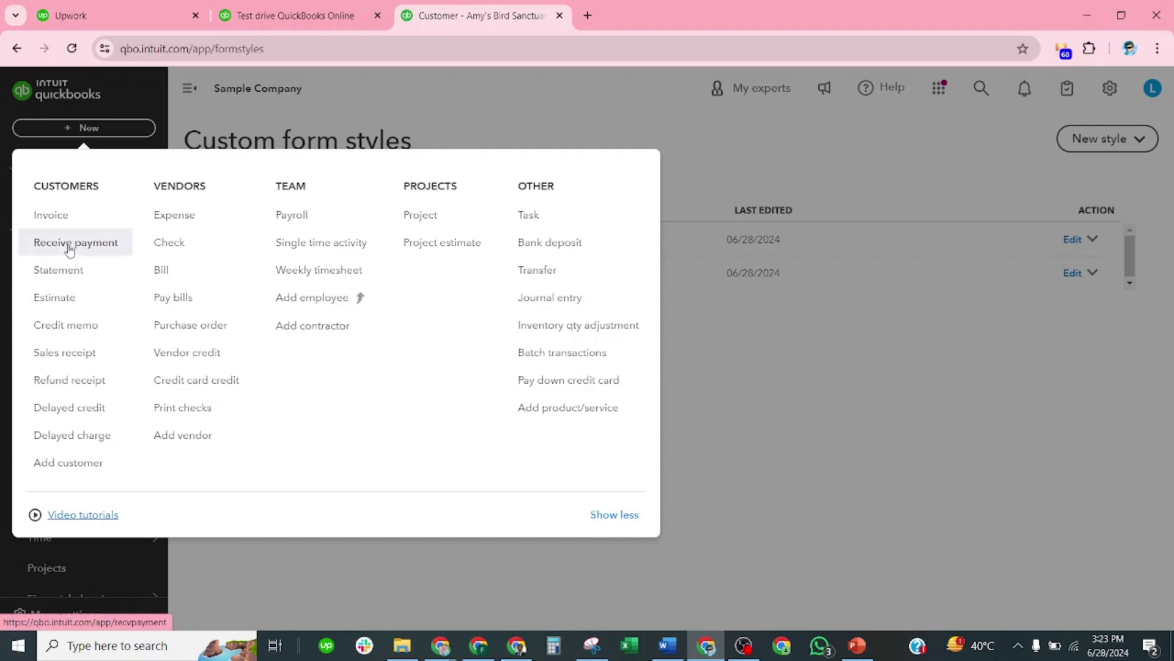
pyautogui.click(63, 229)
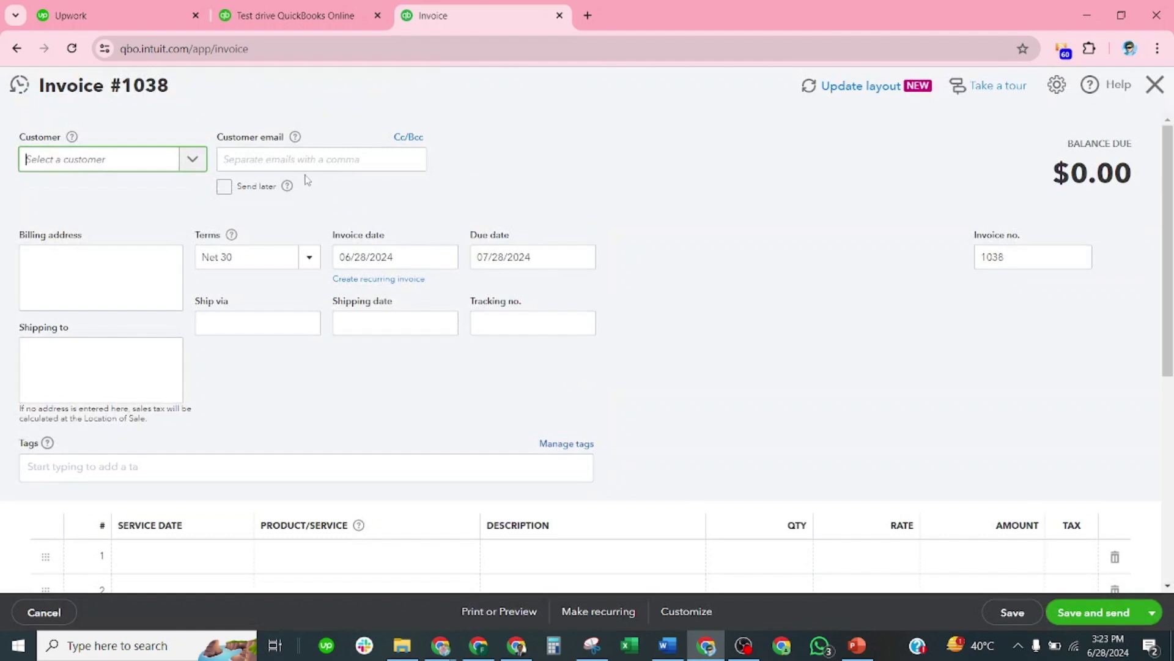
# Step: Add abcd as a new customer and select it on invoice #1038
pyautogui.click(192, 159)
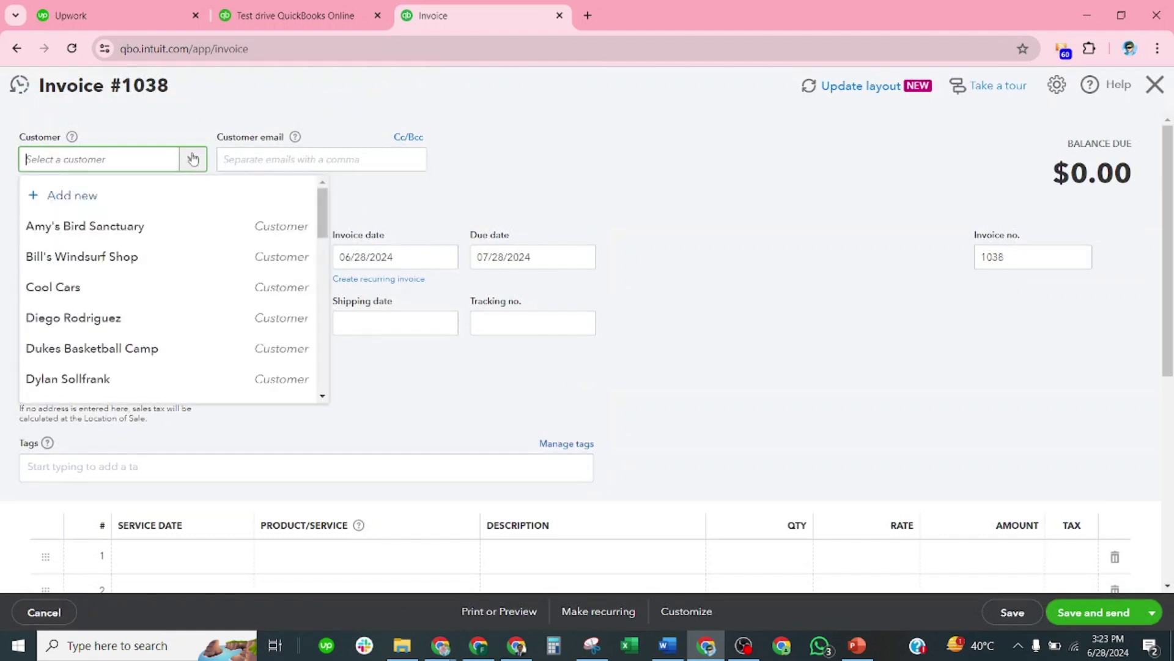
pyautogui.write('abcd')
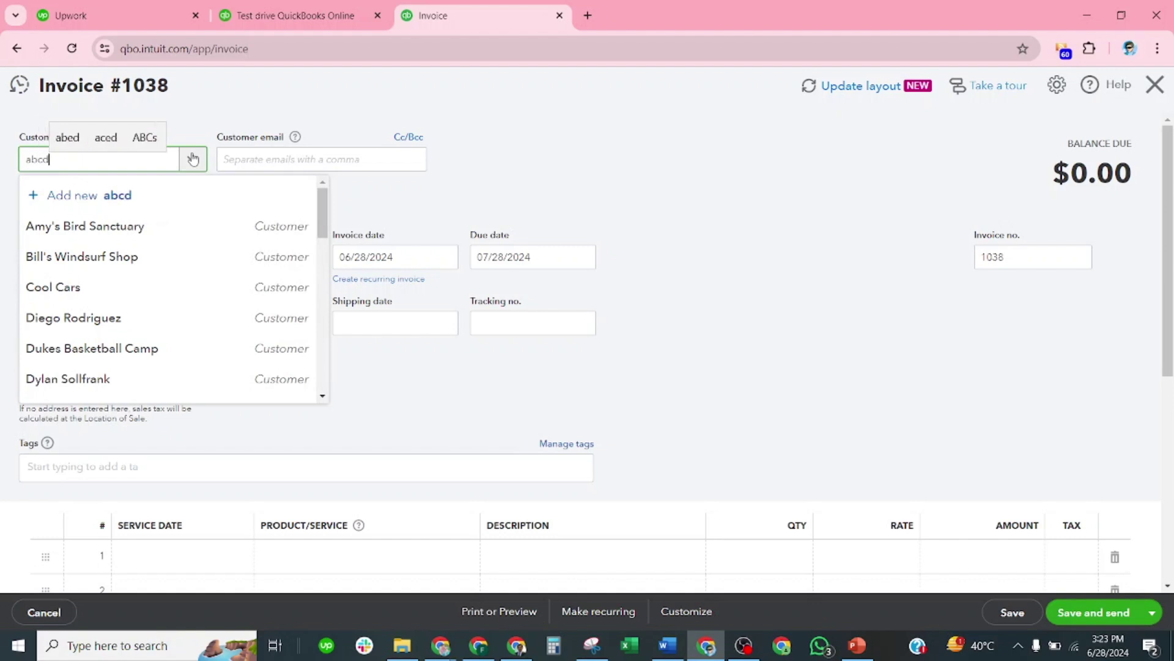
pyautogui.click(130, 198)
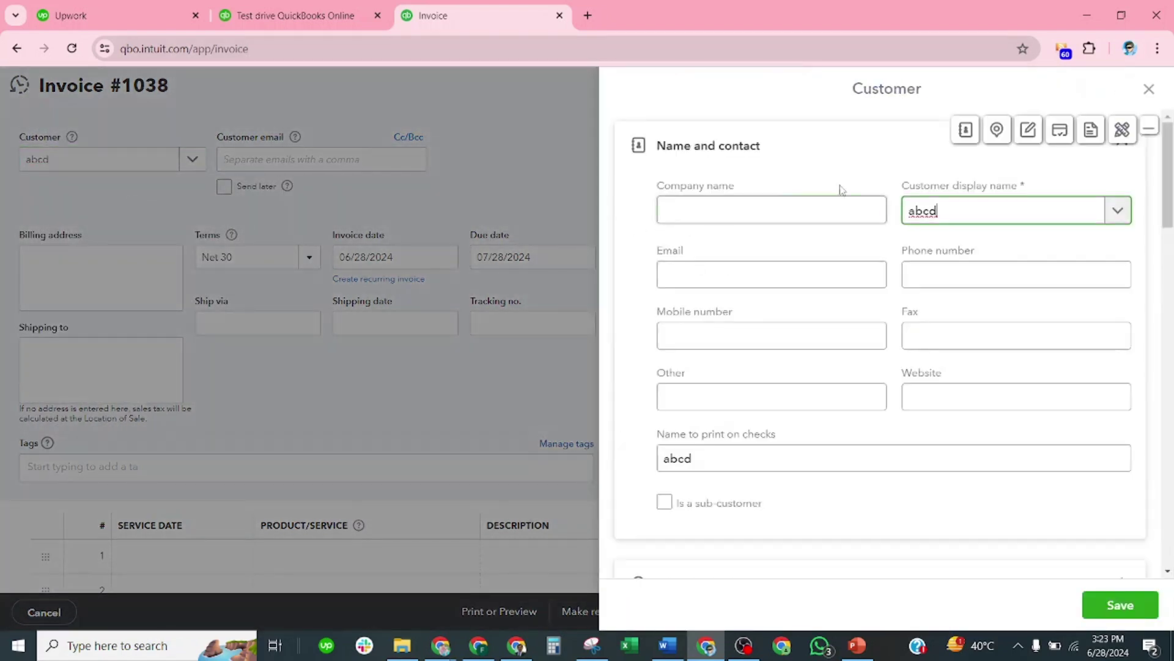
pyautogui.scroll(-5, 967, 344)
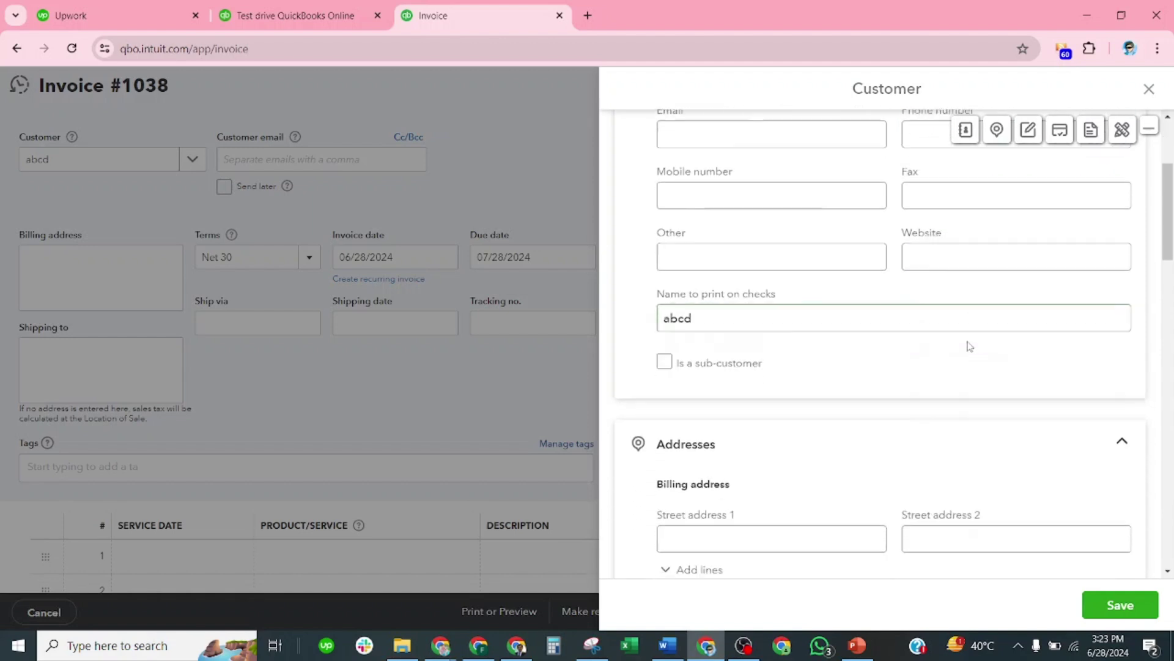
pyautogui.scroll(-10, 953, 349)
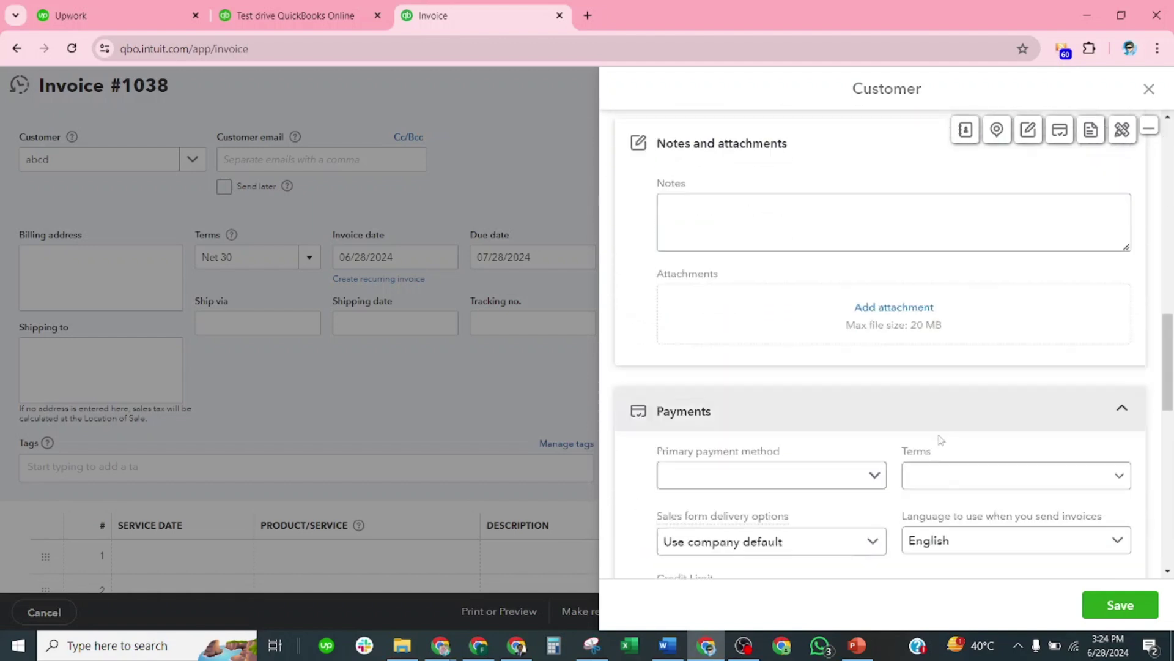
pyautogui.scroll(-4, 1017, 513)
pyautogui.scroll(4, 1020, 467)
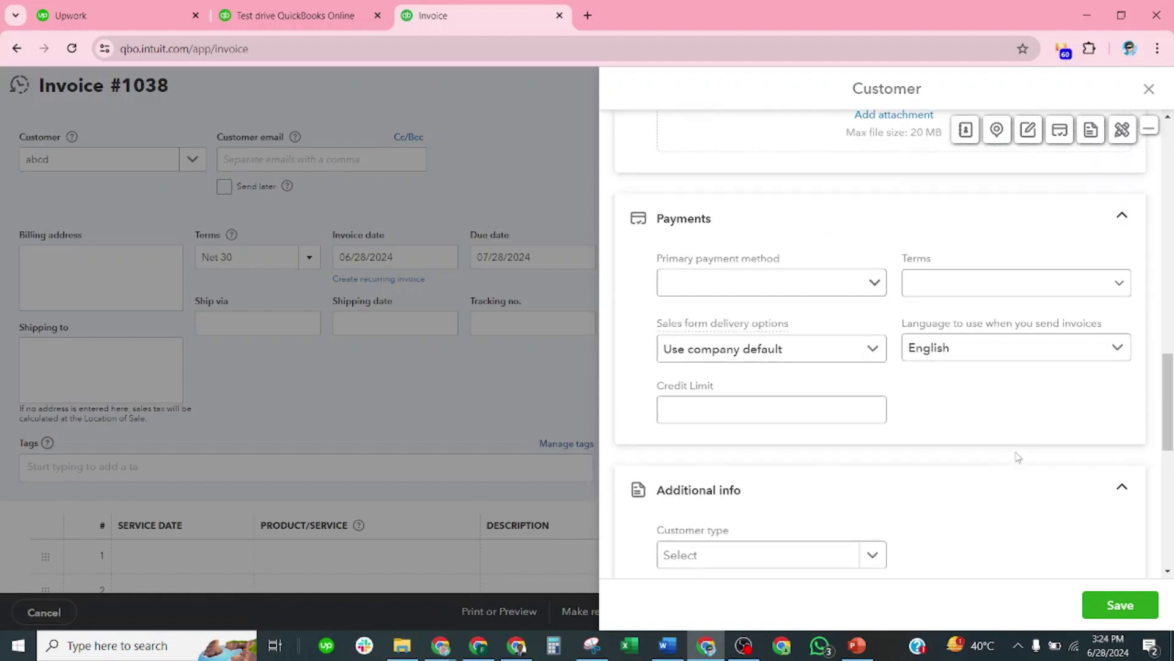
pyautogui.scroll(-5, 1017, 454)
pyautogui.scroll(-3, 1031, 473)
pyautogui.click(1121, 604)
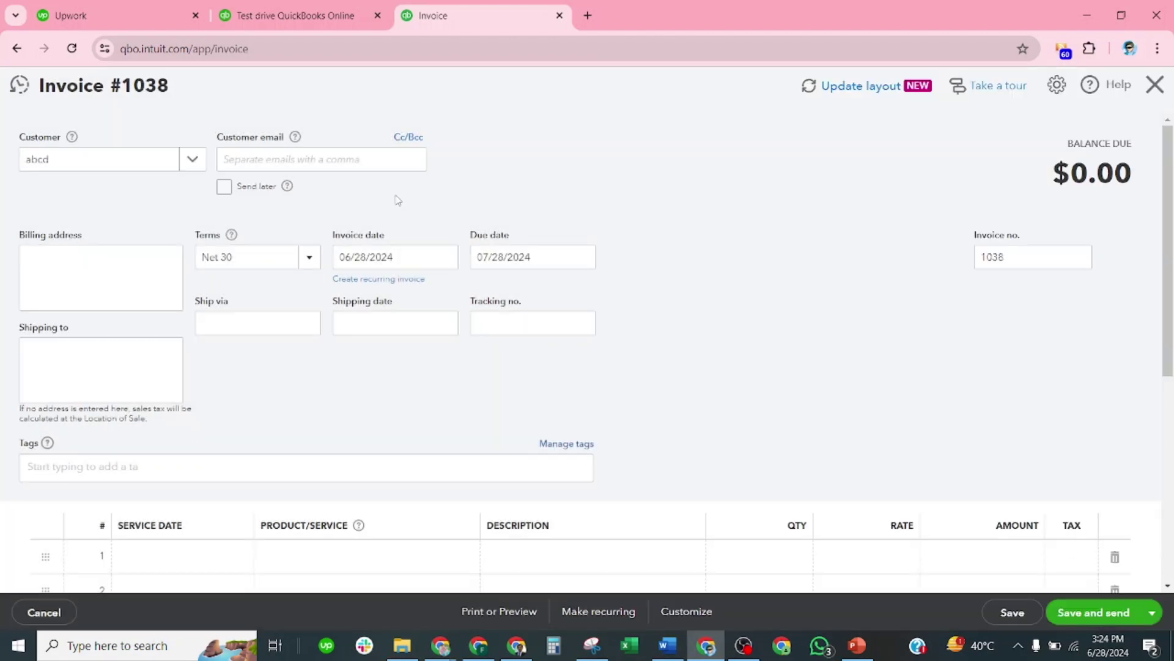
pyautogui.scroll(-3, 223, 372)
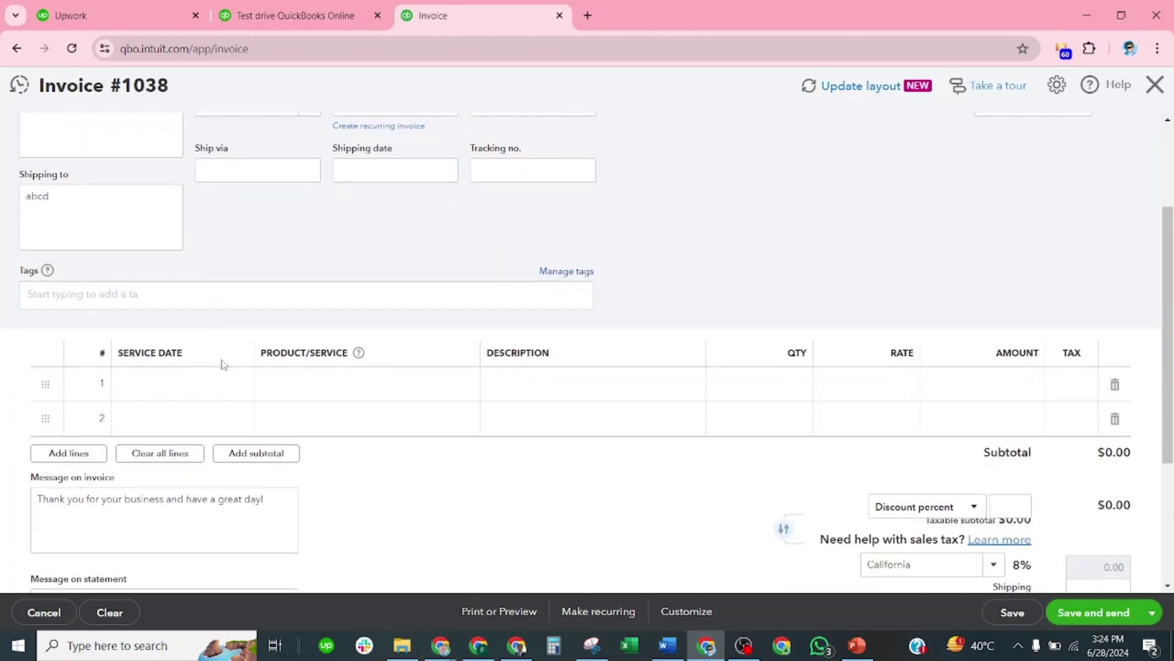
pyautogui.scroll(3, 220, 360)
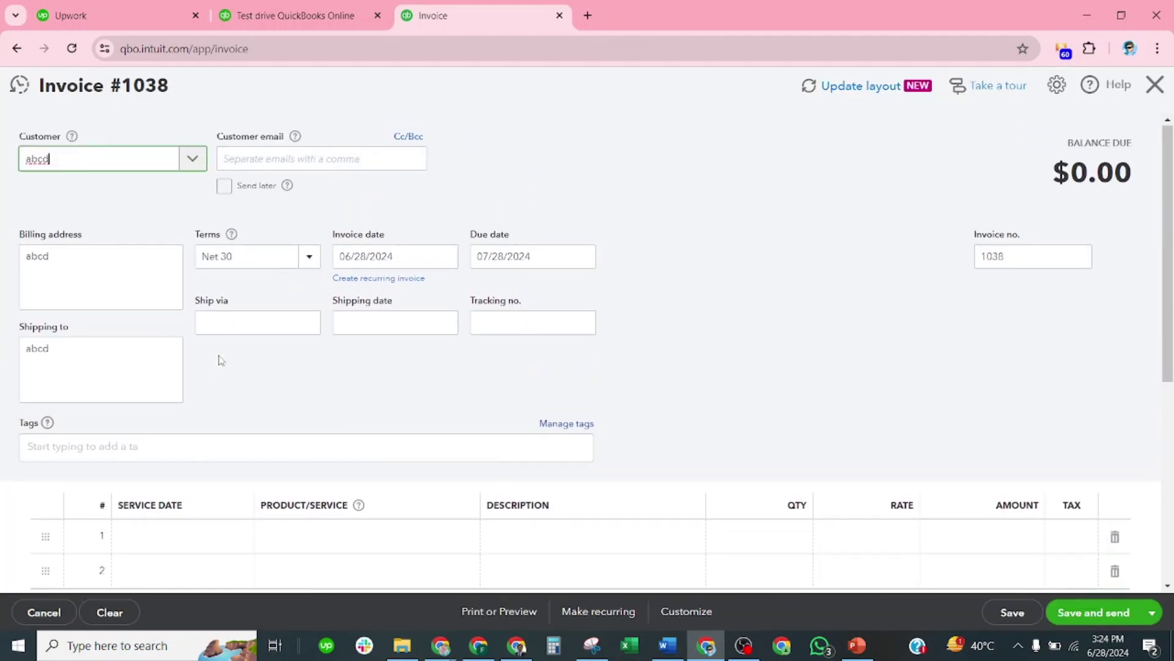
# Step: Set the invoice terms to Net 10
pyautogui.click(308, 257)
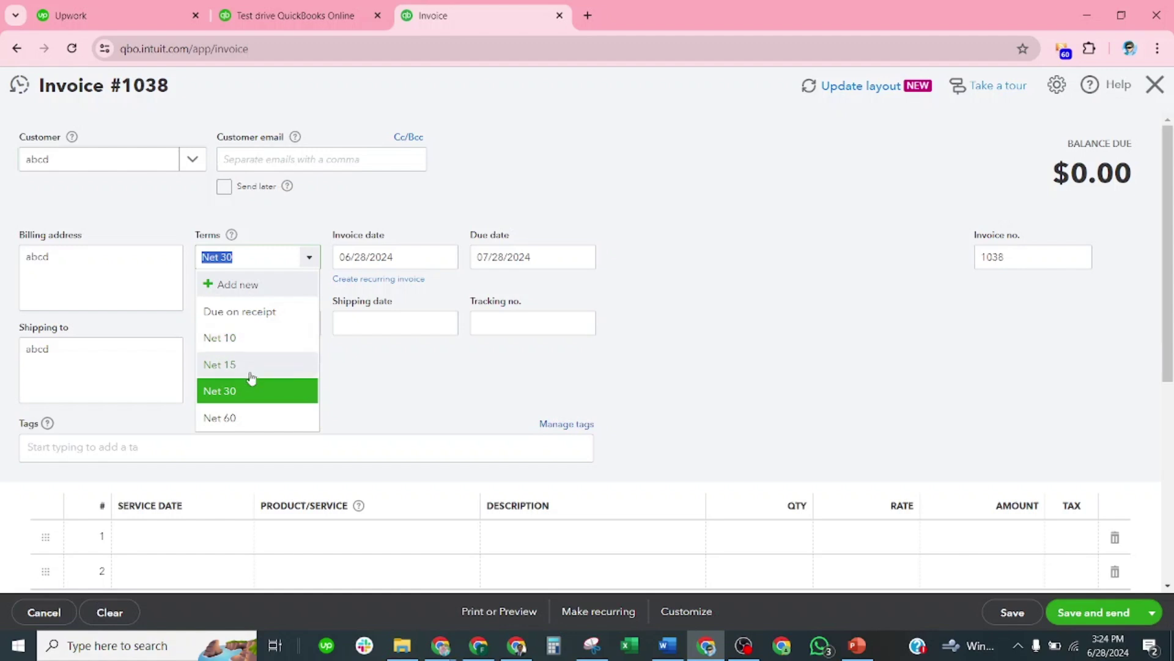
pyautogui.click(237, 340)
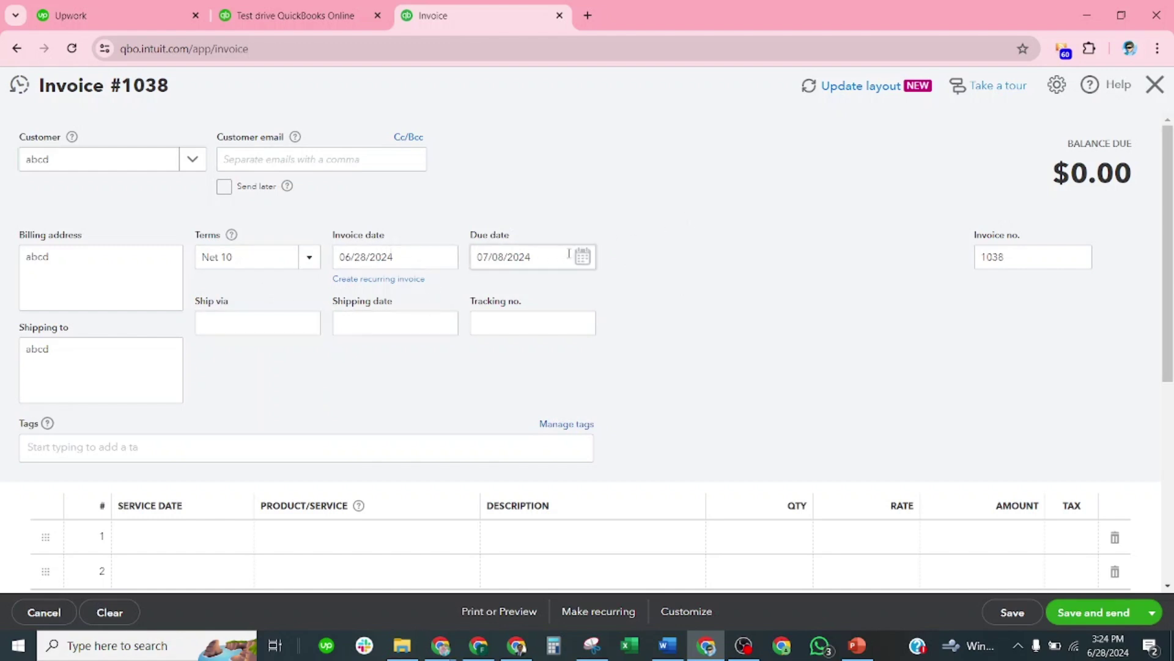
pyautogui.scroll(-1, 367, 432)
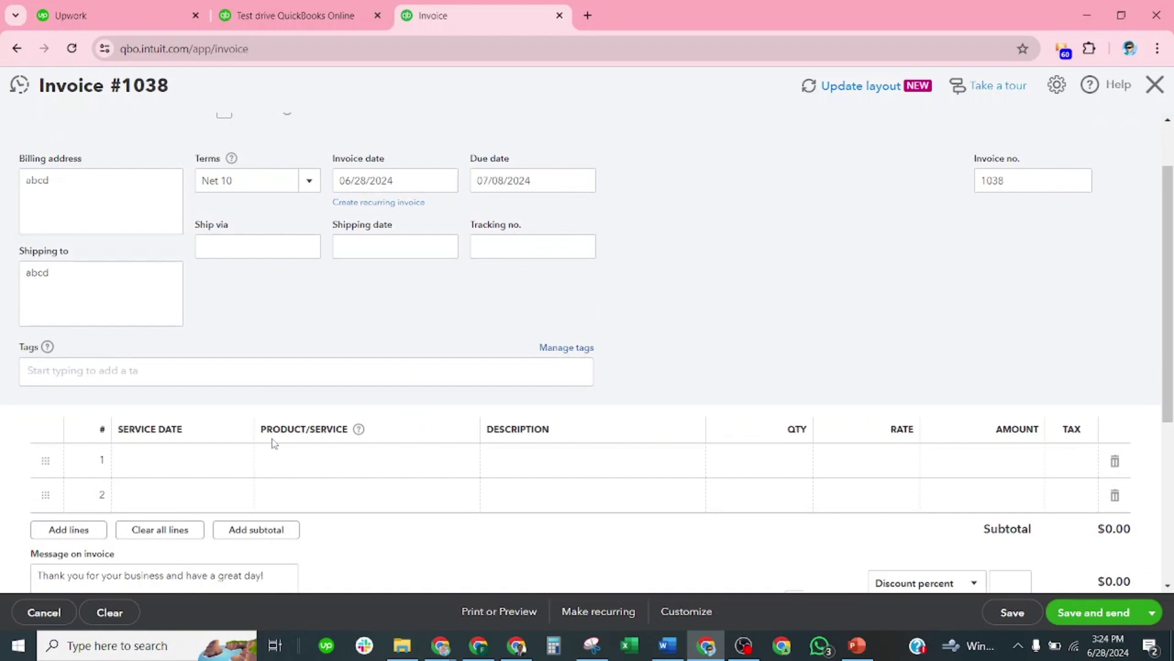
# Step: Put 20 Sprinkler Heads at $2 on line 1, totalling $43.20
pyautogui.click(329, 462)
pyautogui.click(461, 462)
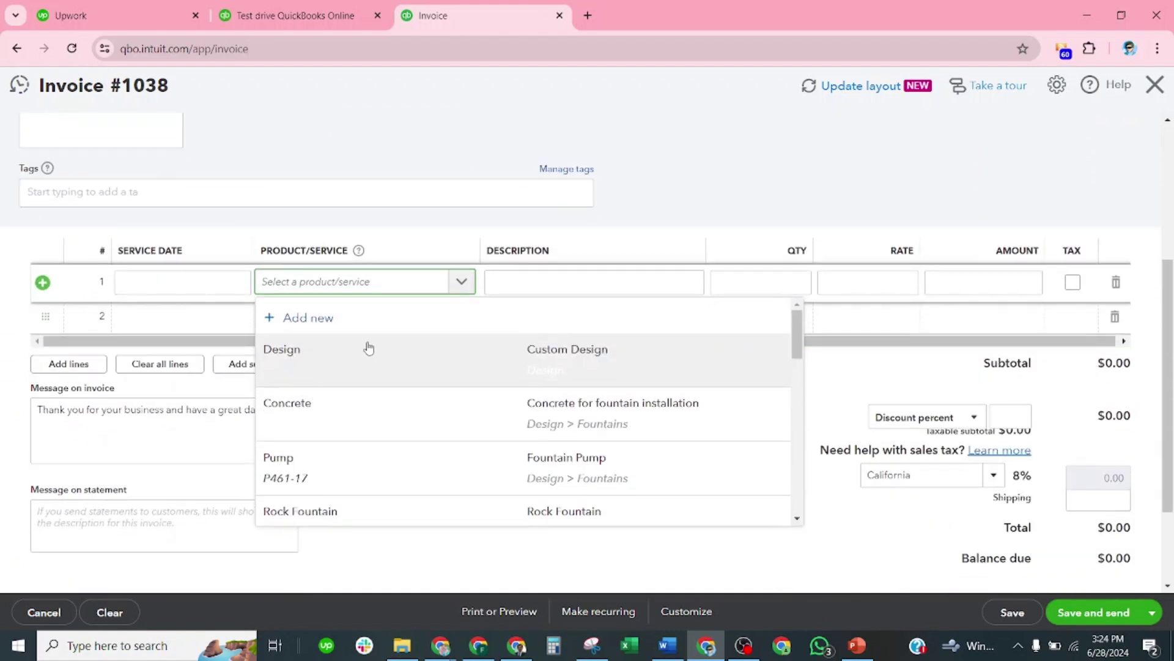
pyautogui.scroll(-10, 331, 394)
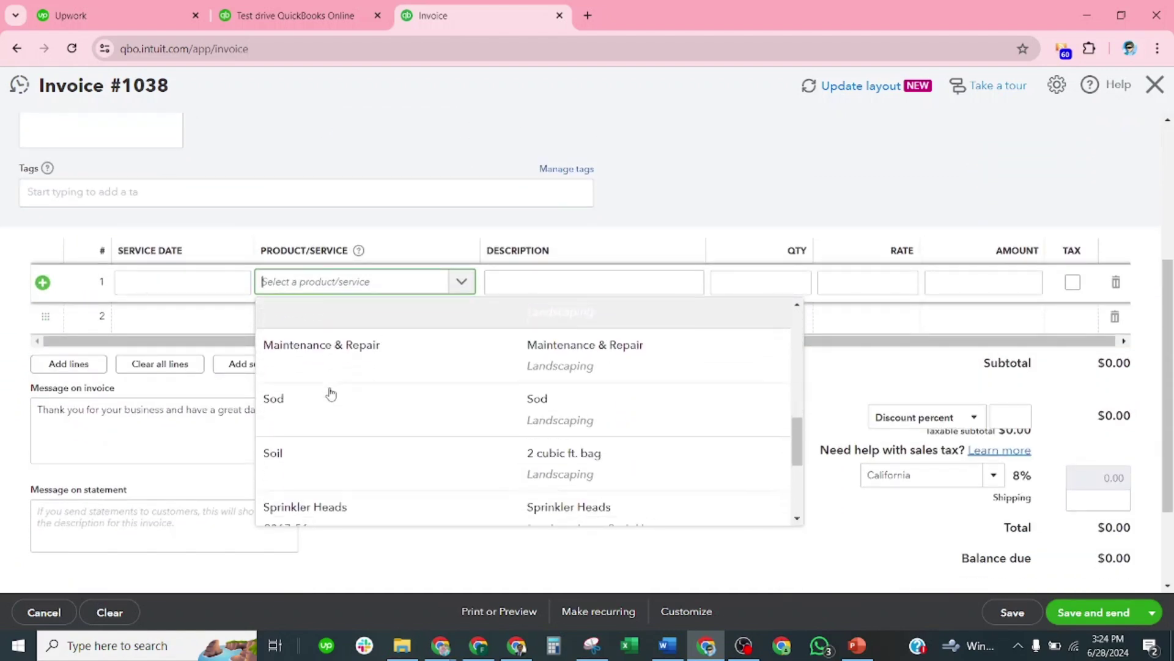
pyautogui.scroll(-2, 331, 396)
pyautogui.click(385, 401)
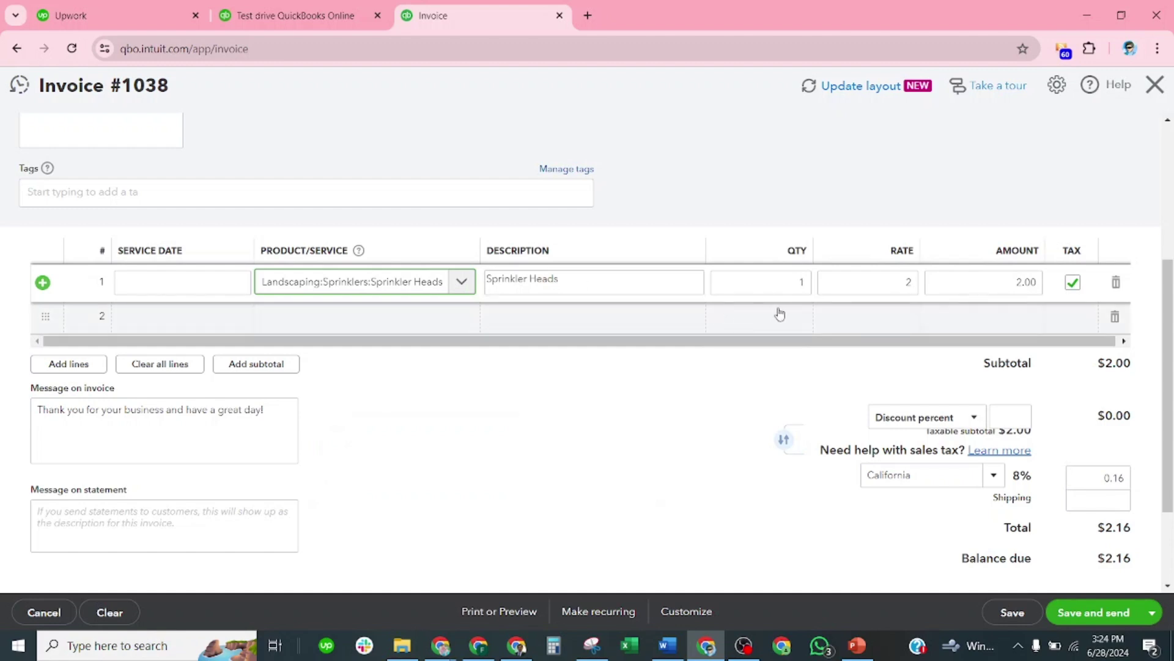
pyautogui.click(801, 282)
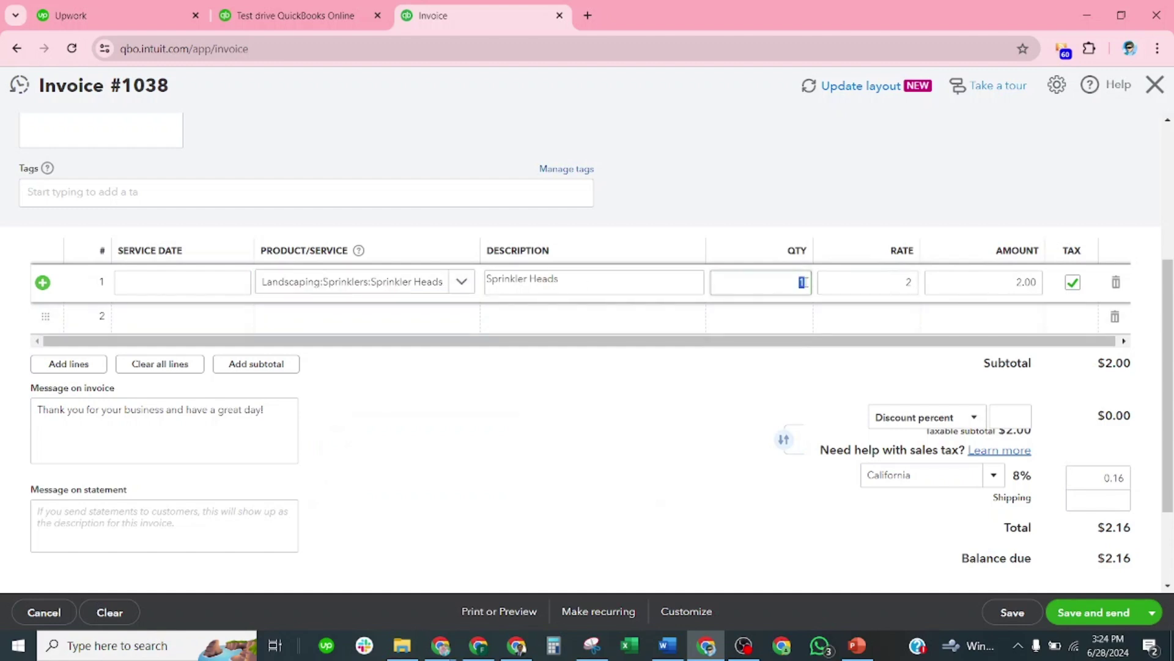
pyautogui.write('20')
pyautogui.click(809, 132)
pyautogui.scroll(3, 734, 315)
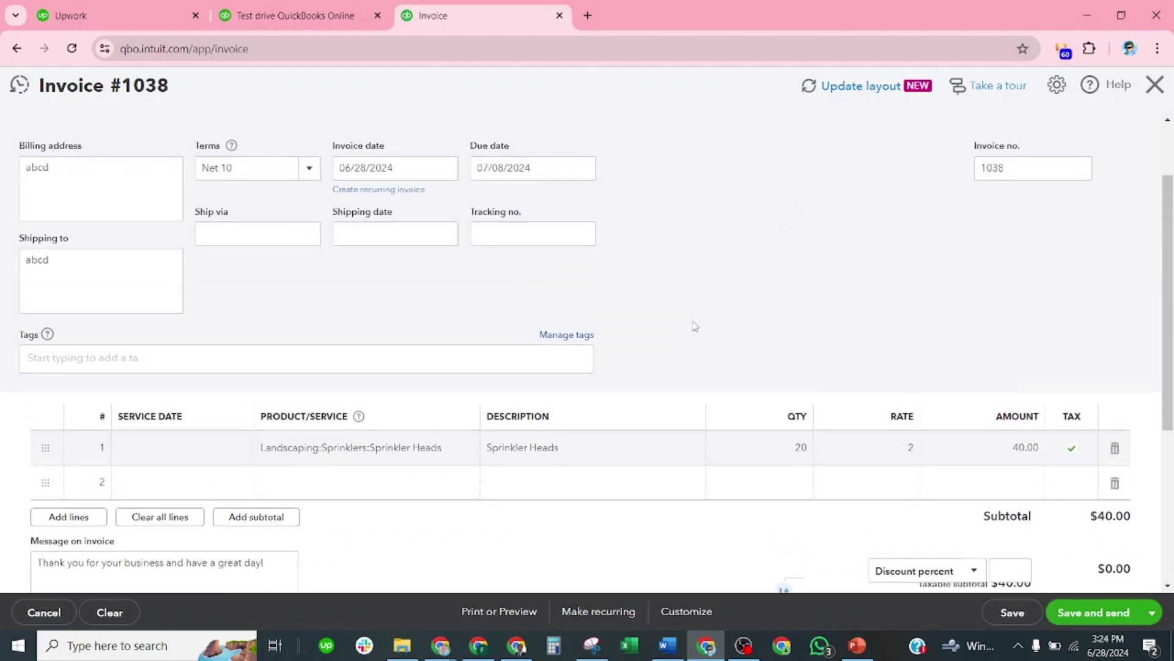
pyautogui.scroll(1, 695, 326)
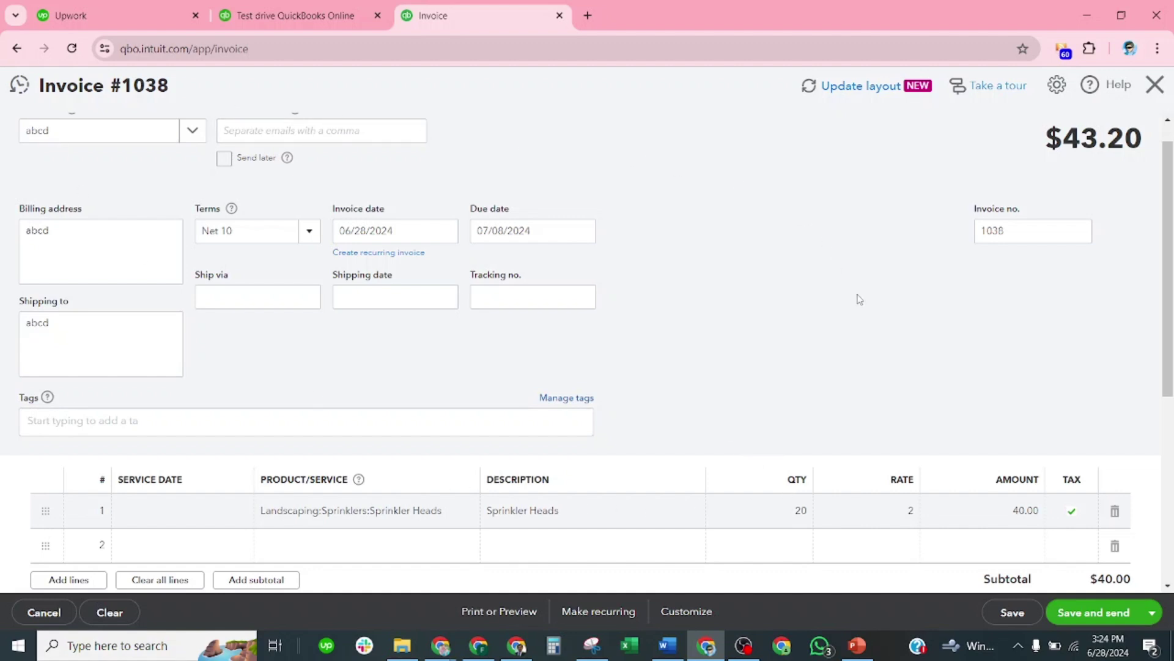
pyautogui.scroll(-5, 783, 288)
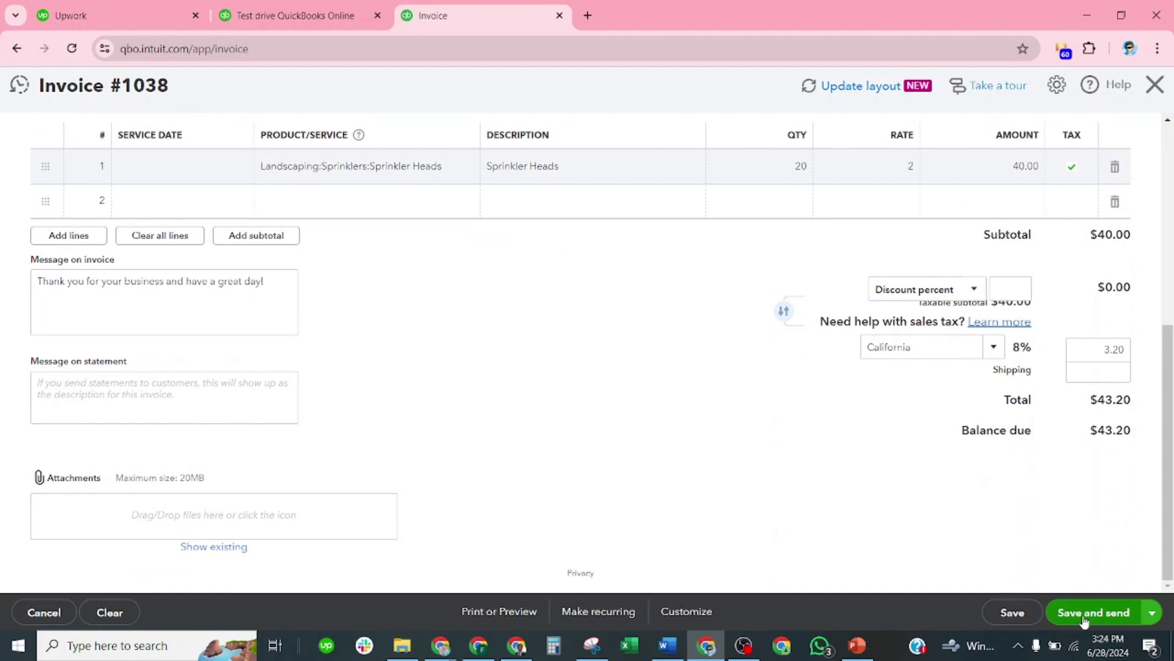
# Step: Save invoice 1038, enter the customer's email address, and mark it Send later
pyautogui.click(1013, 613)
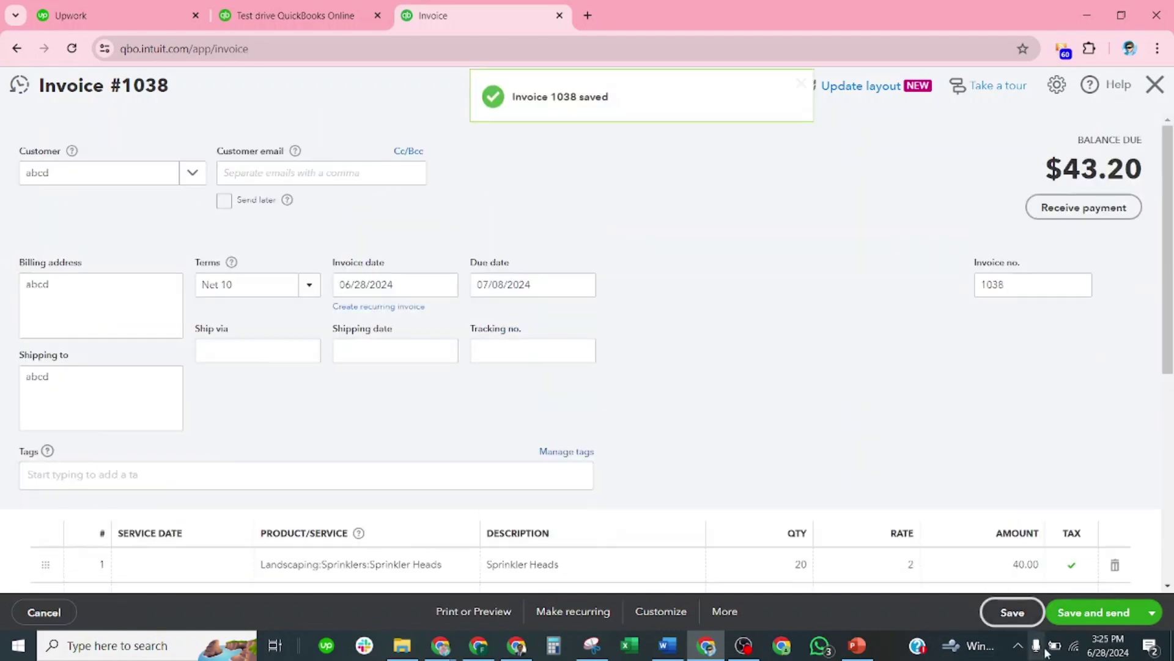
pyautogui.click(1126, 617)
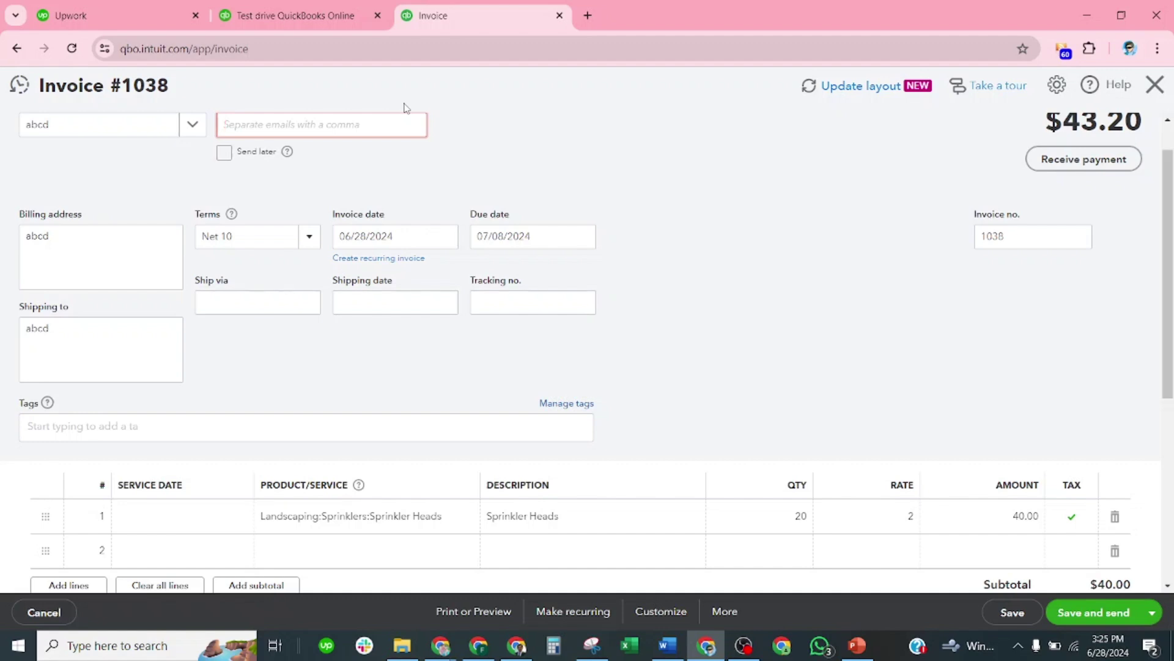
pyautogui.write('abcd')
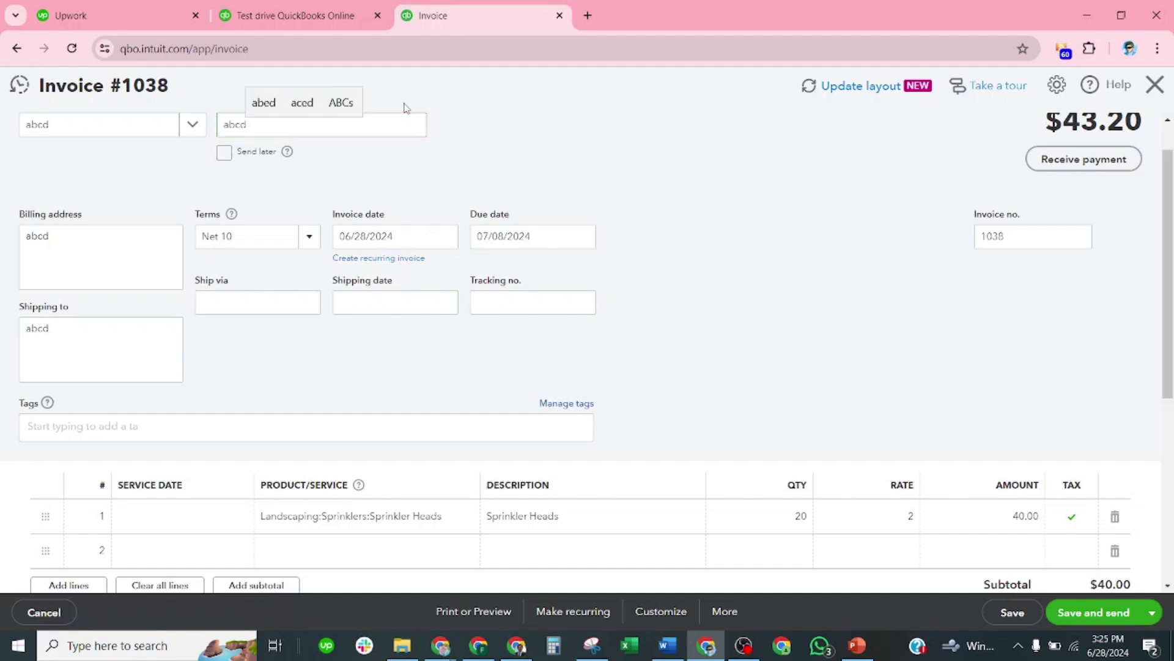
pyautogui.write('@')
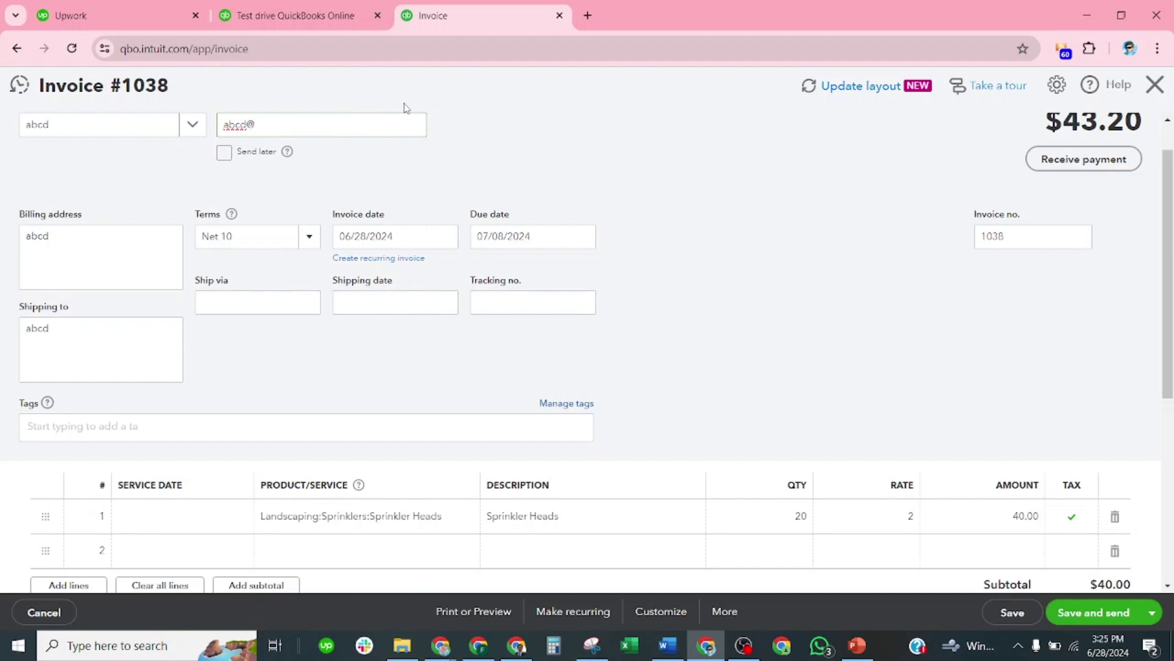
pyautogui.write('gmai')
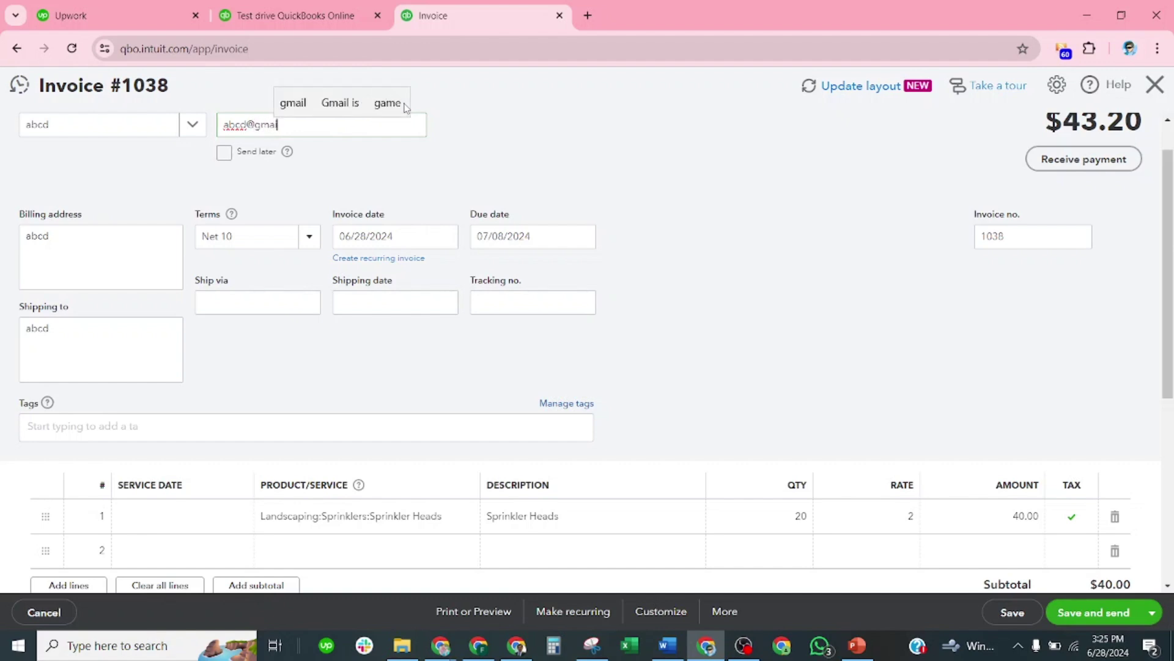
pyautogui.write('l.com')
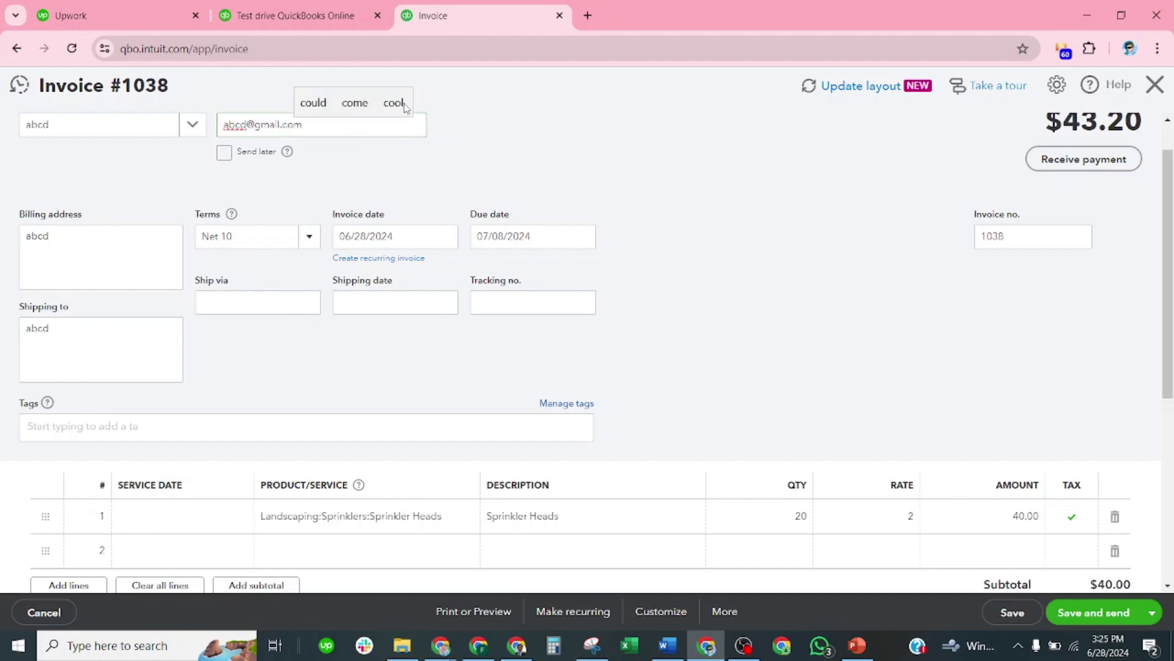
pyautogui.click(581, 140)
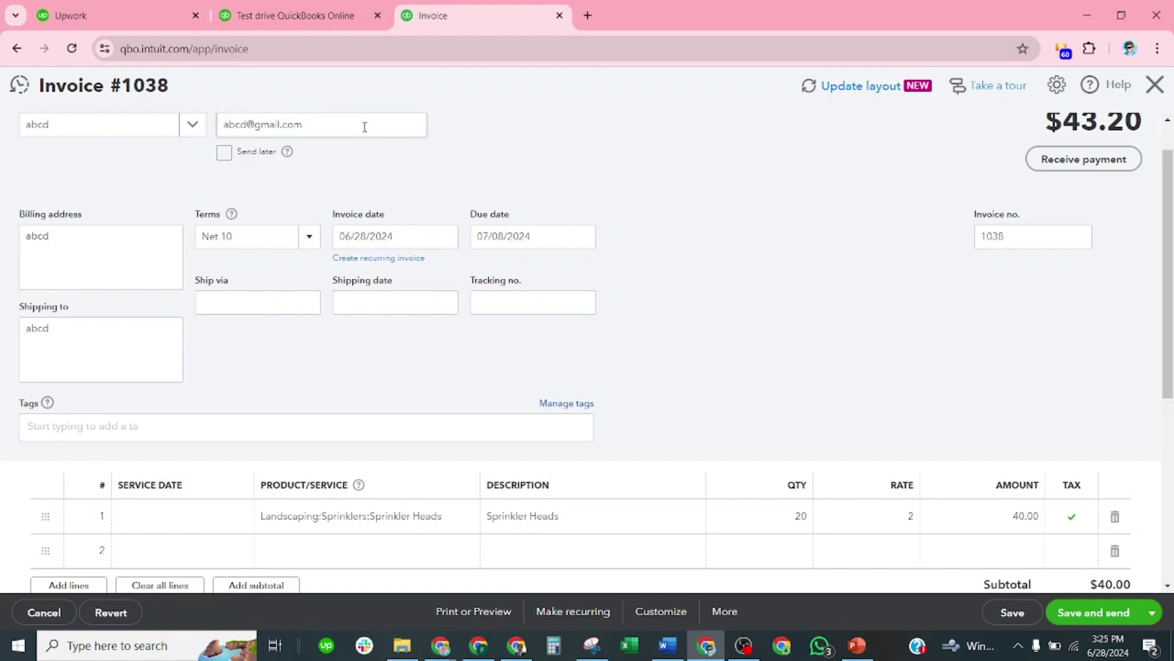
pyautogui.click(225, 153)
# Step: Untick Send later and send invoice 1038's email, which the sample company blocks
pyautogui.click(225, 153)
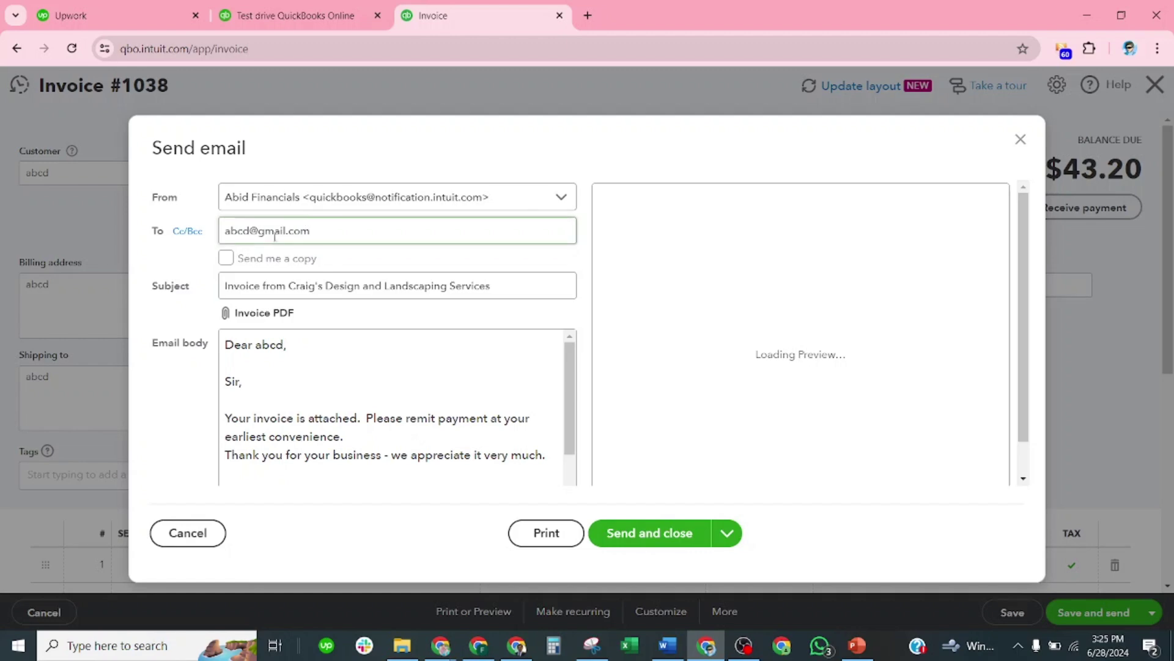
pyautogui.scroll(-4, 333, 372)
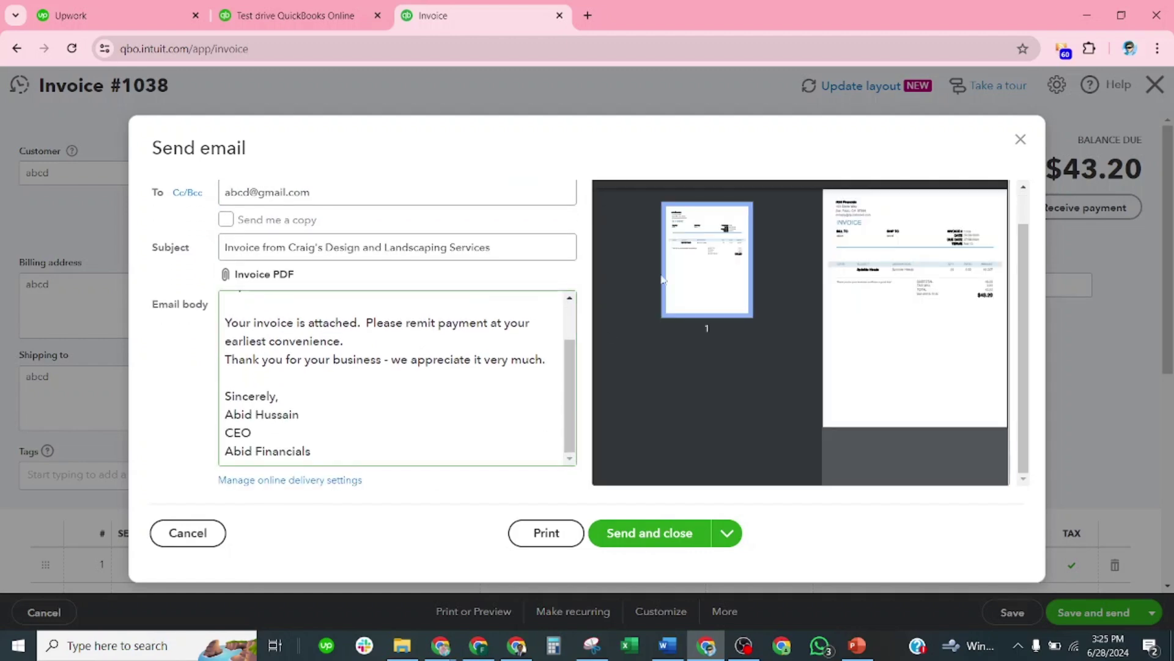
pyautogui.click(693, 531)
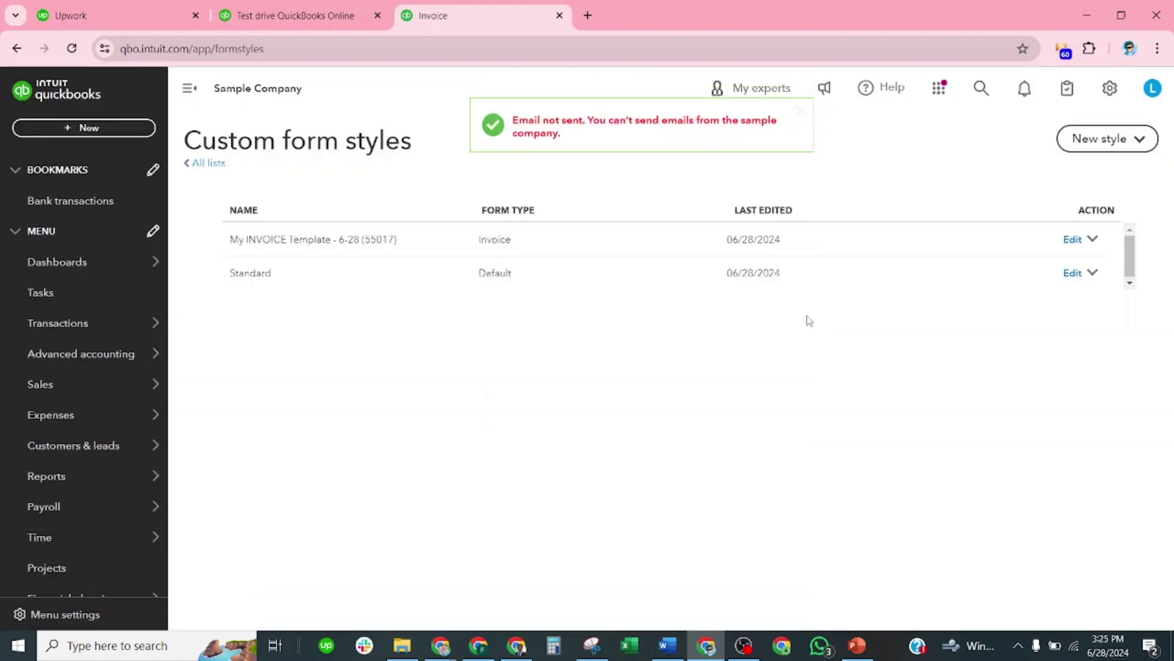
# Step: Dismiss the email-not-sent notice and open Create Statements from + New
pyautogui.click(800, 115)
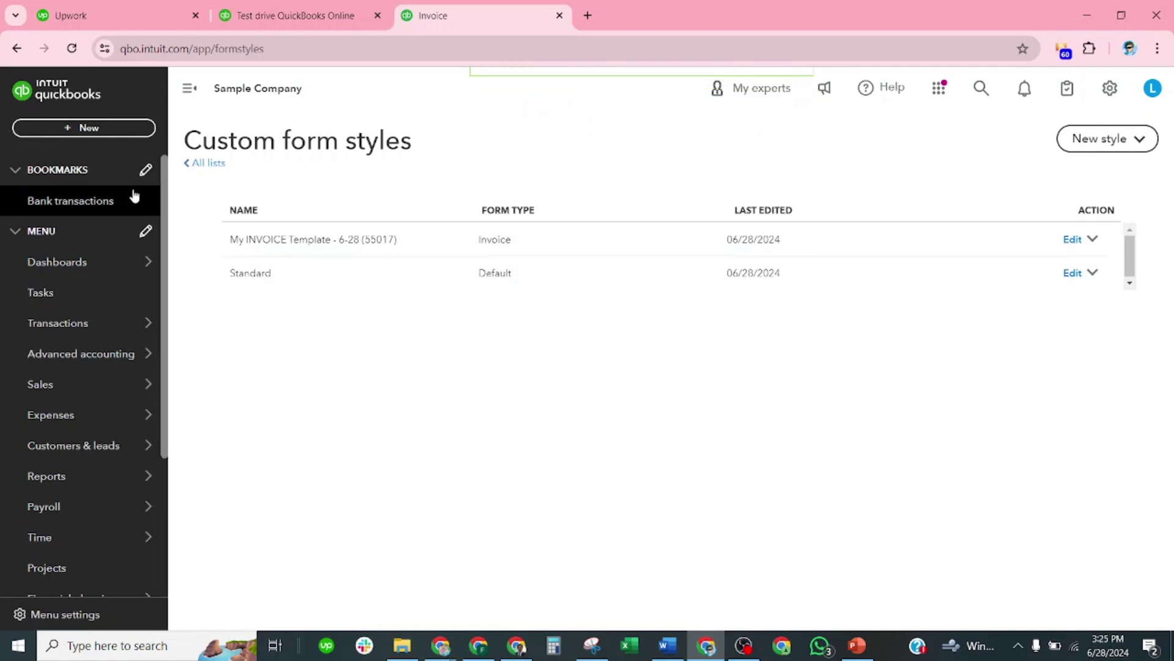
pyautogui.click(131, 128)
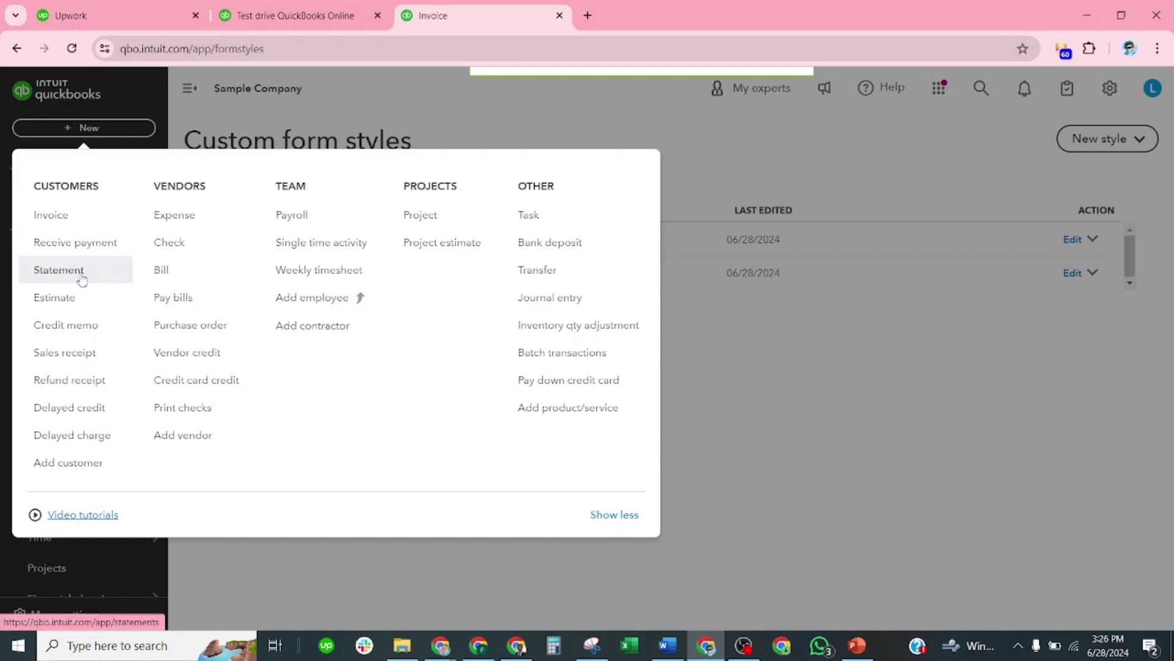
pyautogui.click(59, 270)
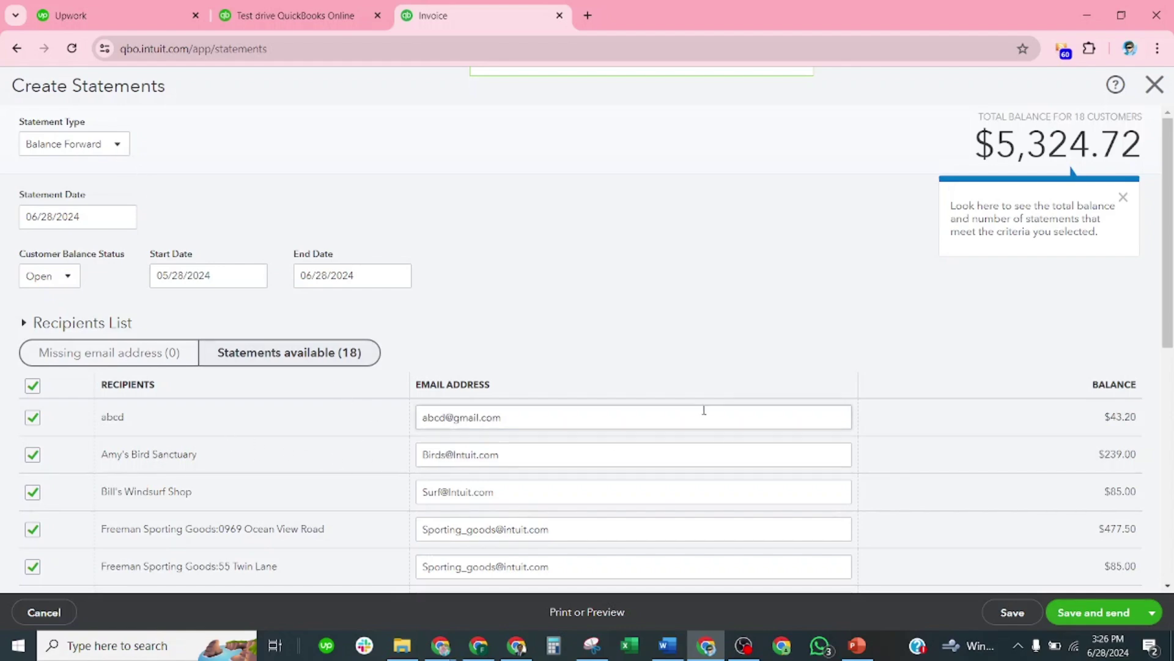
# Step: Review the 18 statement recipients, then open the Statement Type dropdown
pyautogui.scroll(-1, 996, 418)
pyautogui.scroll(-7, 996, 418)
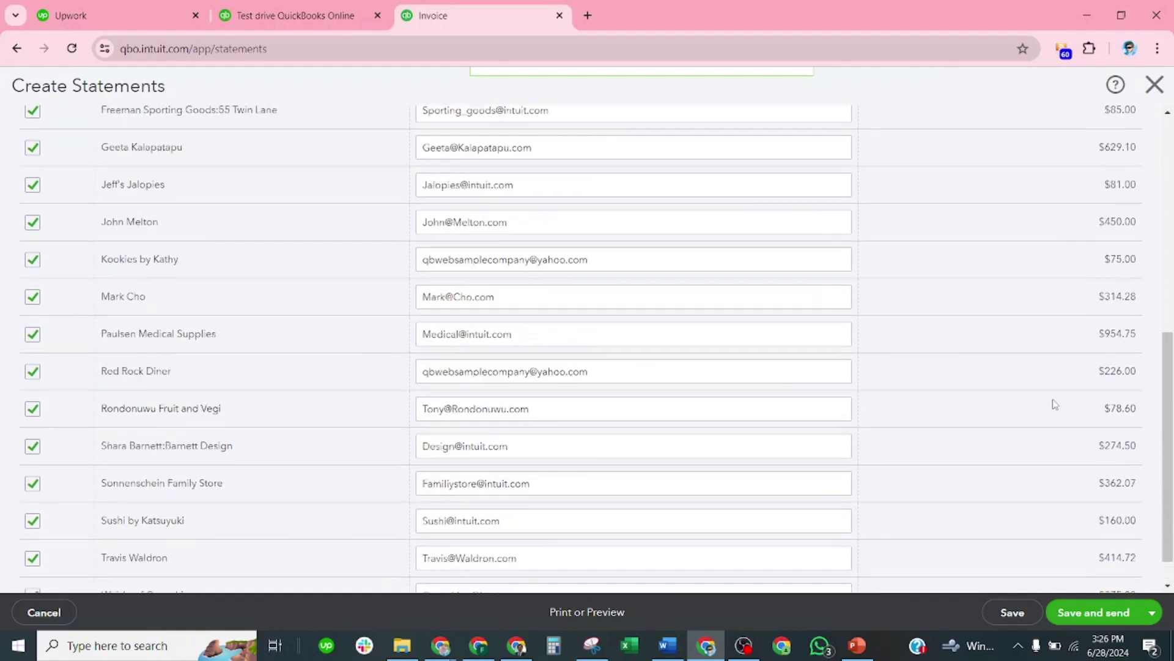
pyautogui.scroll(5, 1054, 401)
pyautogui.scroll(3, 1037, 339)
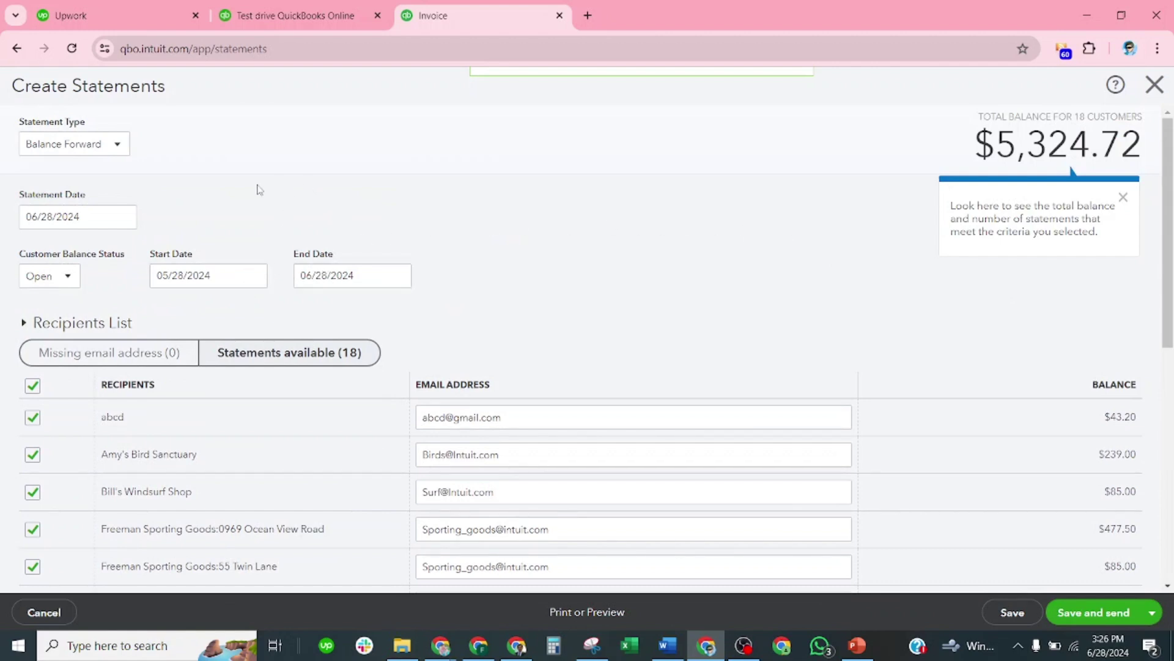
pyautogui.click(119, 145)
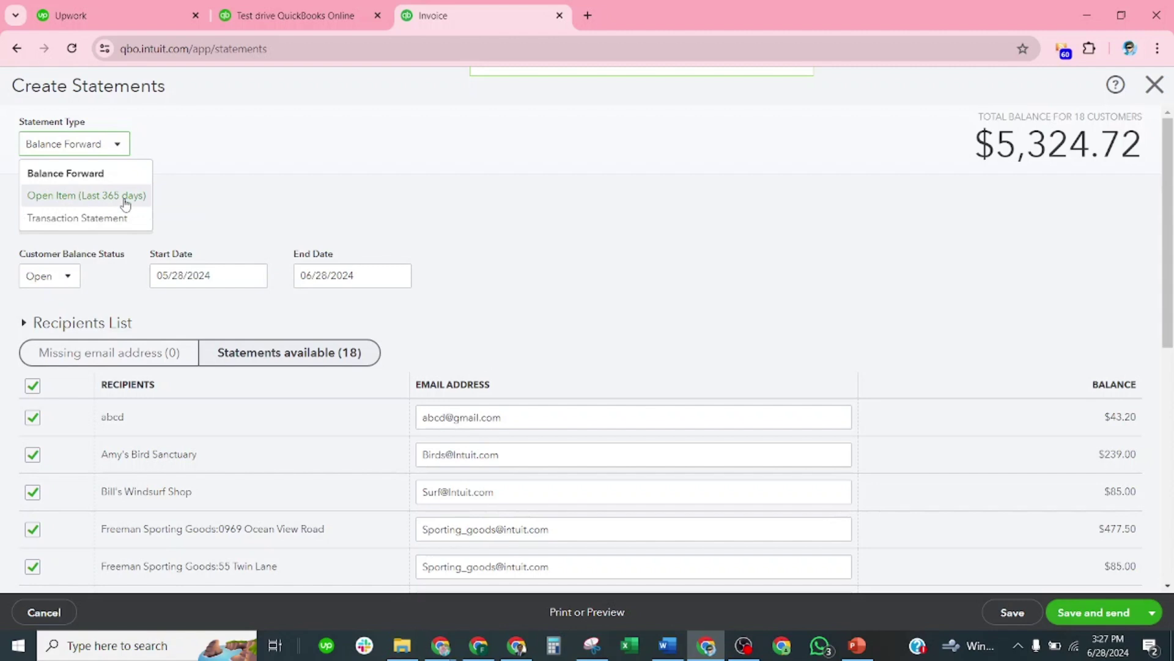
# Step: Try Open Item (Last 365 days) and Transaction Statement types, keeping Open balance status
pyautogui.click(79, 196)
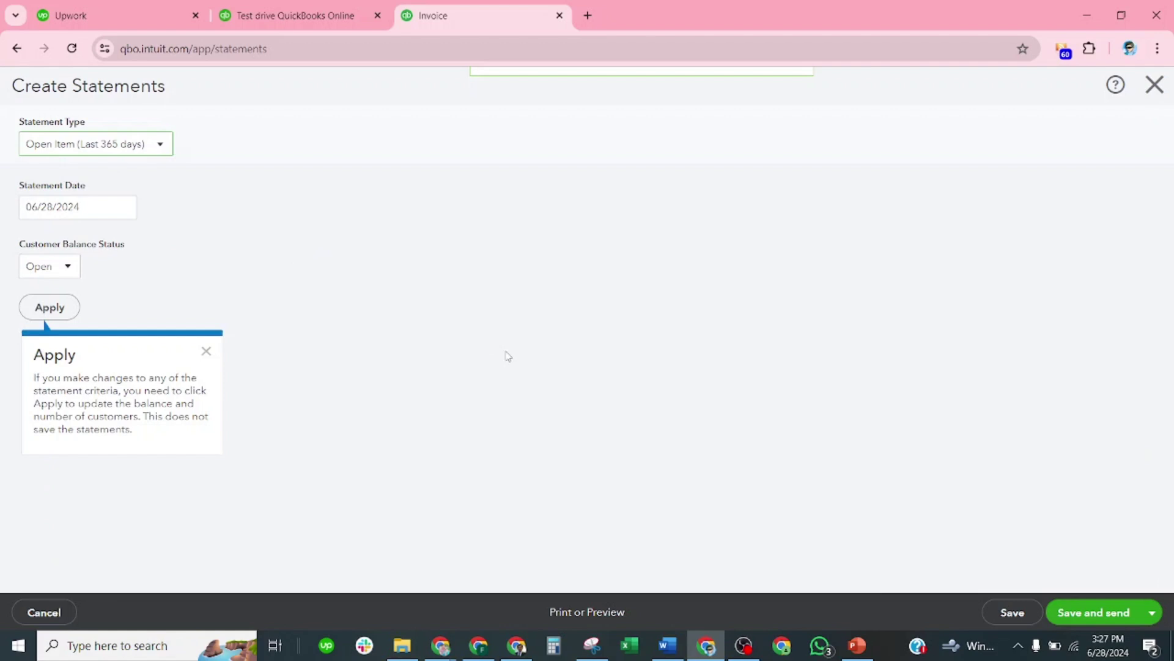
pyautogui.click(150, 144)
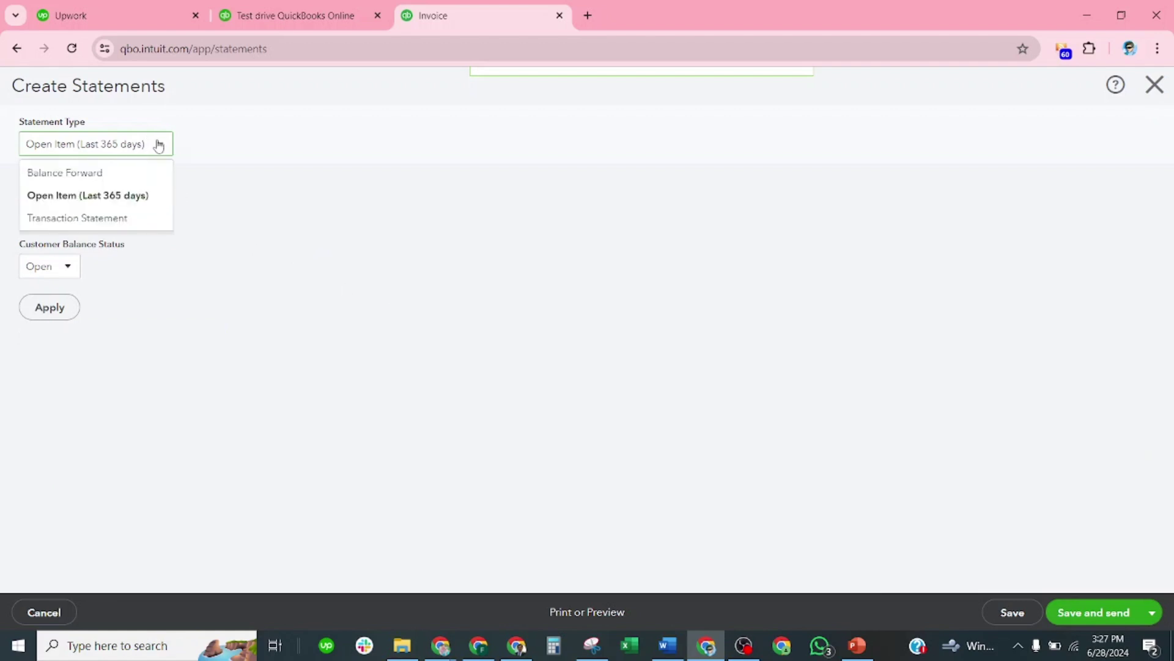
pyautogui.click(91, 220)
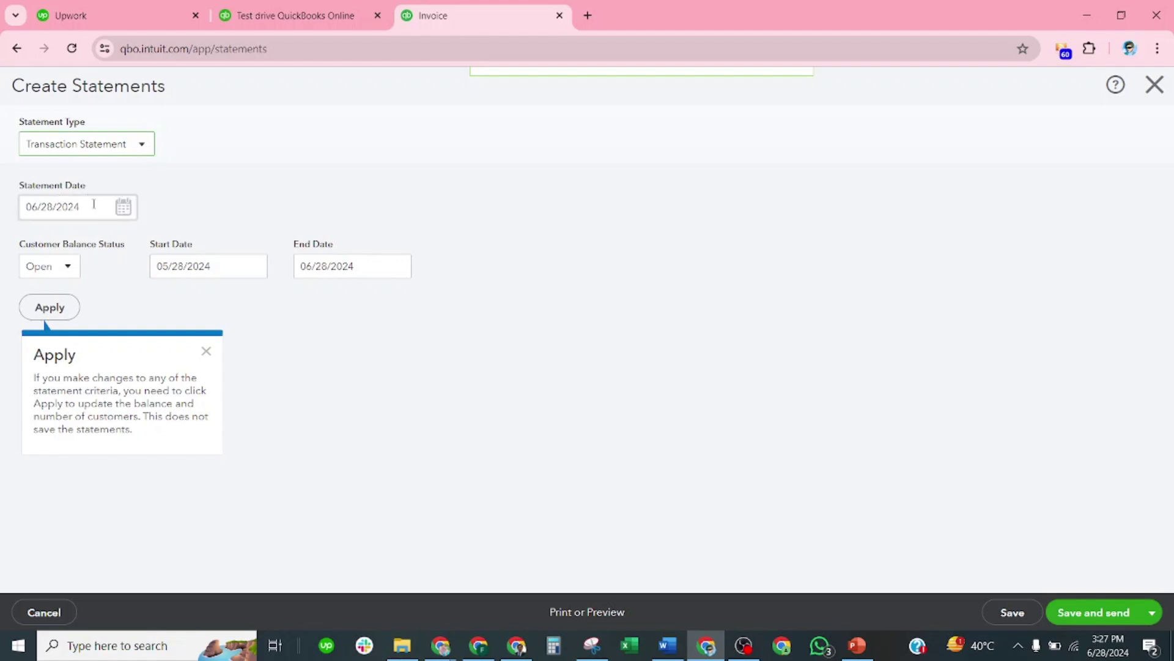
pyautogui.click(72, 269)
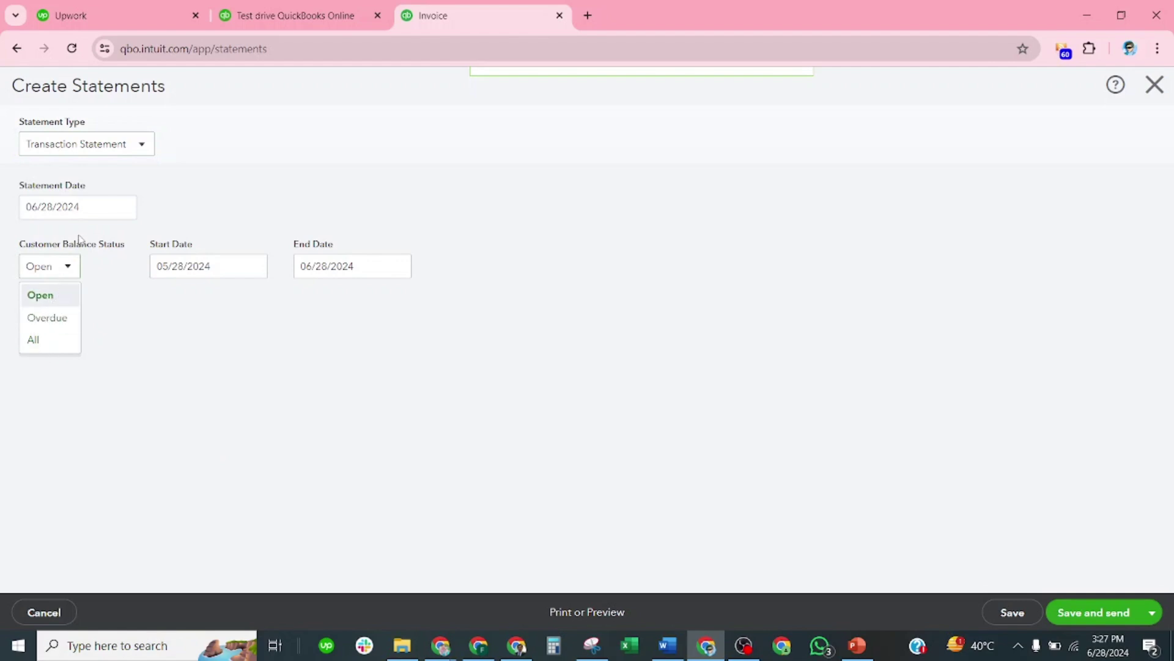
pyautogui.click(227, 202)
# Step: Return to Balance Forward statements and save them
pyautogui.click(142, 146)
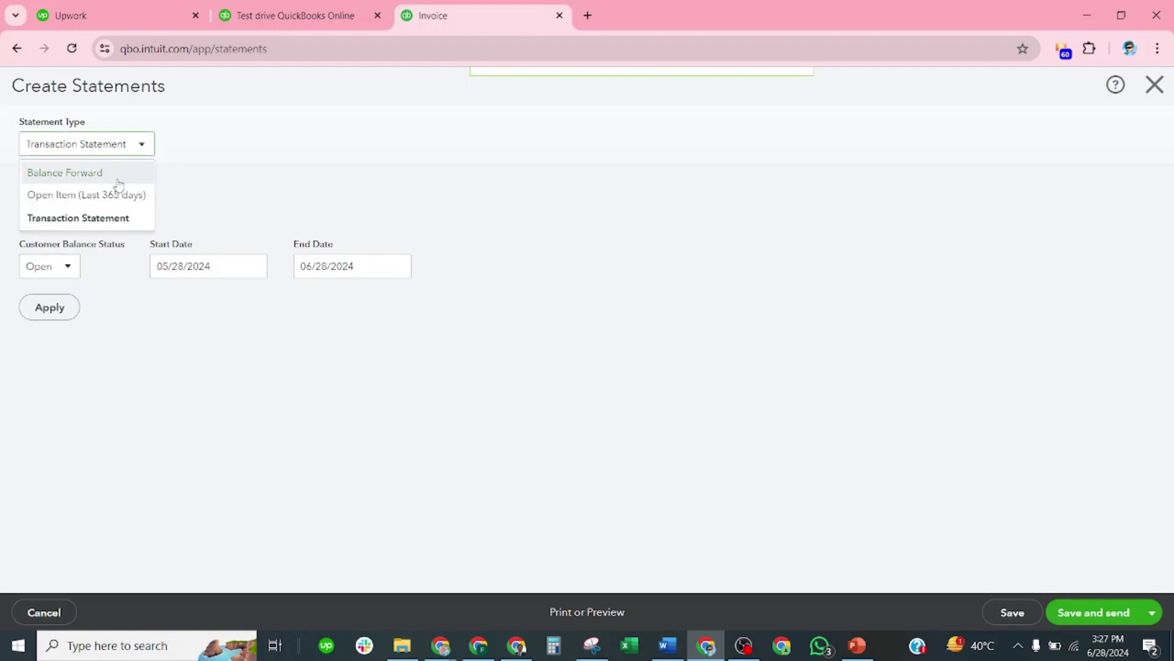
pyautogui.click(112, 174)
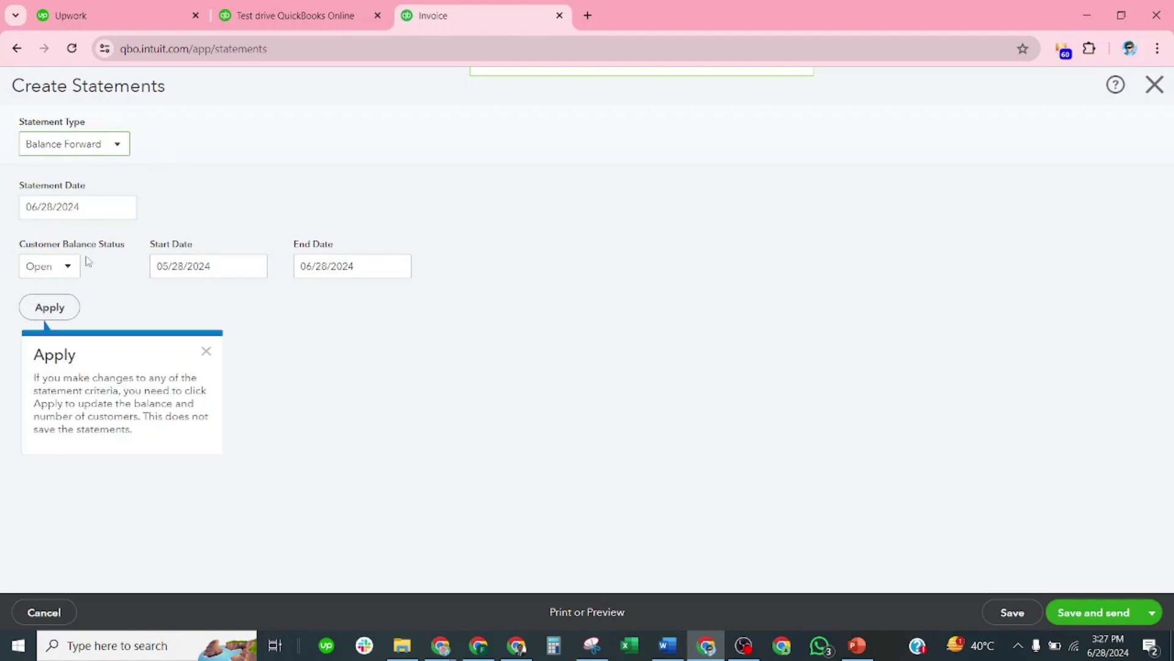
pyautogui.click(206, 351)
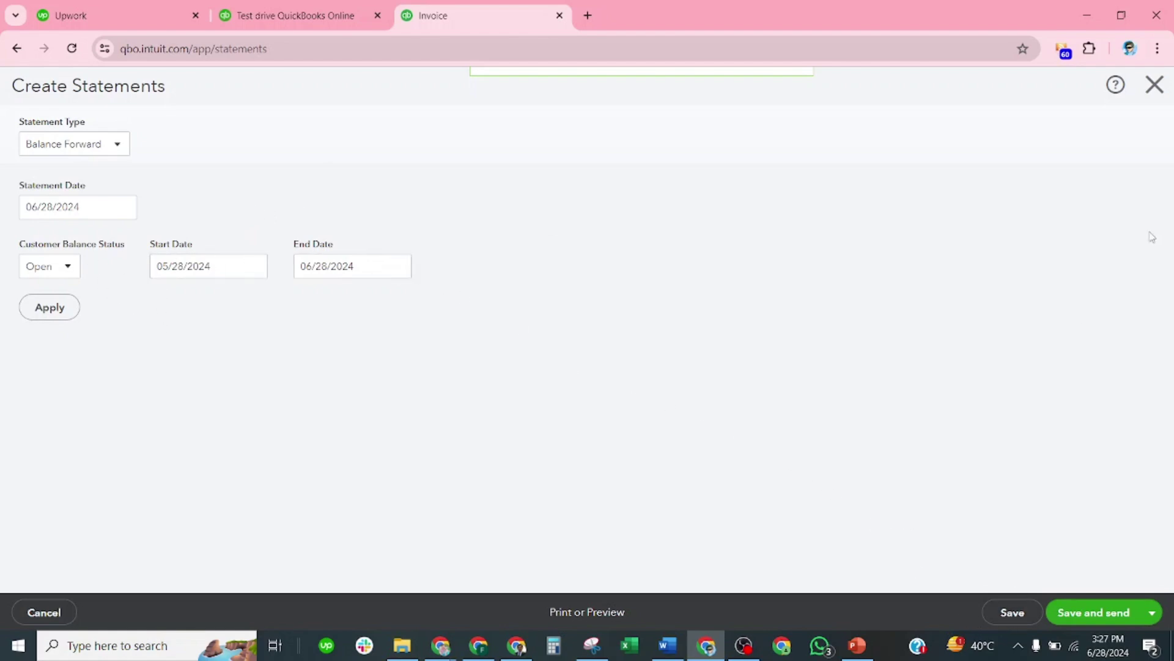
pyautogui.click(1015, 612)
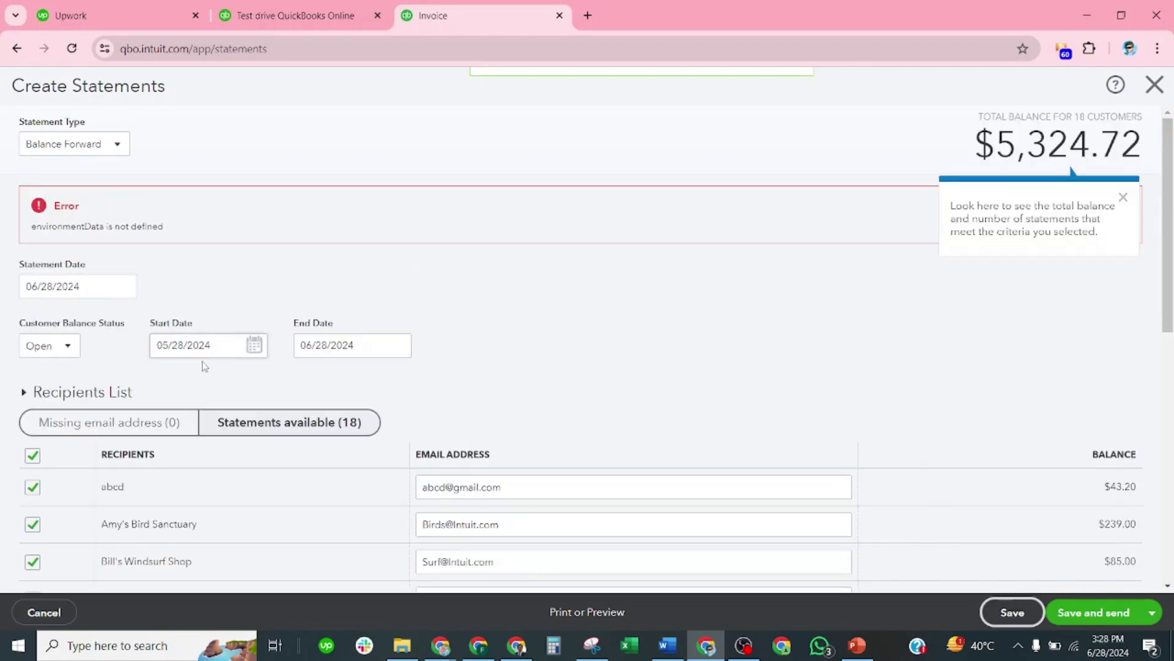
# Step: Scroll through the list of 18 Balance Forward statement recipients
pyautogui.scroll(-6, 229, 375)
pyautogui.scroll(-3, 233, 377)
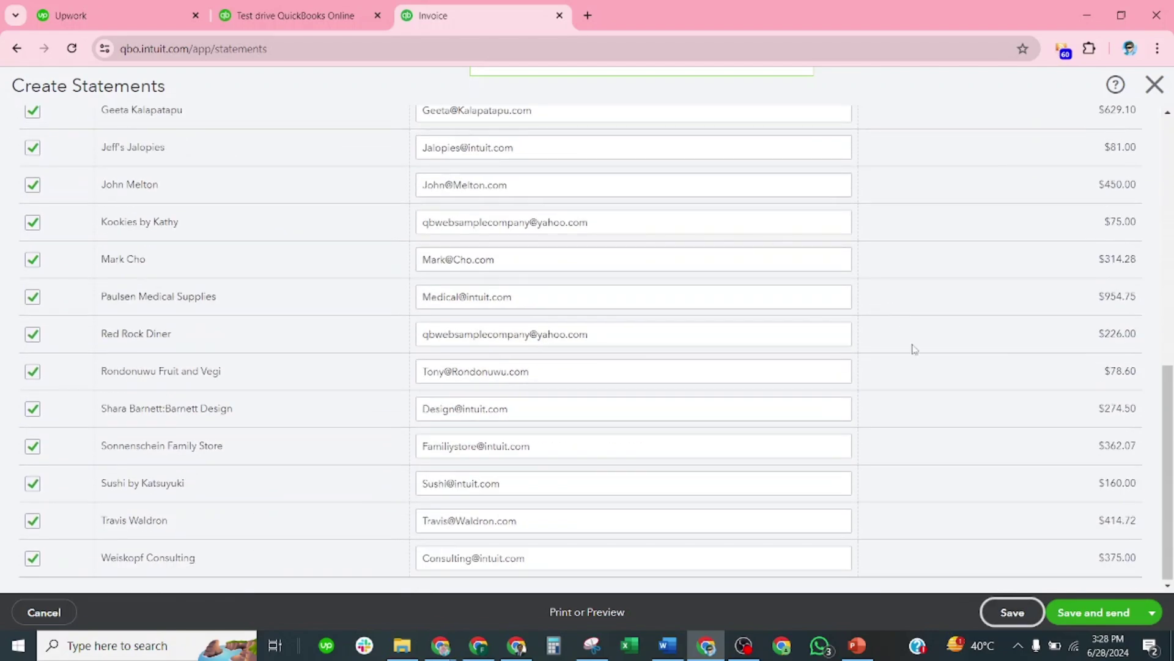
pyautogui.scroll(5, 387, 177)
pyautogui.scroll(4, 386, 177)
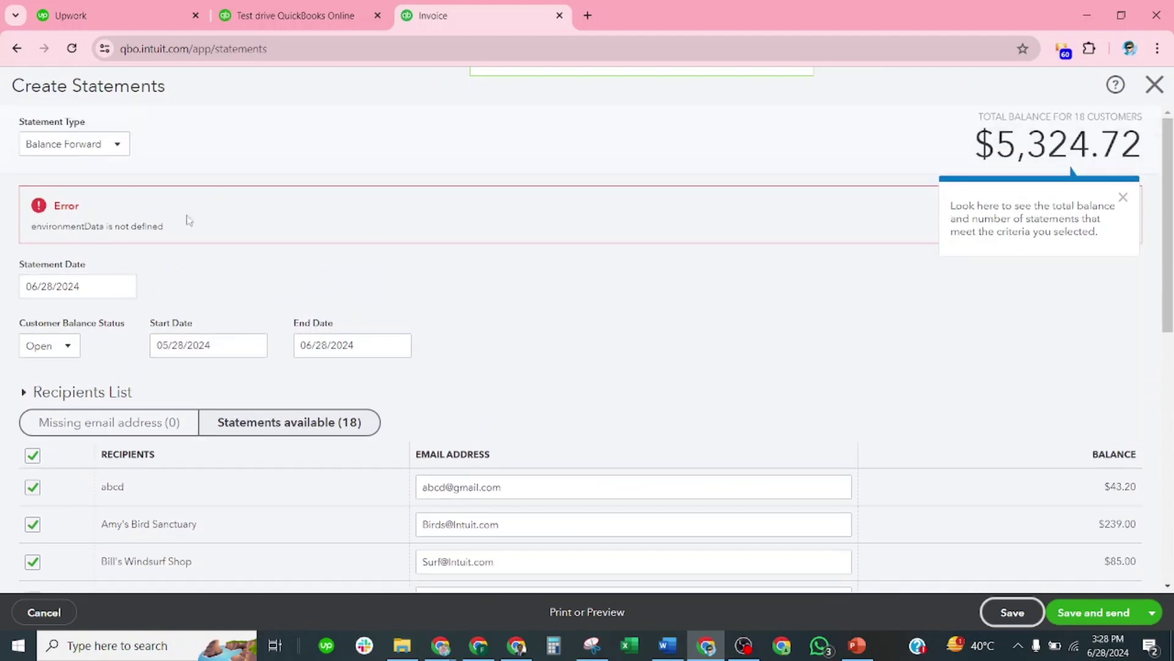
pyautogui.scroll(-3, 190, 220)
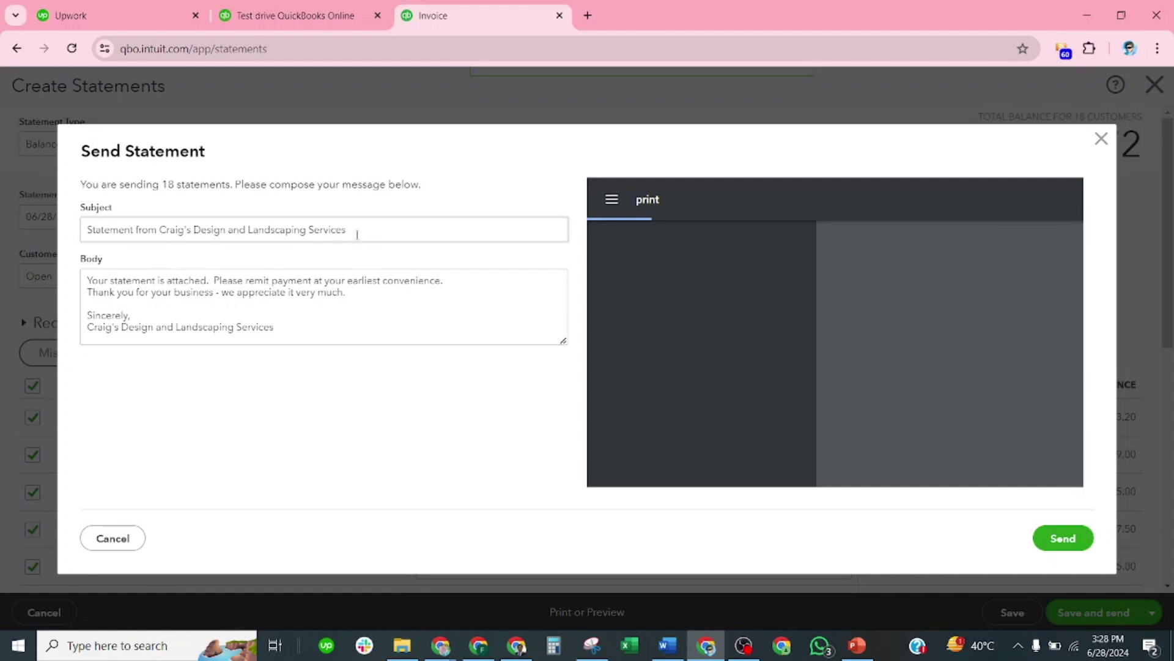
# Step: Replace the old company name in the email subject with the sender's business name
pyautogui.moveTo(357, 235); pyautogui.dragTo(158, 229)
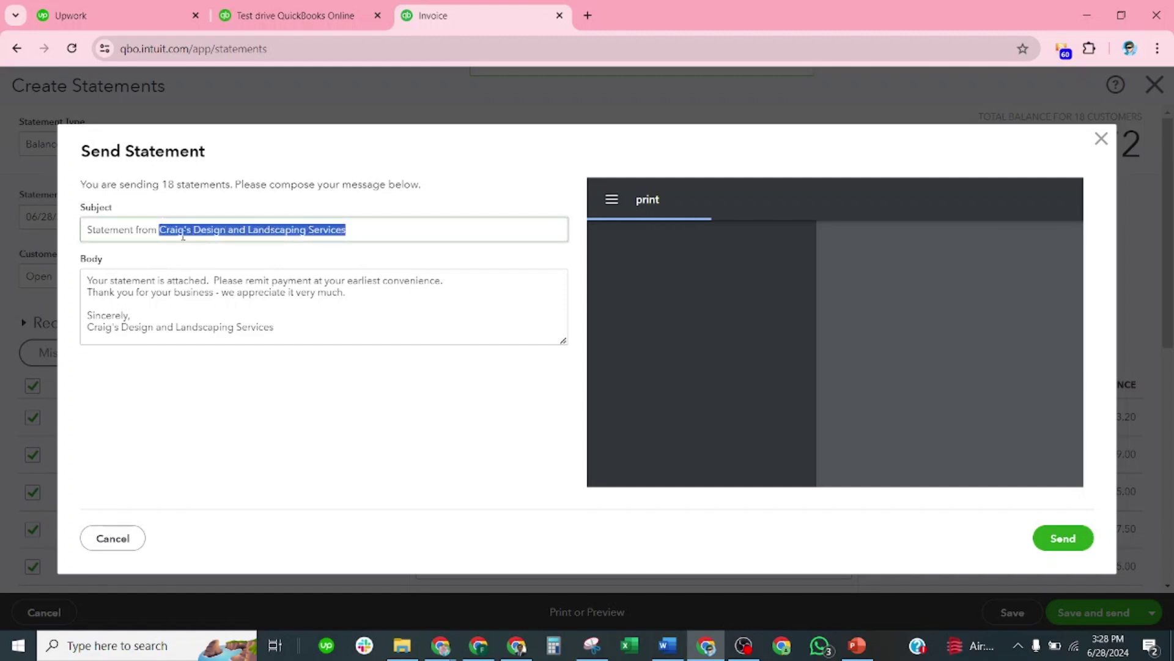
pyautogui.write('Abid F')
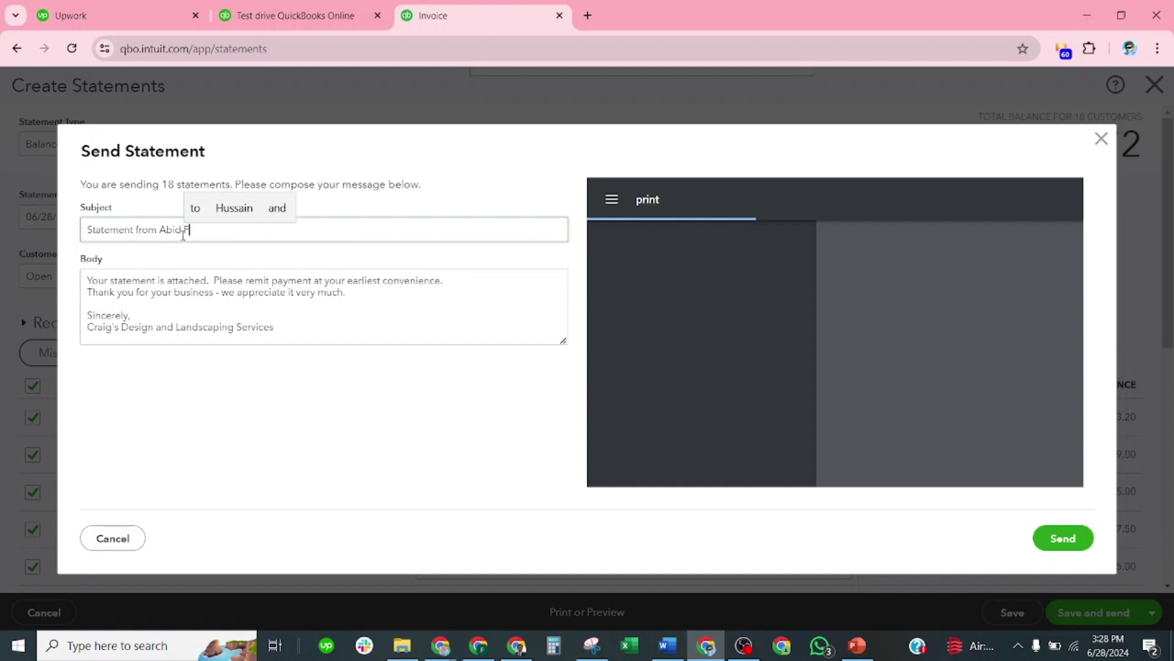
pyautogui.write('inancial')
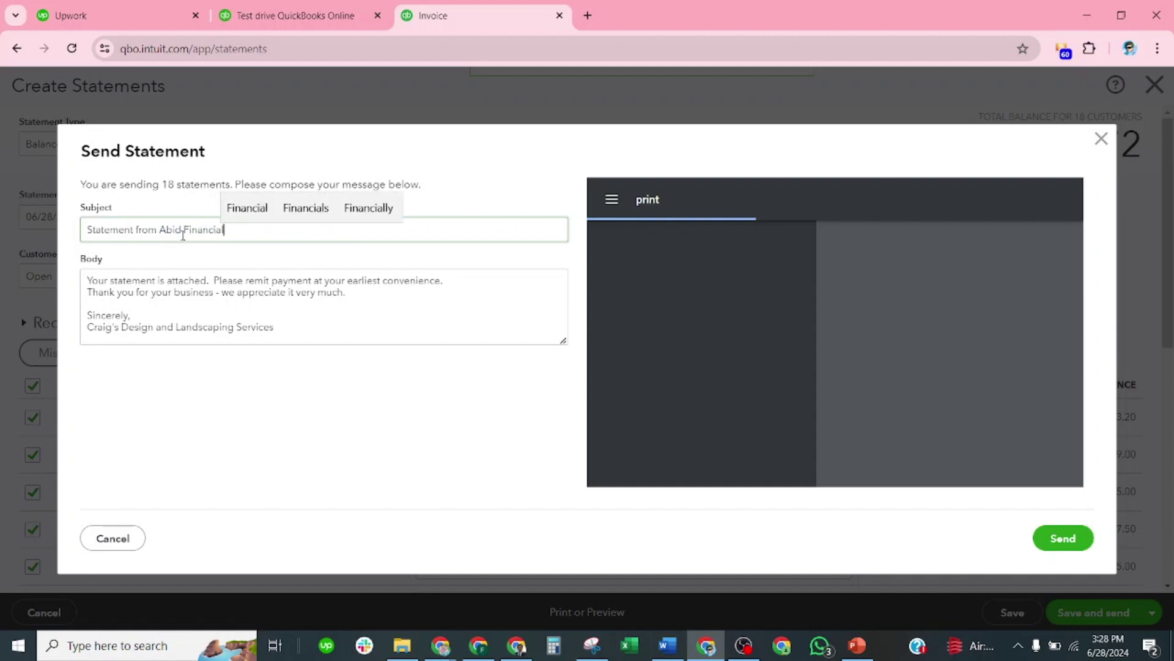
pyautogui.write('s')
pyautogui.click(126, 370)
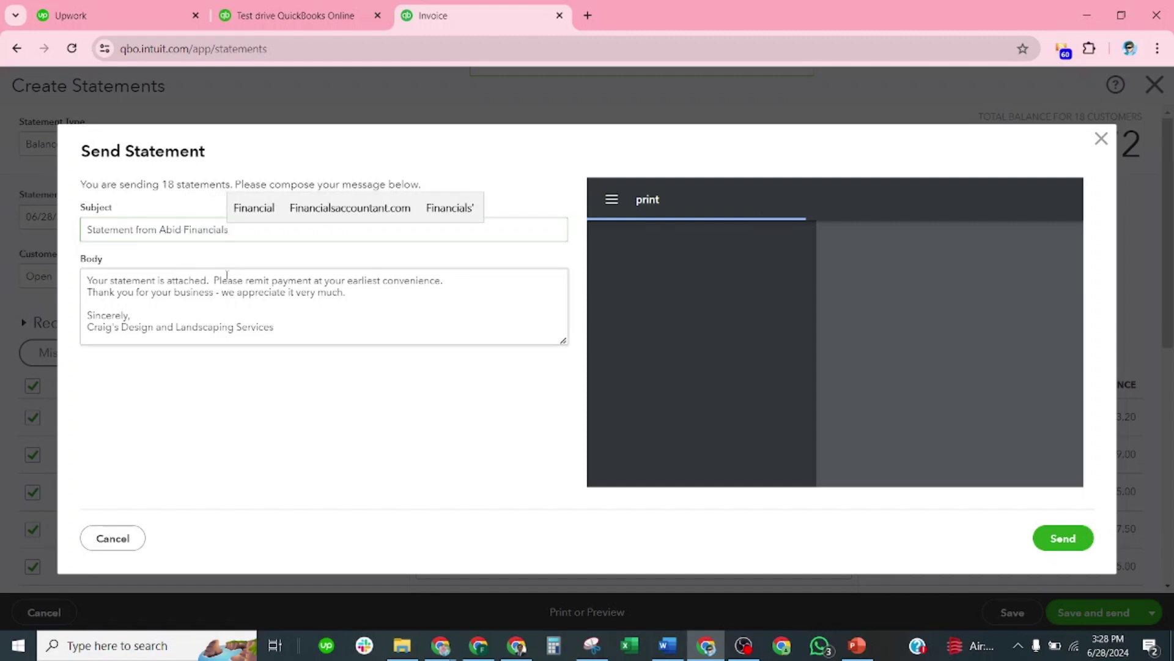
# Step: Replace the company name in the signature with the sender's own name
pyautogui.moveTo(160, 230); pyautogui.dragTo(229, 231)
pyautogui.hotkey('ctrl', 'c')
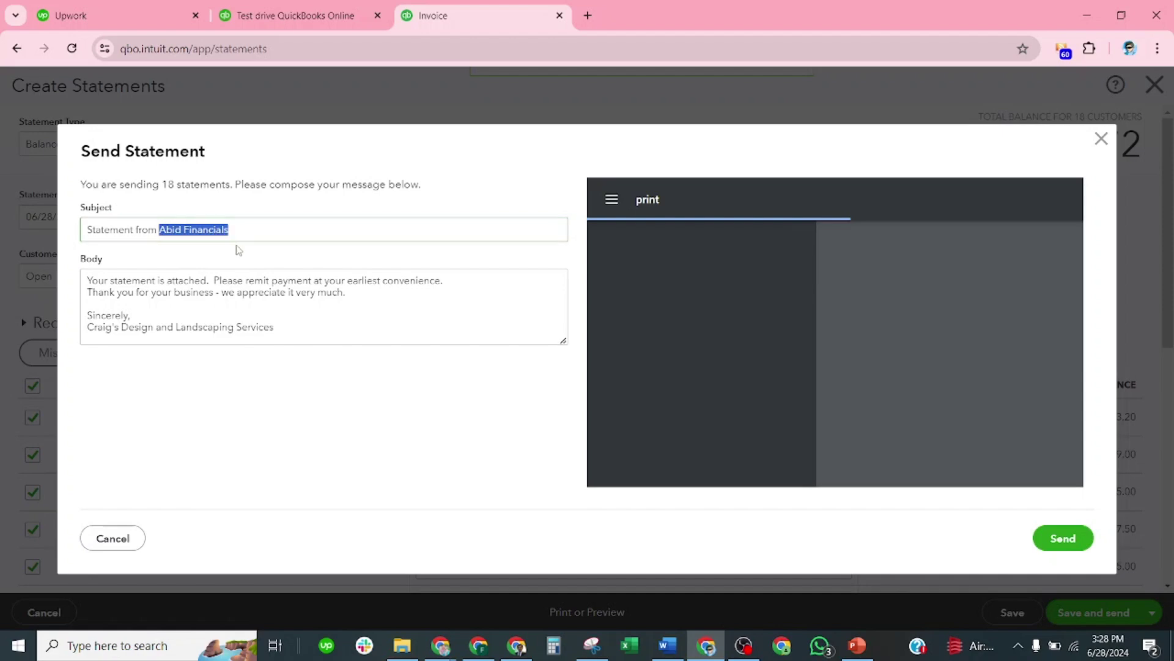
pyautogui.moveTo(279, 328); pyautogui.dragTo(78, 331)
pyautogui.hotkey('ctrl', 'v')
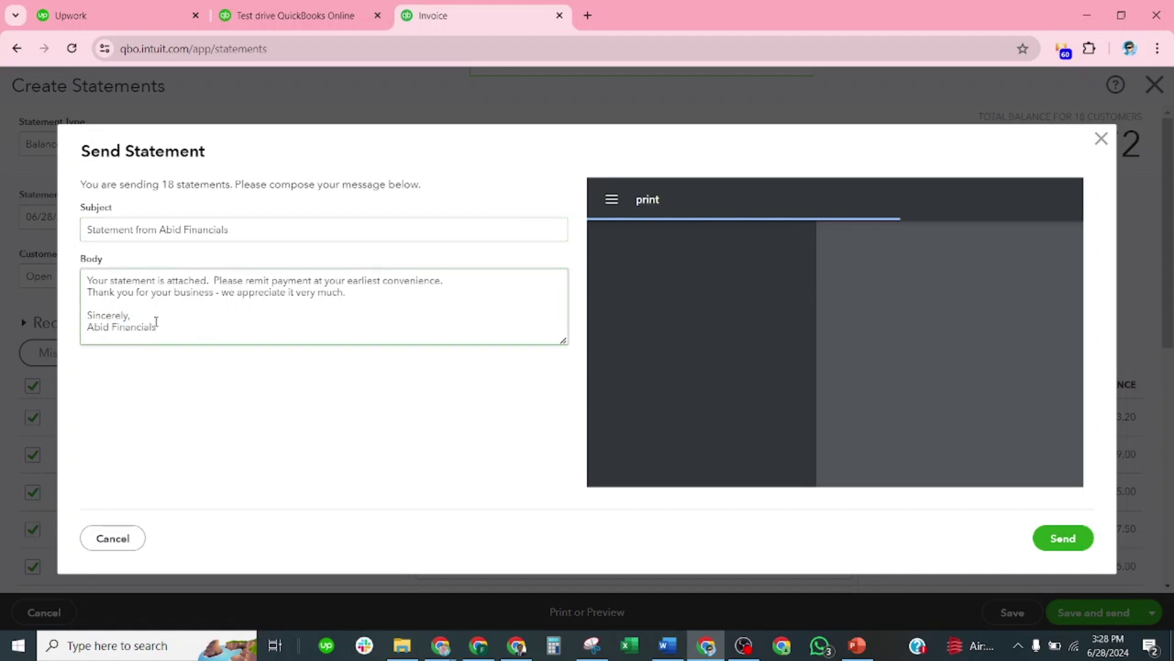
pyautogui.press('BackSpace')
pyautogui.press('BackSpace')
pyautogui.press('BackSpace')
pyautogui.press('BackSpace')
pyautogui.press('BackSpace')
pyautogui.press('BackSpace')
pyautogui.write('Hussain')
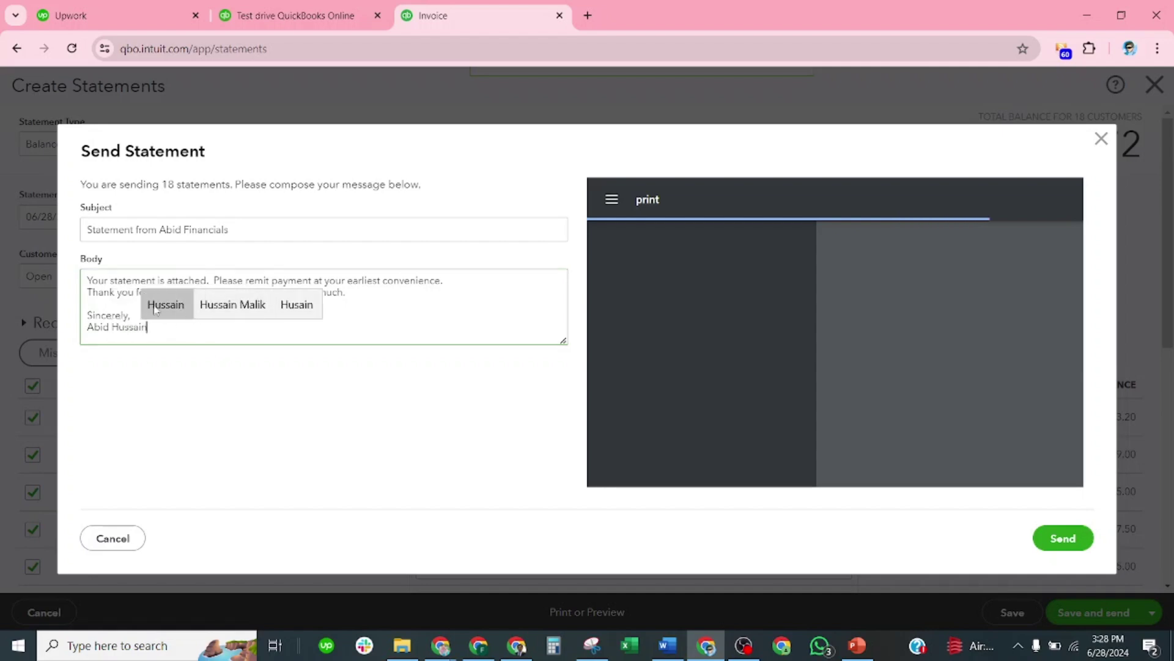
# Step: Add the greeting 'Sir,' on its own line at the top of the message
pyautogui.click(87, 280)
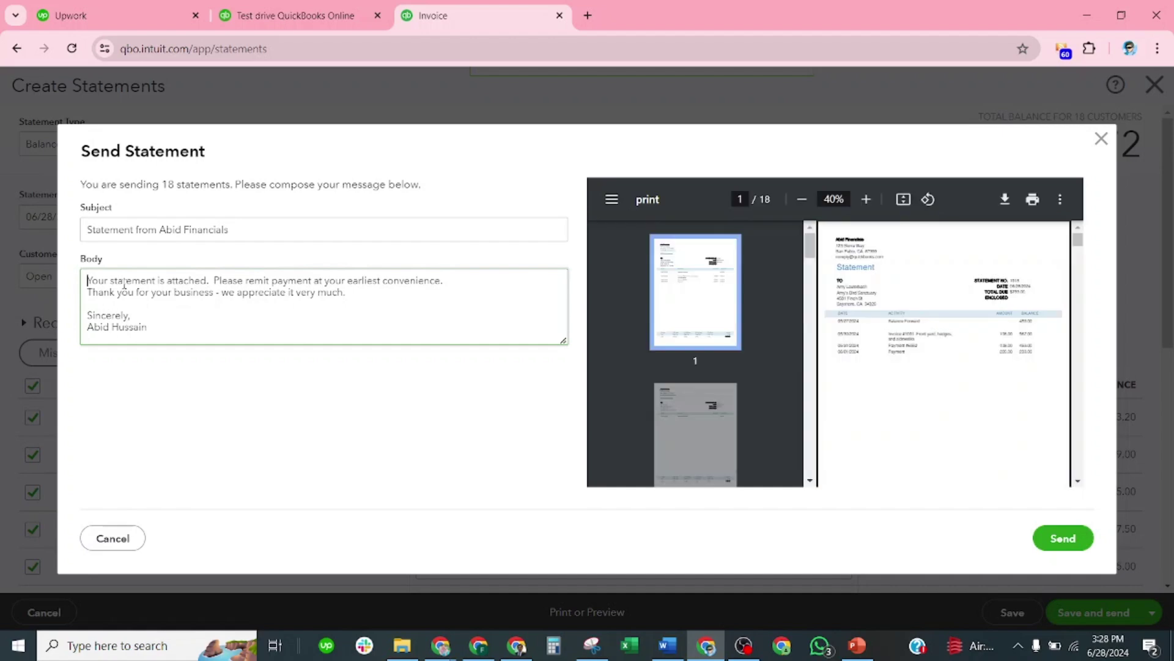
pyautogui.write('Sir')
pyautogui.press('BackSpace')
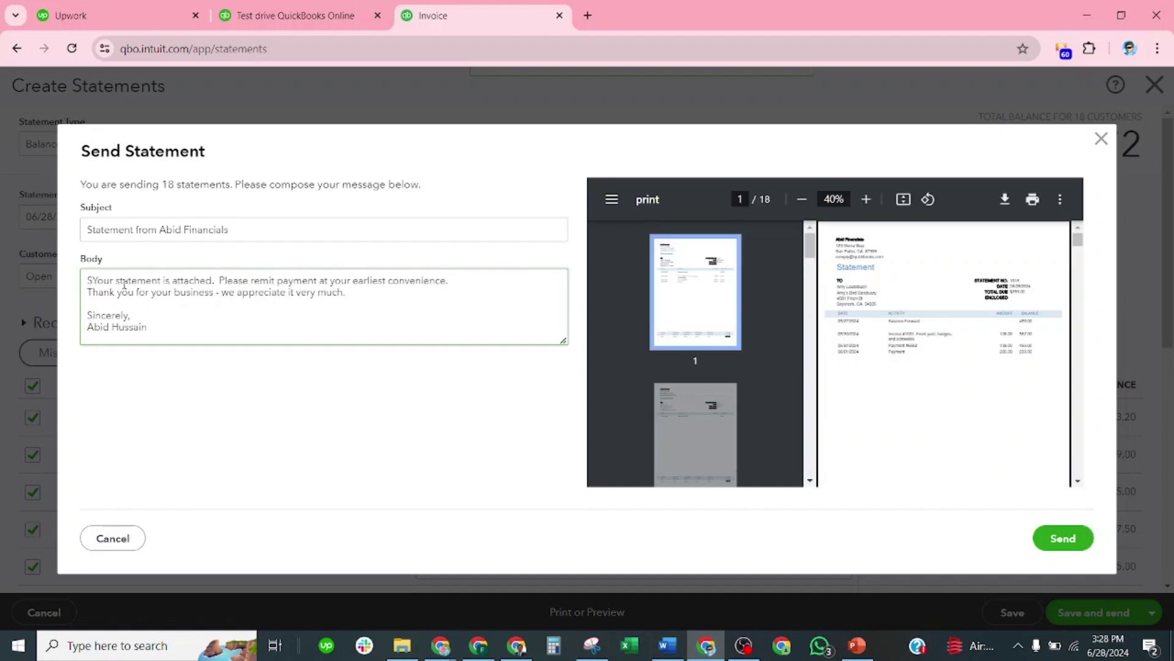
pyautogui.write('ir,')
pyautogui.press('BackSpace')
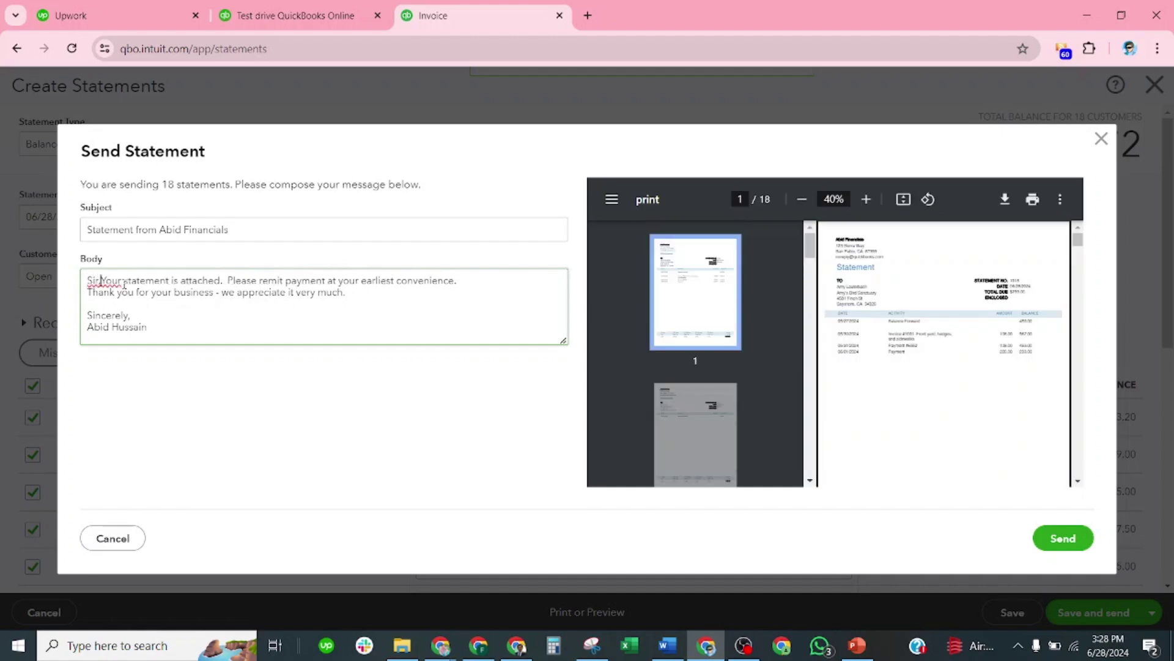
pyautogui.write(',')
pyautogui.press('Return')
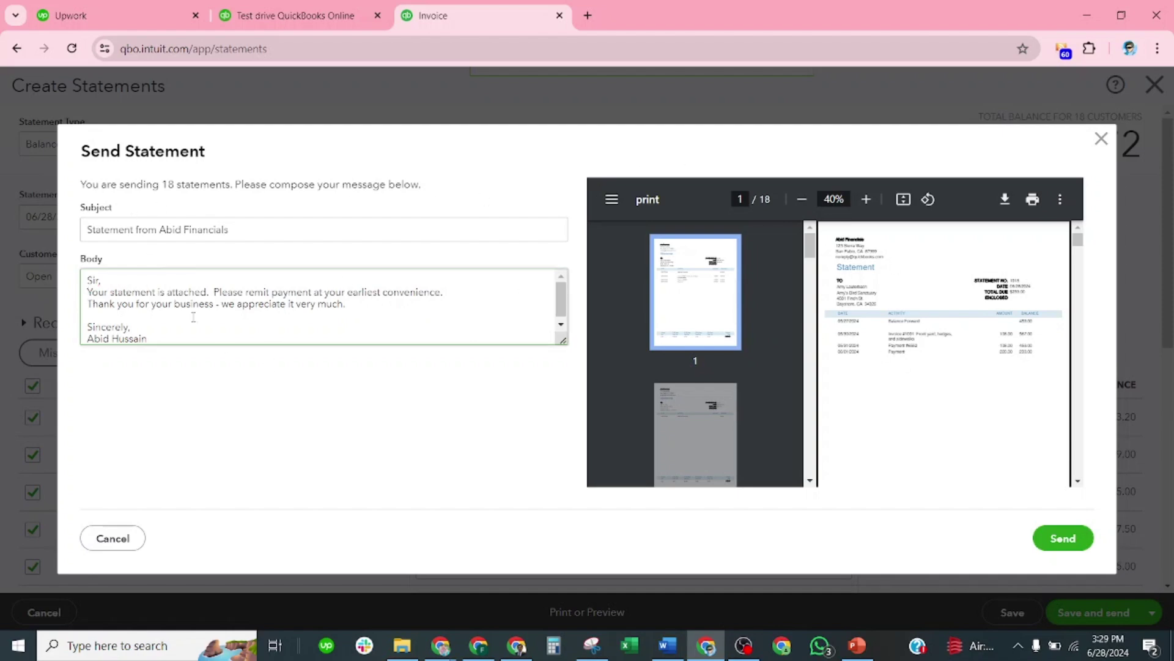
# Step: Send all 18 statements, then create a new invoice, #1039
pyautogui.click(1057, 538)
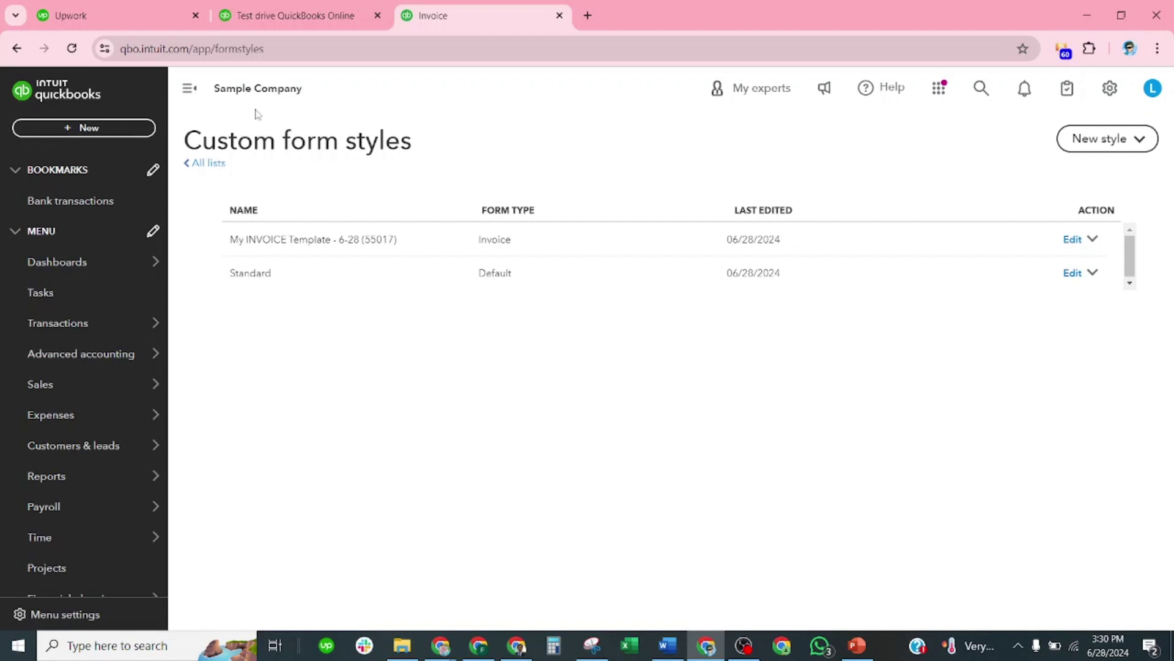
pyautogui.click(128, 130)
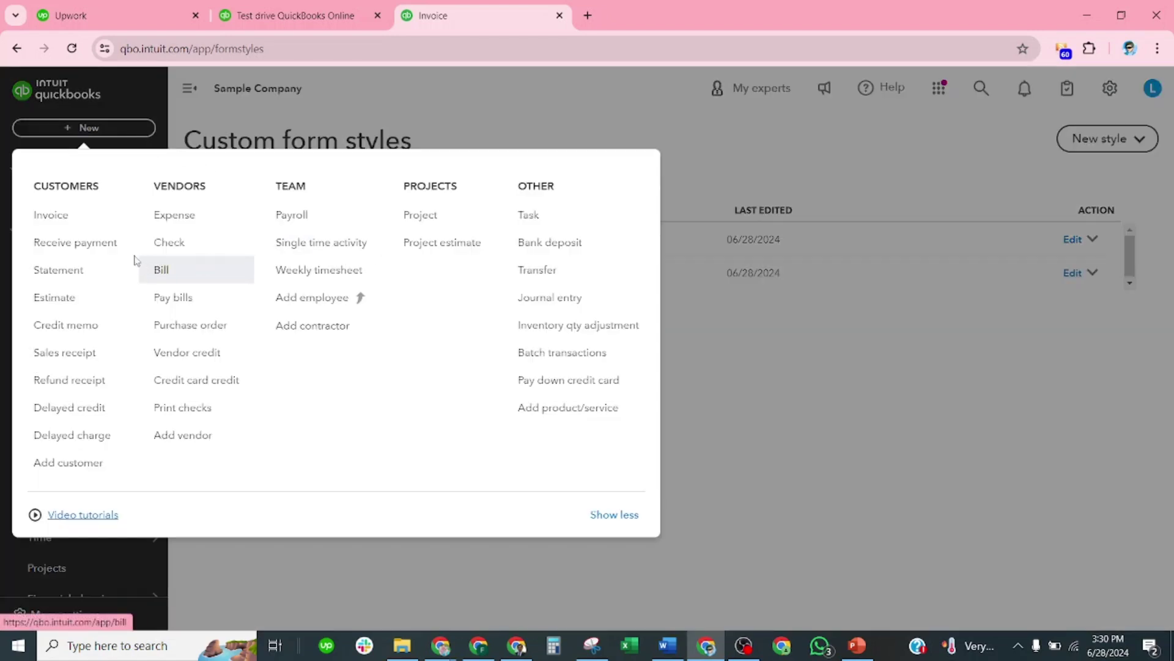
pyautogui.click(56, 218)
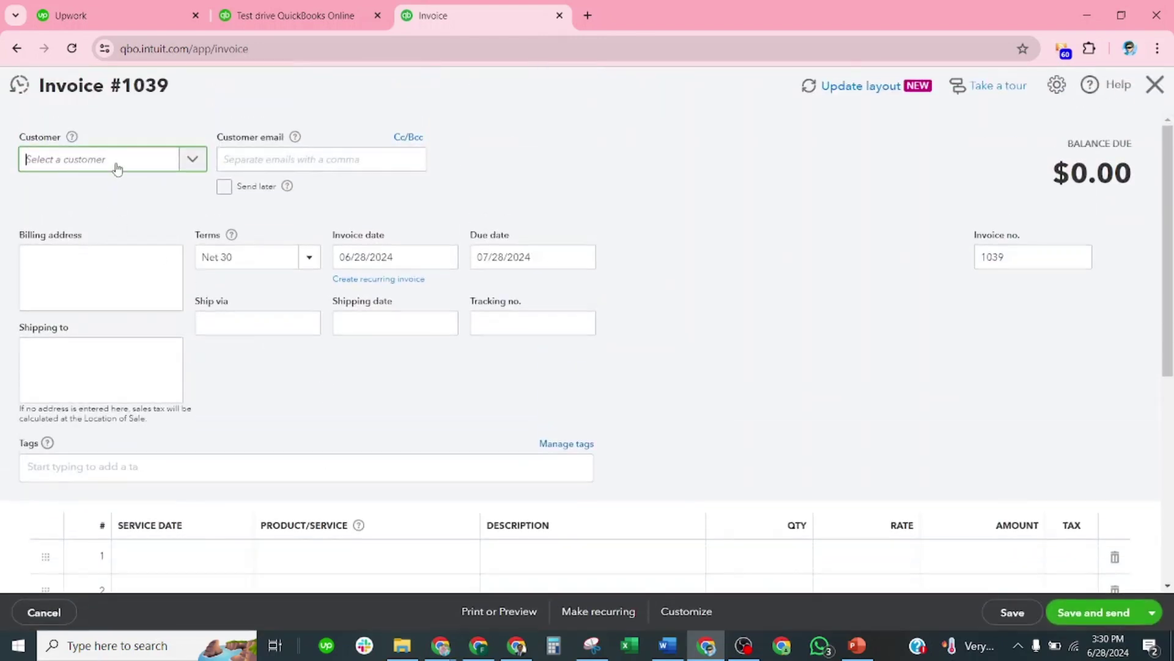
# Step: Add xyz as a new customer and assign it to the invoice
pyautogui.write('xyz')
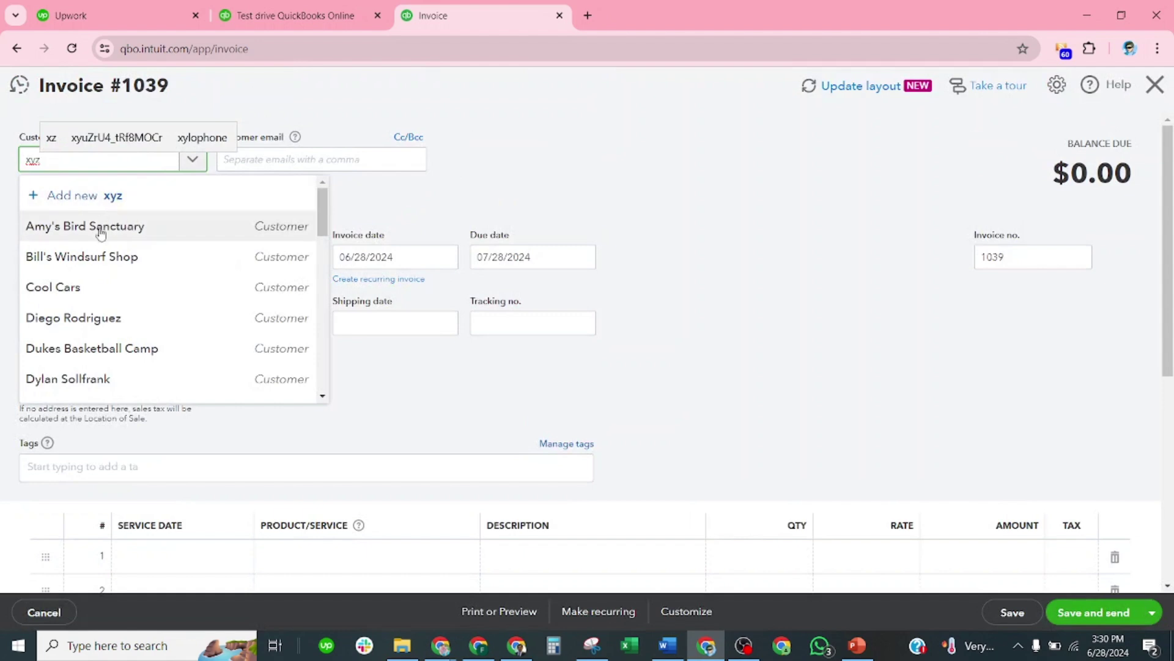
pyautogui.click(101, 196)
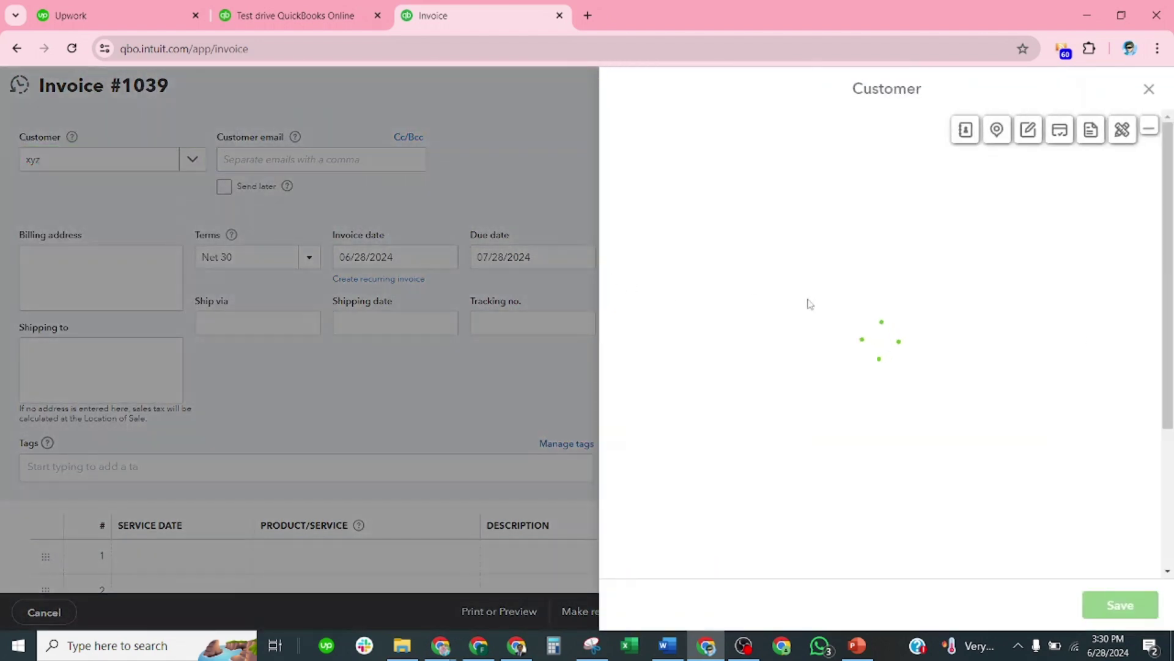
pyautogui.click(1108, 606)
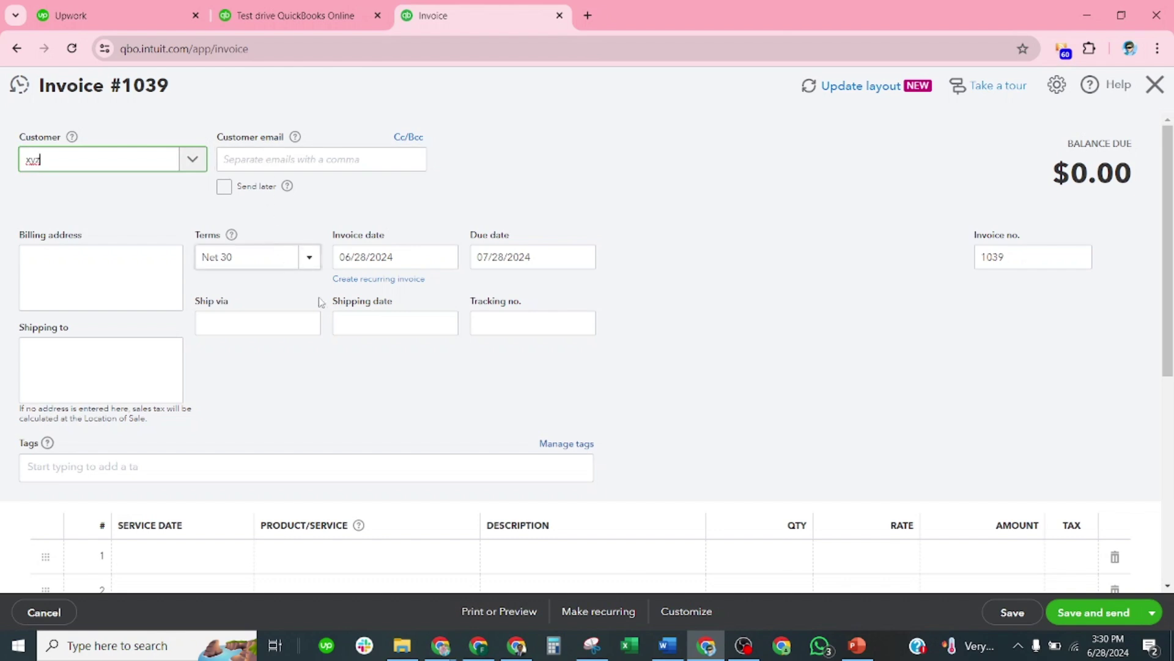
# Step: Change the payment terms to Net 10, due 07/08/2024
pyautogui.click(309, 262)
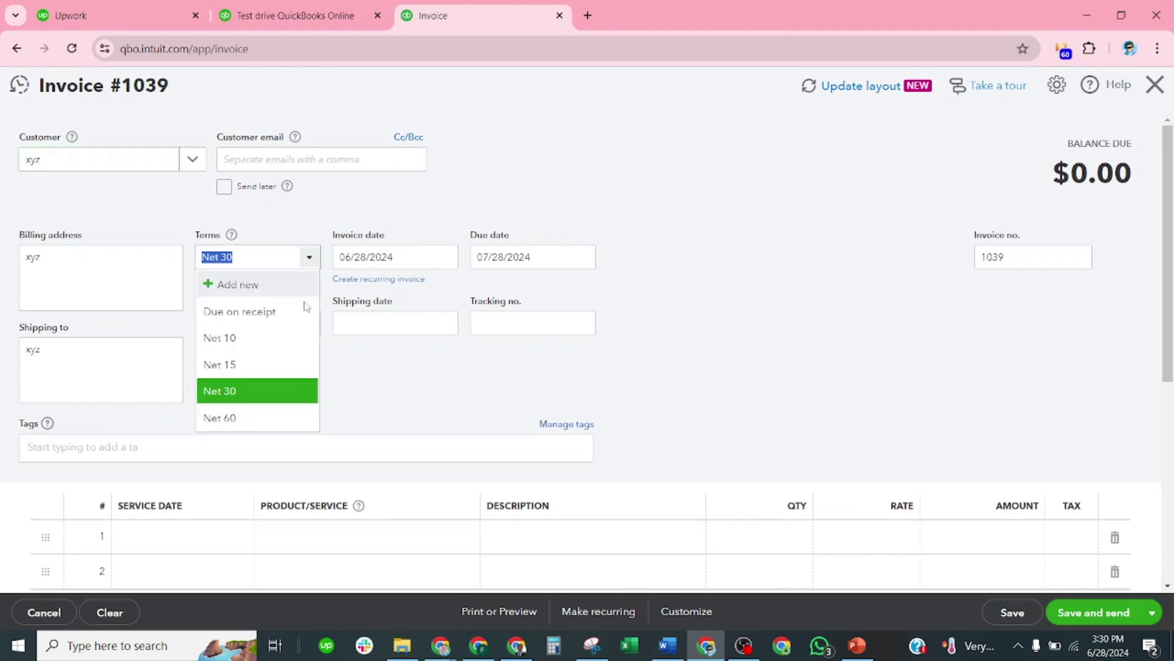
pyautogui.click(252, 337)
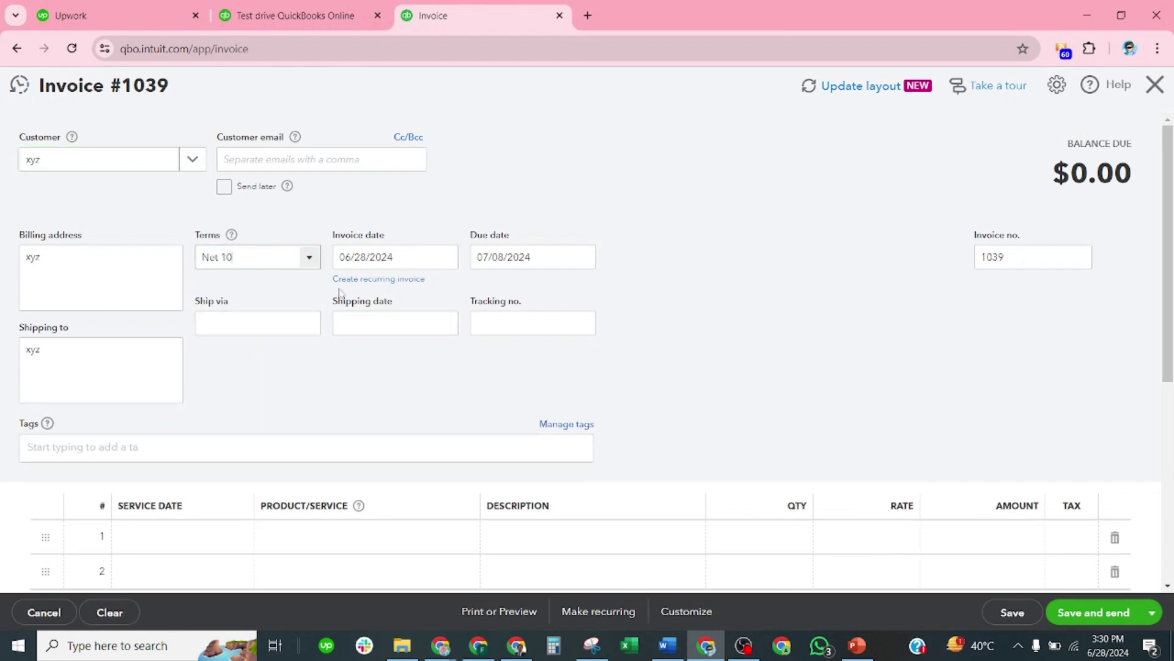
pyautogui.scroll(-3, 449, 273)
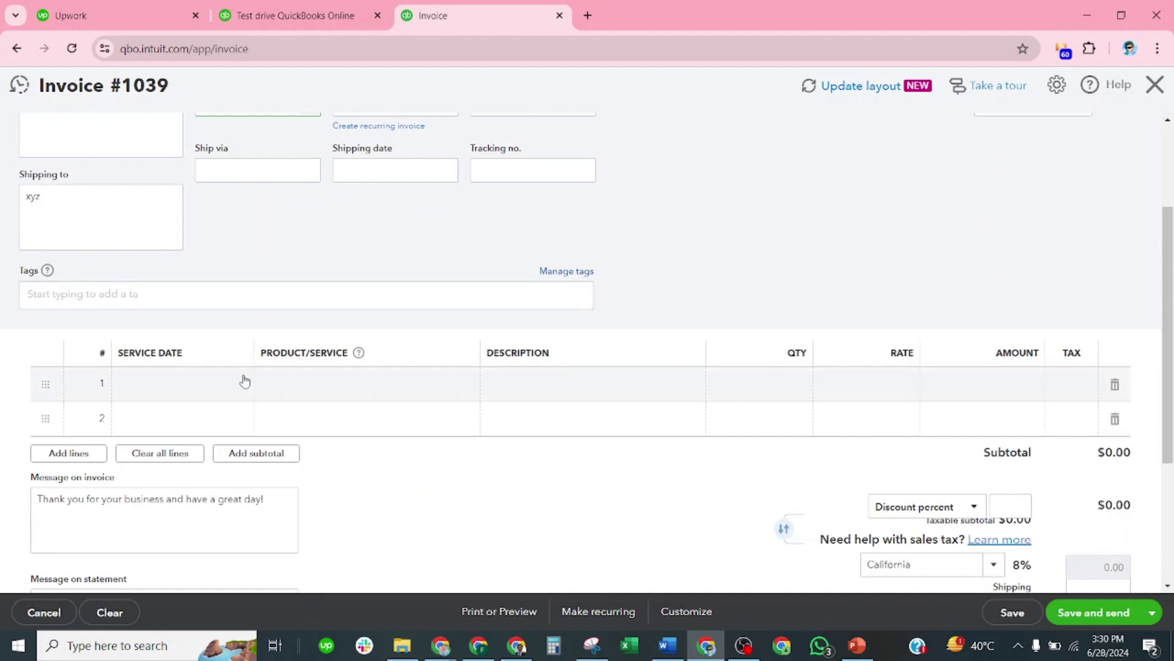
# Step: Set line 1's product to Design:Services, discarding the typed 'internet' entry
pyautogui.click(346, 385)
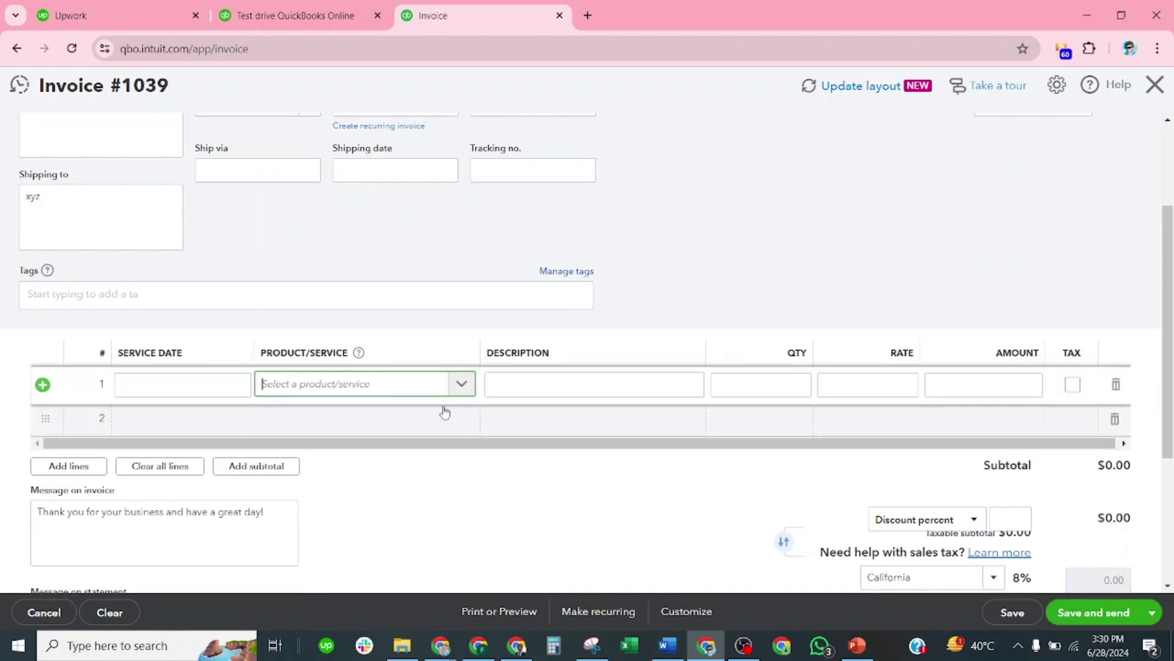
pyautogui.write('in')
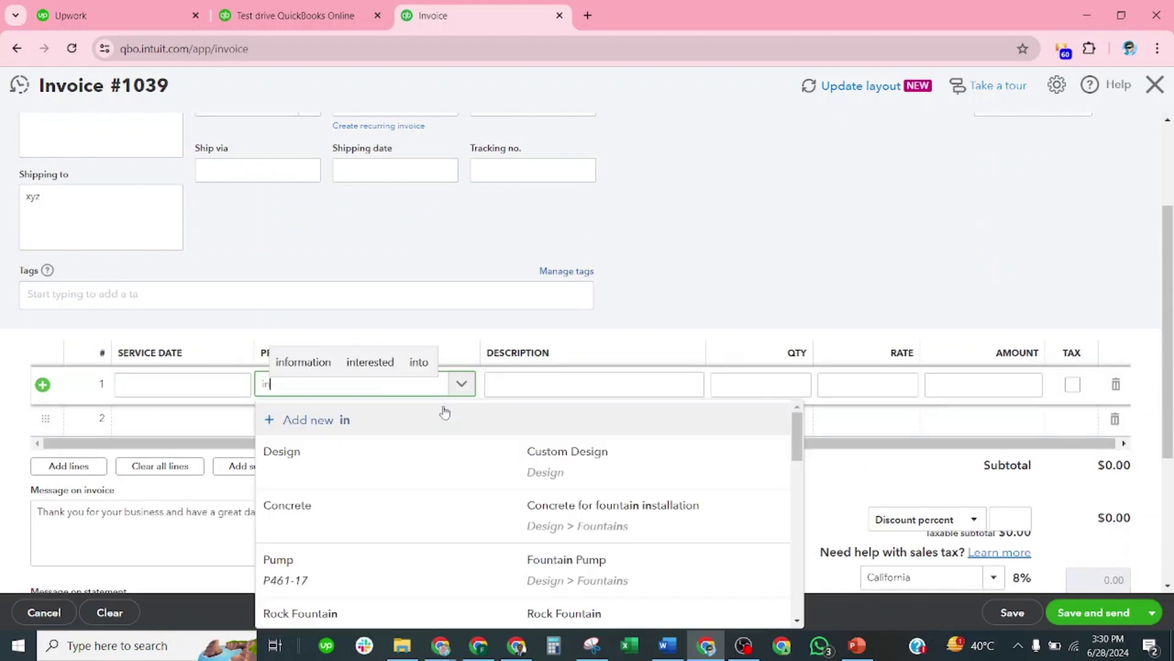
pyautogui.write('ternet')
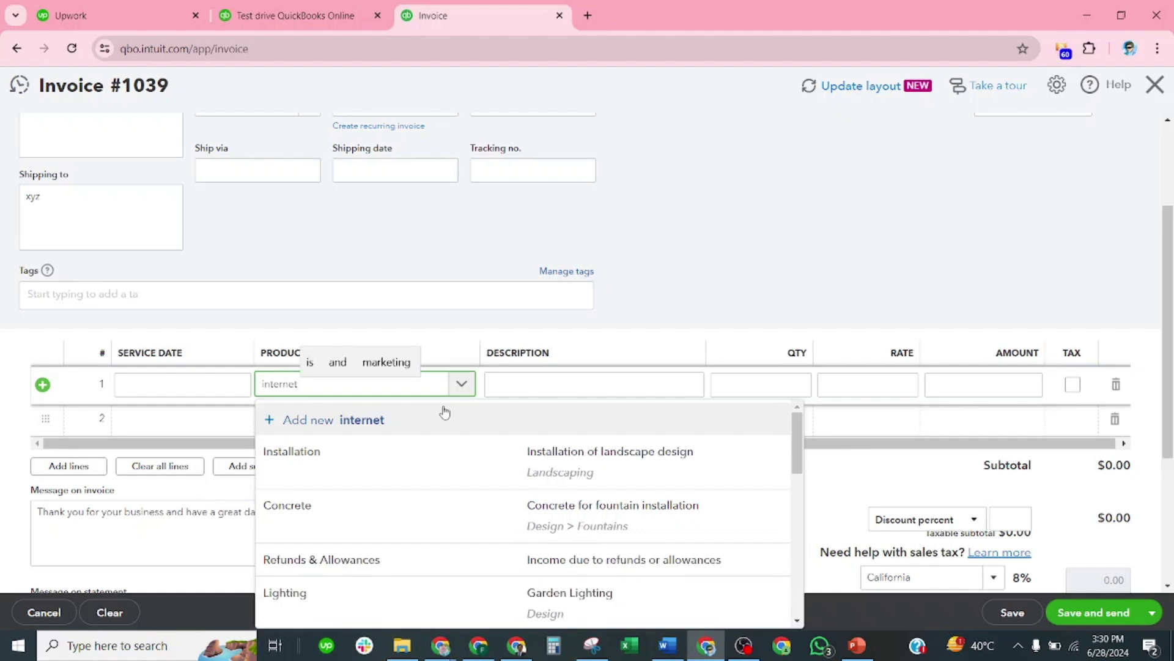
pyautogui.click(359, 421)
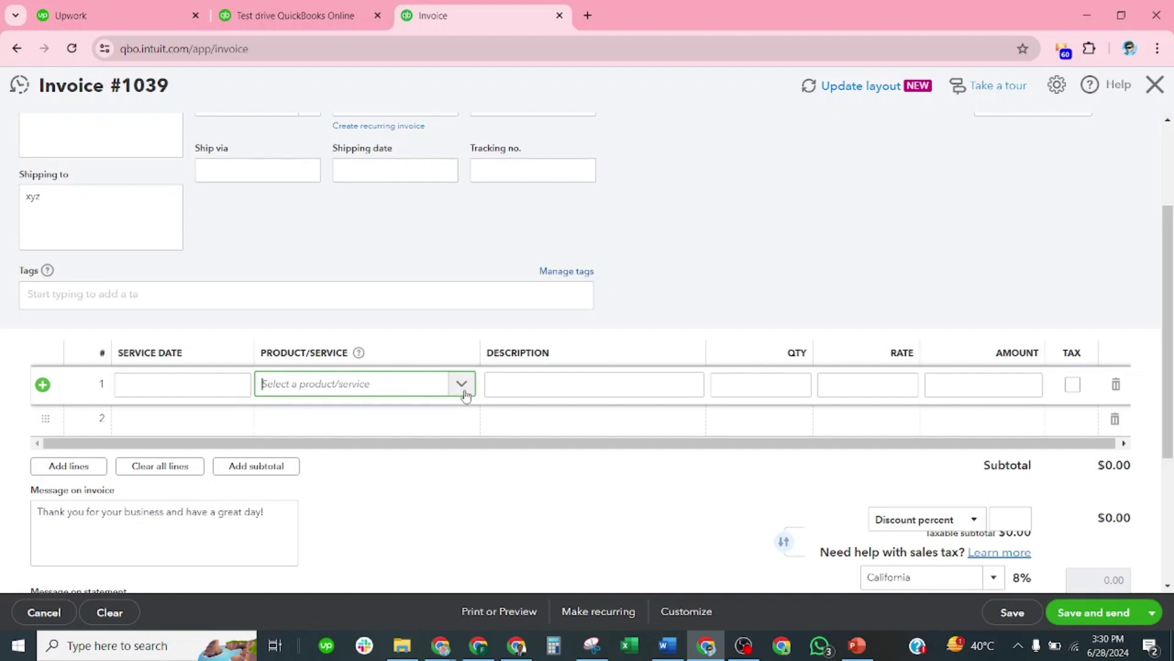
pyautogui.scroll(-2, 504, 341)
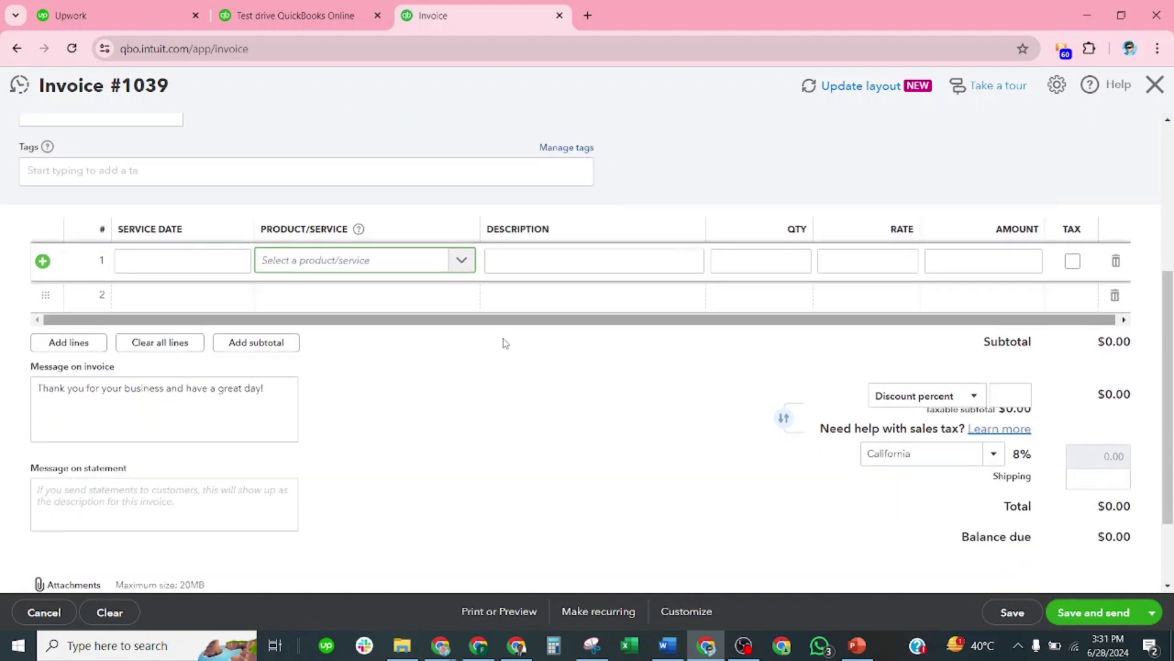
pyautogui.scroll(3, 488, 348)
pyautogui.click(467, 416)
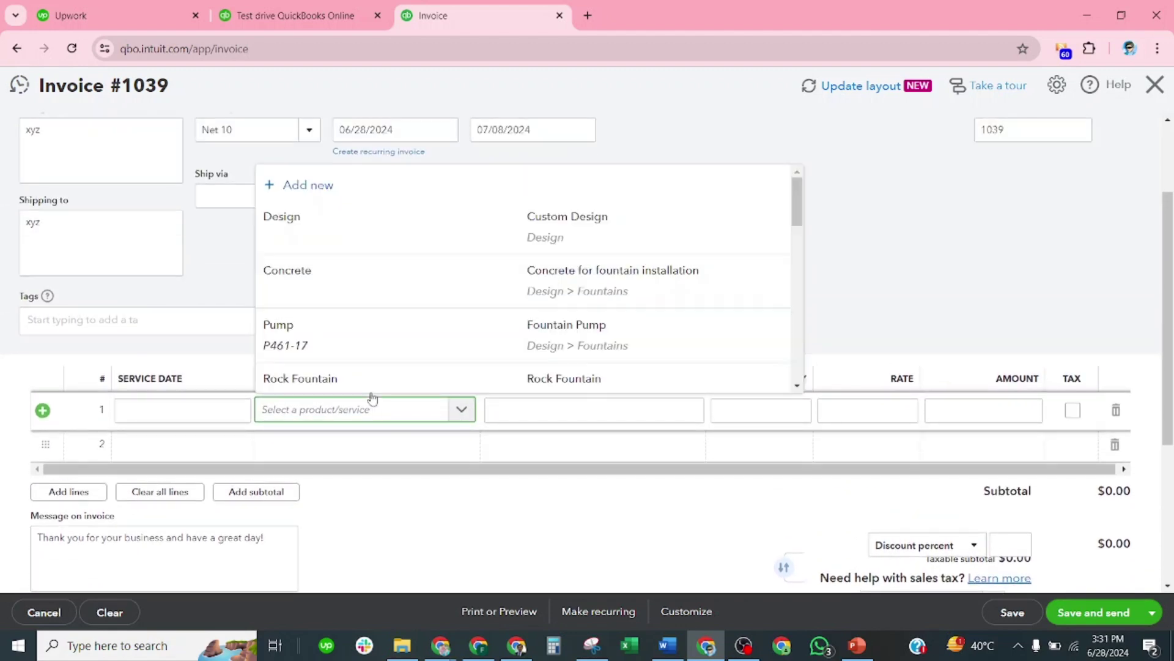
pyautogui.scroll(-2, 359, 272)
pyautogui.scroll(-4, 381, 318)
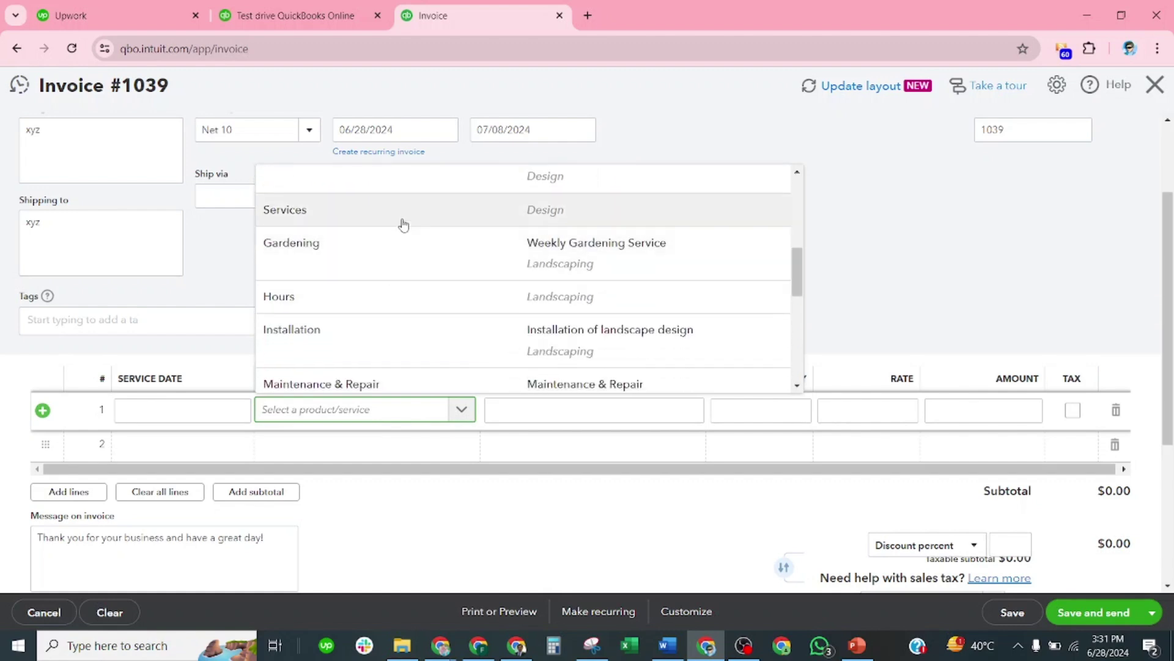
pyautogui.scroll(-3, 422, 286)
pyautogui.scroll(2, 422, 288)
pyautogui.scroll(2, 422, 288)
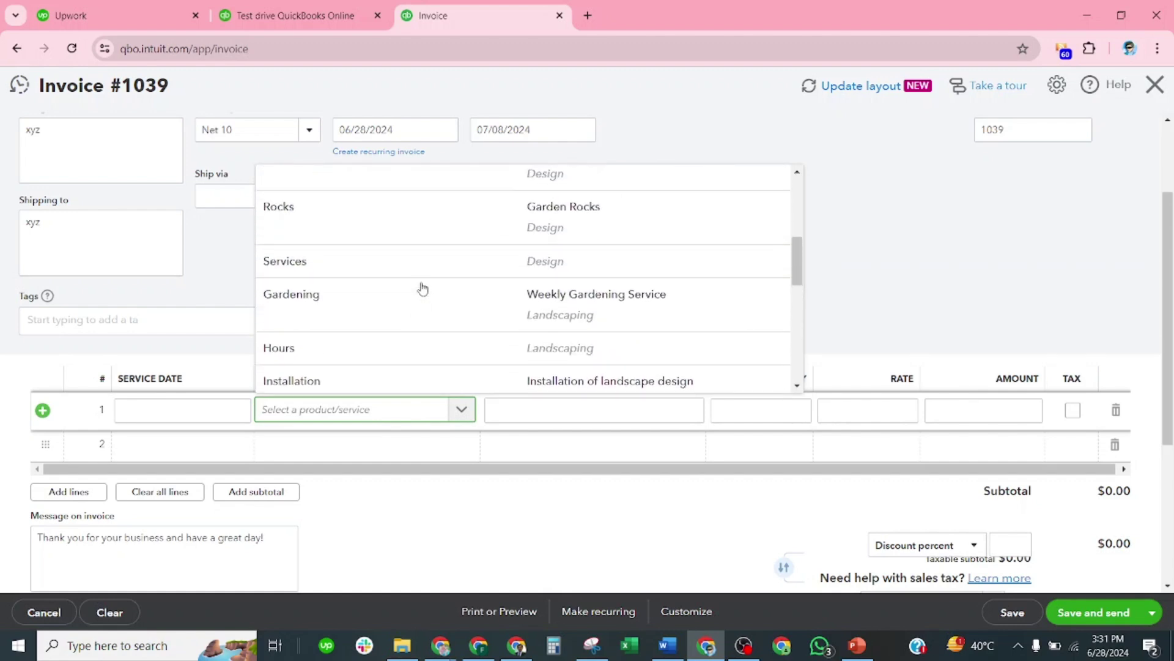
pyautogui.click(425, 265)
pyautogui.click(779, 244)
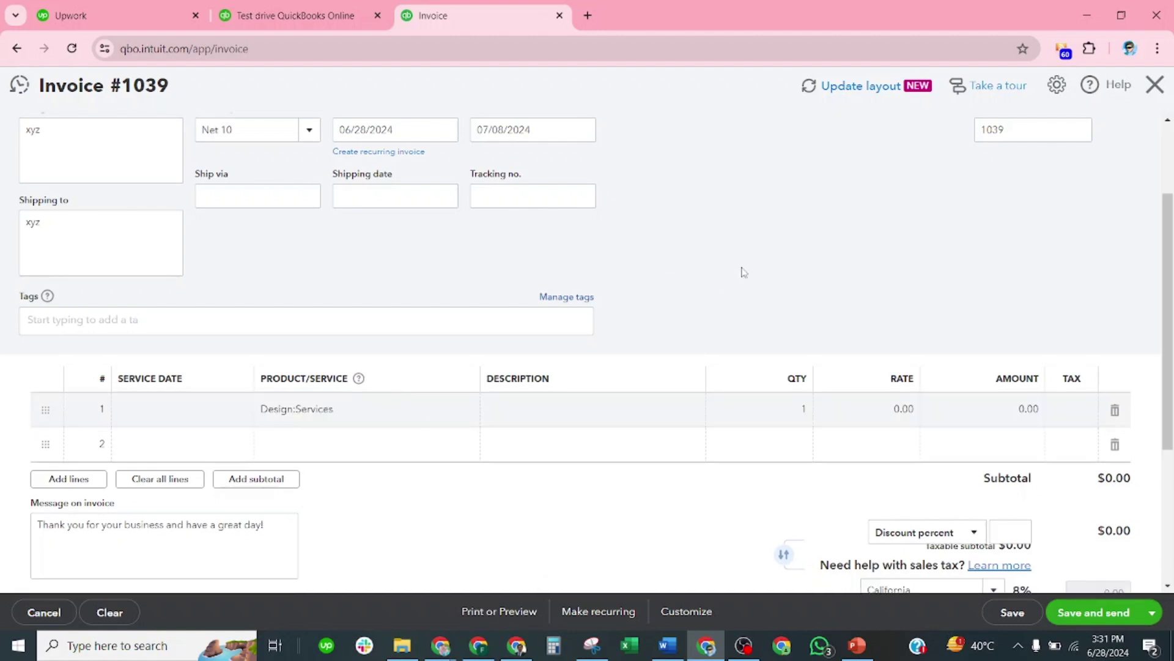
# Step: Enter a rate of 2,000 on line 1, making the balance due $2,000.00
pyautogui.click(797, 410)
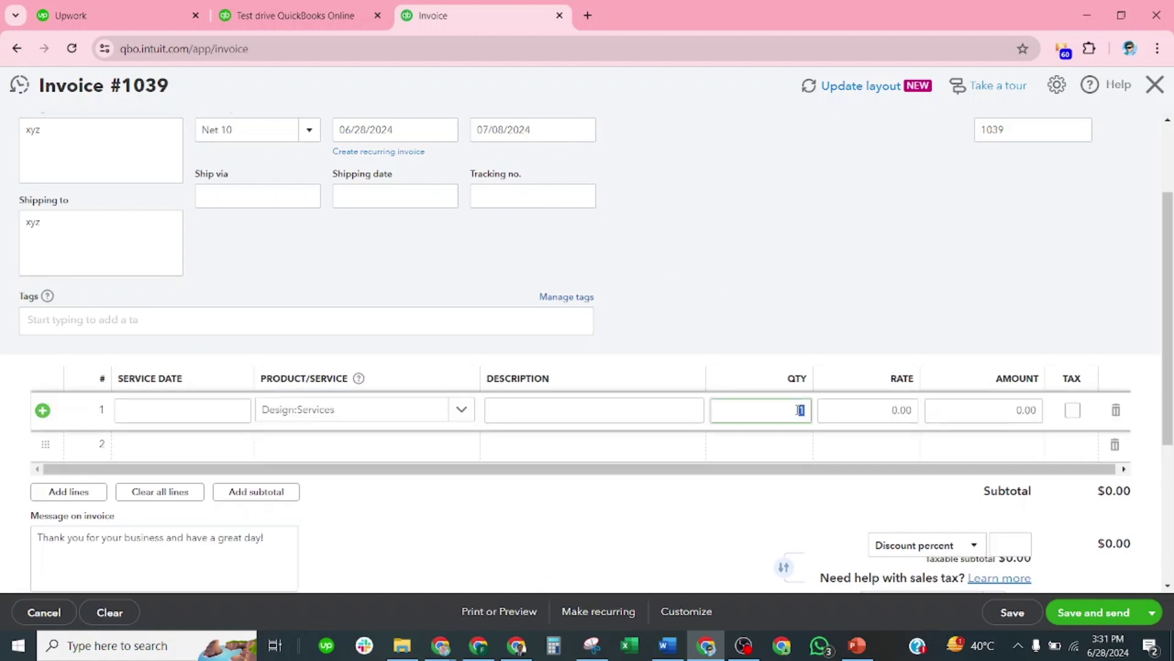
pyautogui.click(887, 409)
pyautogui.write('2,00')
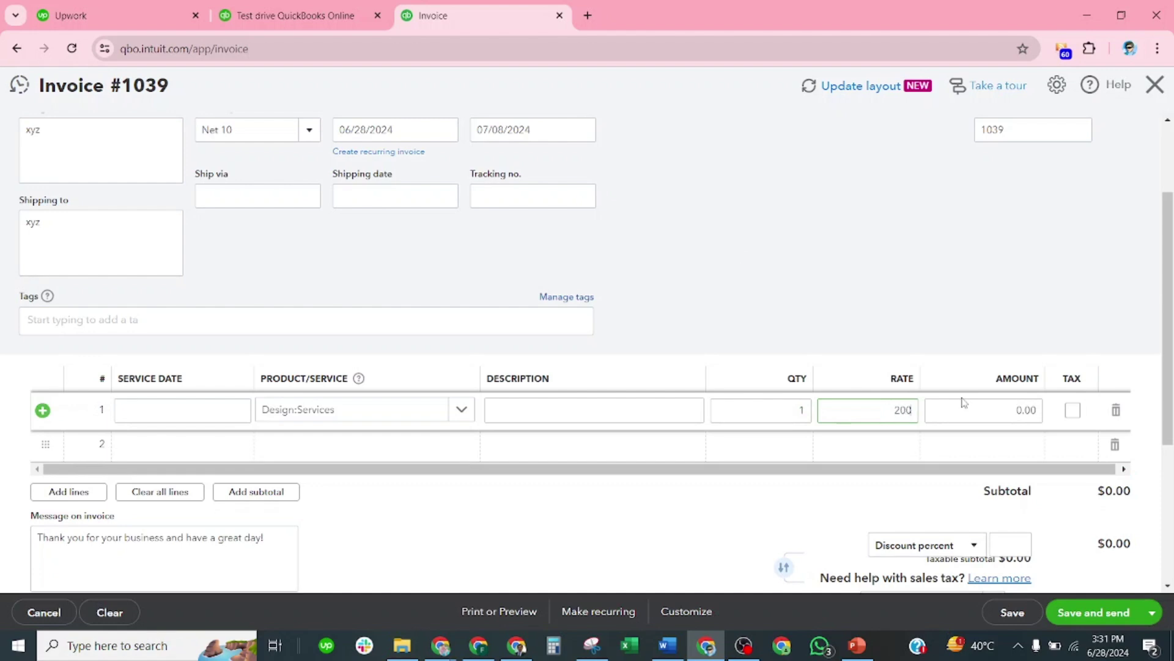
pyautogui.write('0')
pyautogui.click(991, 281)
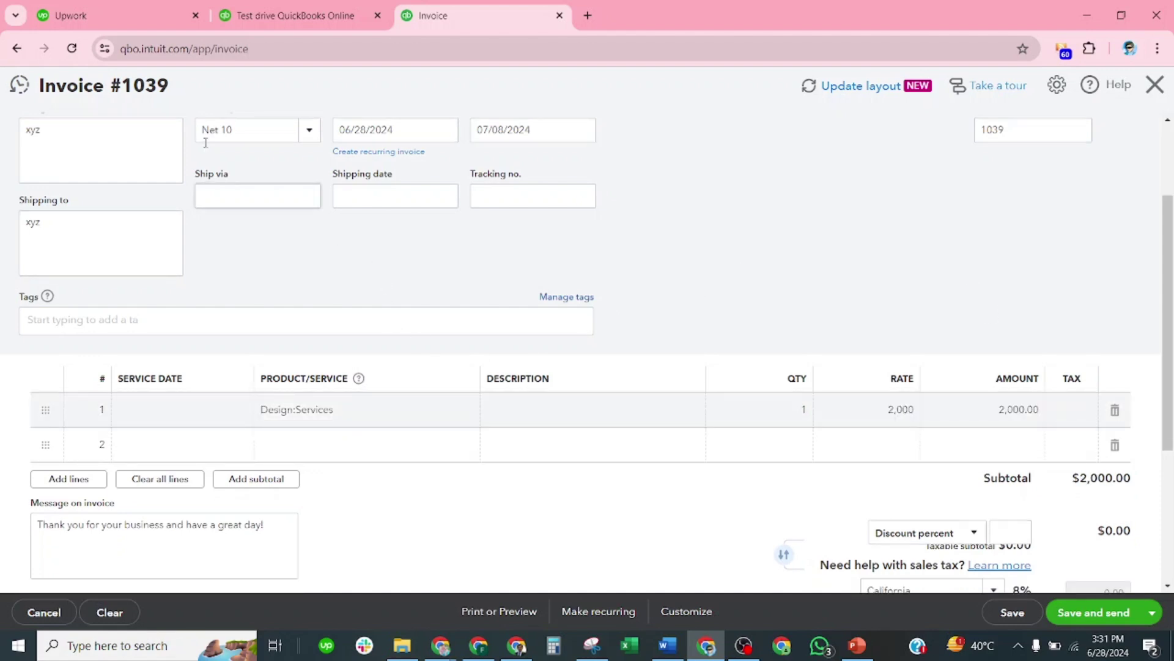
pyautogui.scroll(3, 173, 160)
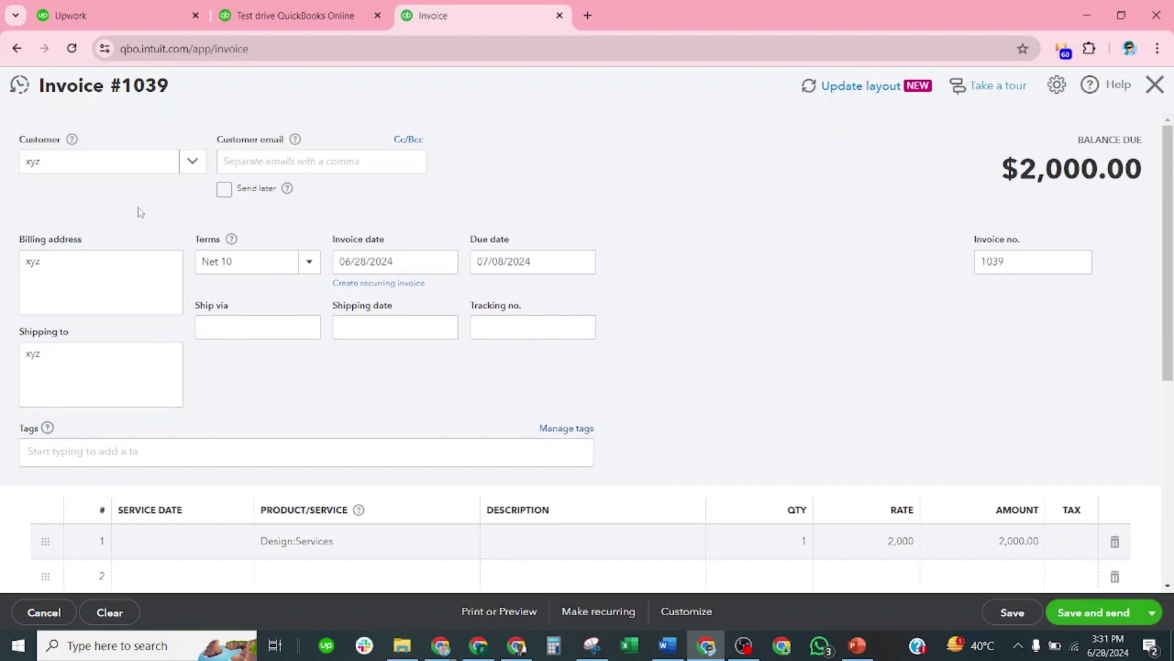
# Step: Save invoice 1039 with its current details
pyautogui.scroll(-3, 855, 225)
pyautogui.scroll(-3, 862, 294)
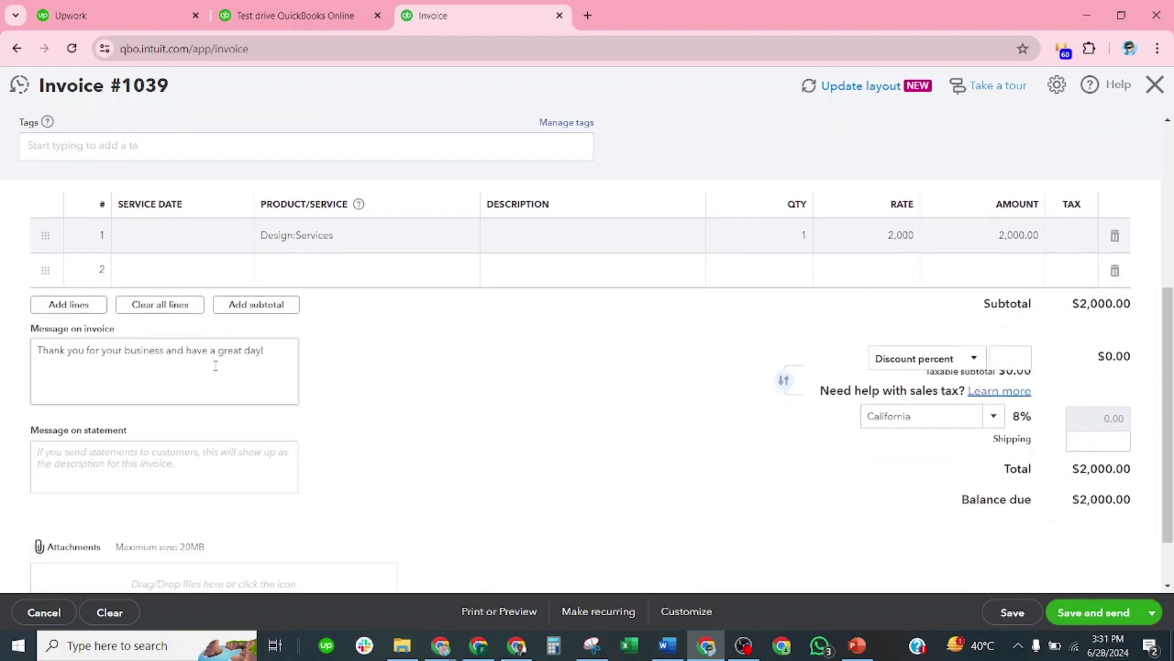
pyautogui.scroll(-2, 309, 422)
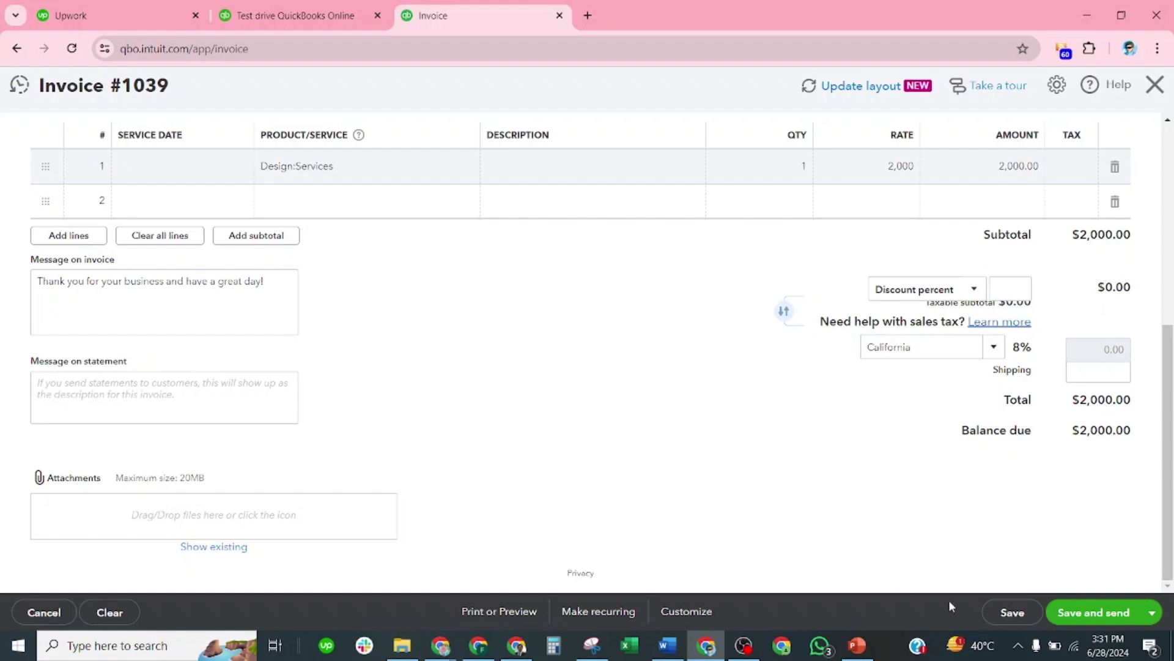
pyautogui.click(1025, 617)
# Step: Change the invoice date to 06/05/2024, due 06/15/2024, and save again
pyautogui.scroll(2, 596, 350)
pyautogui.scroll(4, 596, 350)
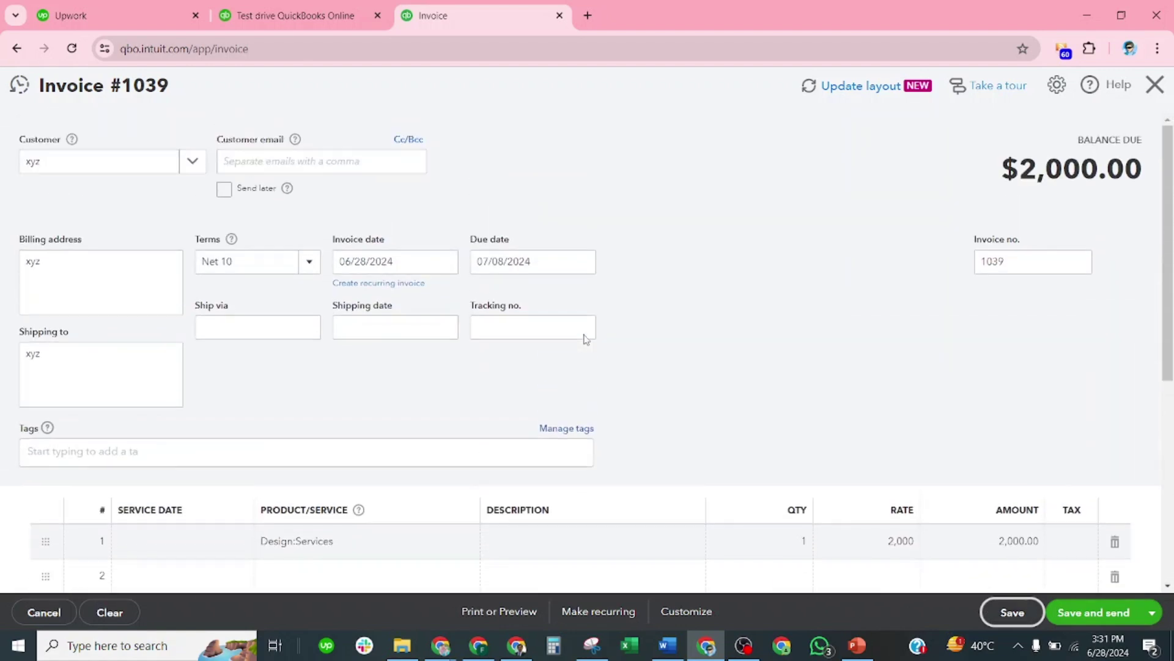
pyautogui.click(449, 261)
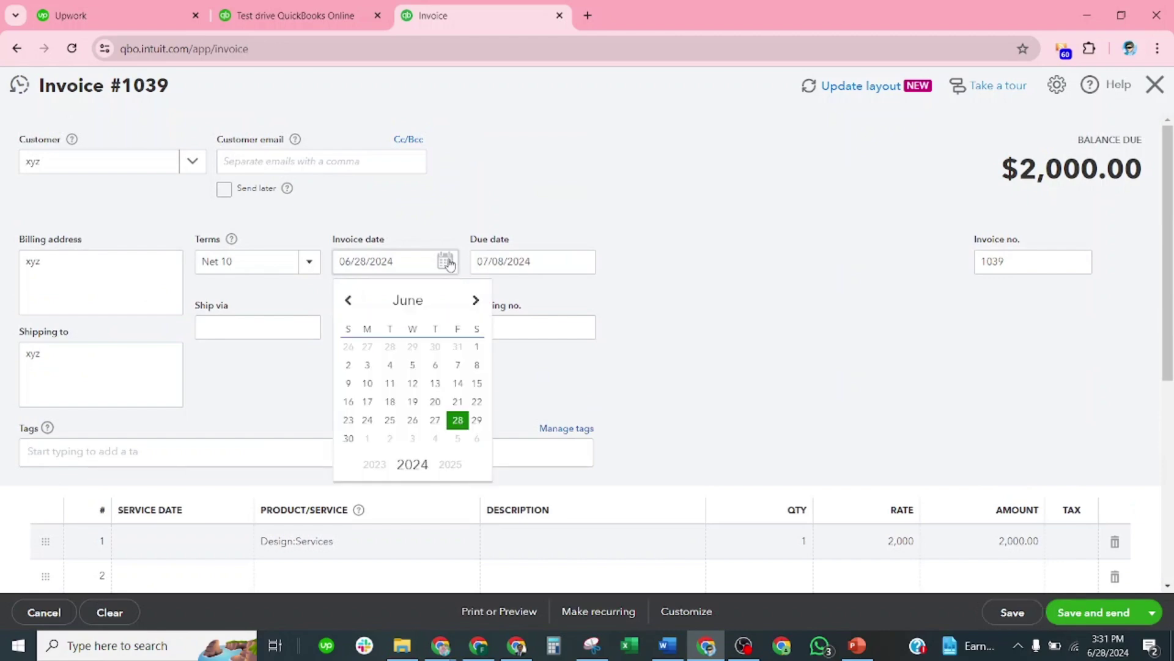
pyautogui.click(413, 365)
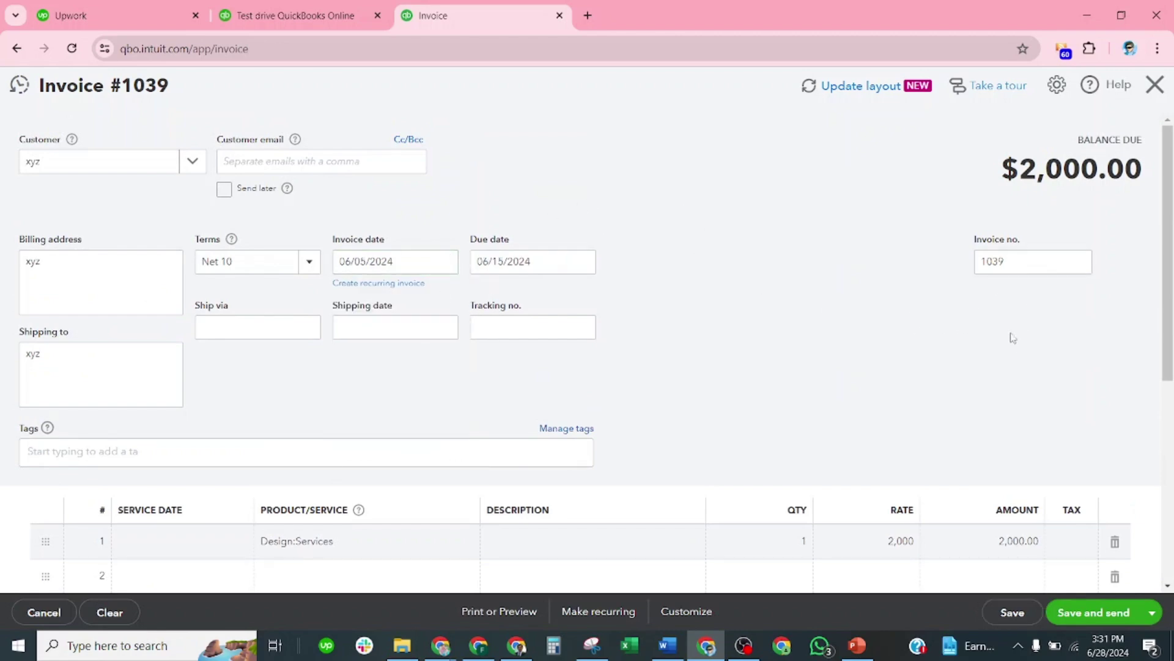
pyautogui.scroll(-6, 998, 365)
pyautogui.click(1013, 611)
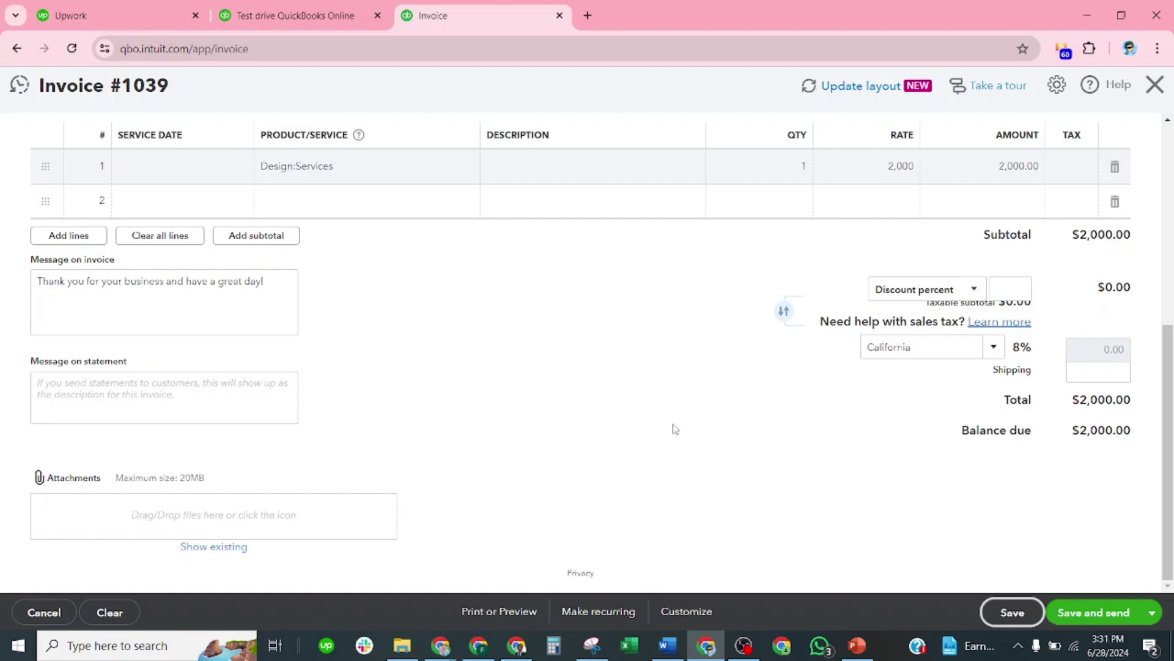
pyautogui.click(598, 612)
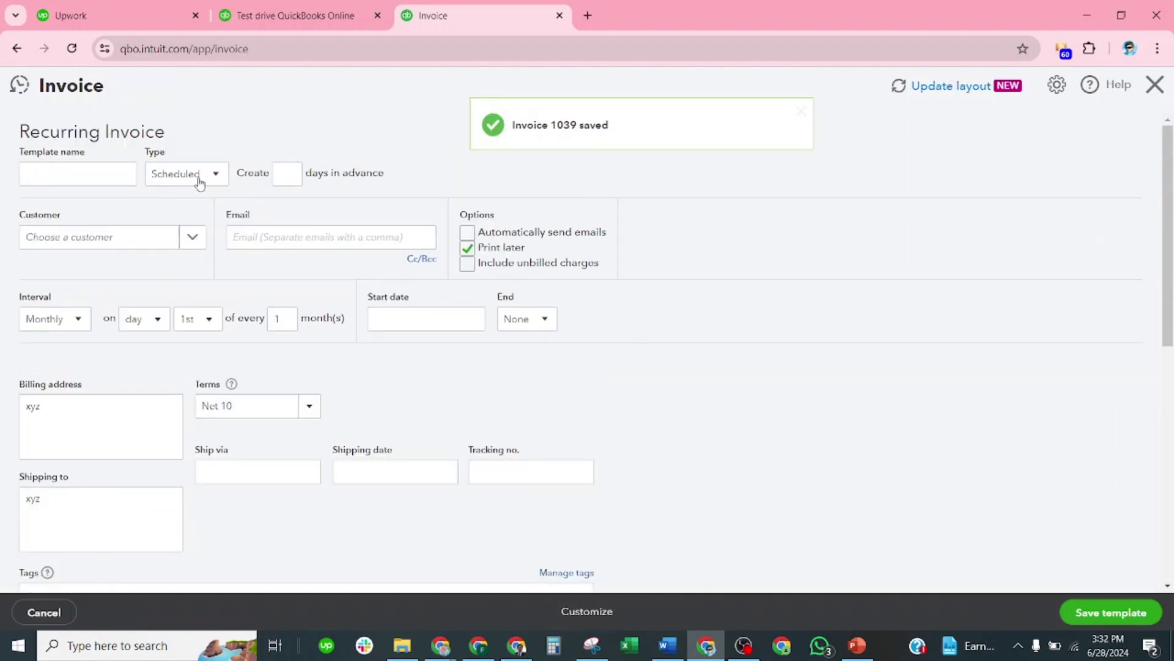
# Step: Keep the template type Scheduled and set it to create invoices 1 day in advance
pyautogui.click(219, 170)
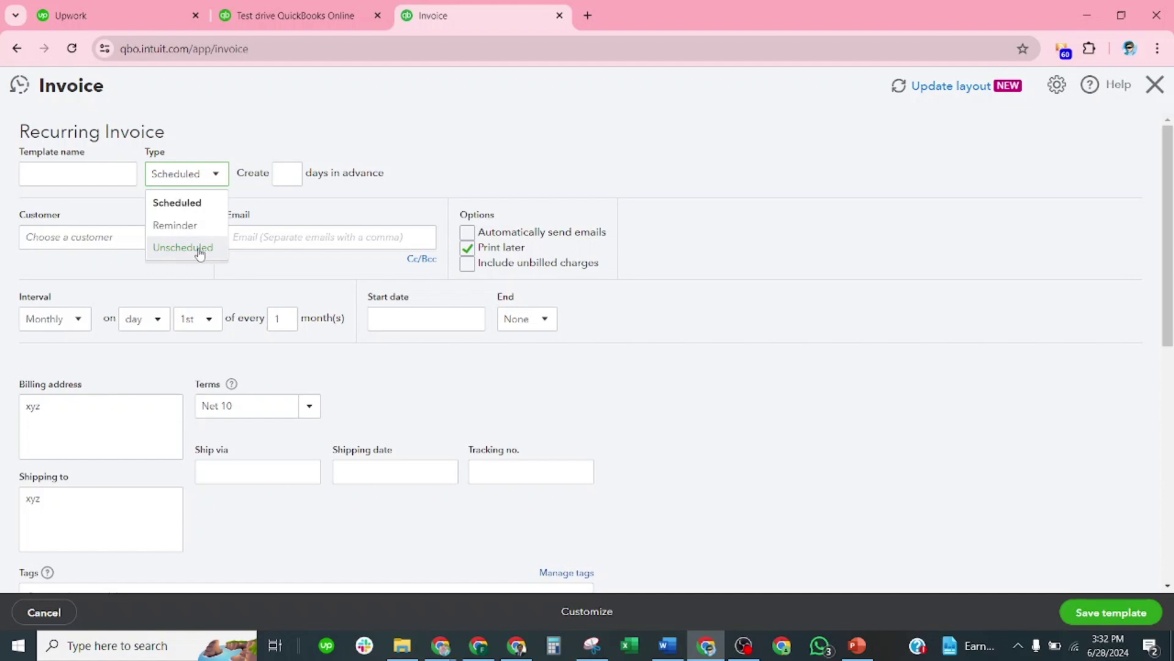
pyautogui.click(195, 205)
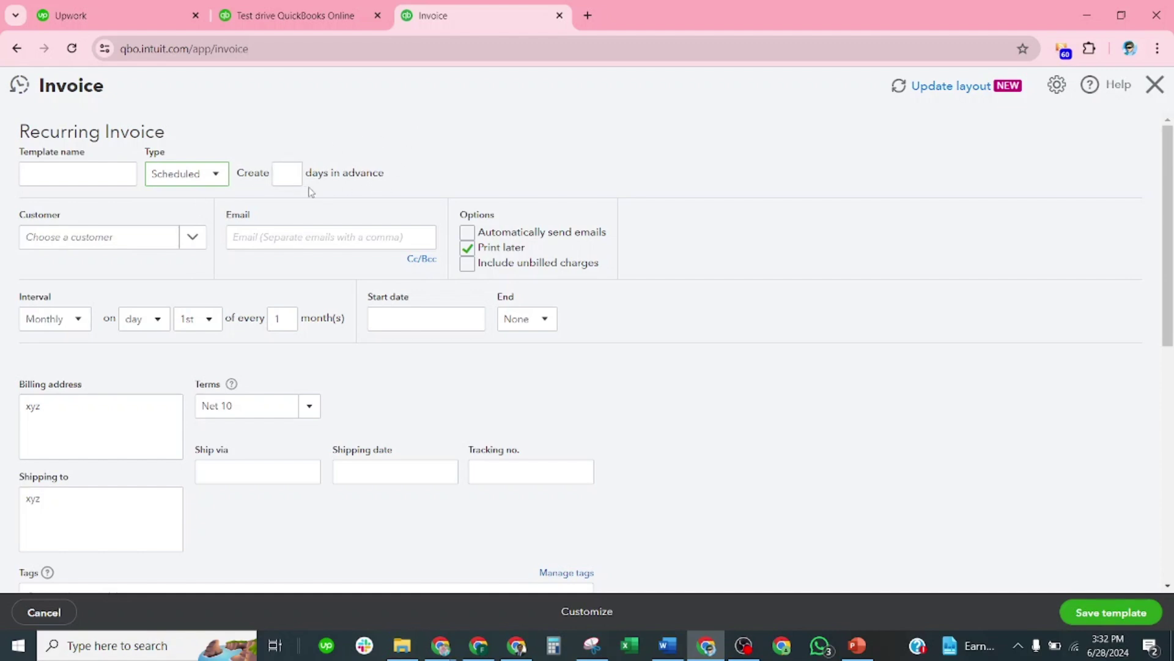
pyautogui.click(290, 171)
pyautogui.click(274, 208)
pyautogui.click(191, 236)
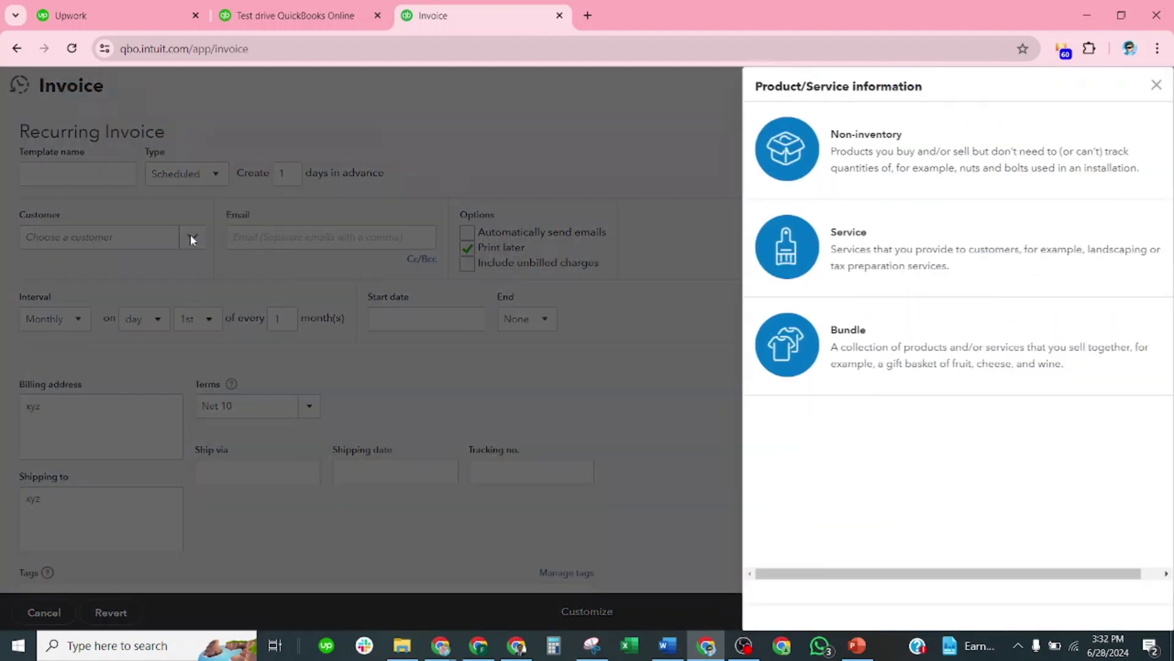
pyautogui.click(1156, 85)
pyautogui.click(128, 238)
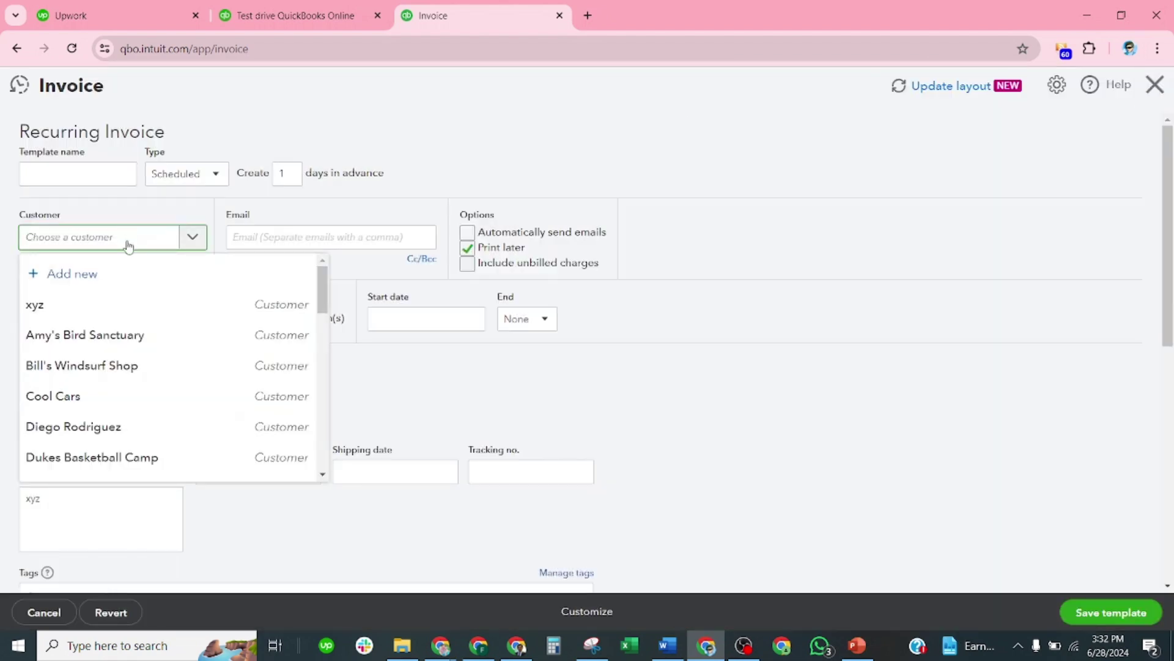
# Step: Choose customer xyz and enter its email address, correcting the typos
pyautogui.click(102, 309)
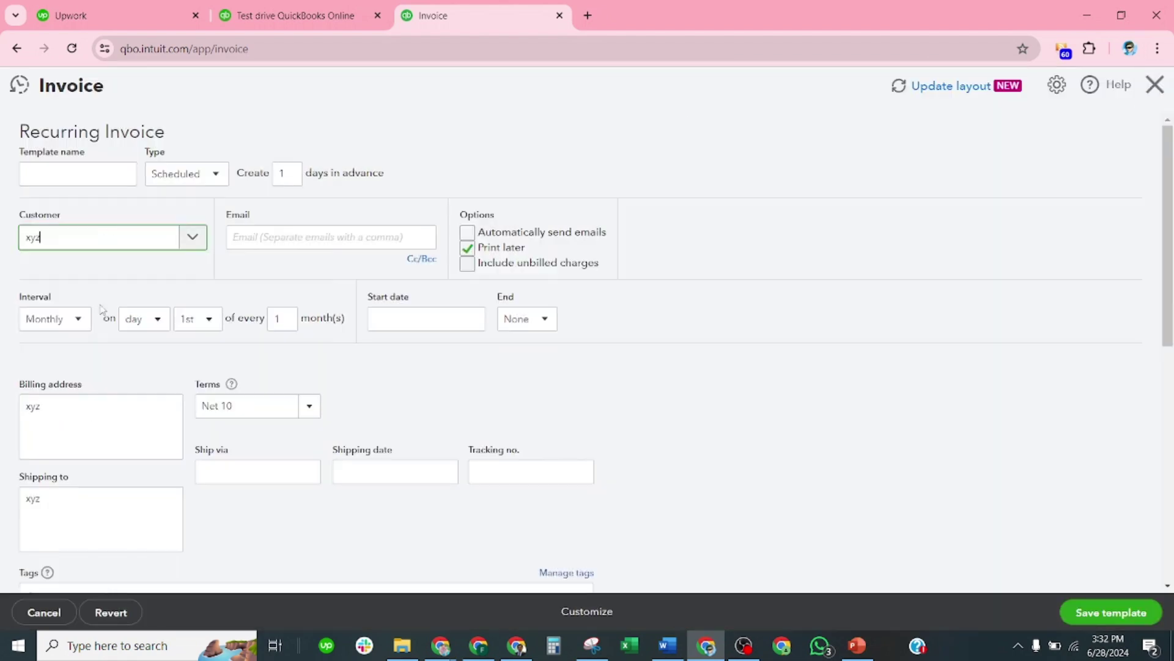
pyautogui.click(327, 237)
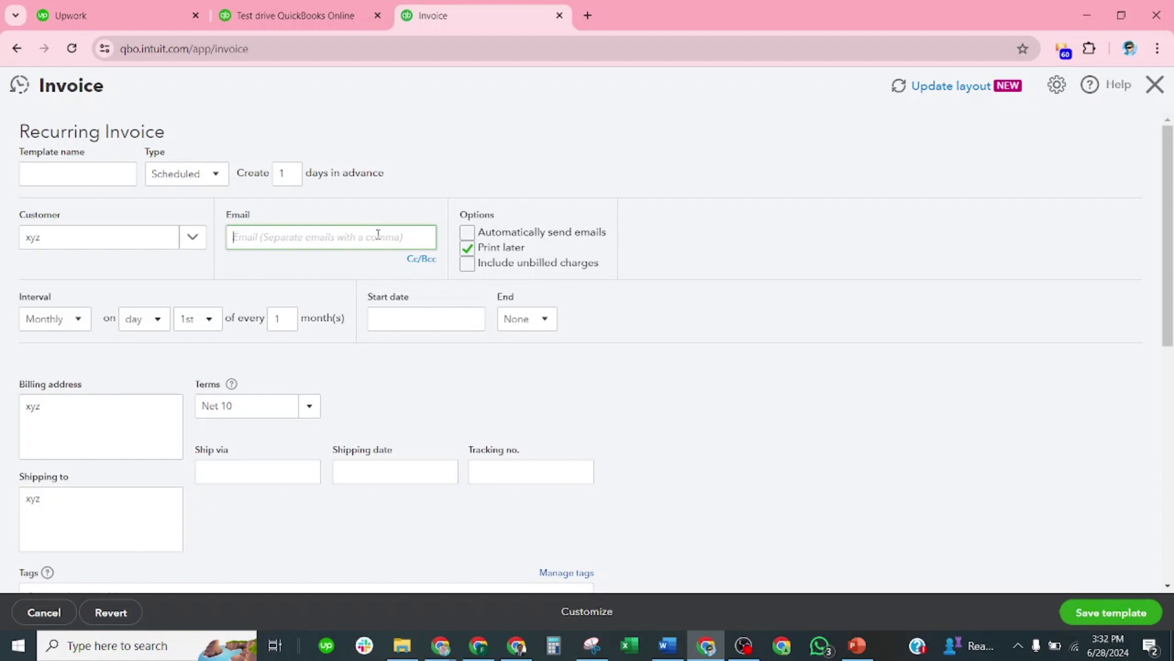
pyautogui.write('xyz')
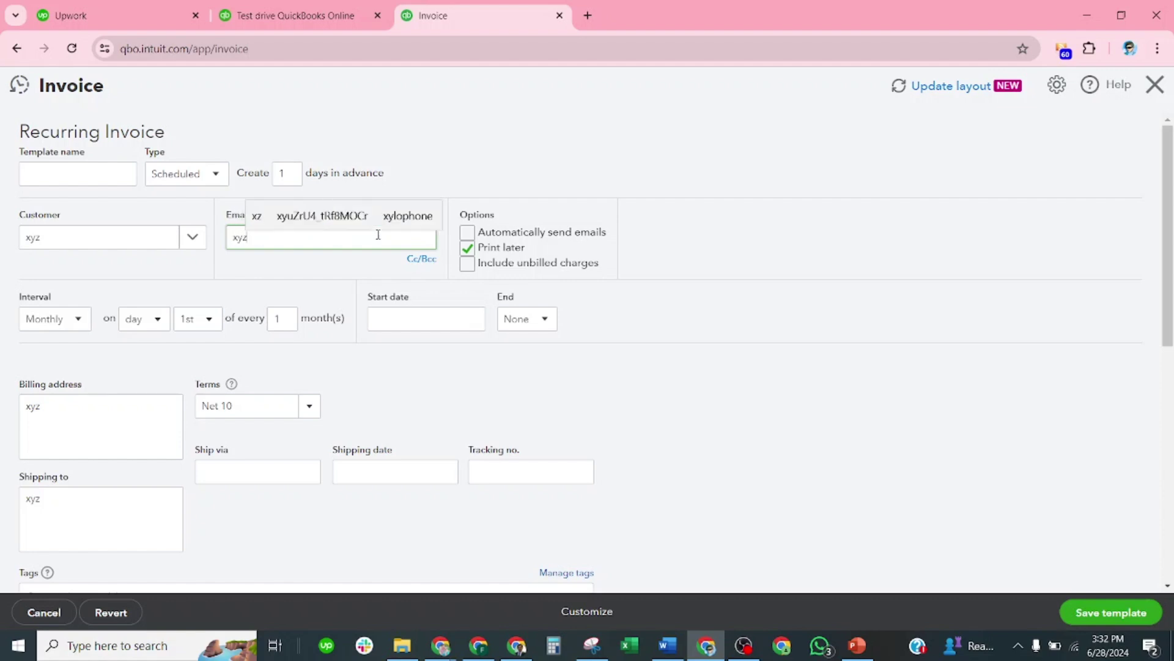
pyautogui.write('"')
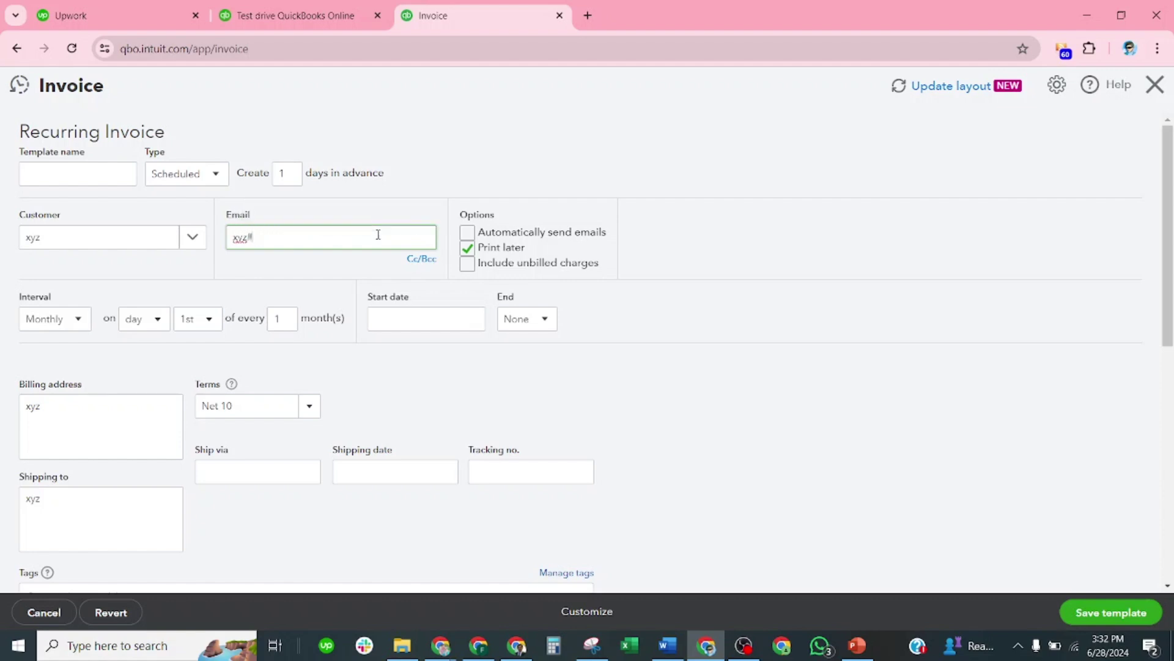
pyautogui.write('gmal')
pyautogui.press('BackSpace')
pyautogui.write('ilc.pc')
pyautogui.press('BackSpace')
pyautogui.write('om')
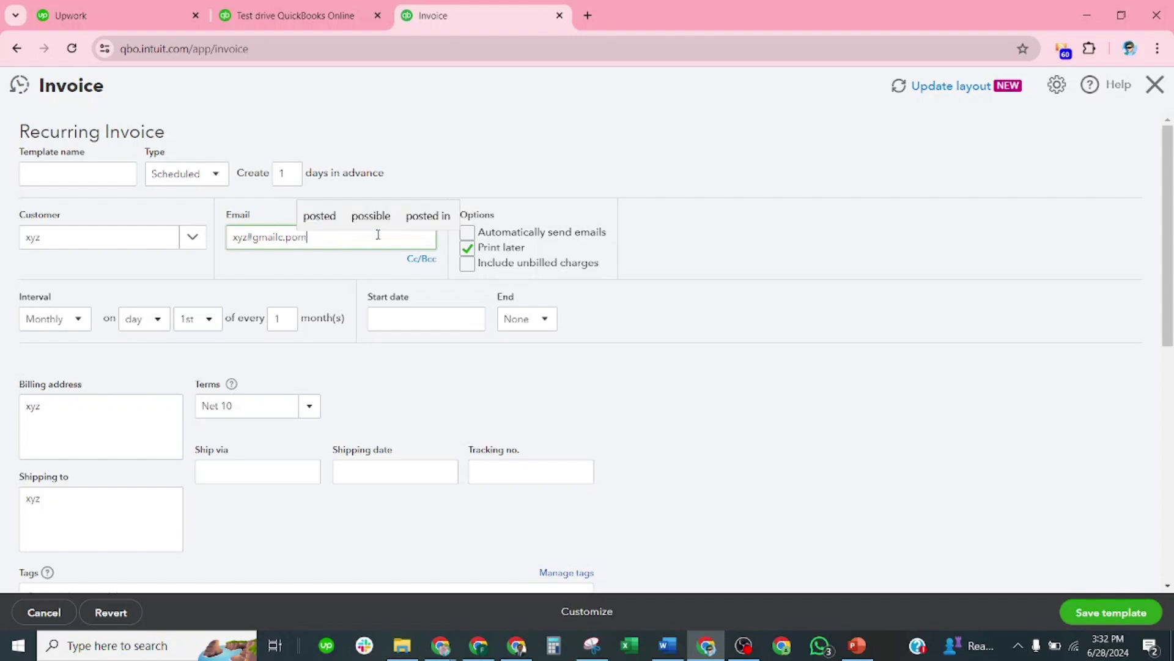
pyautogui.press('BackSpace')
pyautogui.press('BackSpace')
pyautogui.press('BackSpace')
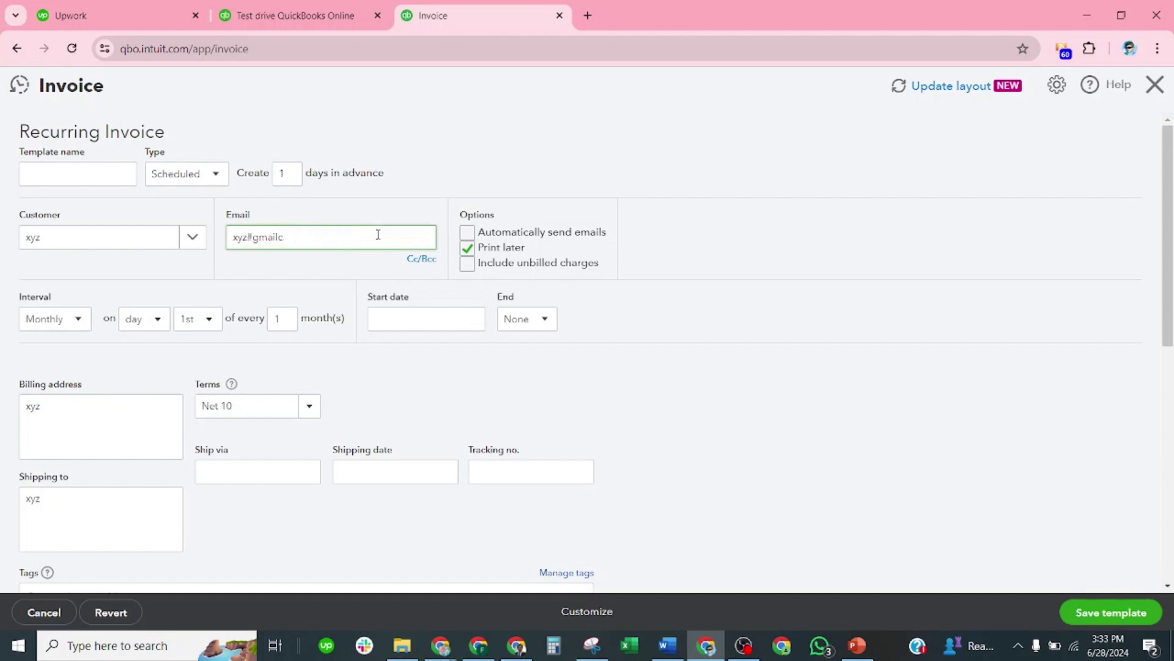
pyautogui.write('.com')
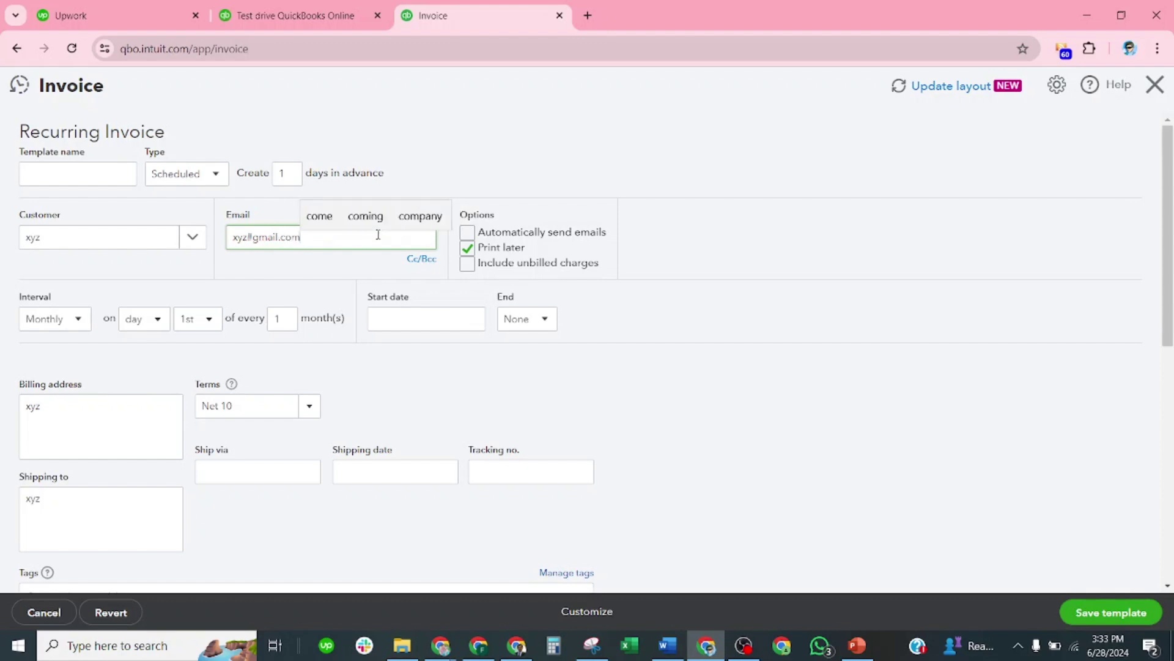
pyautogui.click(769, 248)
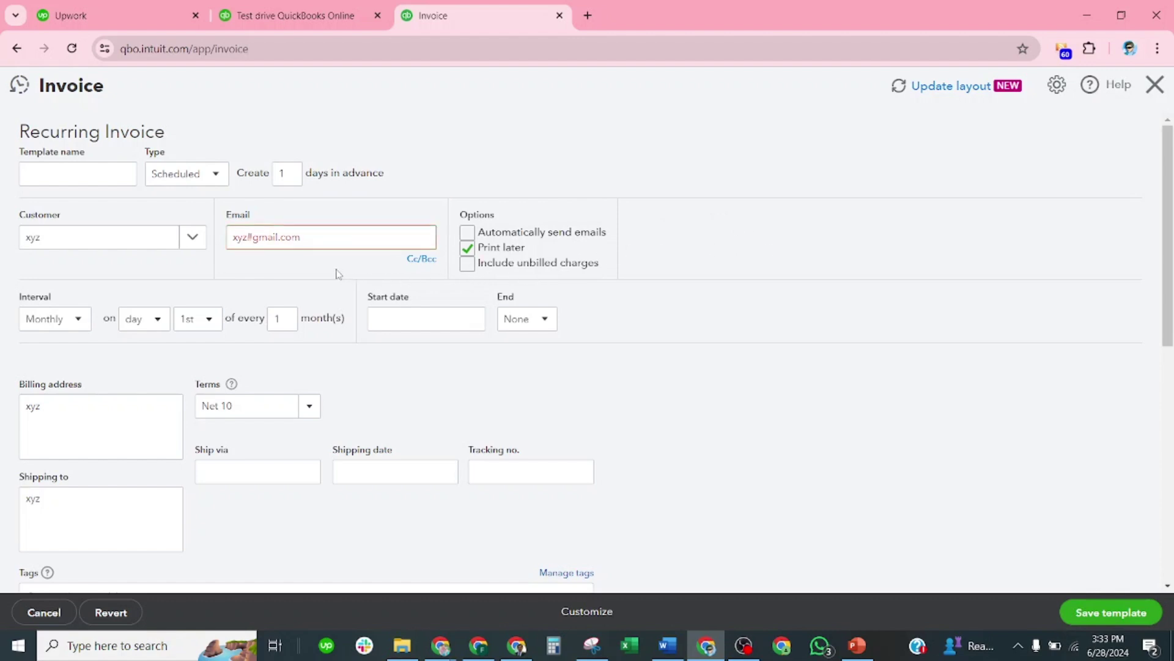
pyautogui.click(287, 238)
pyautogui.tripleClick(267, 239)
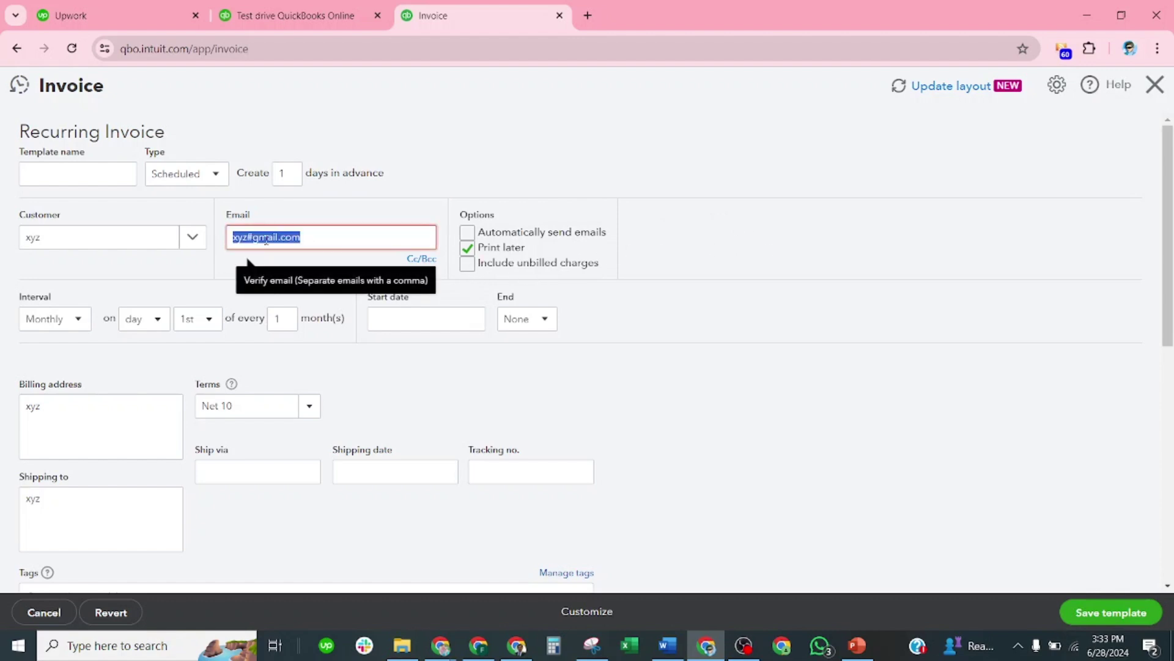
pyautogui.click(266, 239)
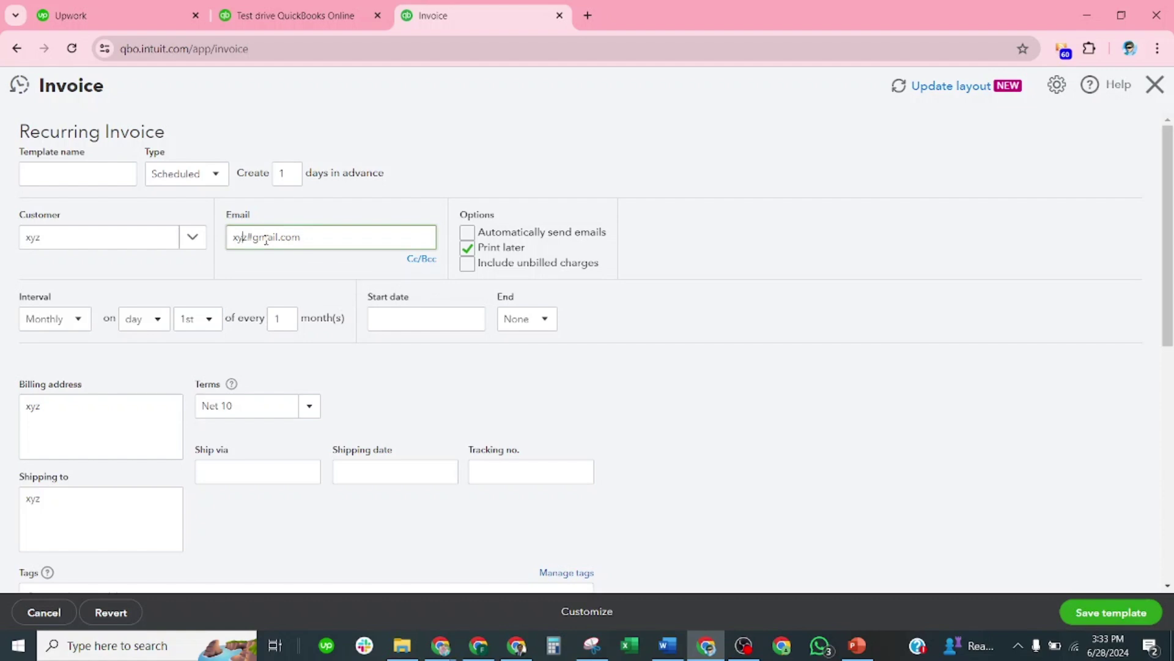
pyautogui.press('BackSpace')
pyautogui.write('@')
pyautogui.click(597, 110)
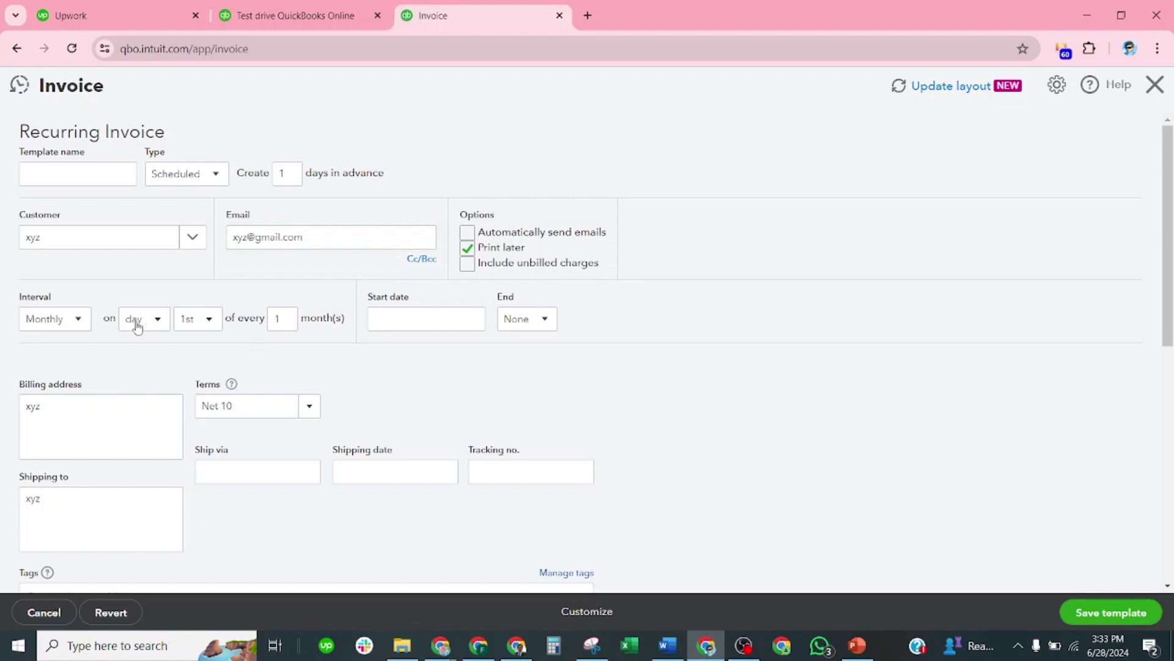
# Step: Schedule the invoice monthly on the 5th, starting 07/01/2024
pyautogui.click(209, 318)
pyautogui.click(208, 425)
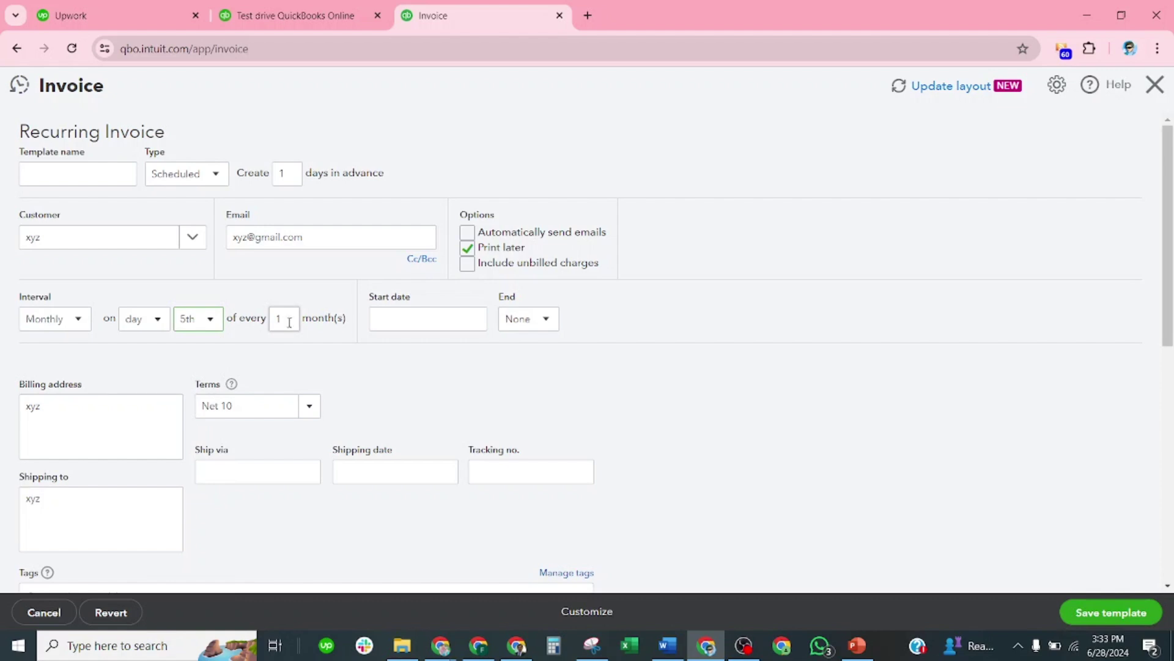
pyautogui.click(473, 320)
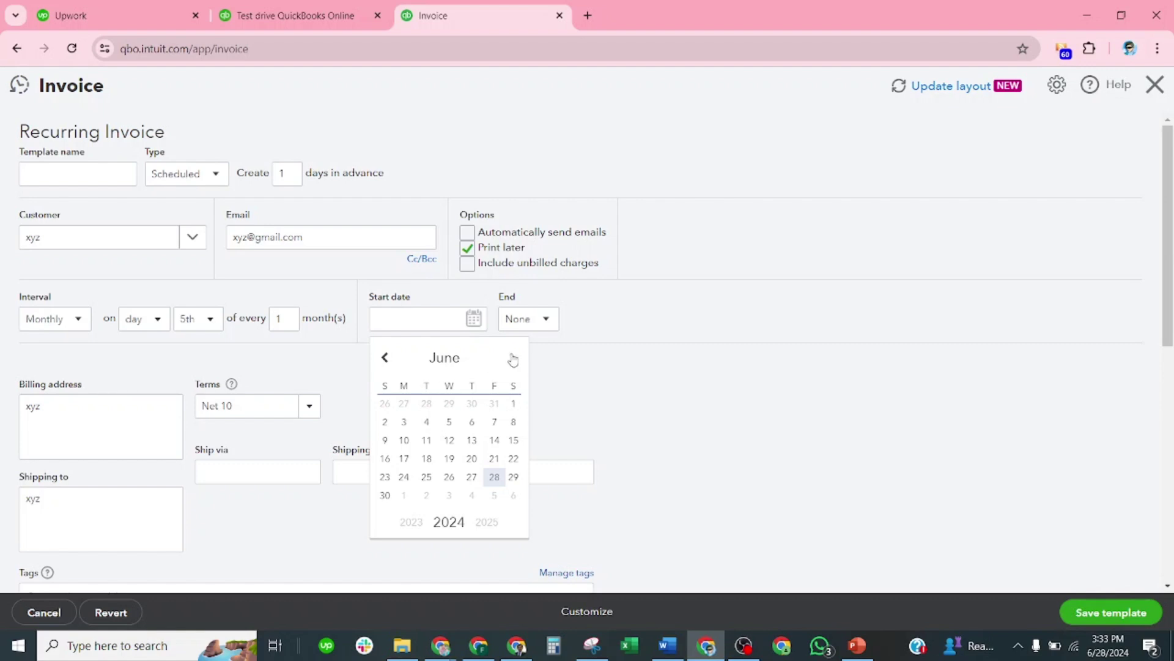
pyautogui.click(404, 495)
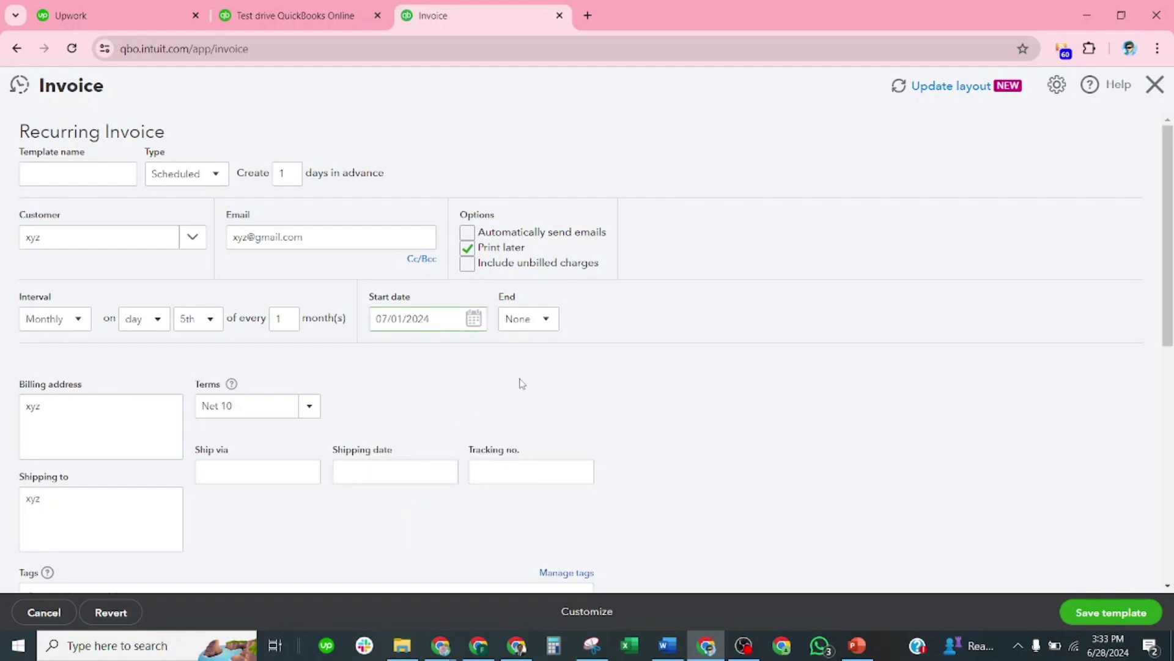
pyautogui.click(546, 319)
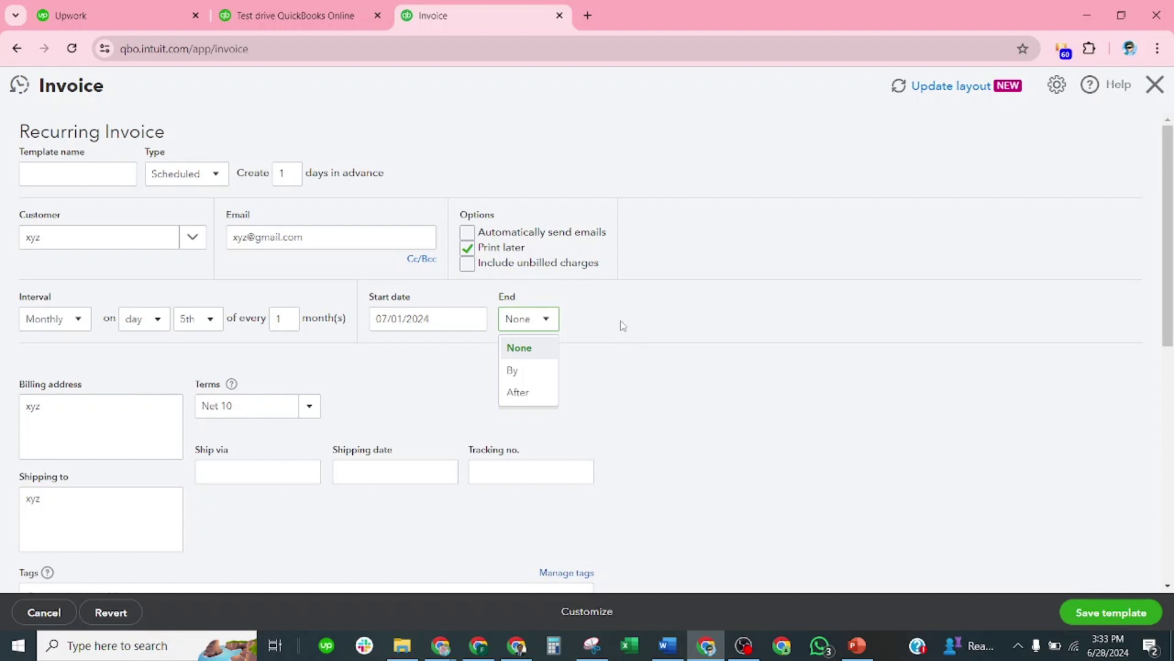
# Step: Choose By for End and pick June 30 as the 06/30/2024 end date
pyautogui.click(520, 374)
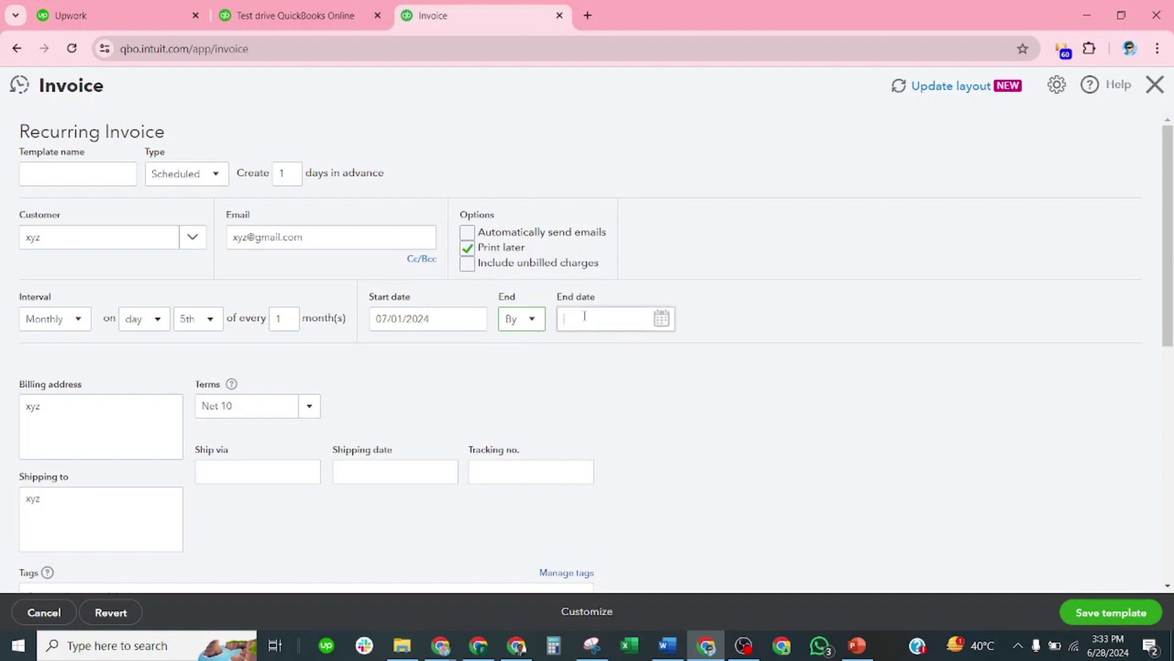
pyautogui.click(638, 325)
pyautogui.click(662, 319)
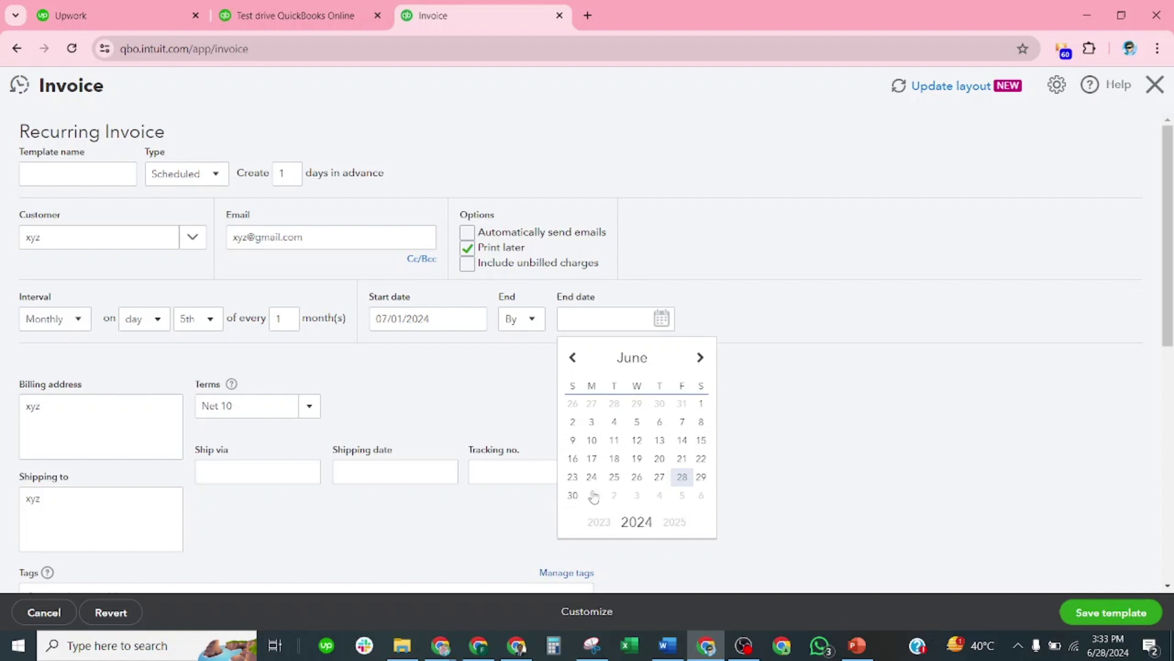
pyautogui.click(574, 496)
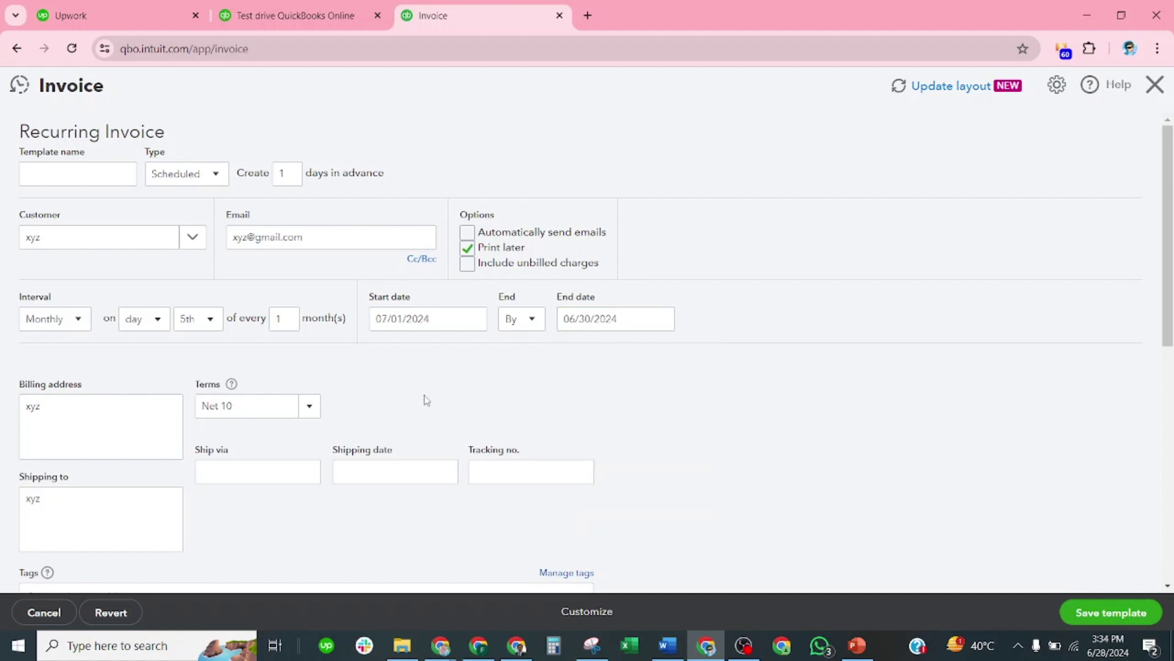
pyautogui.scroll(-2, 98, 347)
pyautogui.scroll(-2, 257, 339)
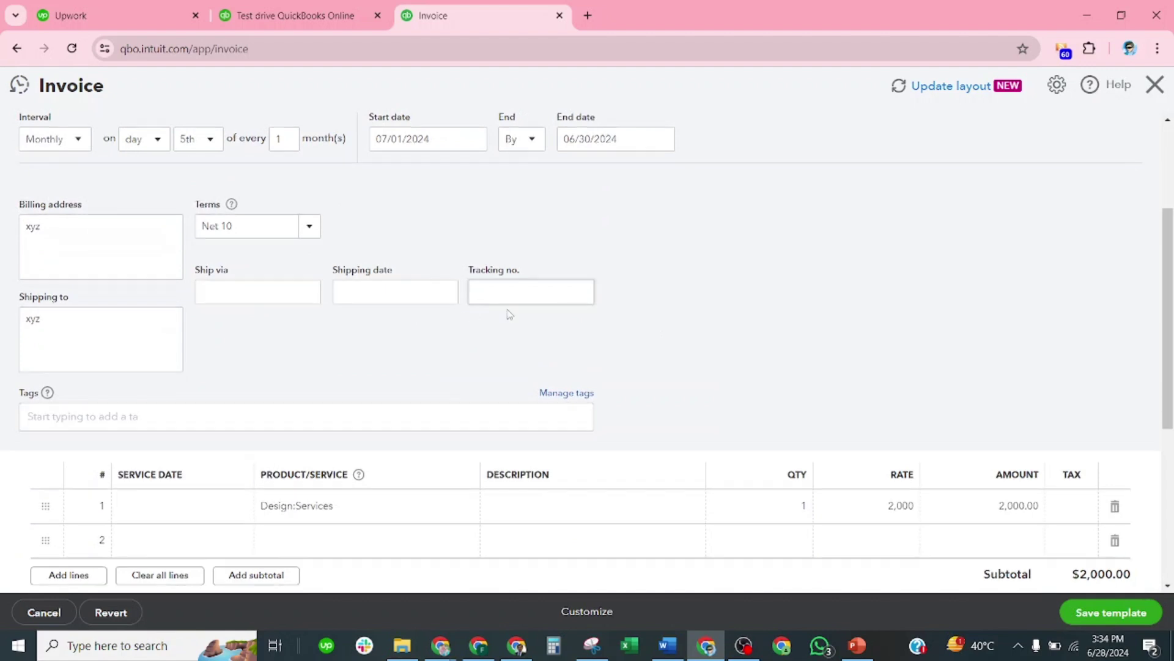
pyautogui.scroll(-4, 422, 320)
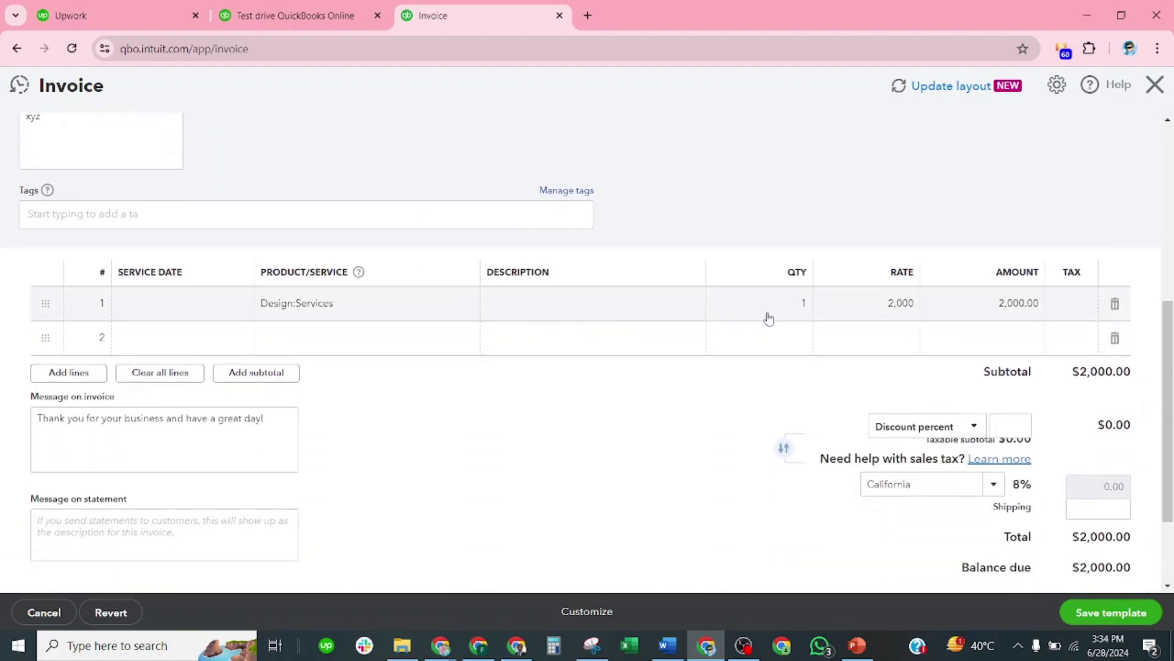
pyautogui.scroll(-1, 621, 346)
pyautogui.scroll(-2, 621, 346)
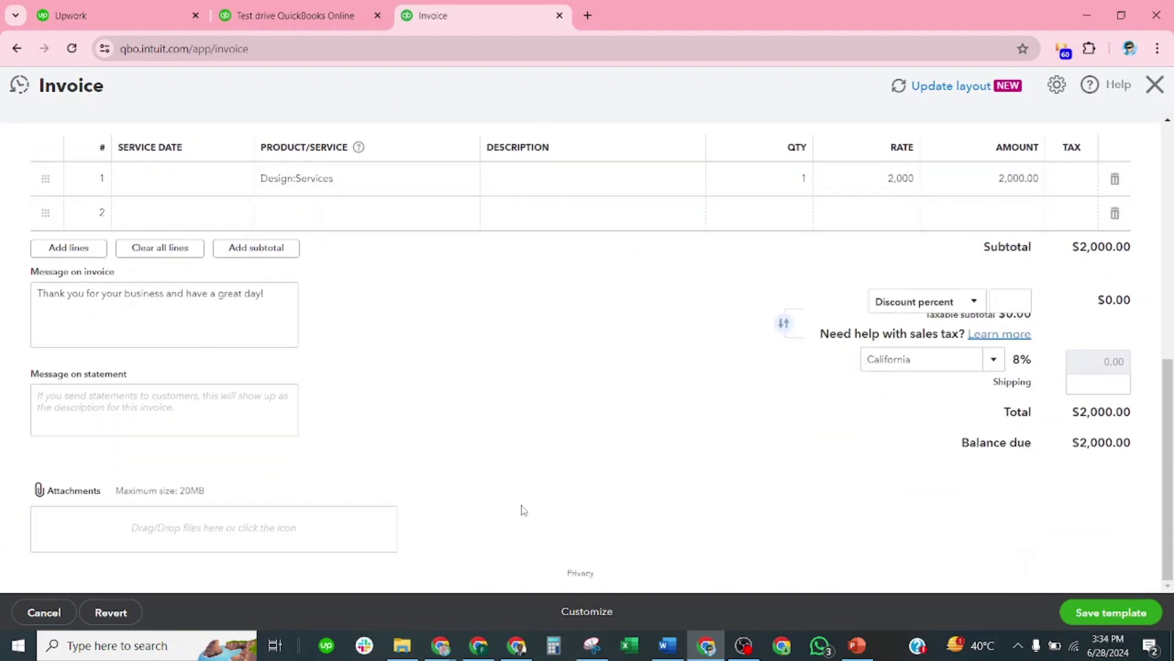
# Step: Attempt to save the recurring invoice template
pyautogui.click(1087, 613)
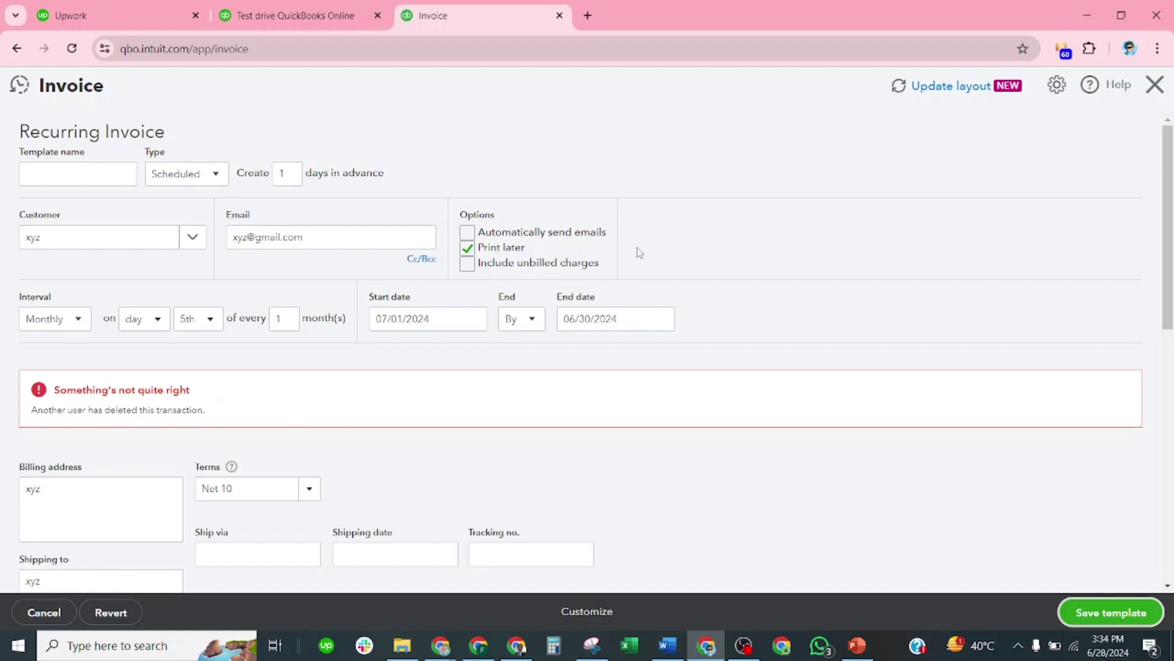
pyautogui.scroll(-7, 643, 266)
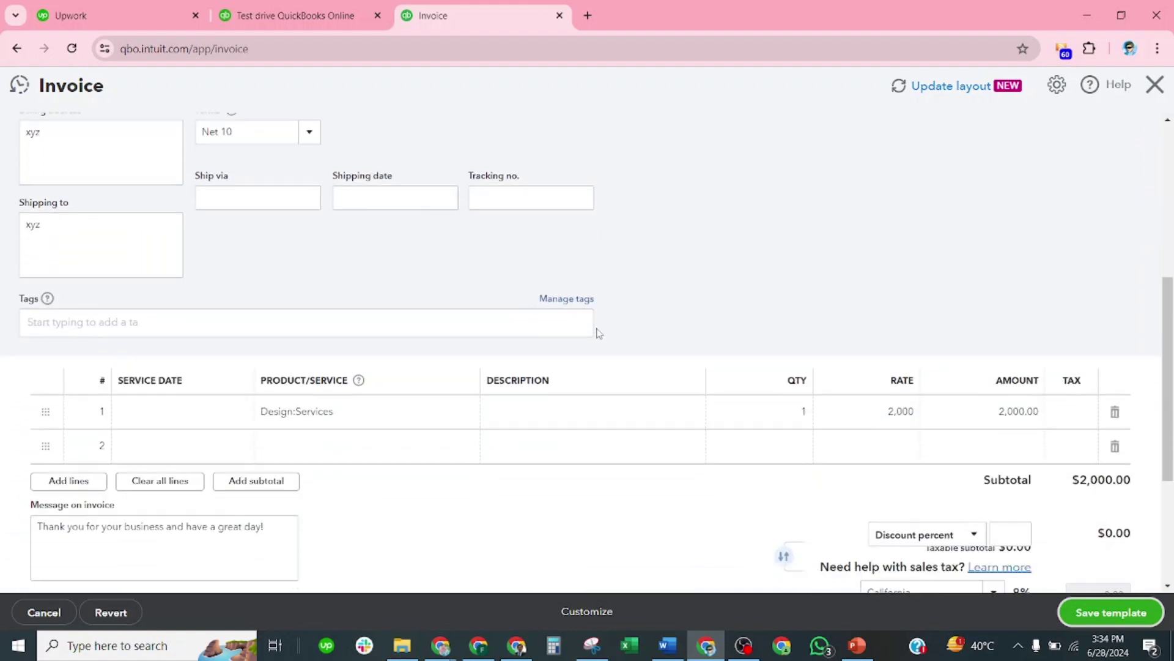
pyautogui.scroll(4, 737, 215)
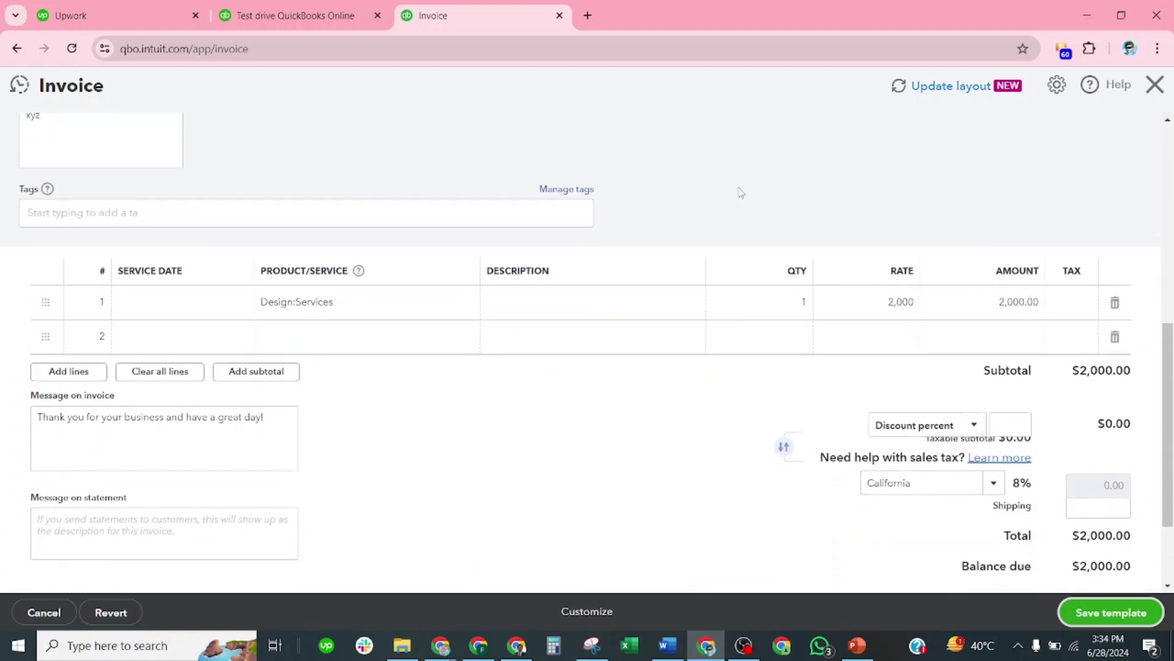
pyautogui.scroll(1, 396, 195)
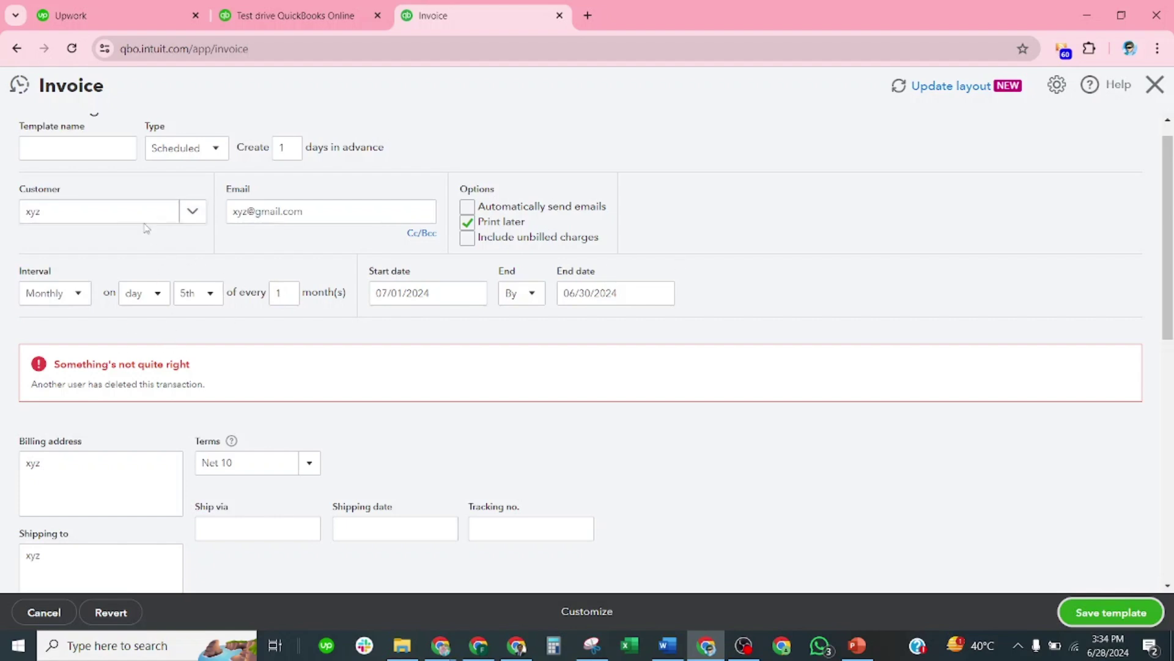
# Step: Set the template's customer to Amy's Bird Sanctuary
pyautogui.click(190, 212)
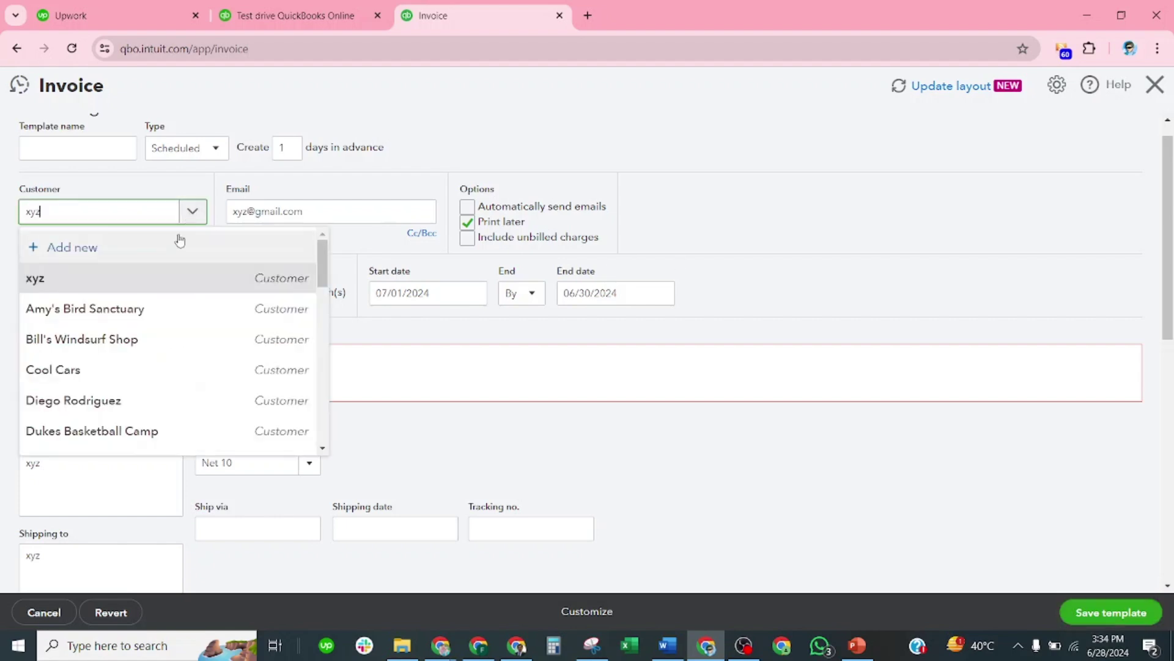
pyautogui.click(134, 312)
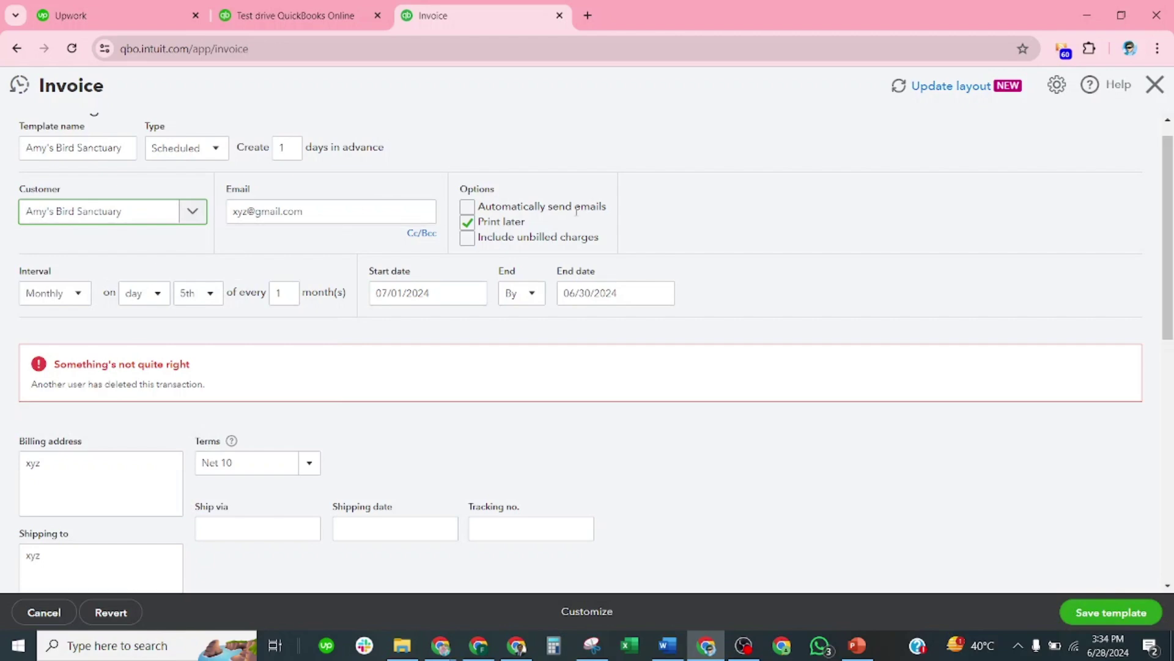
pyautogui.scroll(-7, 576, 211)
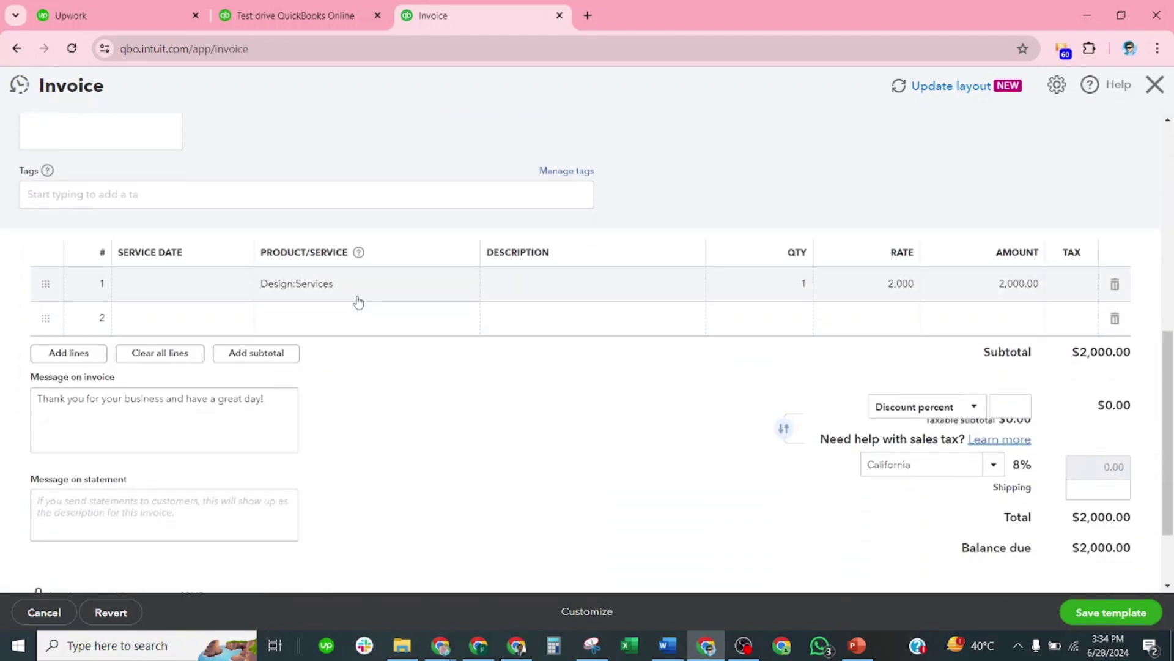
pyautogui.scroll(7, 644, 234)
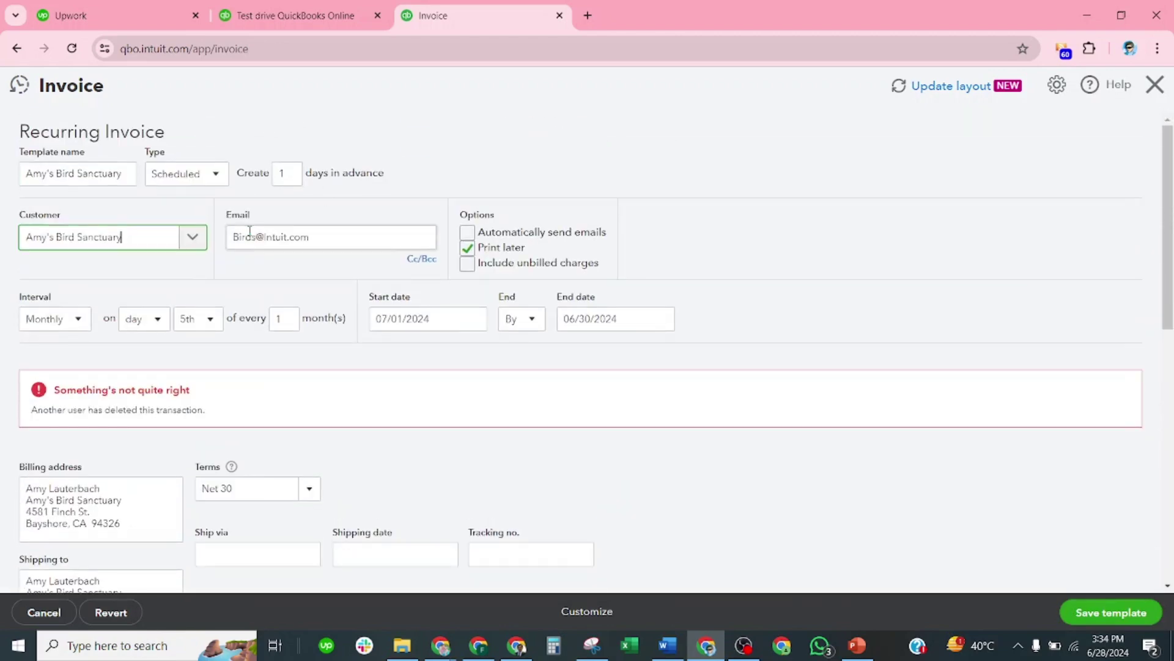
pyautogui.scroll(-8, 668, 349)
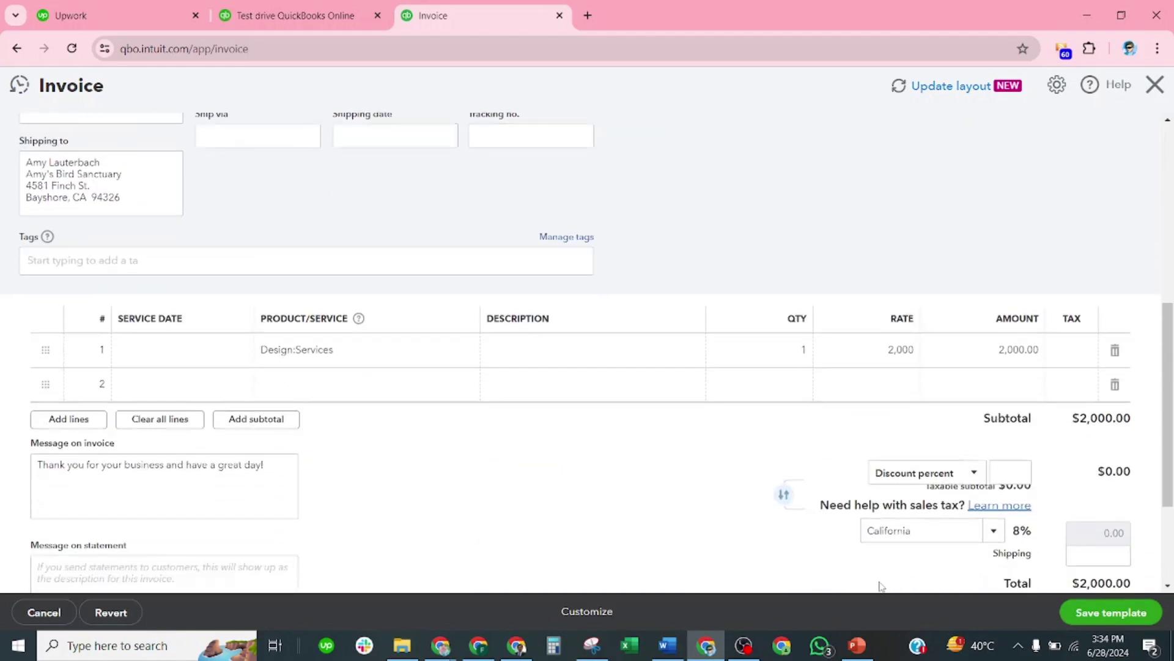
# Step: Retry saving the template, then go to the address bar to reload after the error
pyautogui.click(1095, 614)
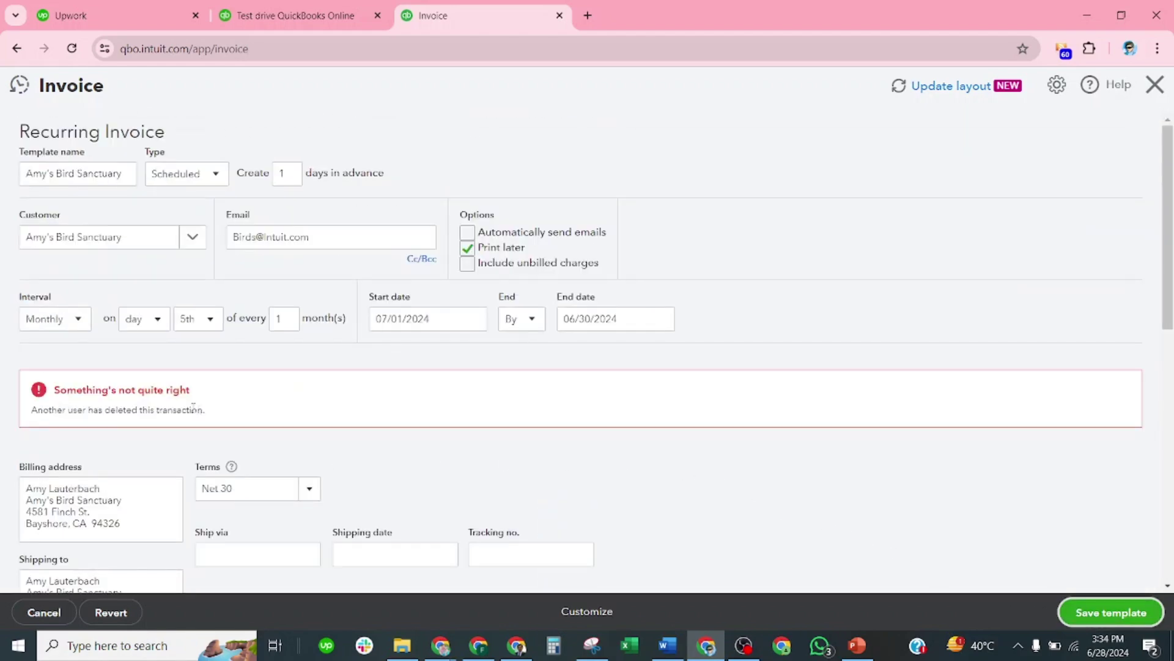
pyautogui.scroll(-8, 907, 323)
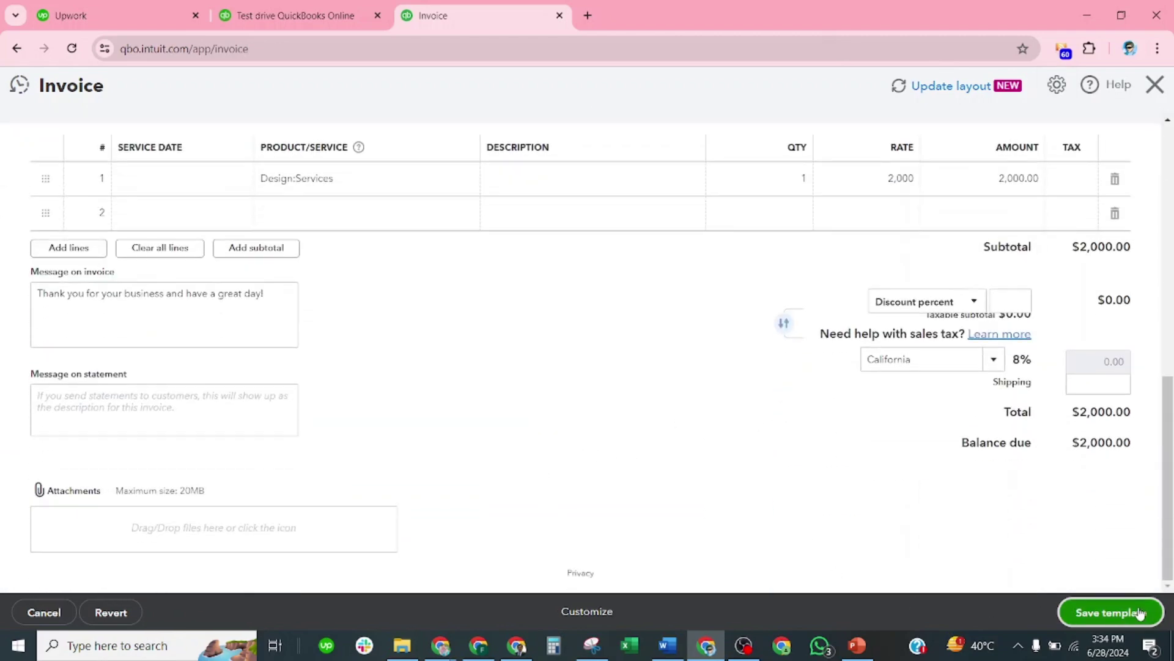
pyautogui.click(1142, 612)
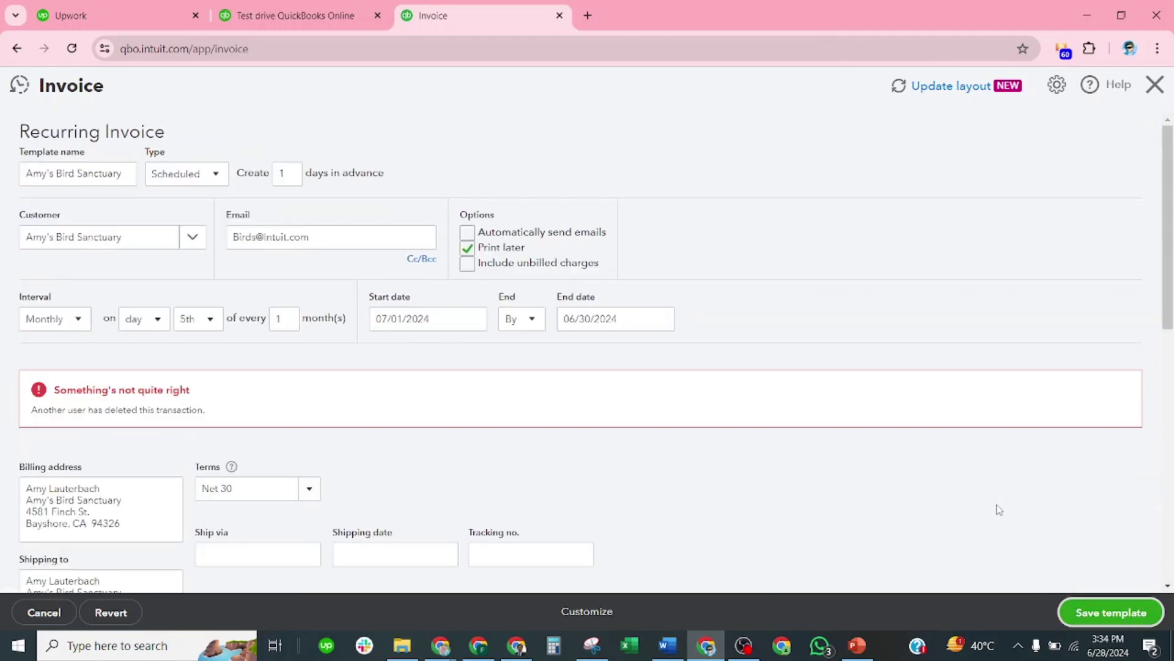
pyautogui.click(541, 43)
# Step: Reload the page to get a fresh blank Invoice #1040
pyautogui.press('Return')
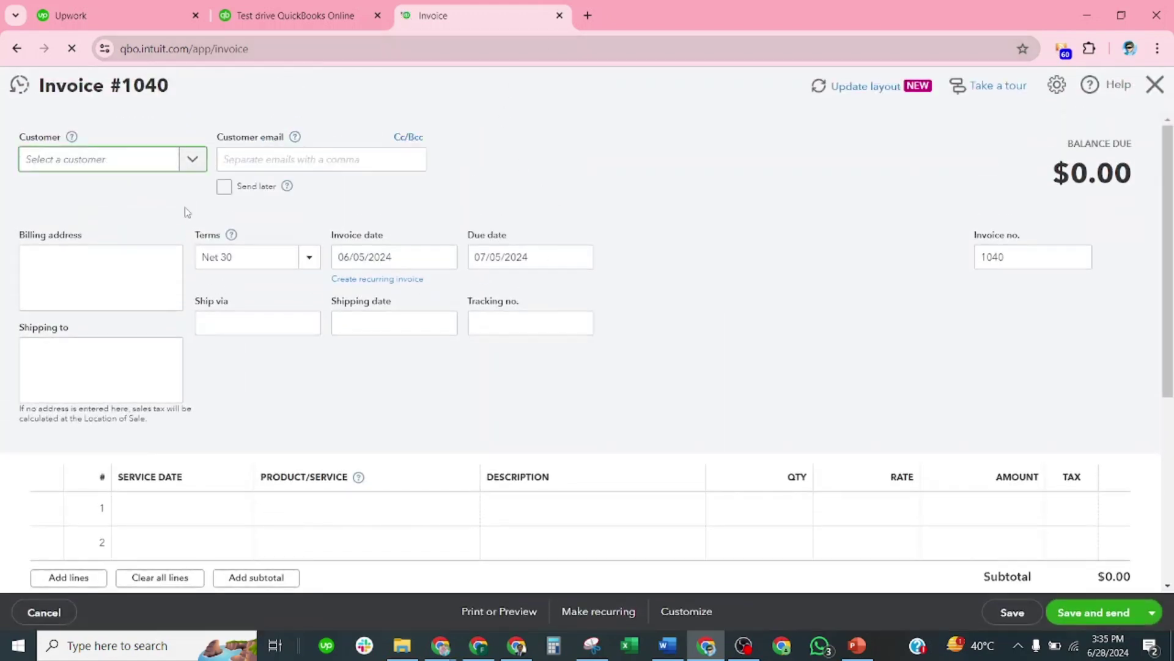
# Step: Select Amy's Bird Sanctuary as the customer with Net 10 payment terms
pyautogui.click(195, 161)
pyautogui.click(132, 239)
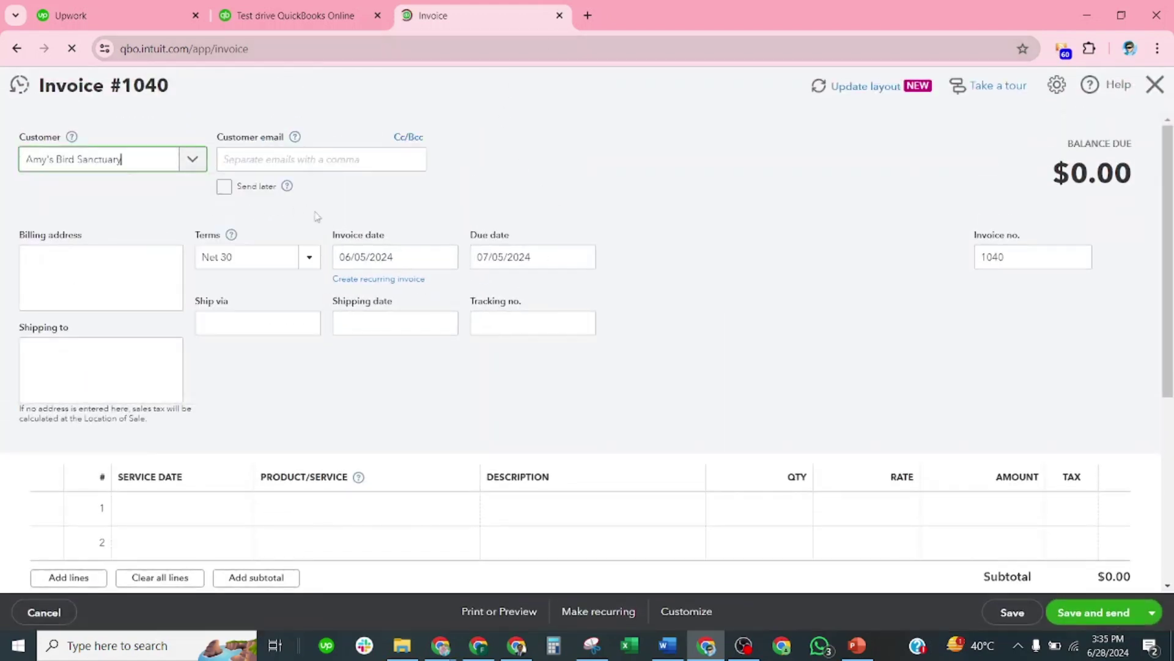
pyautogui.click(325, 164)
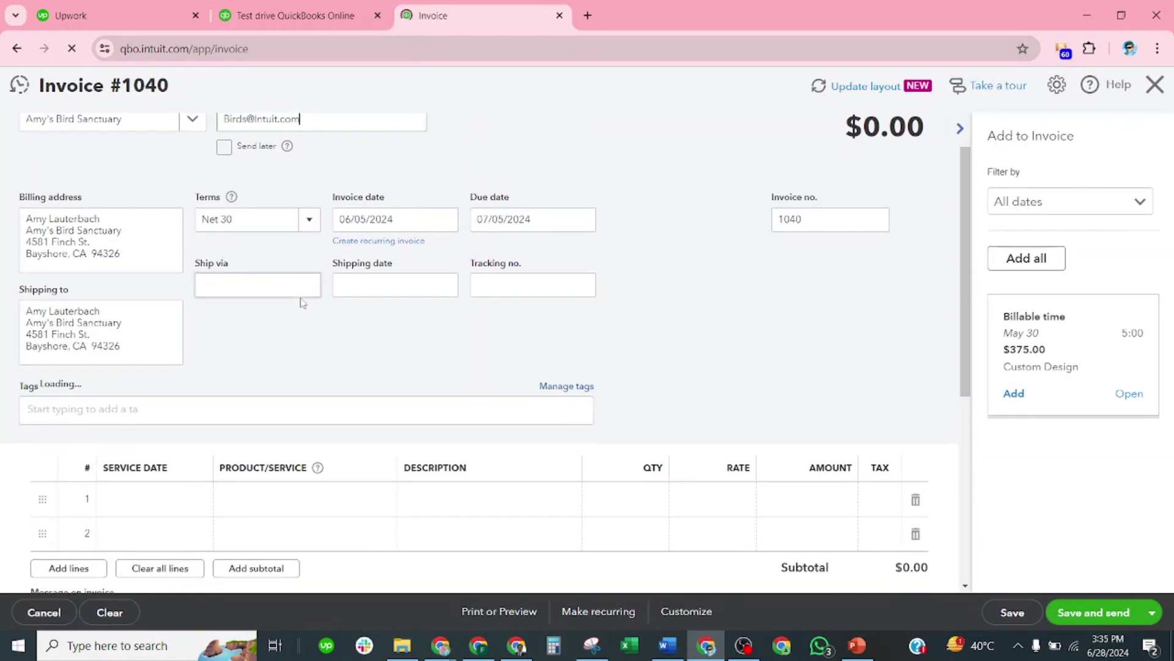
pyautogui.scroll(-1, 297, 232)
pyautogui.click(308, 210)
pyautogui.click(246, 317)
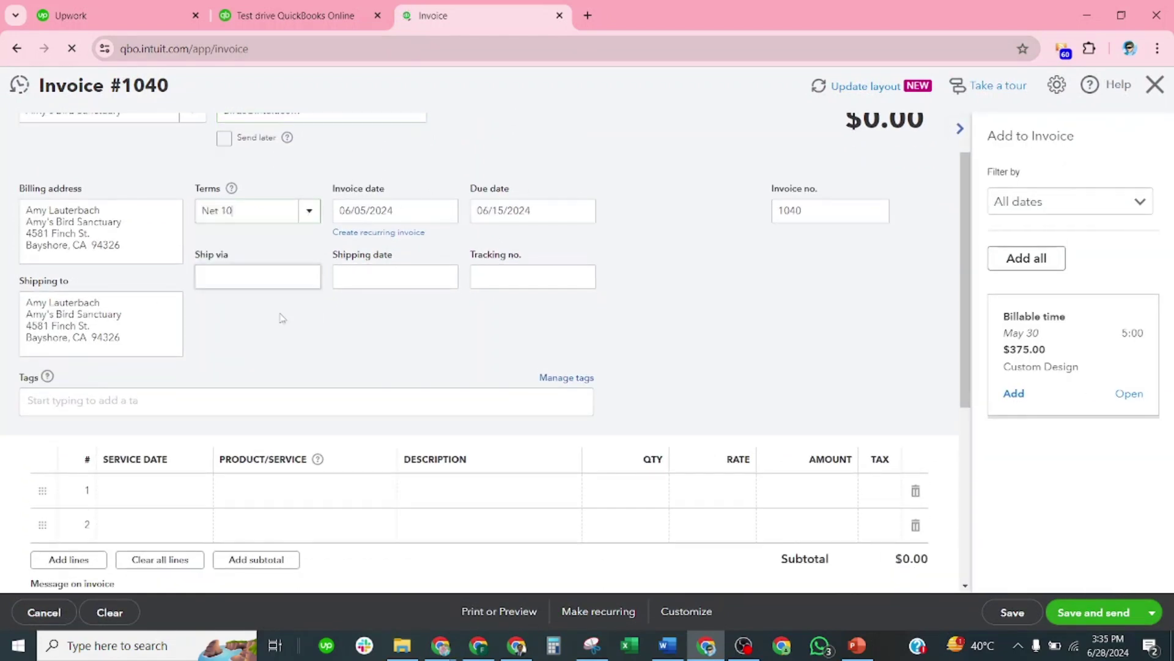
pyautogui.scroll(-3, 404, 321)
# Step: Add a Design:Services line at a rate of 2,000
pyautogui.click(347, 347)
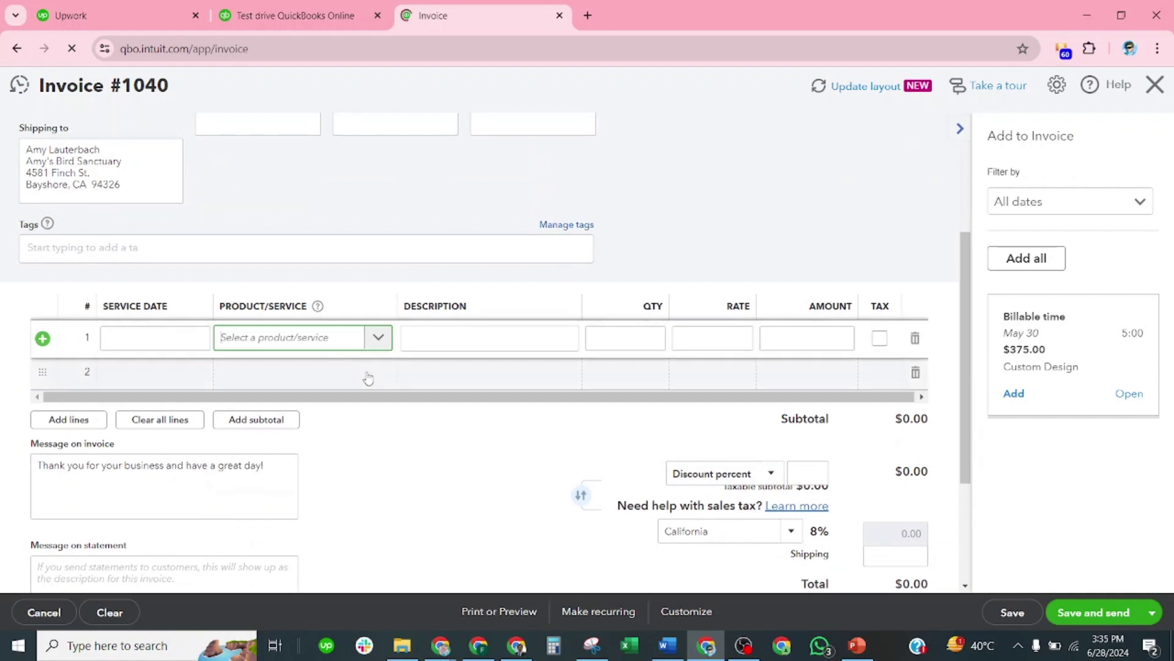
pyautogui.click(378, 337)
pyautogui.scroll(-2, 279, 469)
pyautogui.scroll(-2, 276, 471)
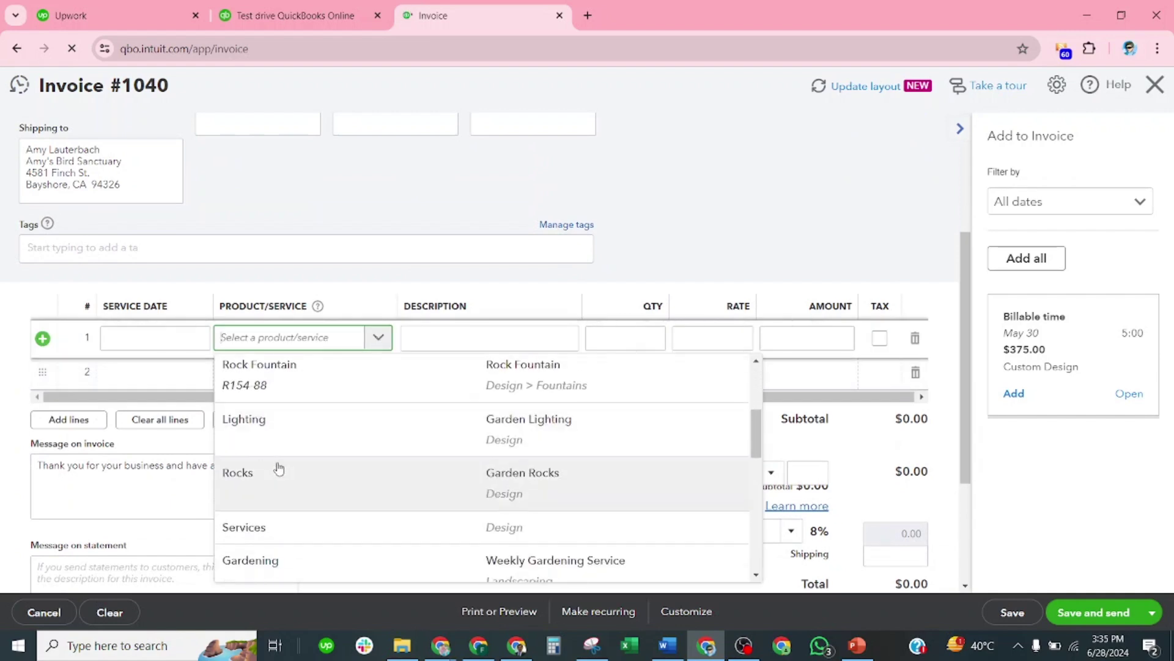
pyautogui.click(291, 477)
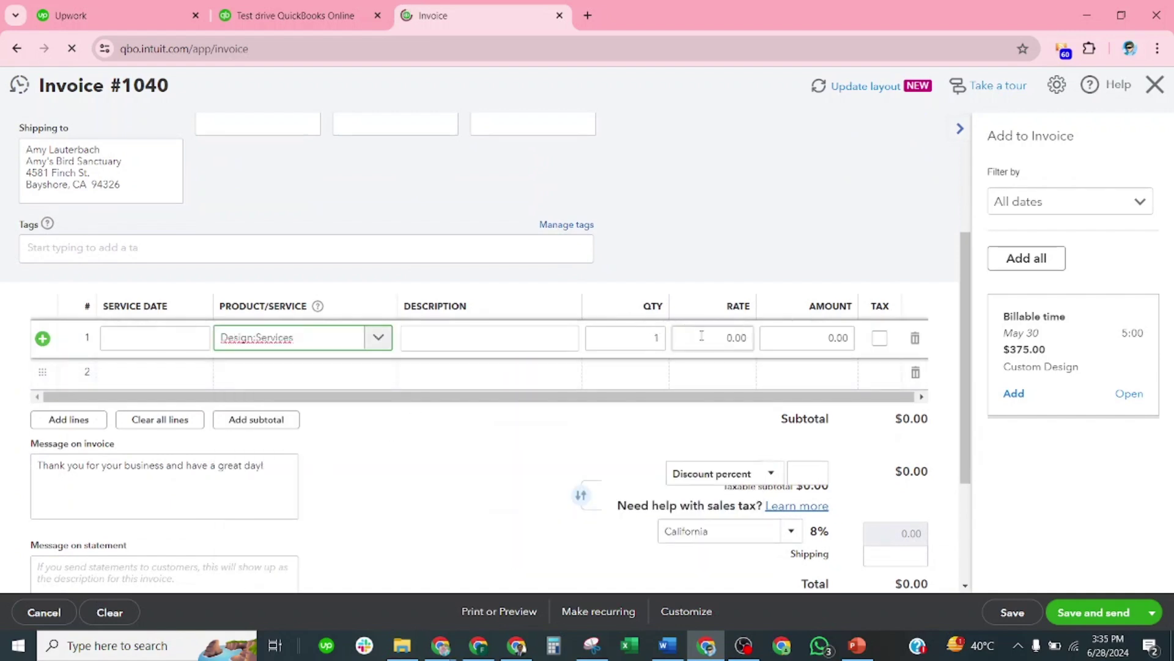
pyautogui.moveTo(709, 337); pyautogui.dragTo(766, 351)
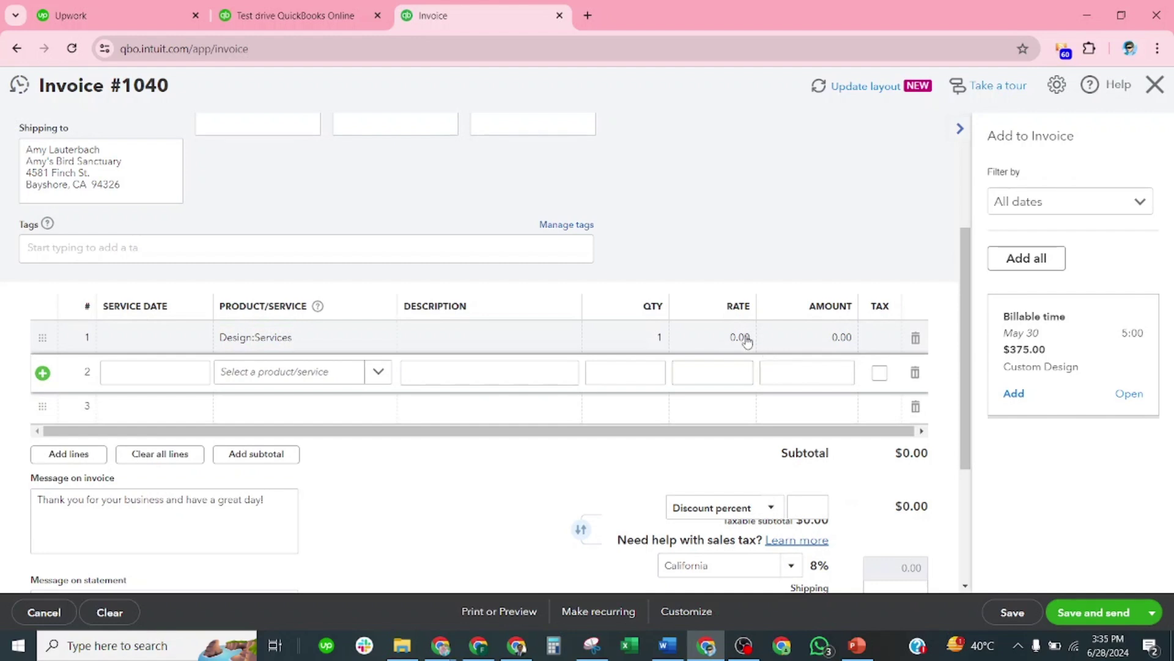
pyautogui.click(716, 336)
pyautogui.press('Down')
pyautogui.click(738, 339)
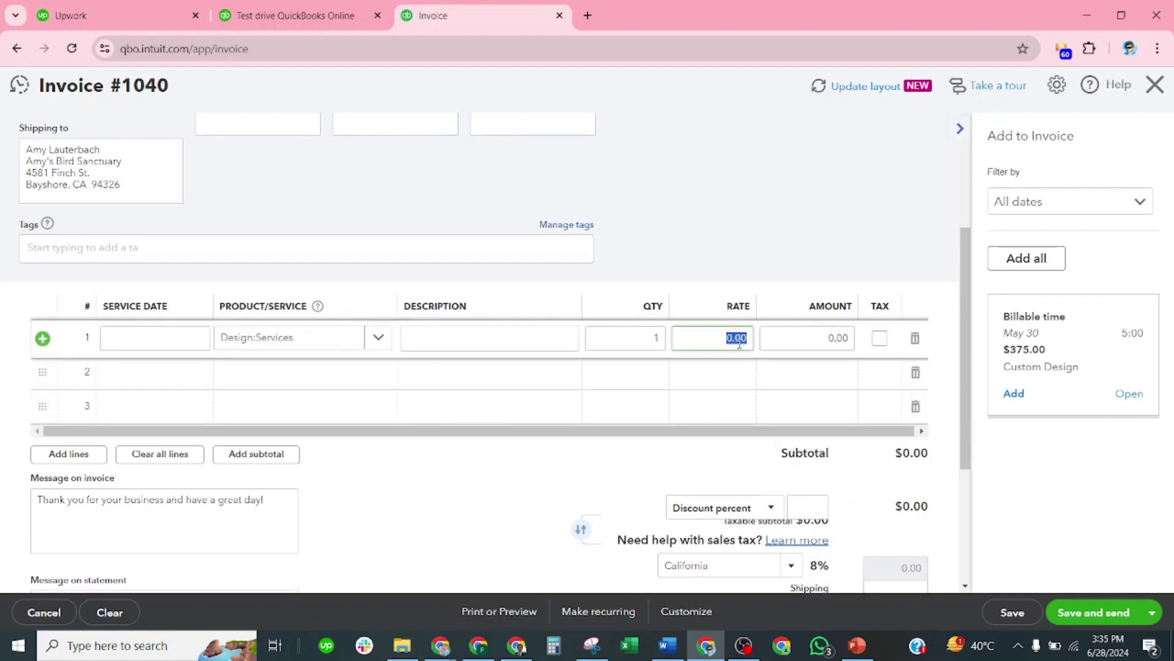
pyautogui.click(747, 370)
pyautogui.click(734, 339)
pyautogui.write('2,')
pyautogui.write('000')
pyautogui.click(825, 200)
# Step: Save invoice 1040
pyautogui.scroll(-4, 572, 388)
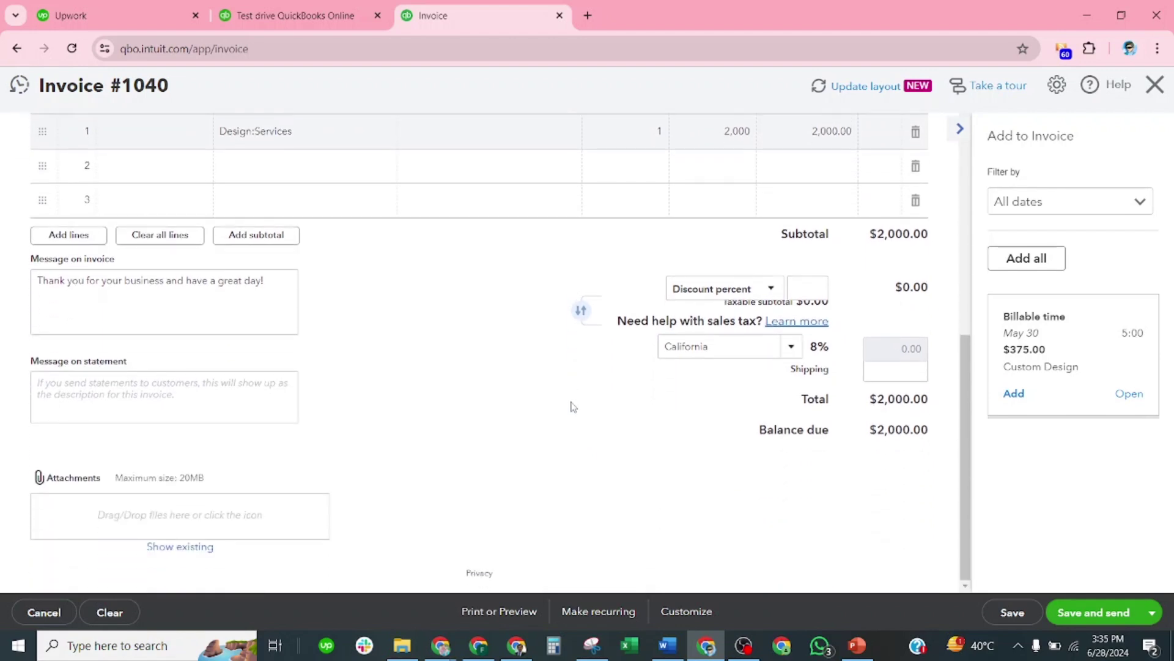
pyautogui.click(1014, 613)
pyautogui.click(1012, 613)
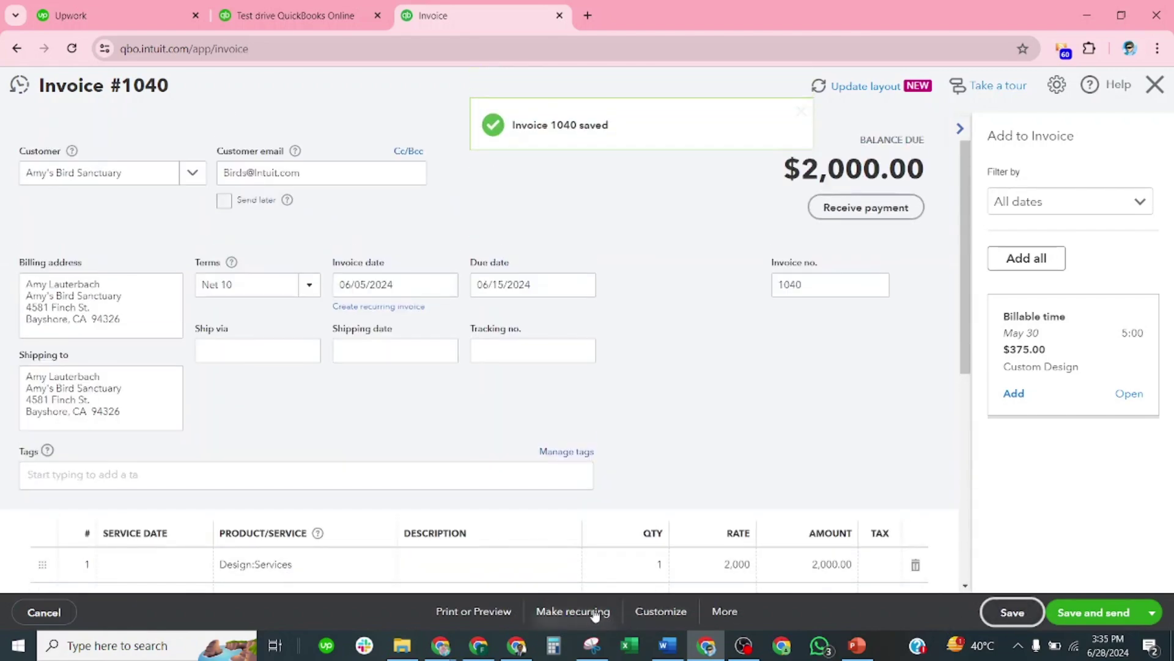
pyautogui.click(573, 612)
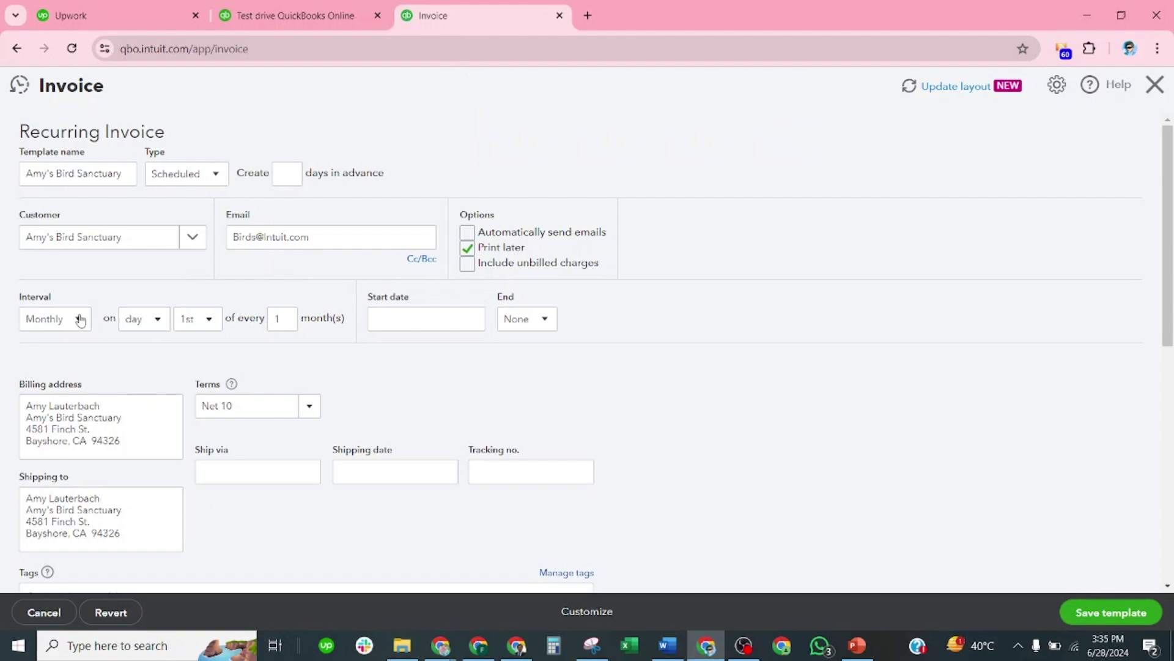
# Step: Schedule the invoice to recur on the 5th, starting 07/01/2024
pyautogui.click(207, 320)
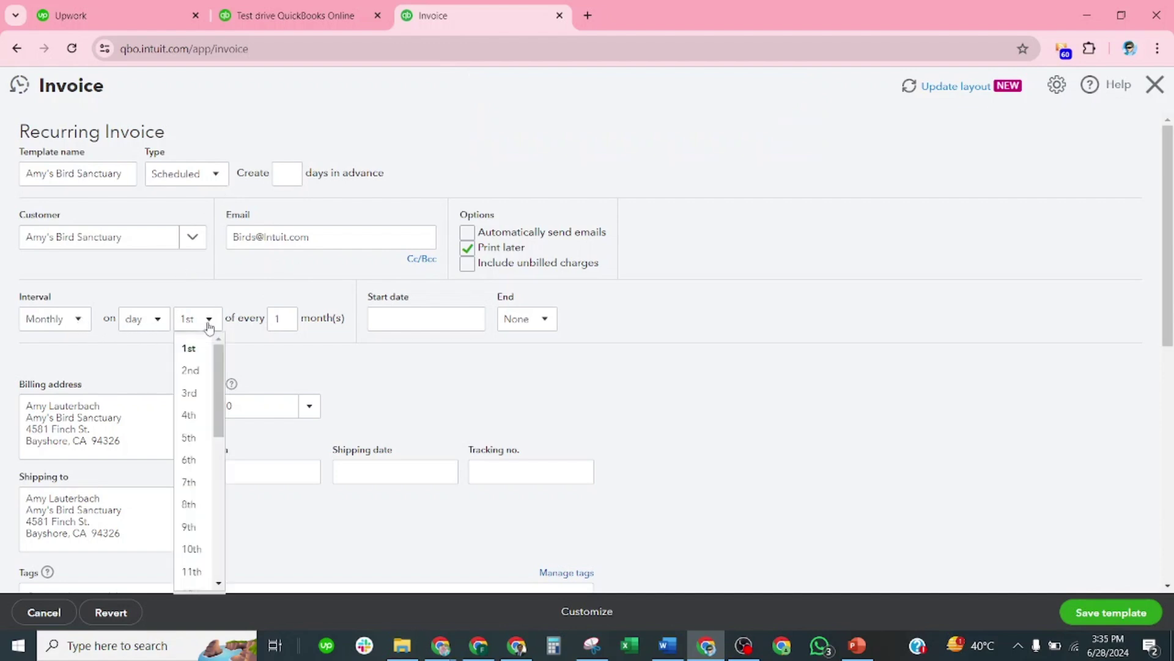
pyautogui.click(191, 438)
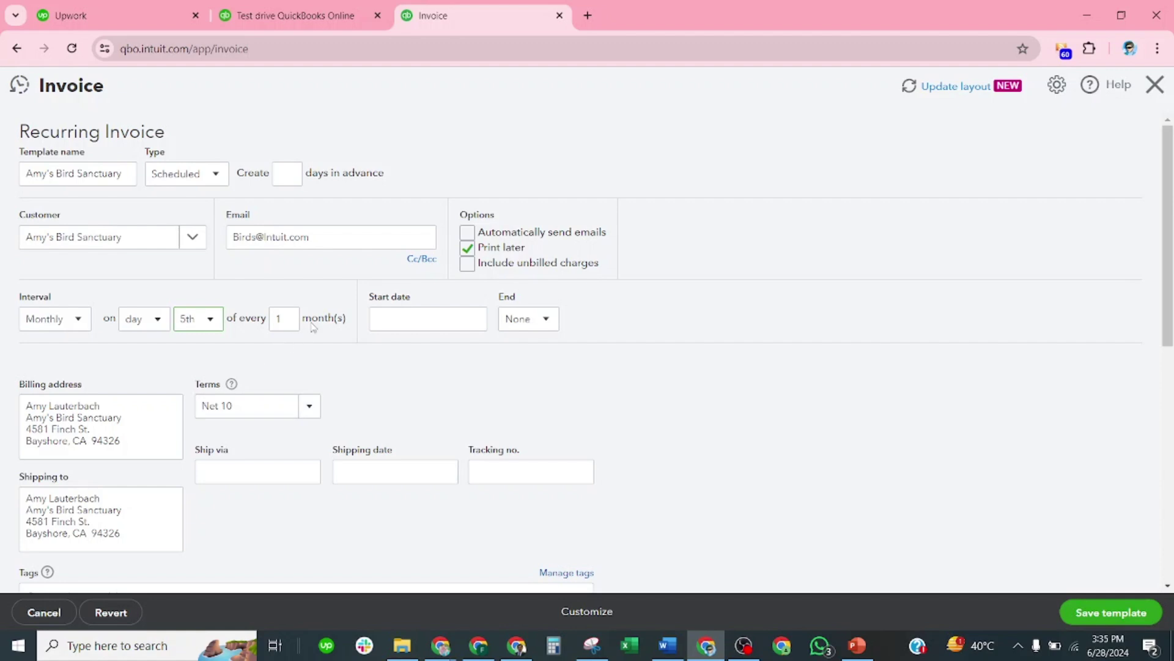
pyautogui.click(475, 320)
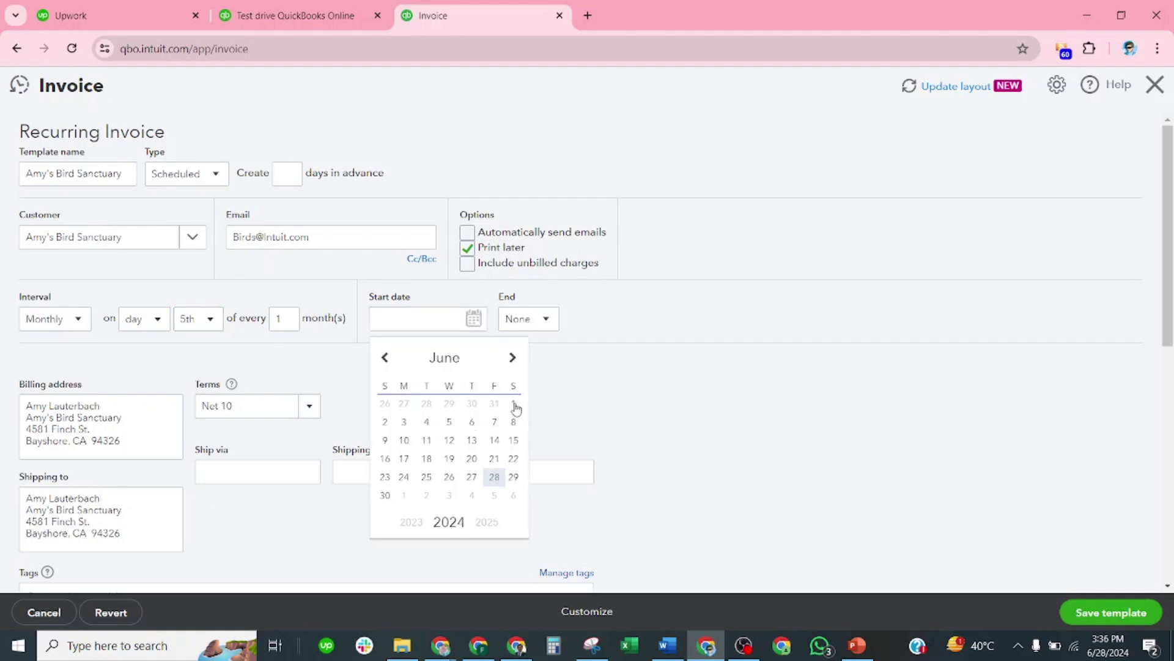
pyautogui.click(404, 495)
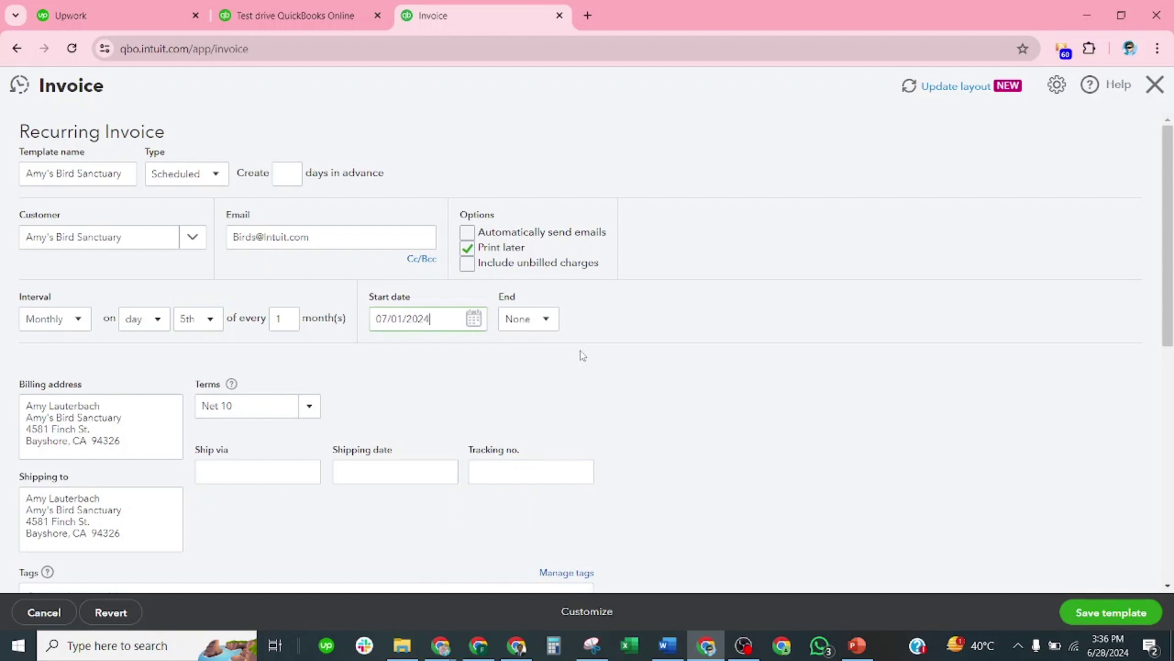
# Step: End the schedule by 06/30/2025 and save the recurring template
pyautogui.click(553, 321)
pyautogui.click(526, 369)
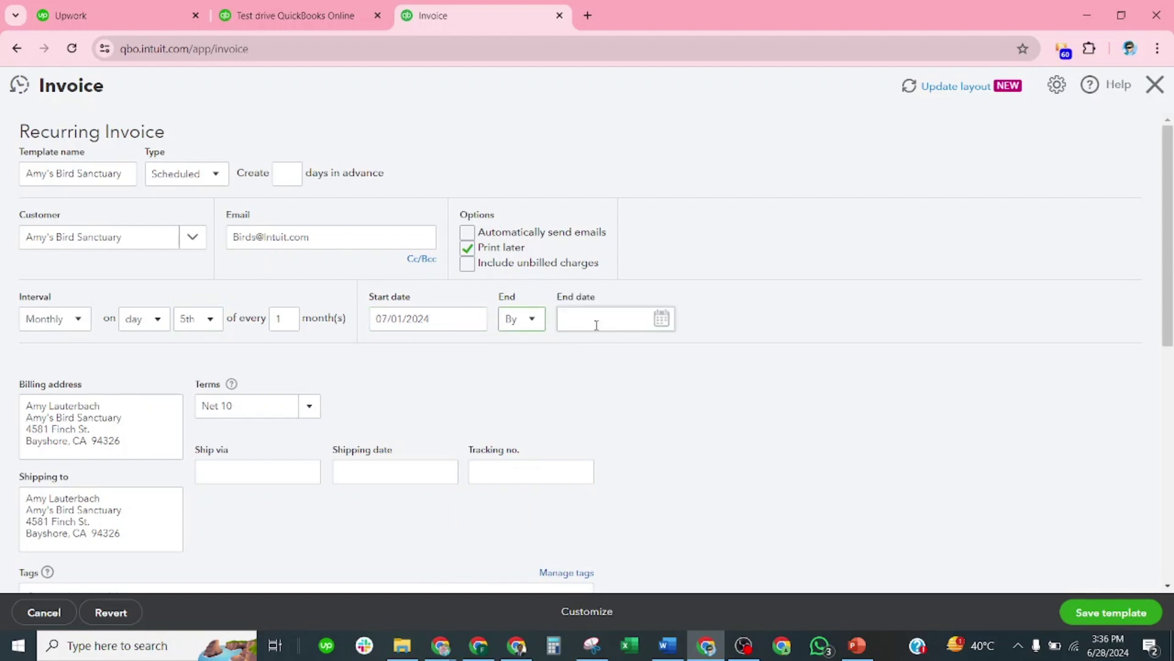
pyautogui.click(654, 324)
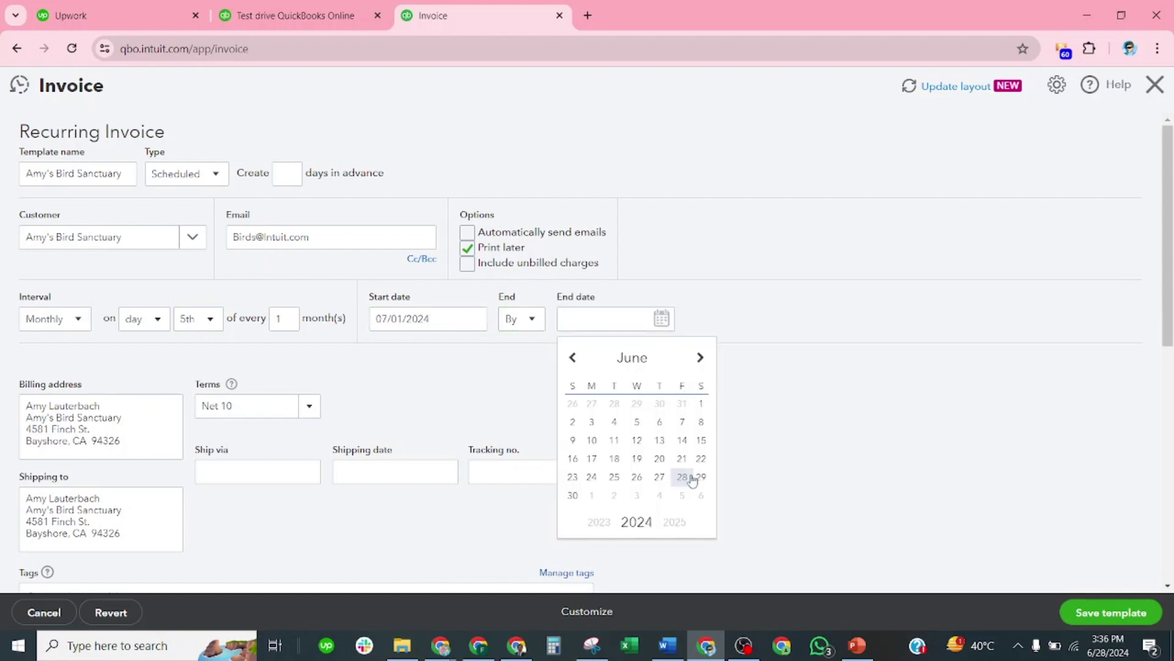
pyautogui.click(673, 522)
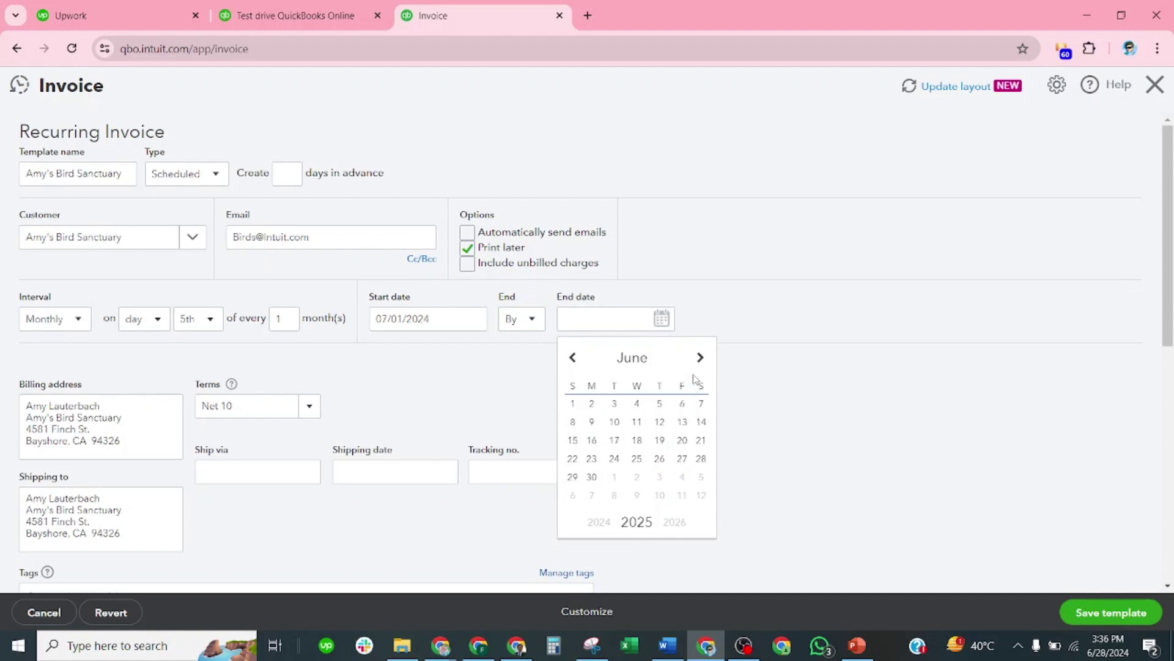
pyautogui.click(592, 476)
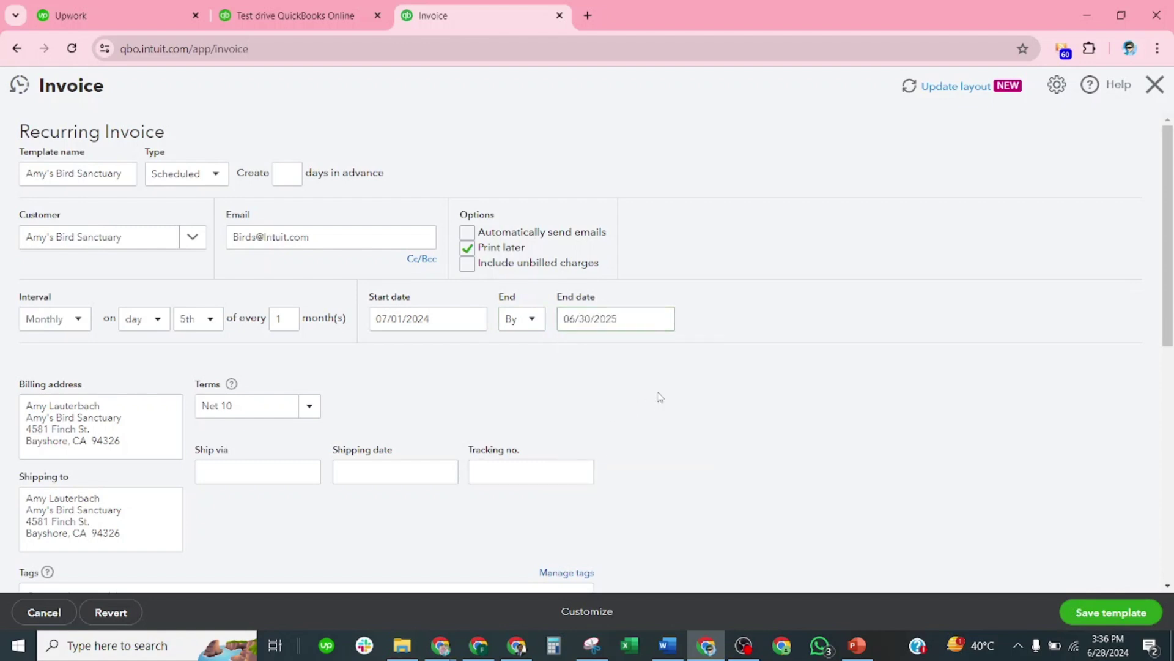
pyautogui.scroll(-5, 658, 397)
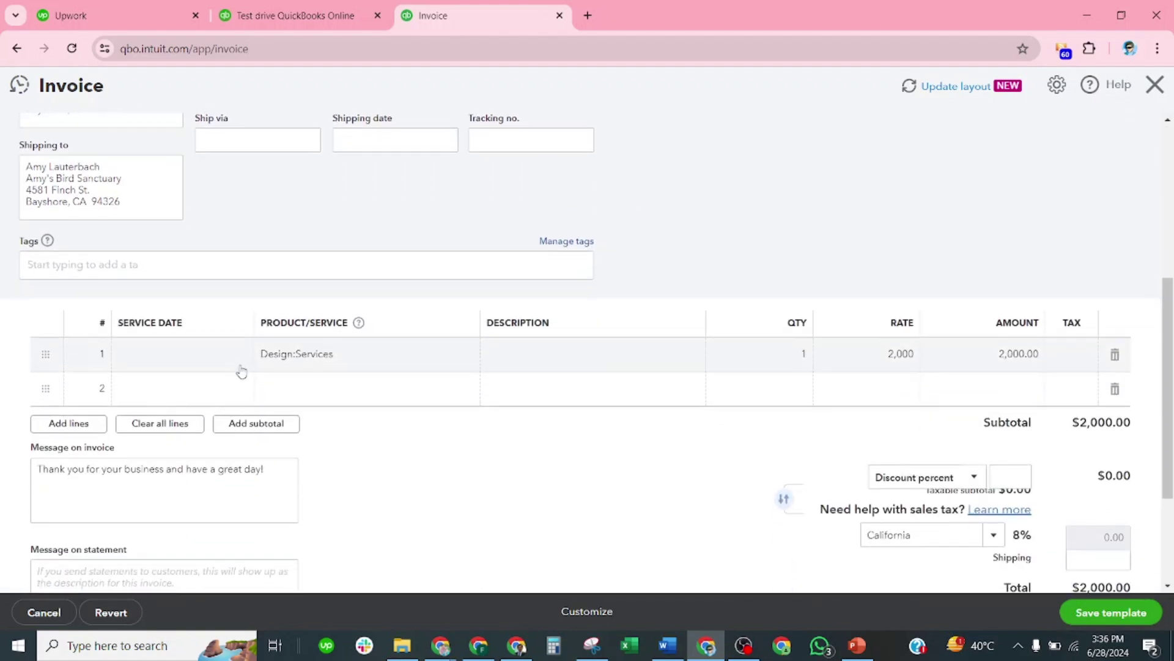
pyautogui.scroll(-2, 241, 371)
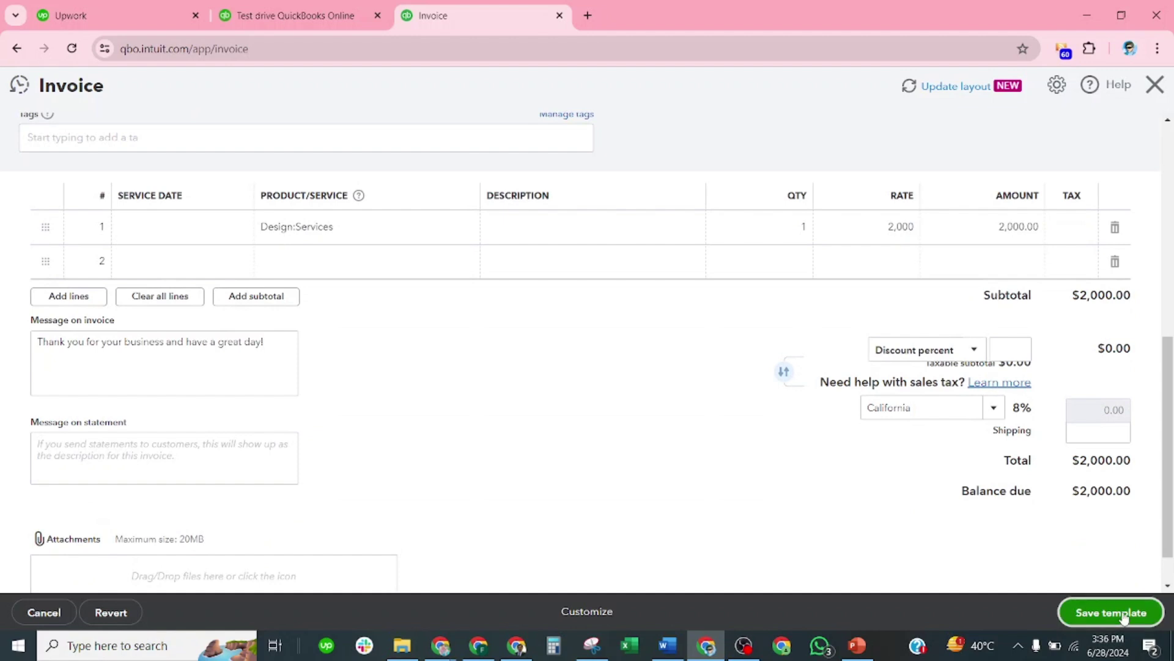
pyautogui.click(1124, 617)
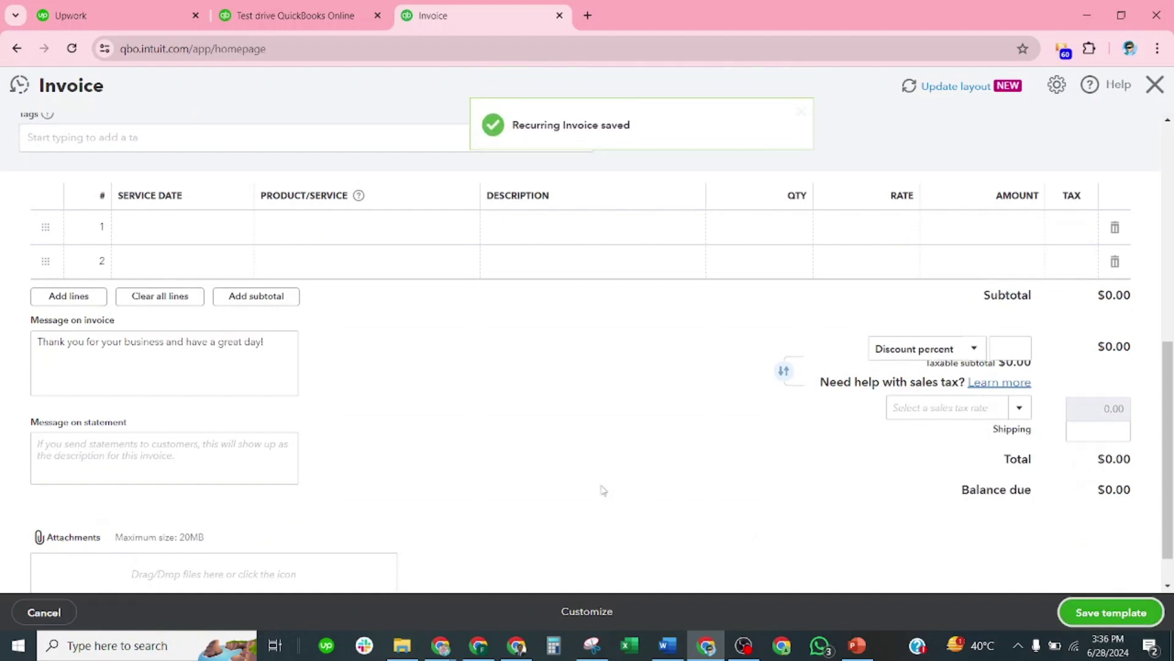
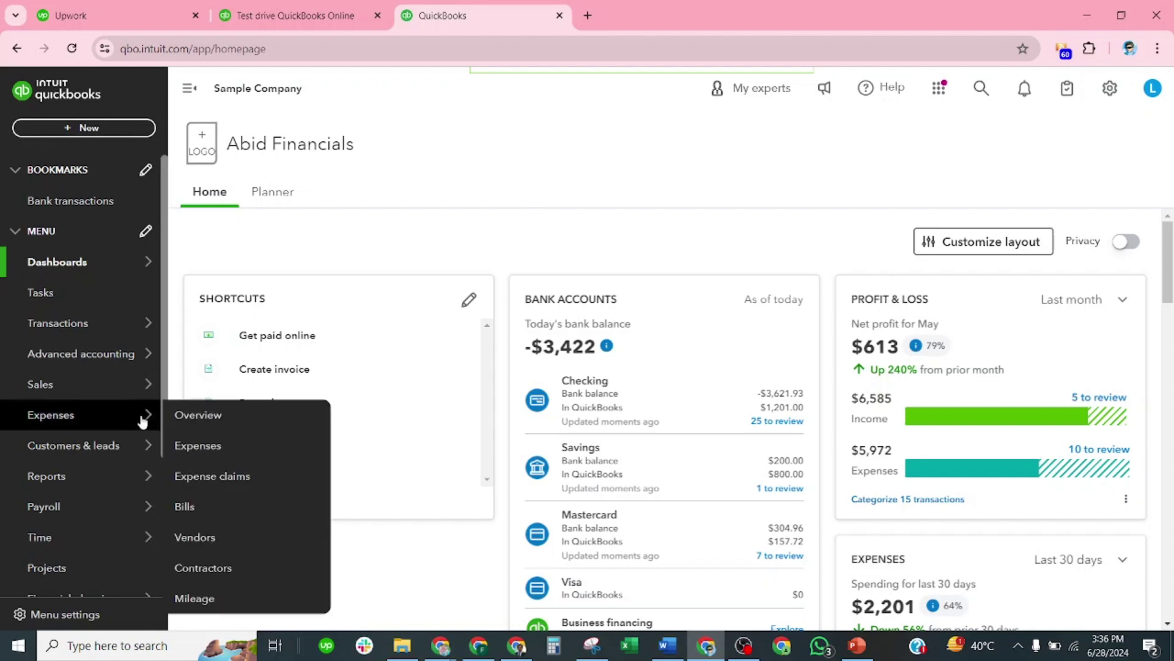
# Step: Open Reports from the left navigation and scroll the Standard list to the Who owes you section
pyautogui.moveTo(79, 398)
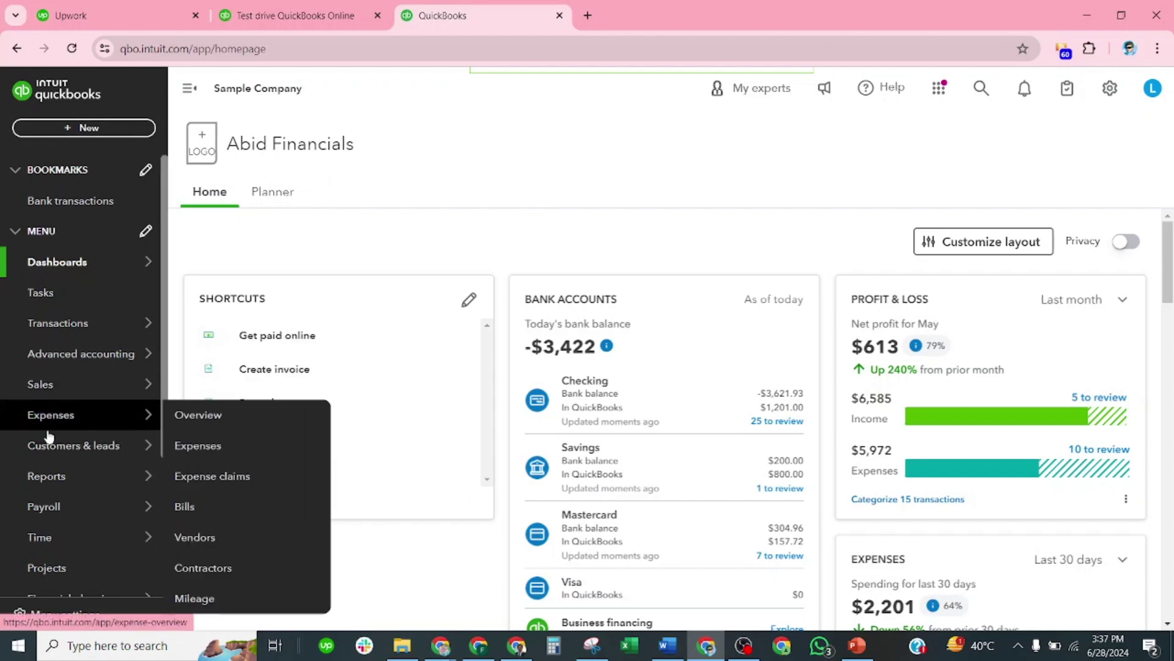
pyautogui.moveTo(45, 481)
pyautogui.click(191, 483)
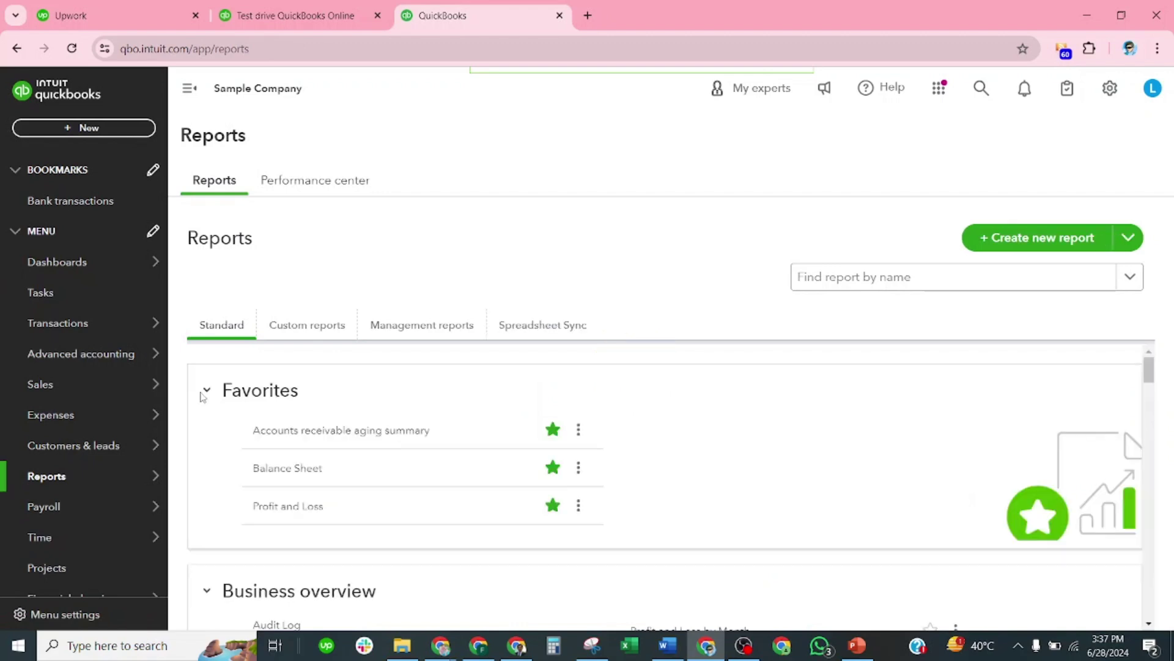
pyautogui.scroll(-4, 386, 461)
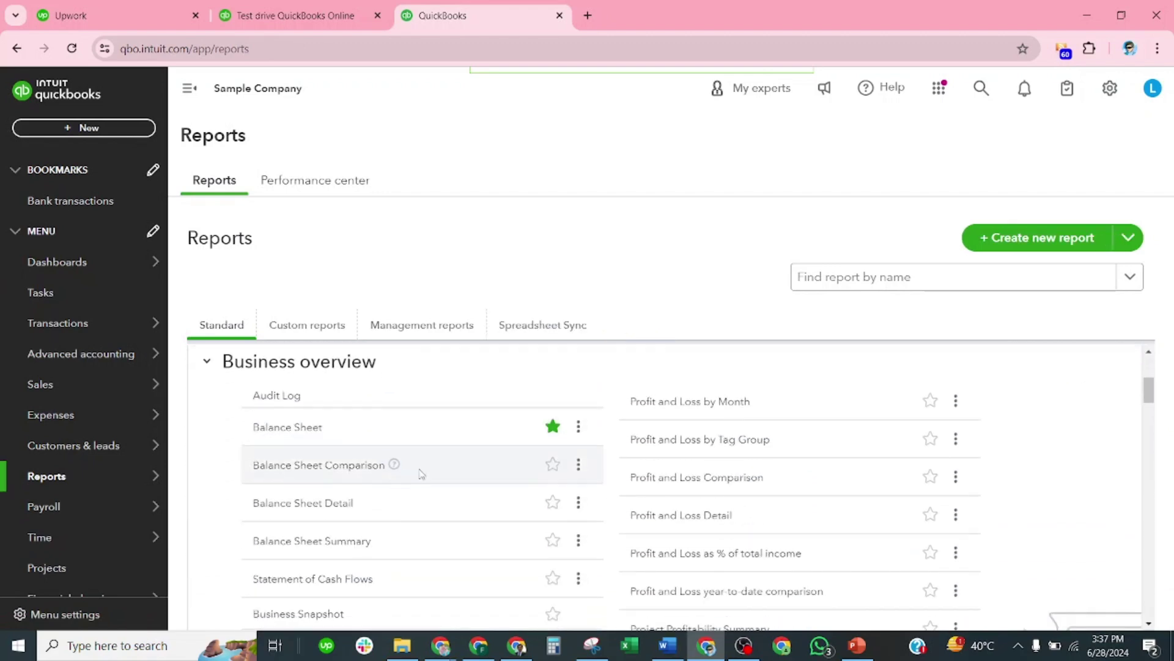
pyautogui.scroll(-5, 451, 505)
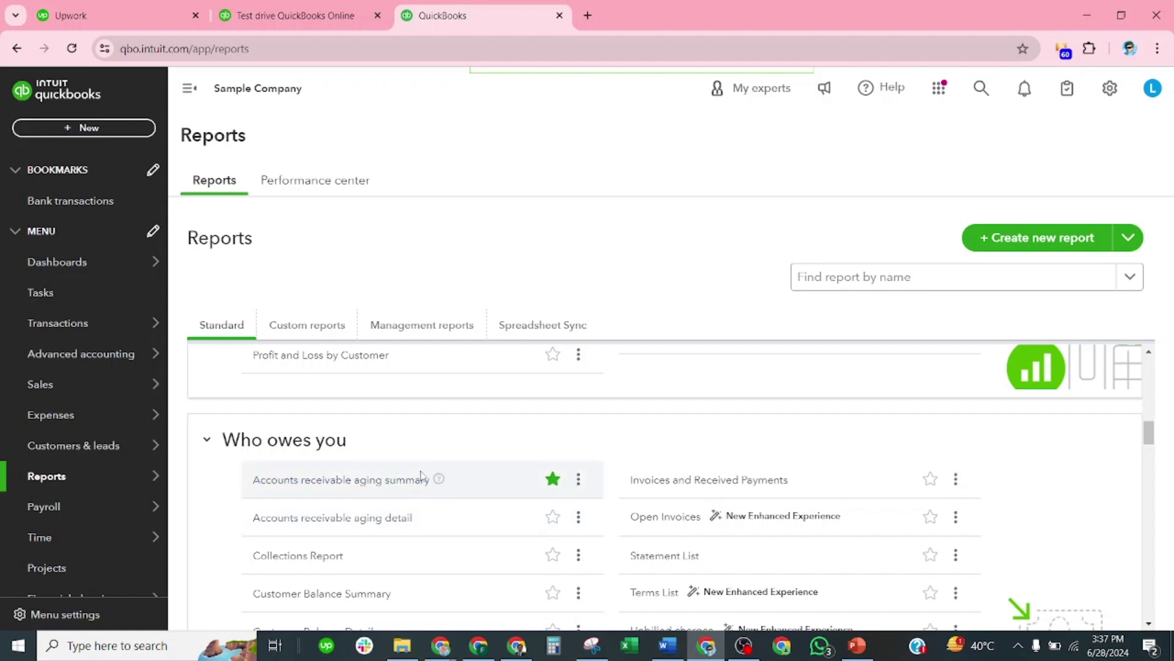
pyautogui.scroll(-1, 361, 477)
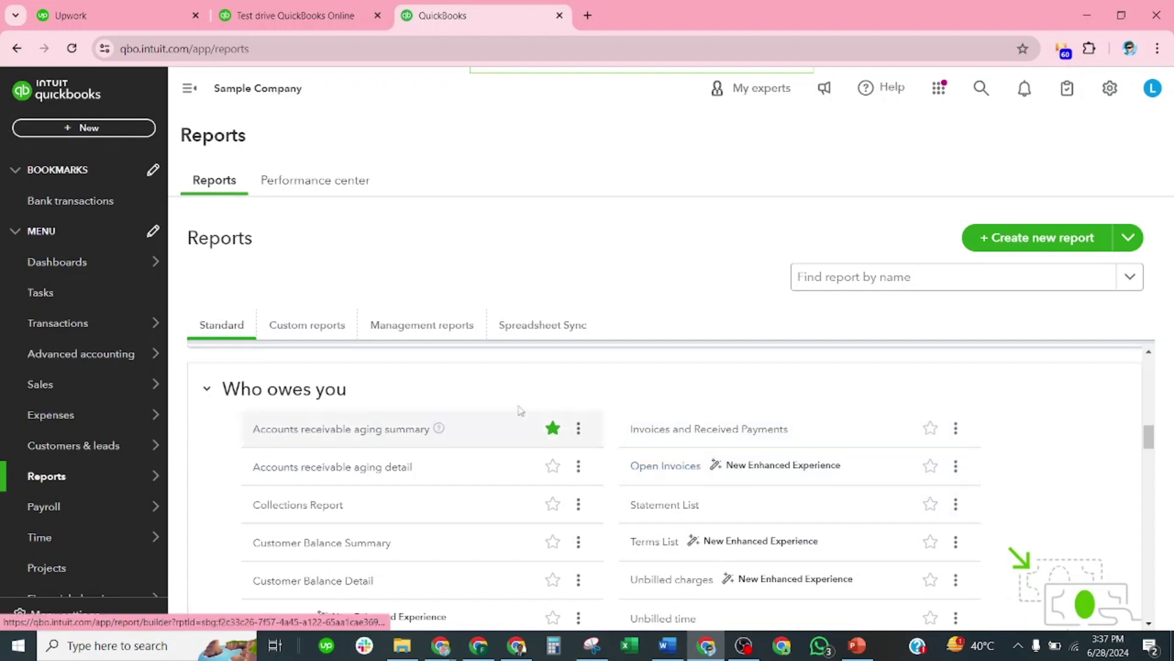
pyautogui.scroll(-2, 496, 484)
pyautogui.scroll(1, 483, 520)
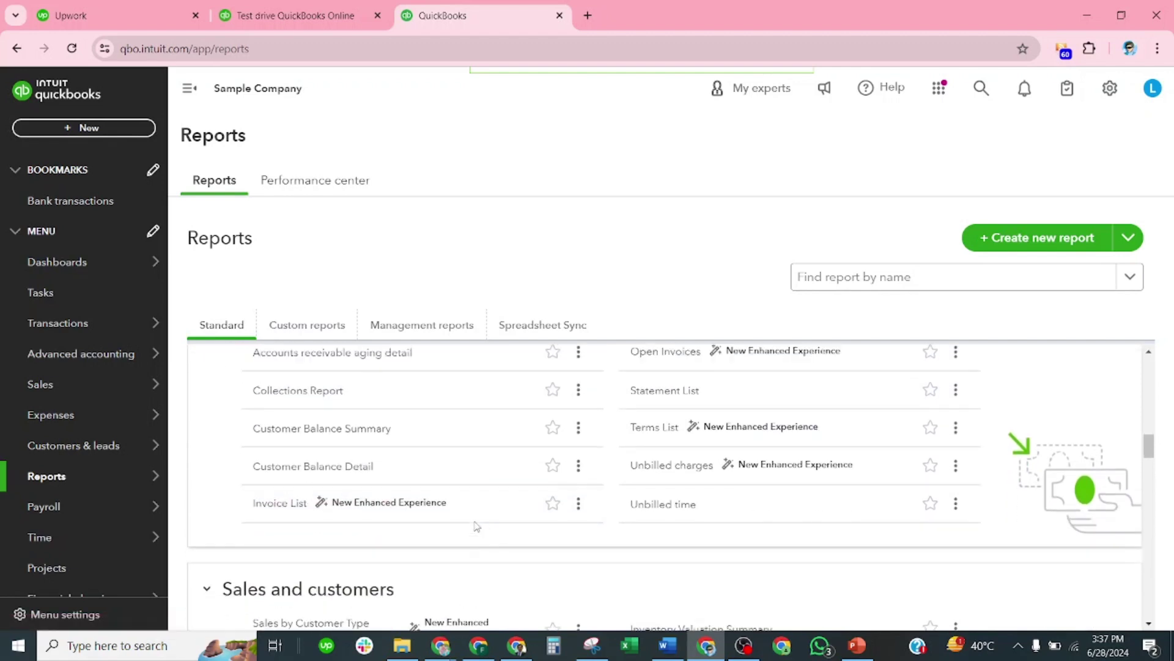
pyautogui.scroll(1, 466, 436)
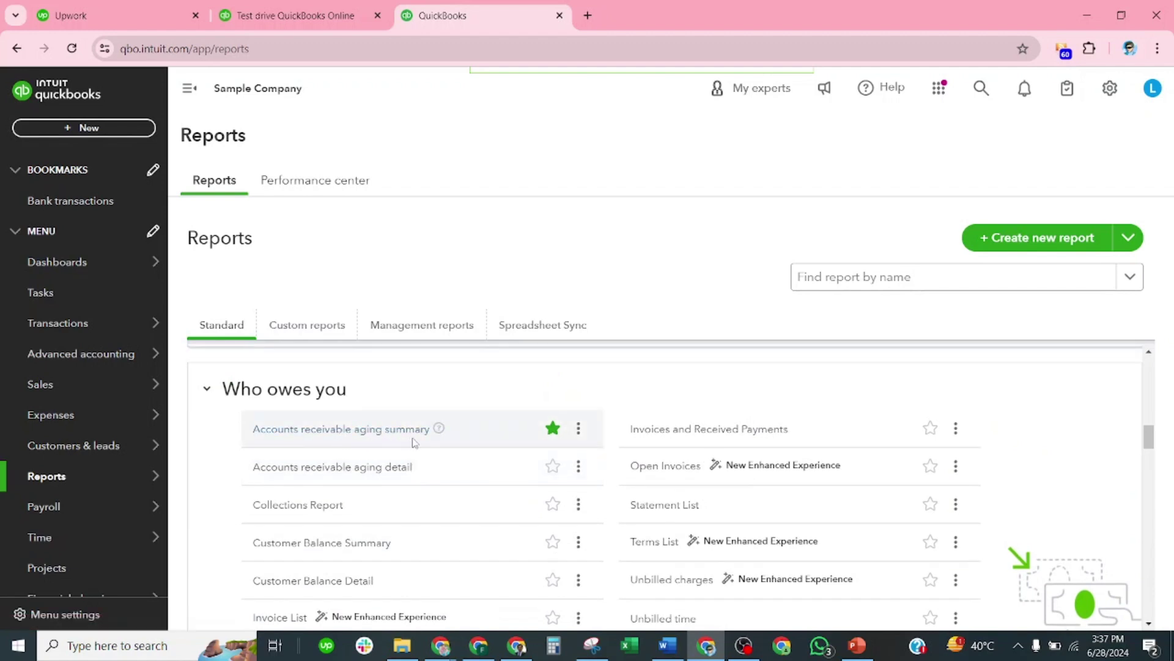
pyautogui.scroll(-1, 440, 467)
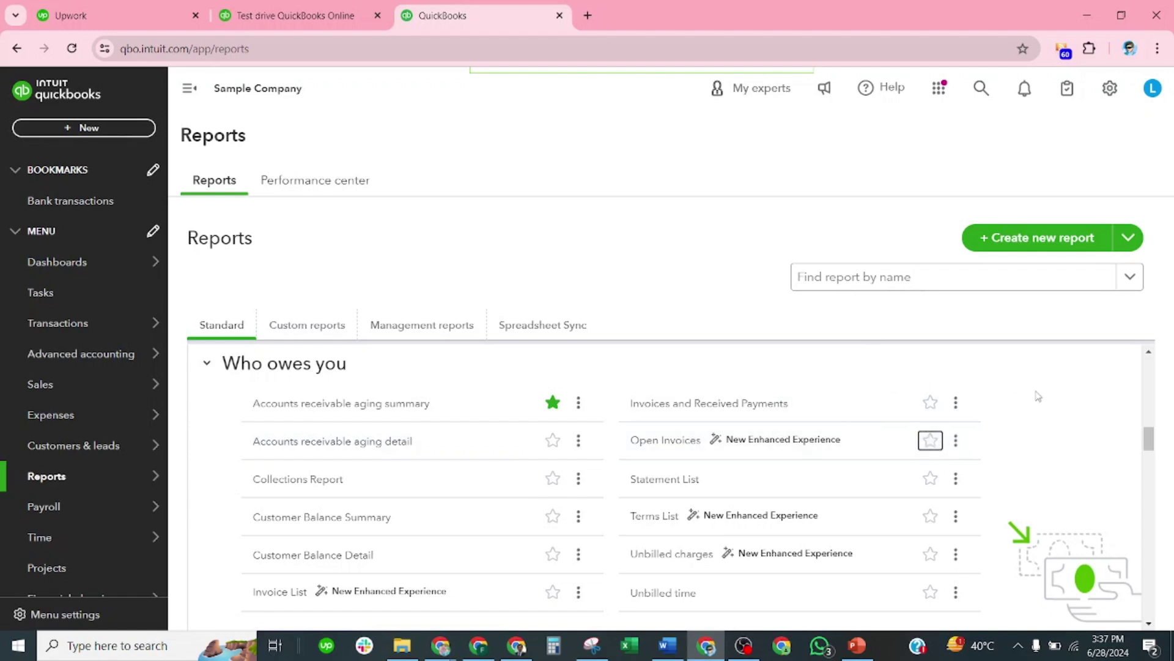
# Step: Star the Open Invoices report as a favorite
pyautogui.click(931, 442)
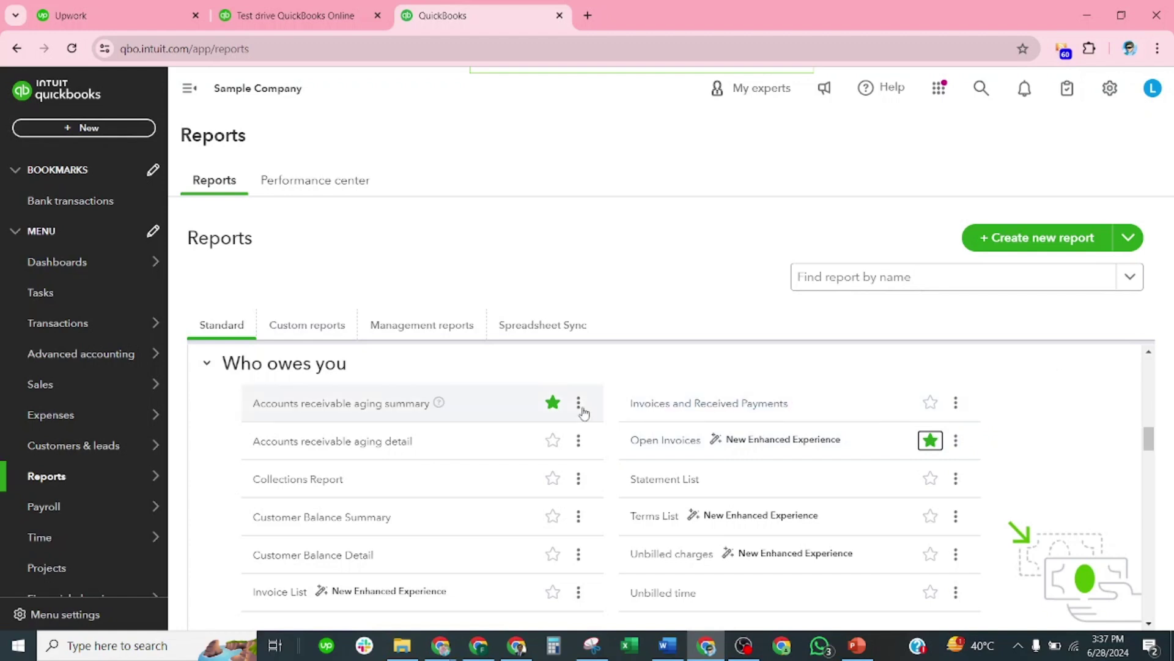
pyautogui.scroll(10, 543, 457)
pyautogui.scroll(6, 416, 409)
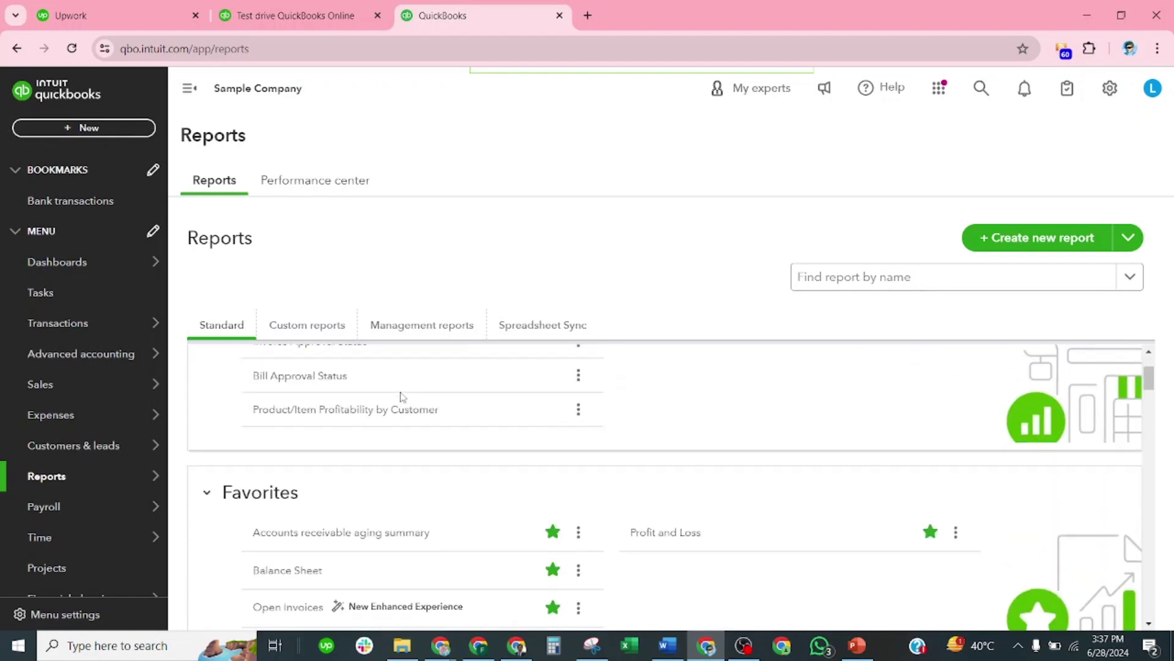
pyautogui.scroll(-4, 420, 408)
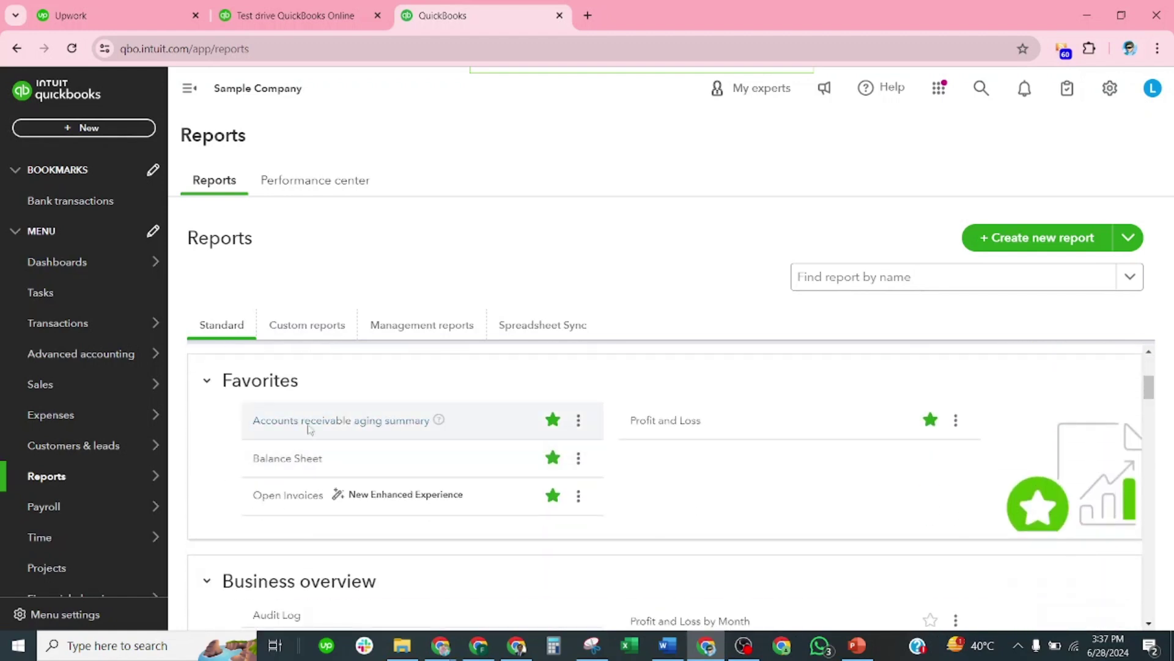
pyautogui.click(553, 420)
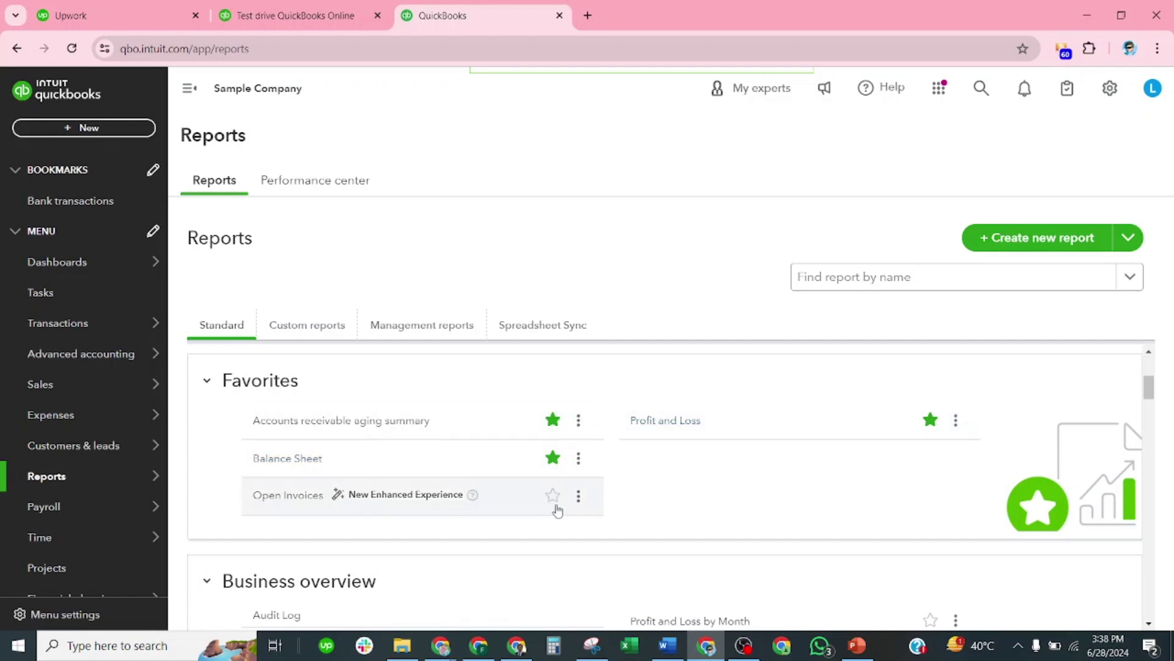
# Step: Star the Invoice List report as a favorite and check it under Favorites
pyautogui.scroll(-7, 557, 510)
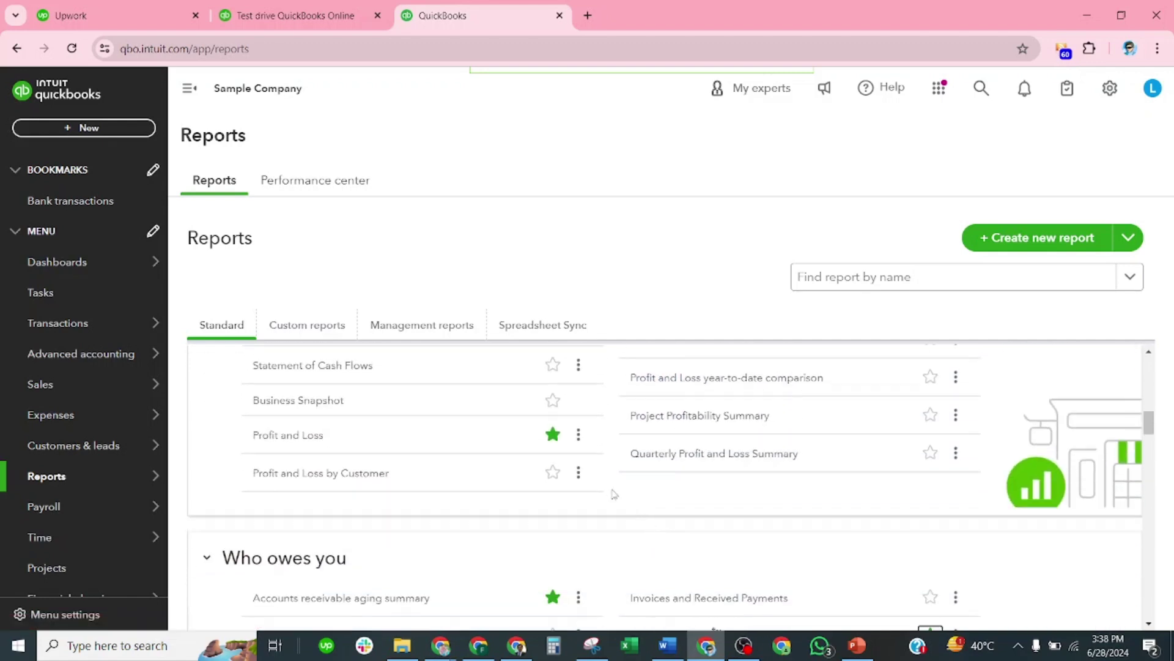
pyautogui.scroll(-6, 614, 493)
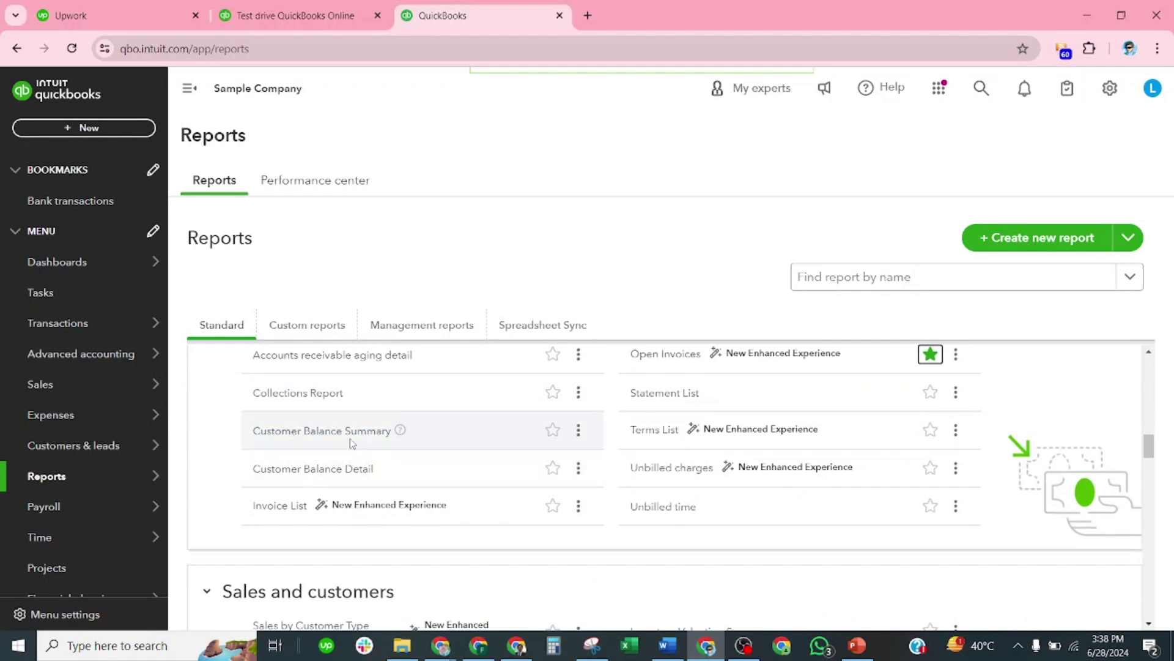
pyautogui.click(553, 514)
pyautogui.click(553, 506)
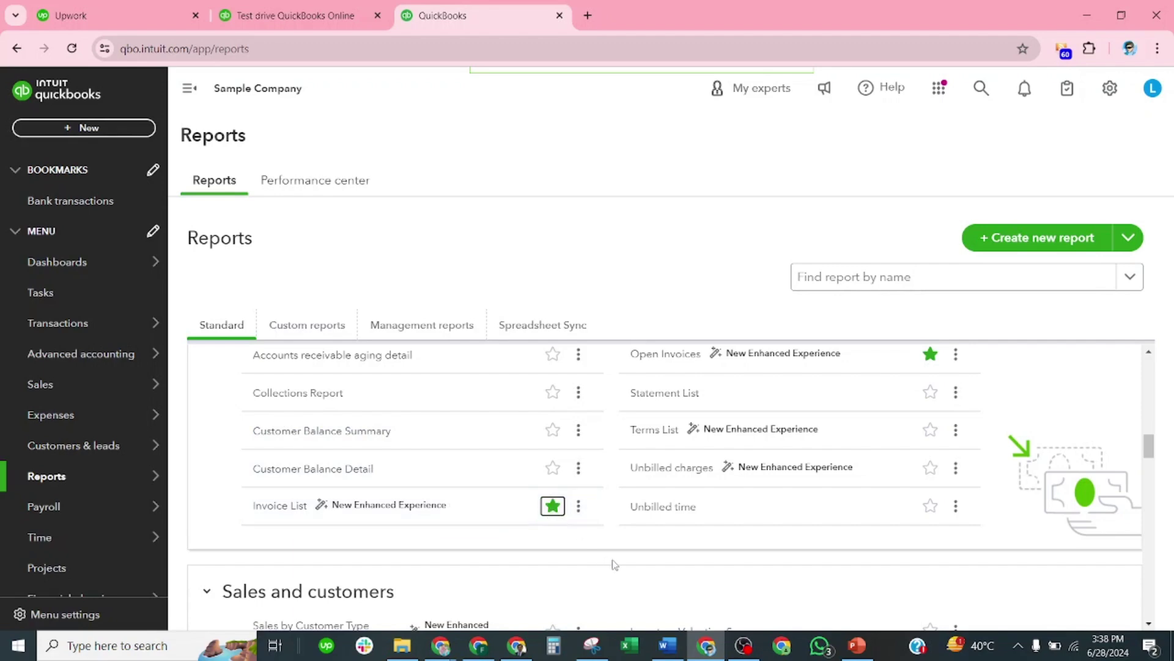
pyautogui.scroll(10, 605, 575)
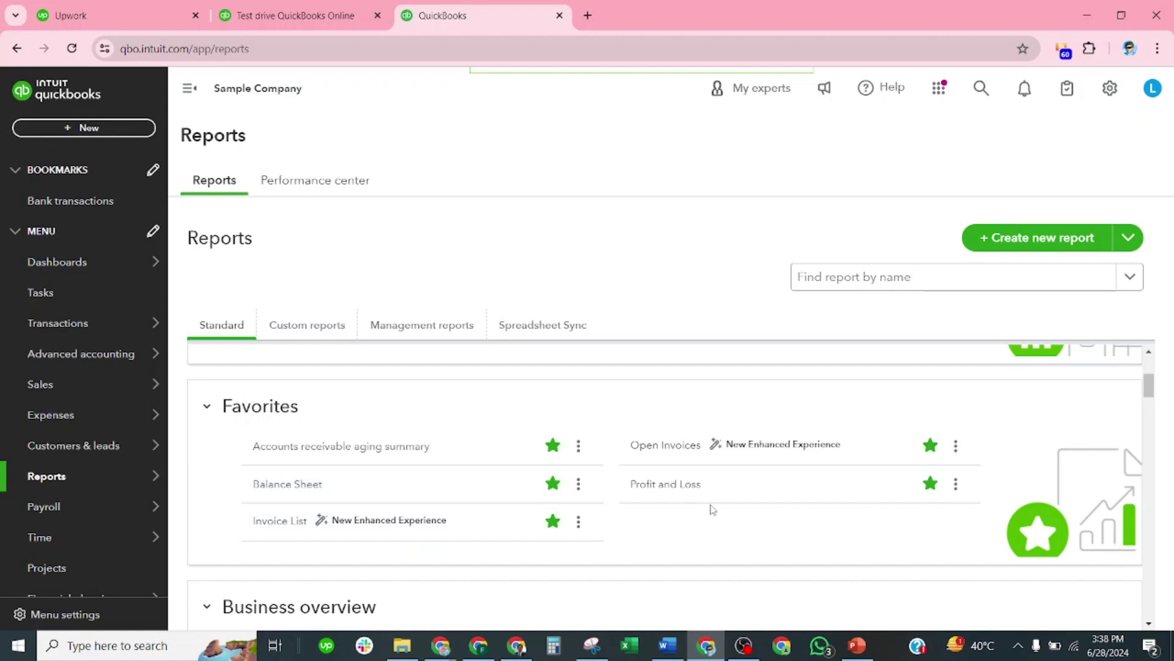
pyautogui.click(361, 447)
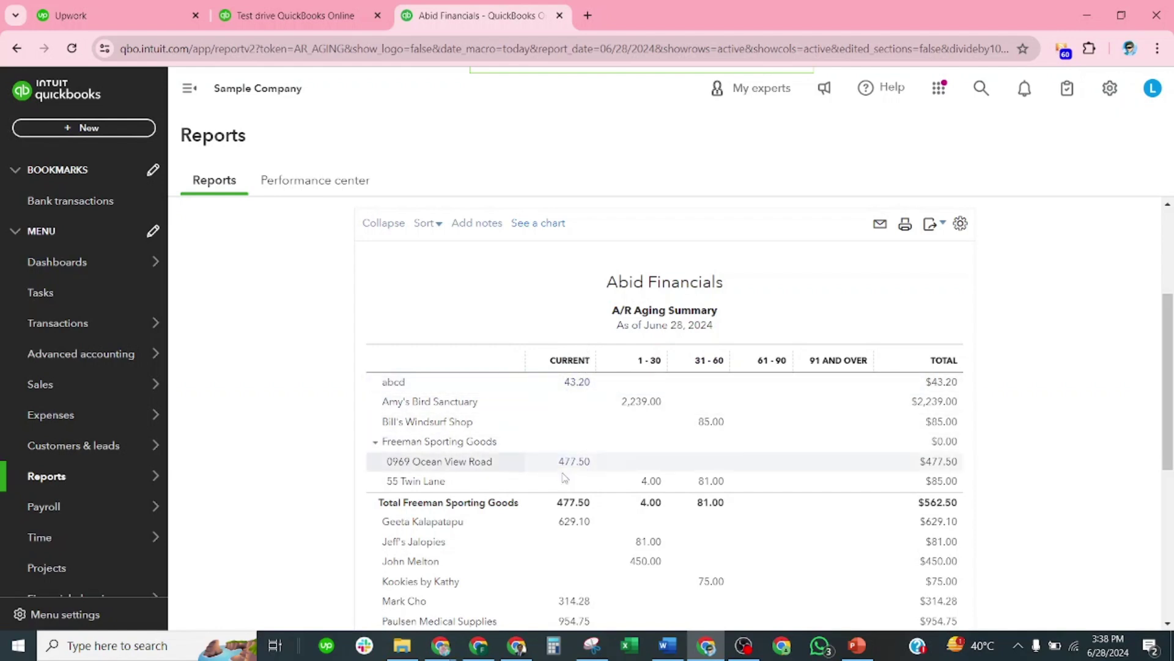
pyautogui.scroll(-1, 659, 322)
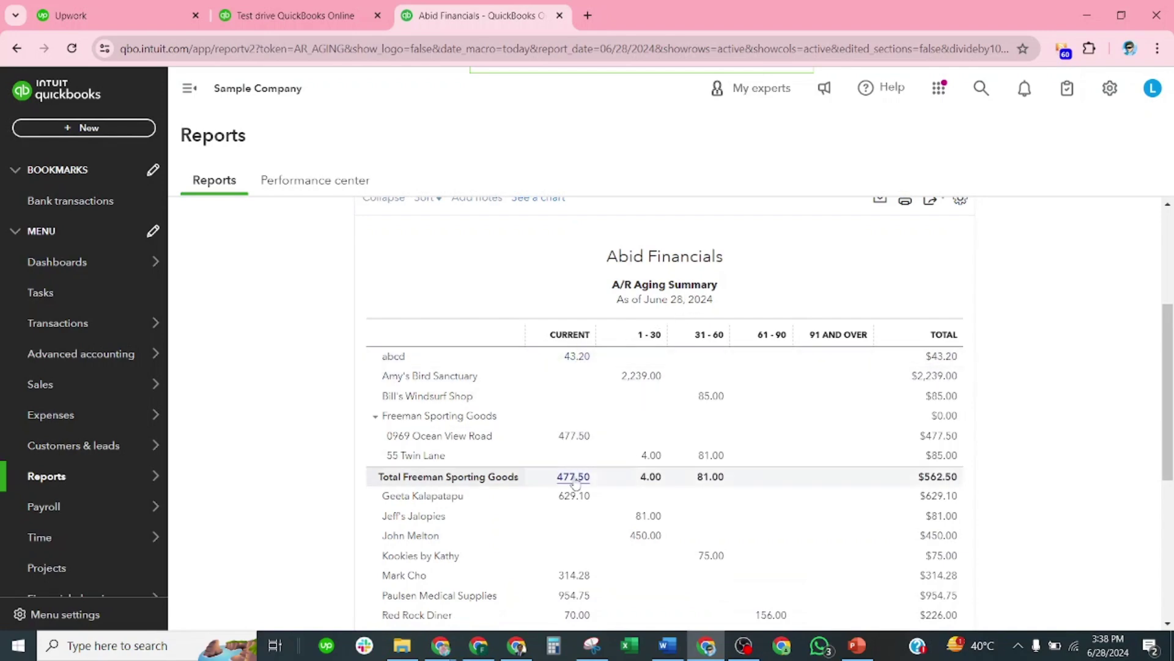
pyautogui.scroll(-5, 573, 524)
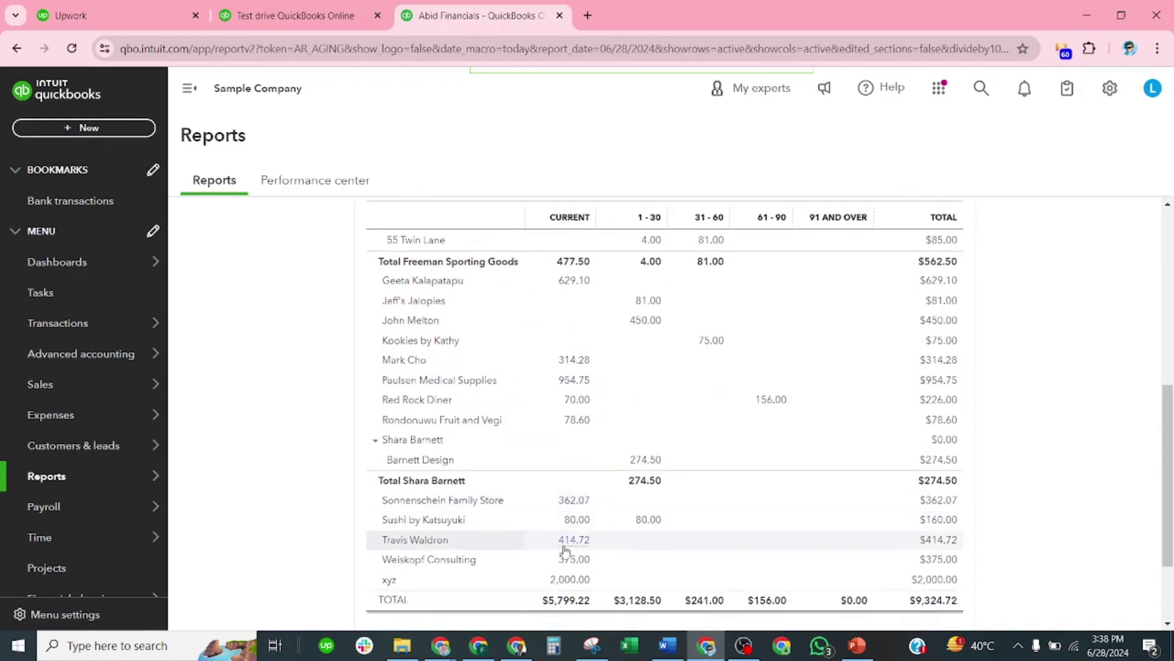
pyautogui.scroll(5, 562, 556)
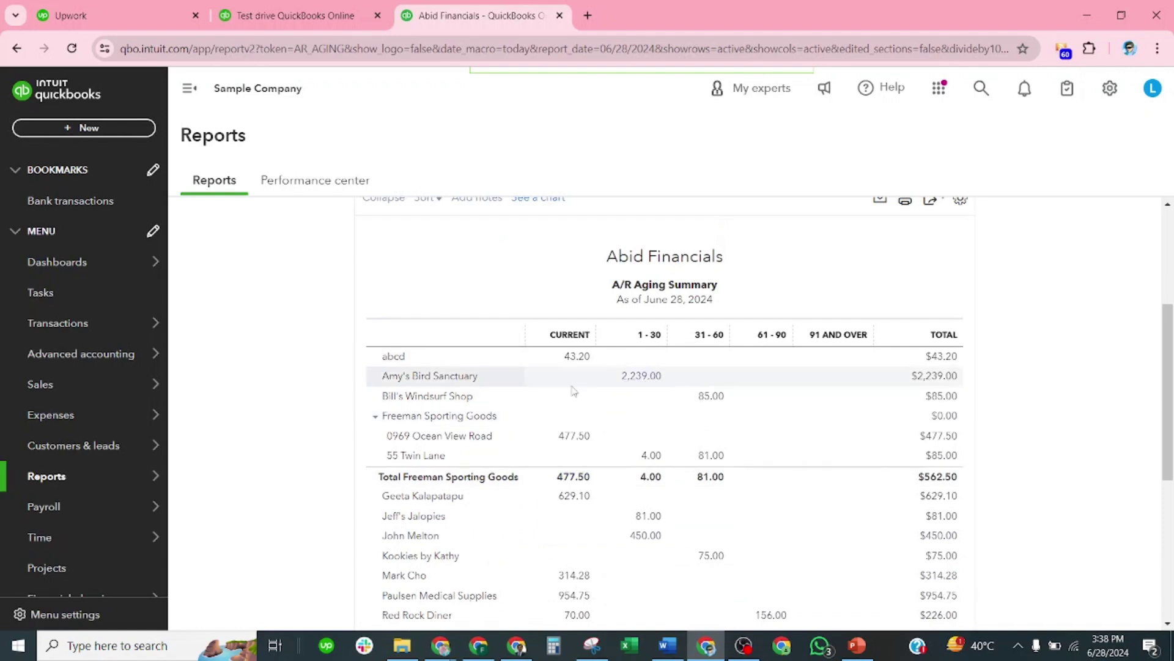
pyautogui.scroll(-1, 654, 538)
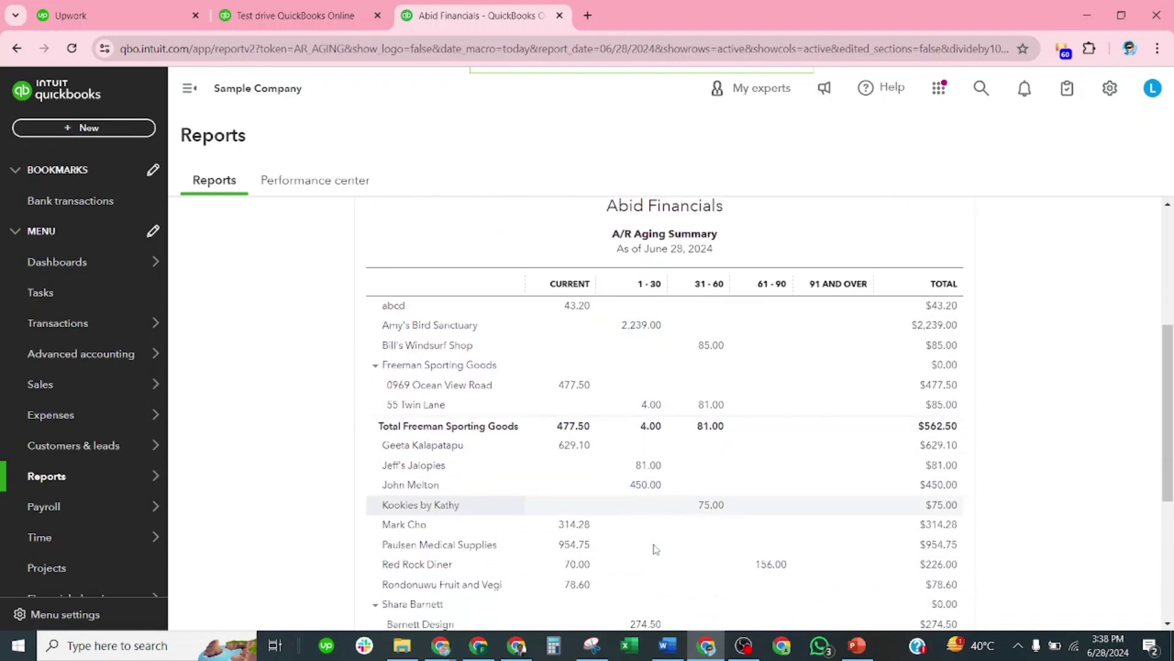
pyautogui.scroll(-5, 654, 549)
pyautogui.scroll(8, 639, 560)
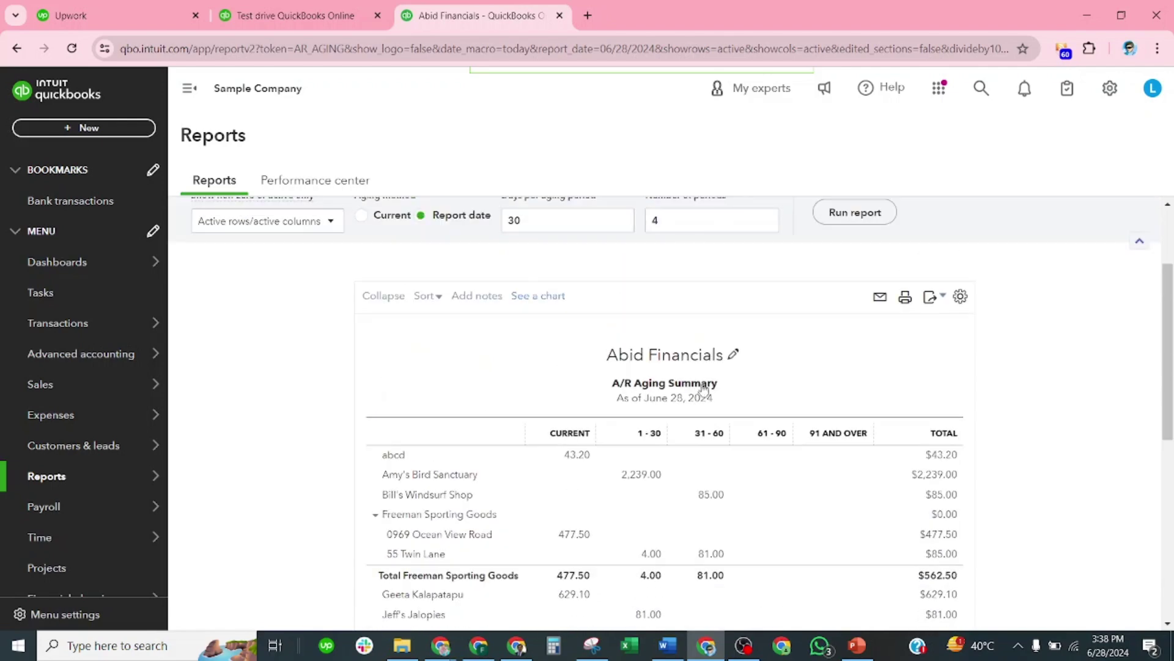
pyautogui.scroll(-1, 717, 507)
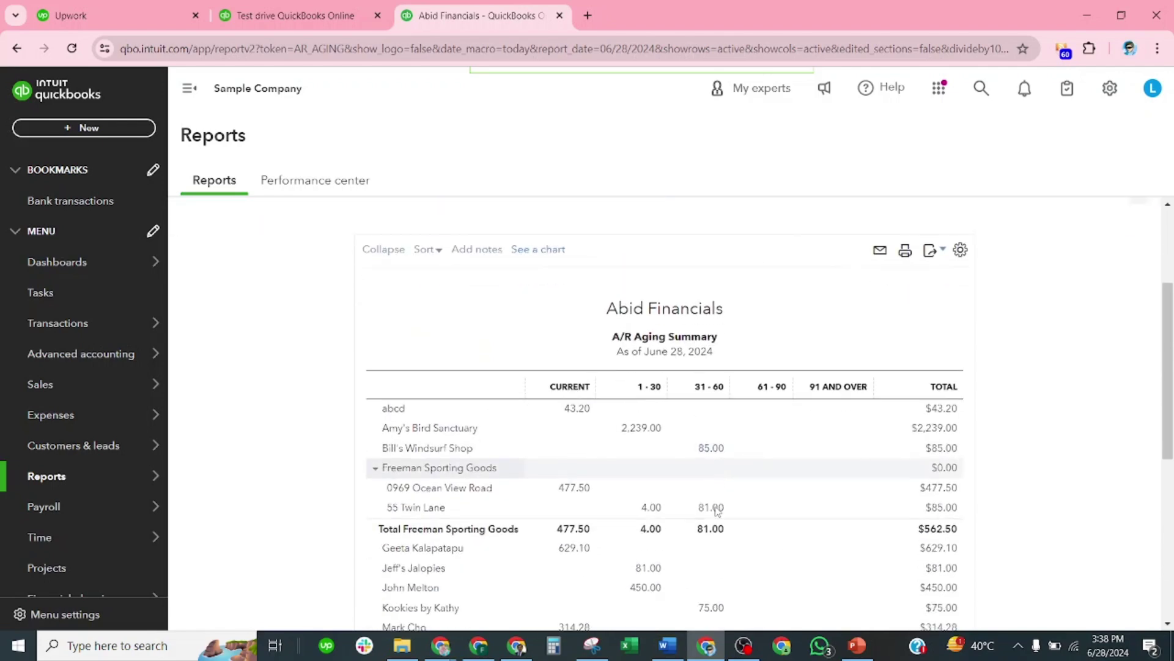
pyautogui.scroll(-8, 716, 509)
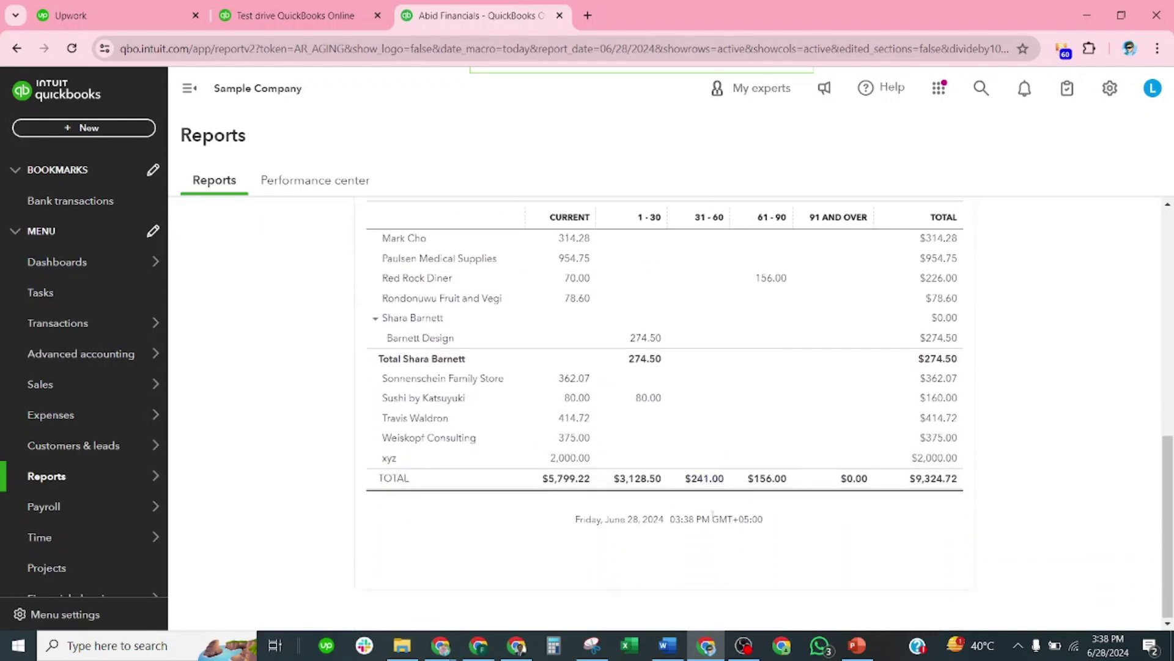
pyautogui.scroll(10, 714, 514)
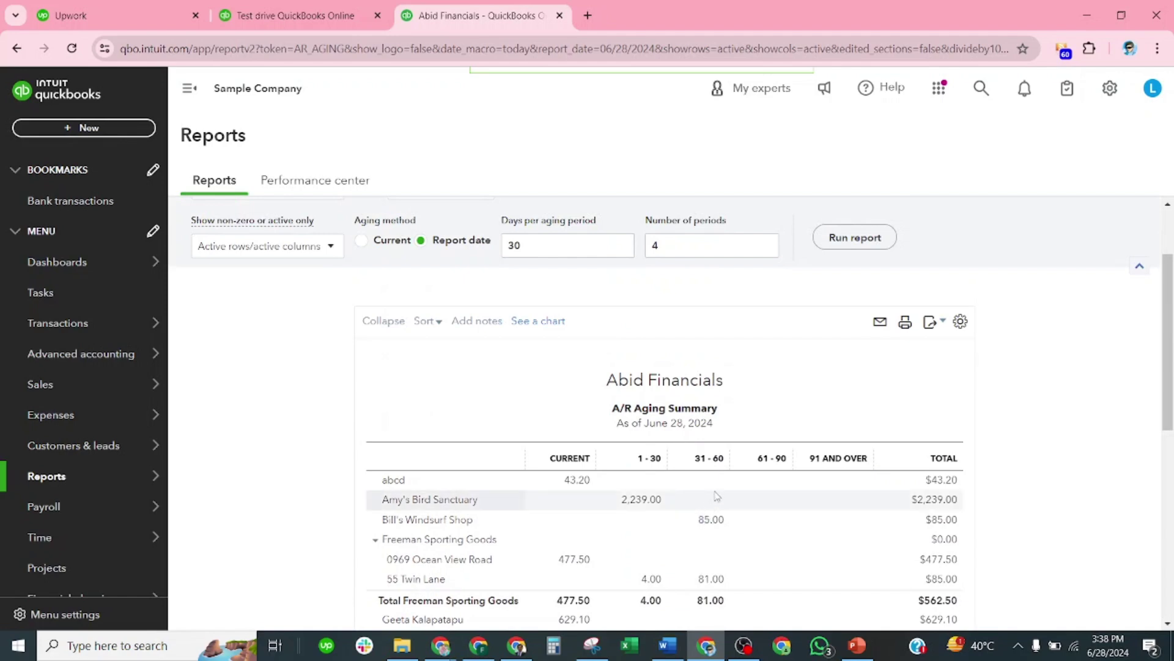
pyautogui.scroll(-4, 774, 473)
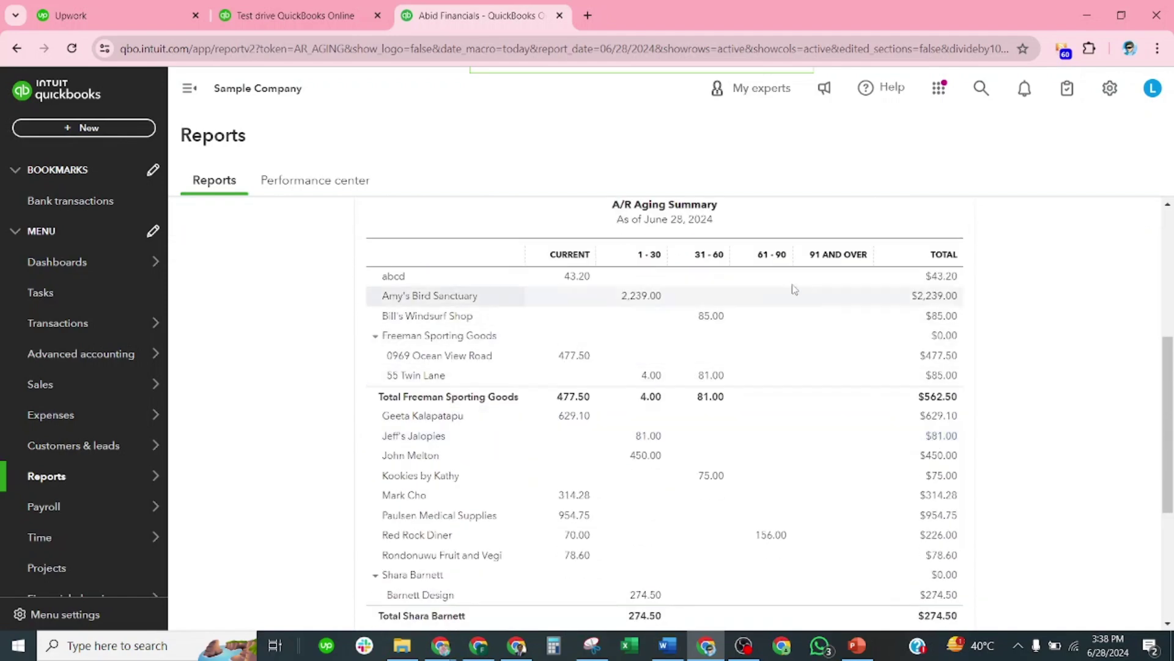
pyautogui.scroll(-4, 904, 475)
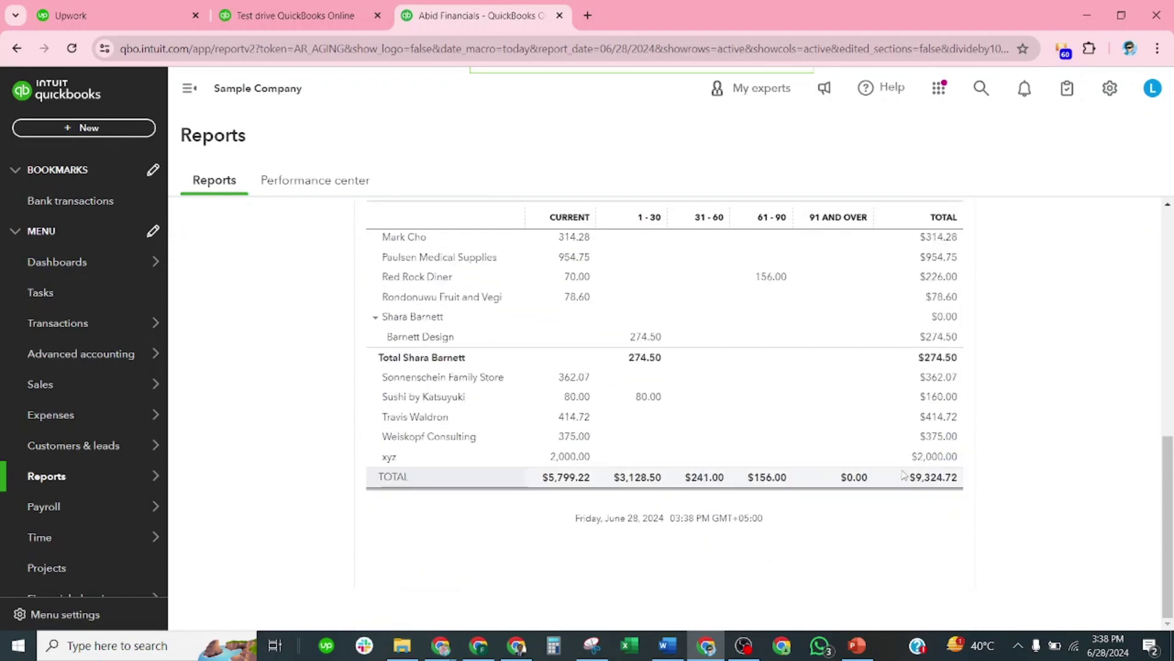
pyautogui.scroll(10, 895, 479)
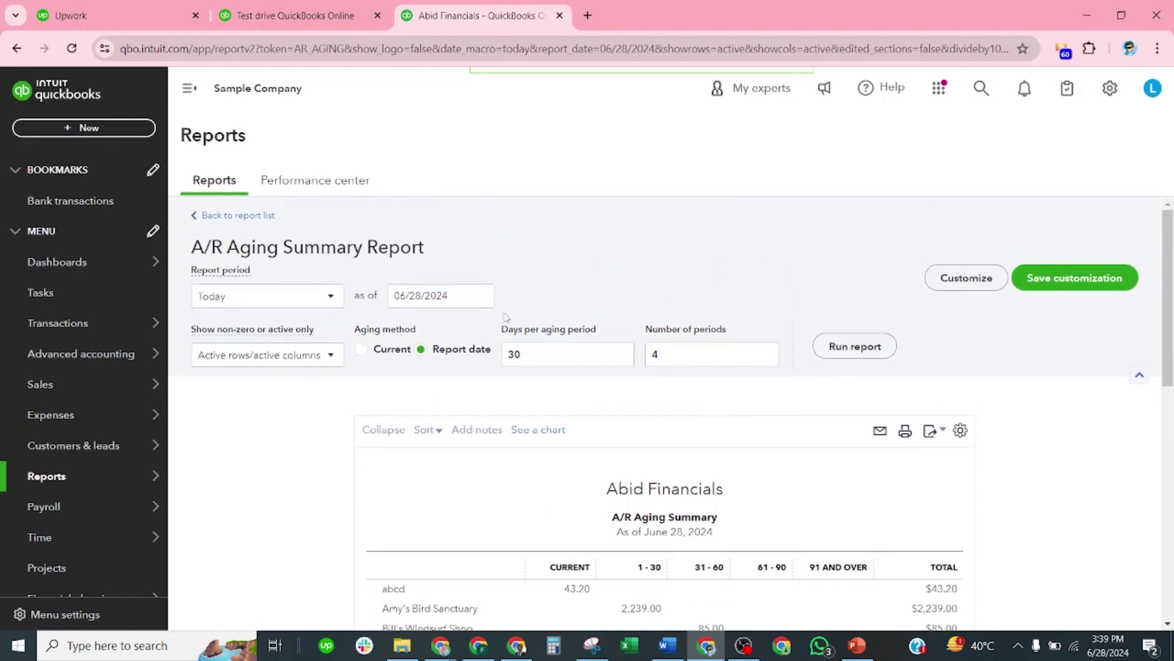
# Step: Go back to the report list, search 'open', and open the Open Invoices report
pyautogui.click(255, 220)
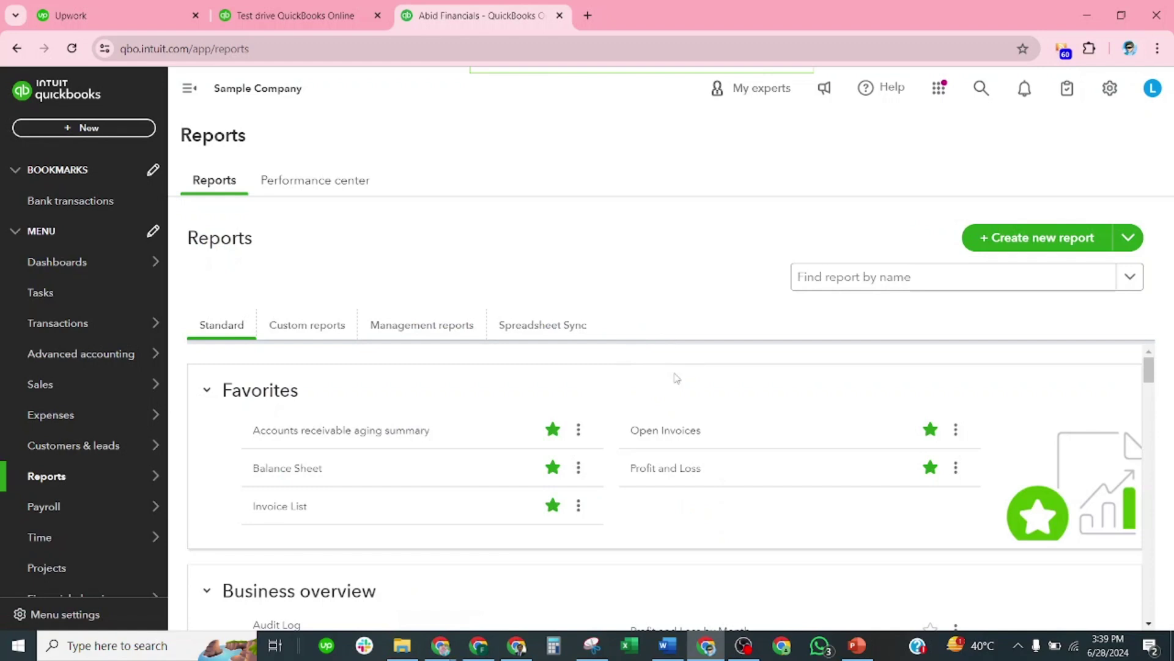
pyautogui.scroll(-4, 658, 444)
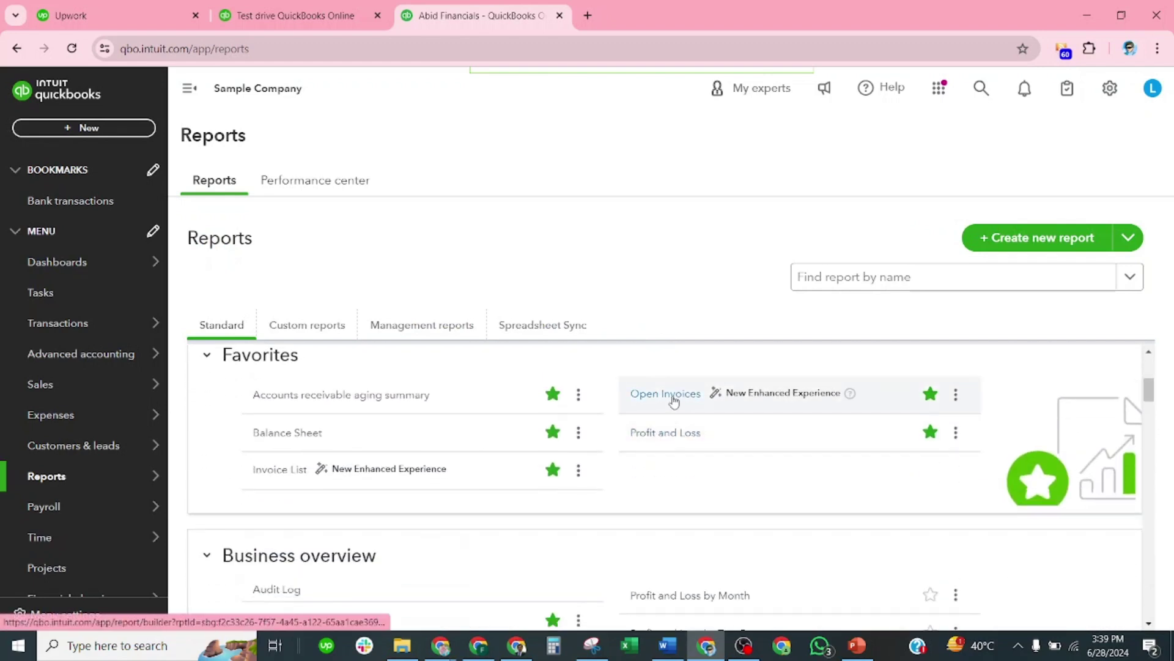
pyautogui.click(899, 279)
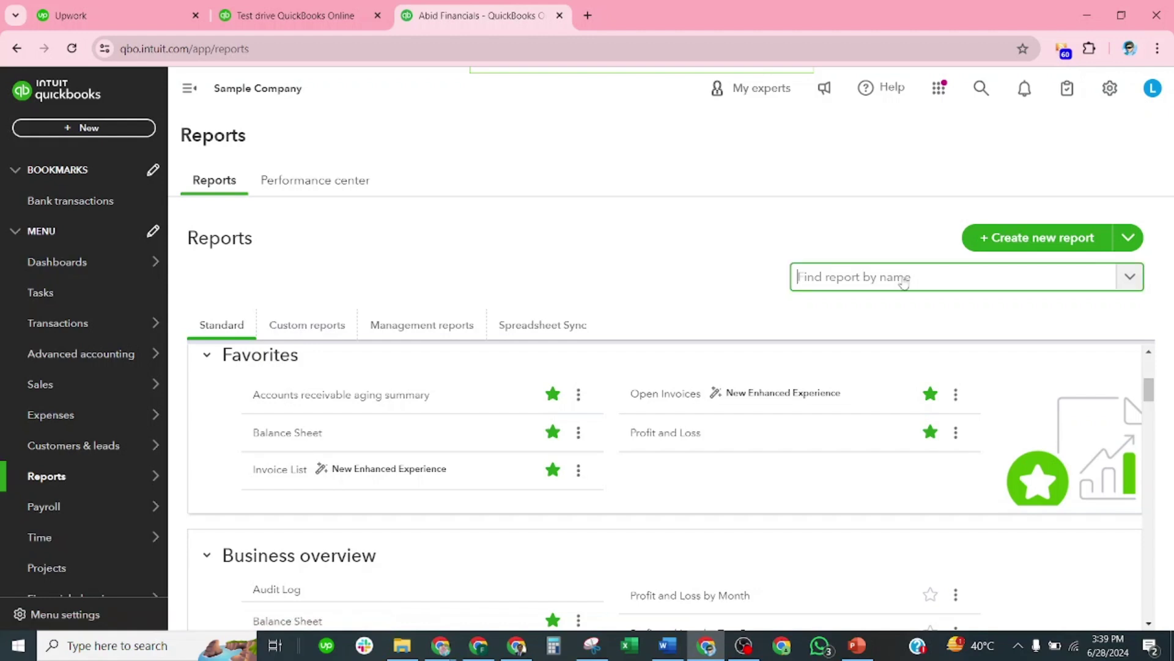
pyautogui.write('open')
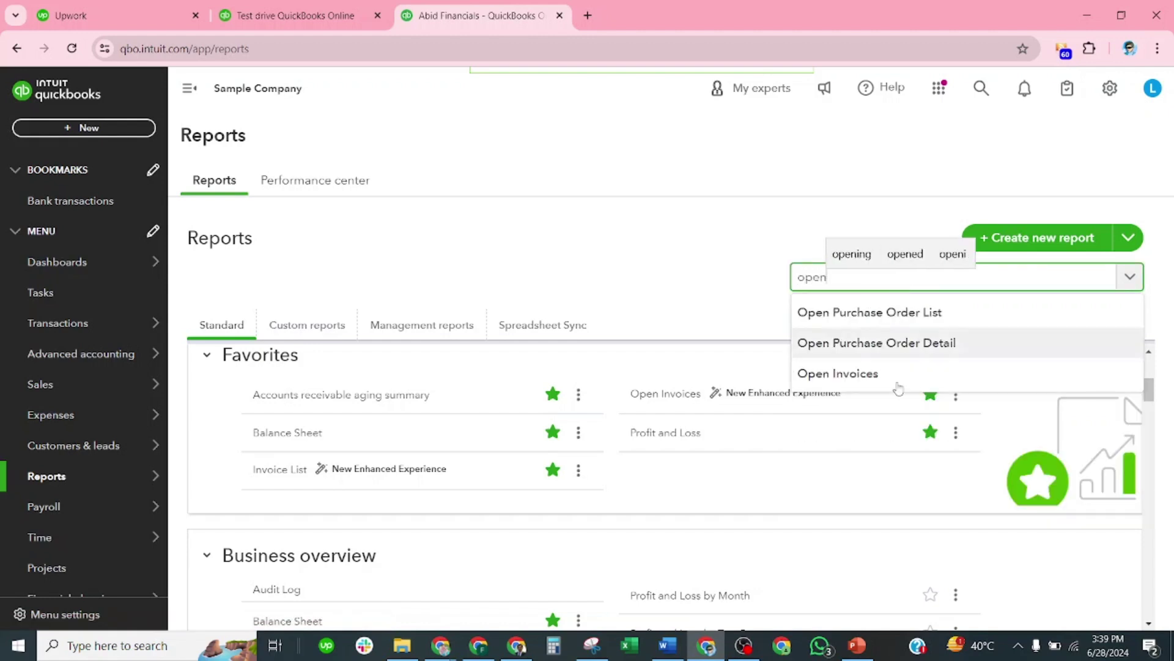
pyautogui.click(866, 372)
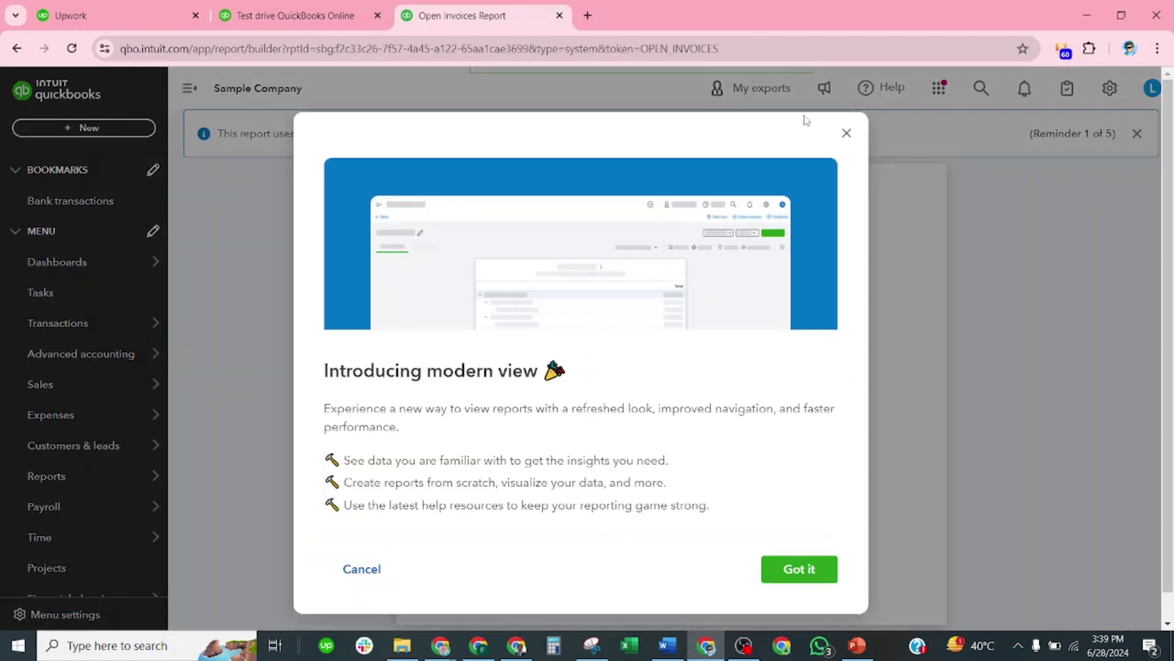
# Step: Dismiss the modern view introduction and review the Open Invoices report totalling $9,324.72
pyautogui.click(847, 133)
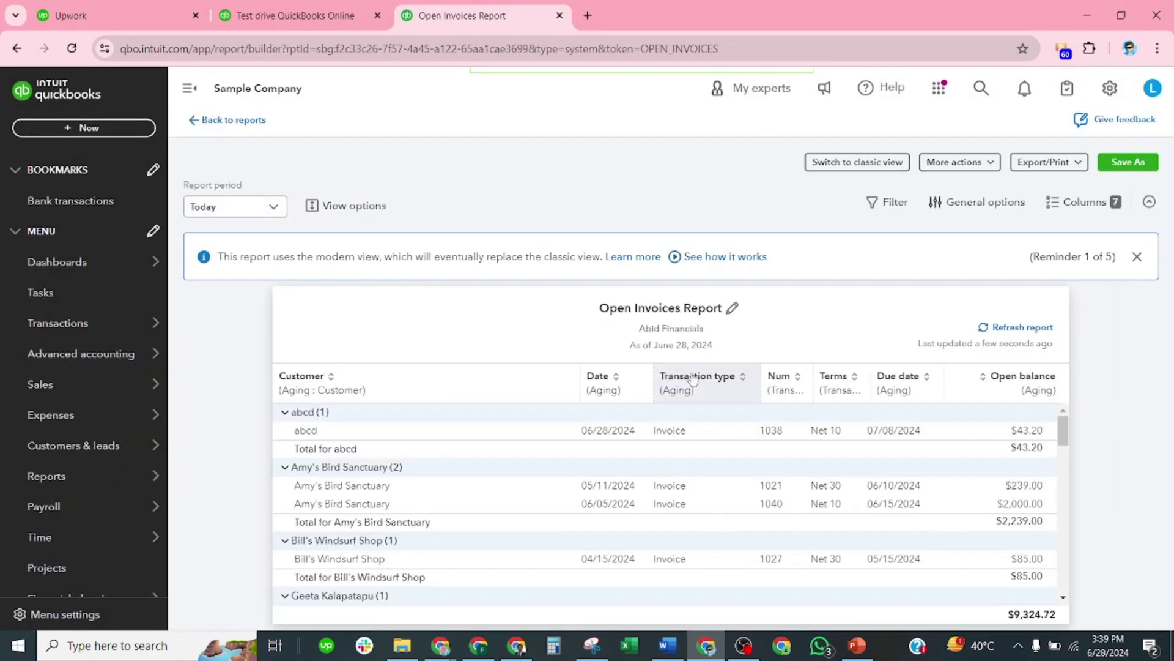
pyautogui.scroll(-2, 673, 422)
pyautogui.scroll(2, 506, 471)
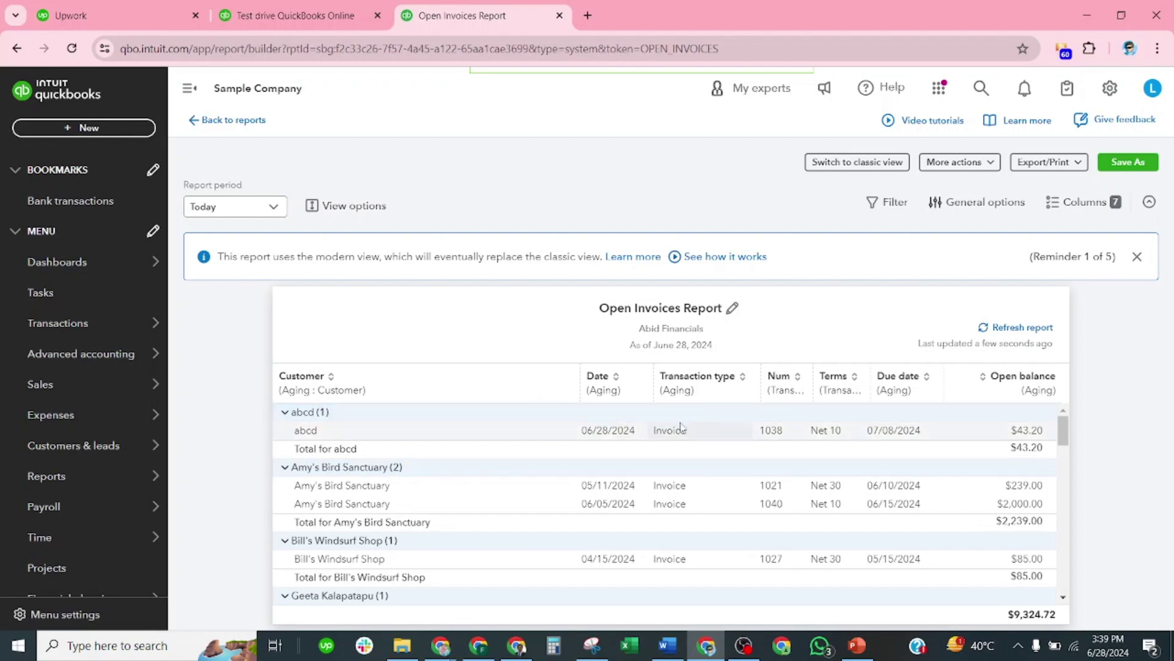
pyautogui.scroll(-5, 674, 427)
pyautogui.scroll(-3, 465, 535)
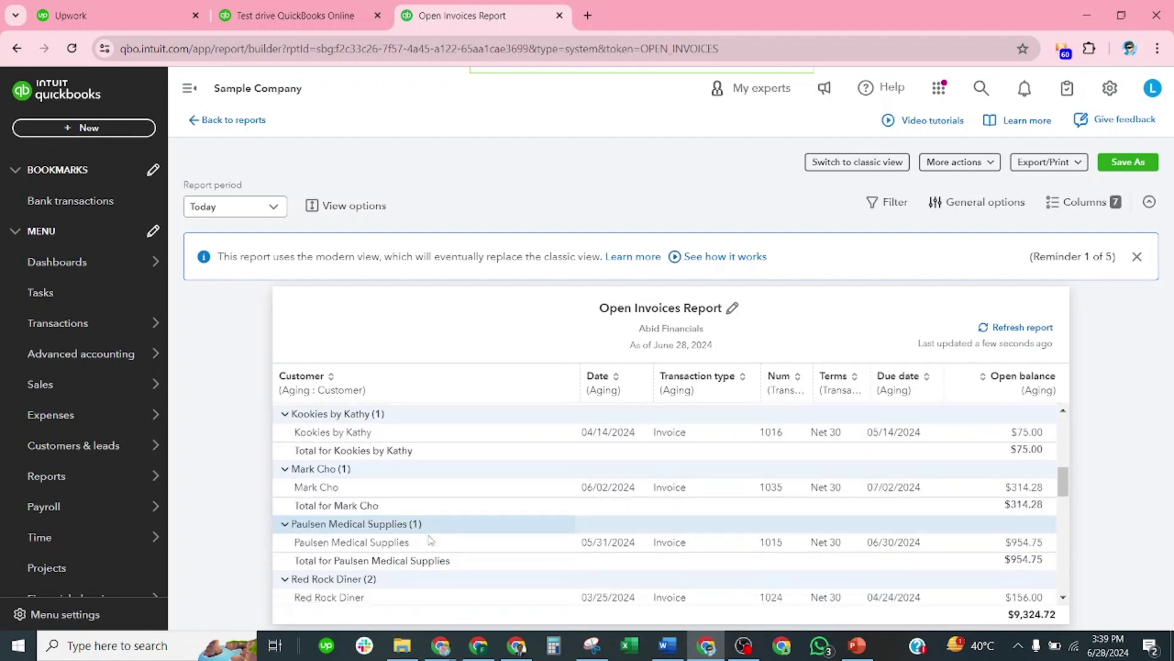
pyautogui.scroll(4, 563, 485)
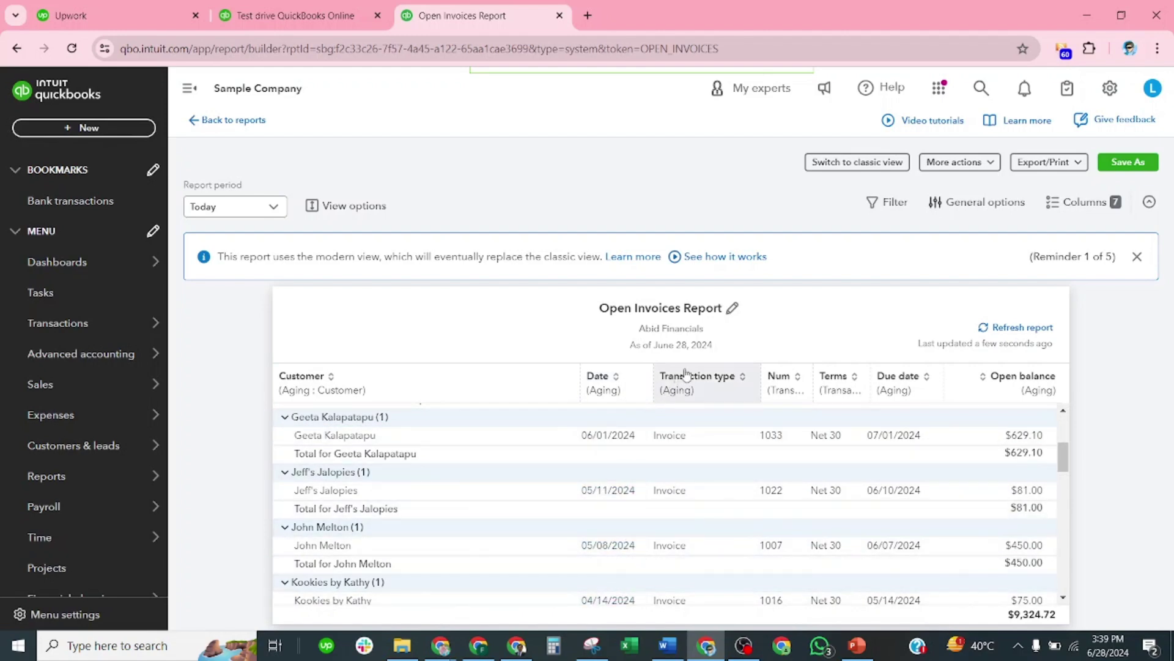
pyautogui.scroll(4, 675, 431)
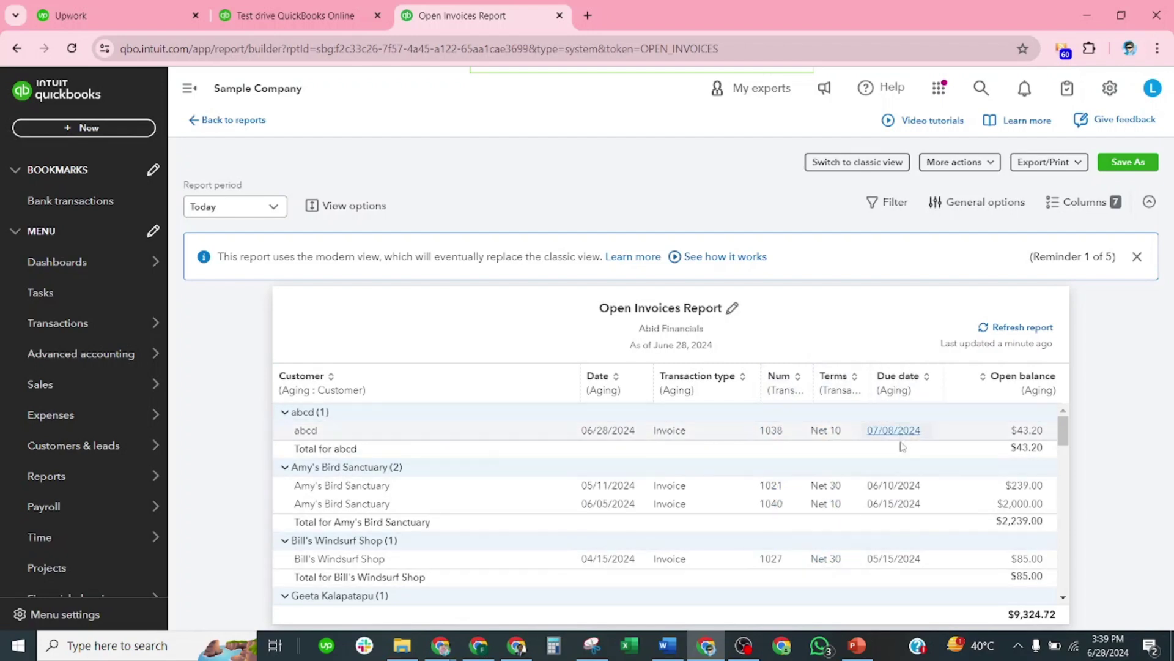
pyautogui.scroll(-3, 909, 518)
pyautogui.scroll(-10, 999, 496)
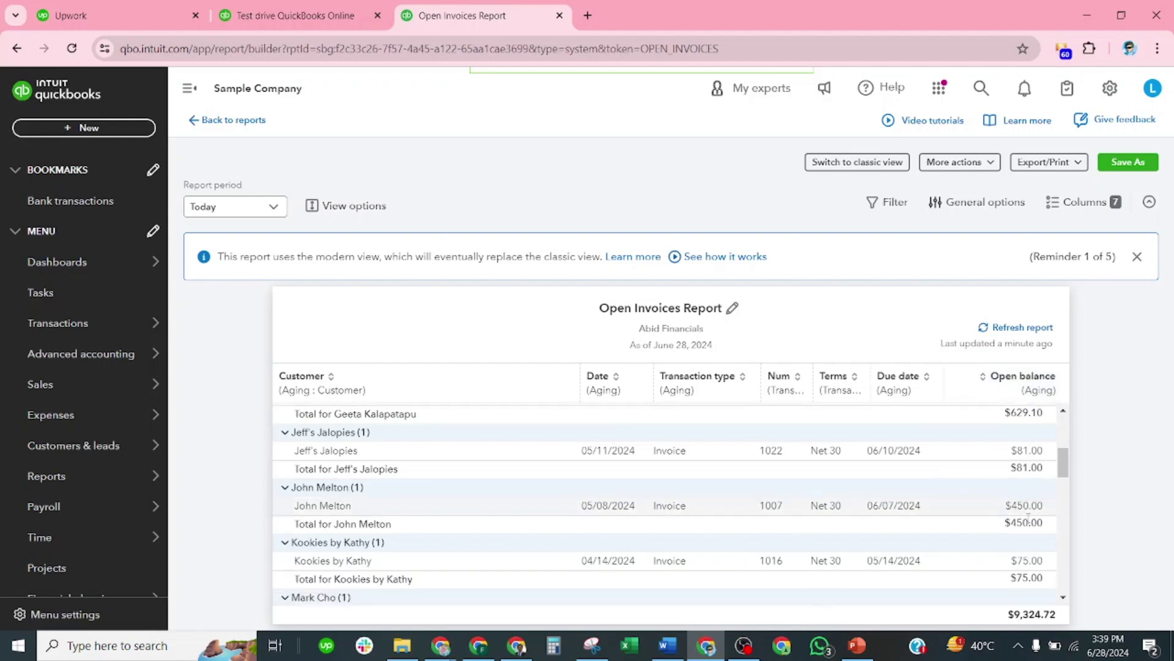
pyautogui.scroll(-5, 999, 496)
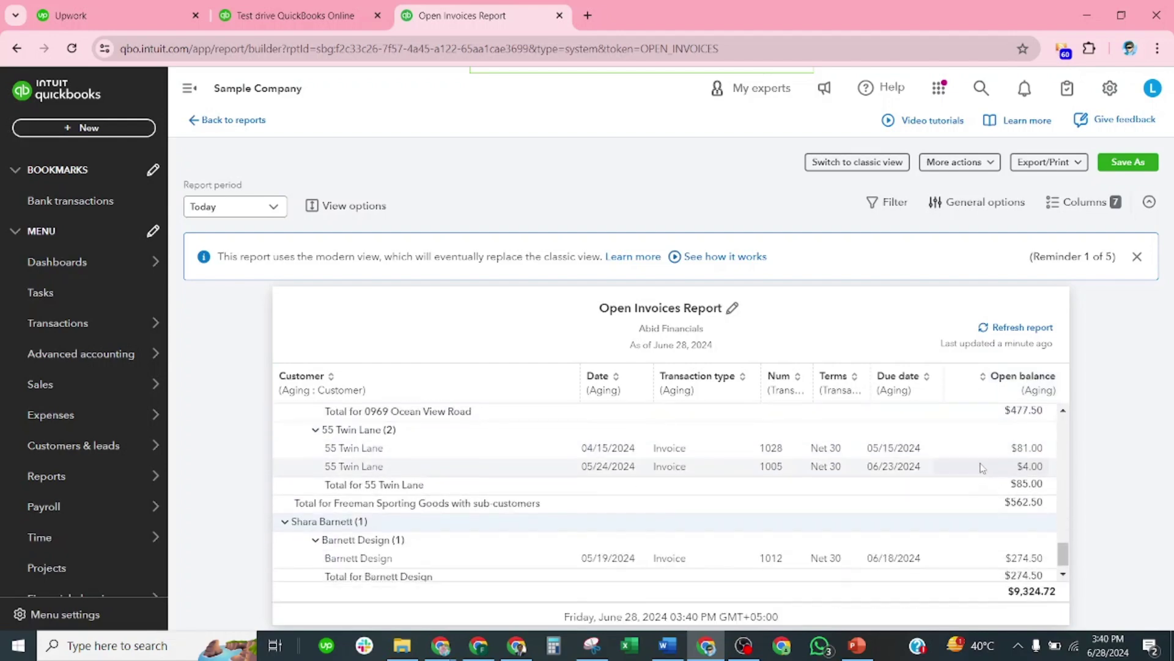